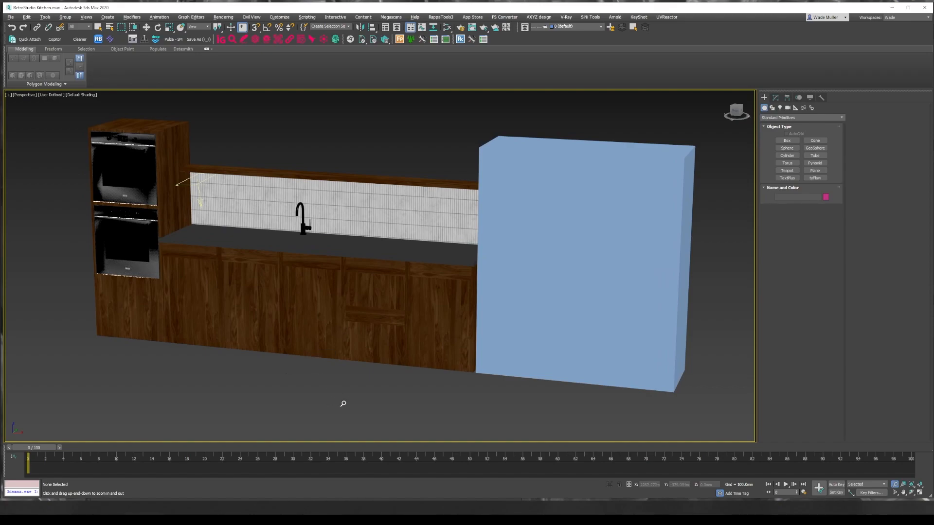
middle_click_drag(343, 404, 352, 395)
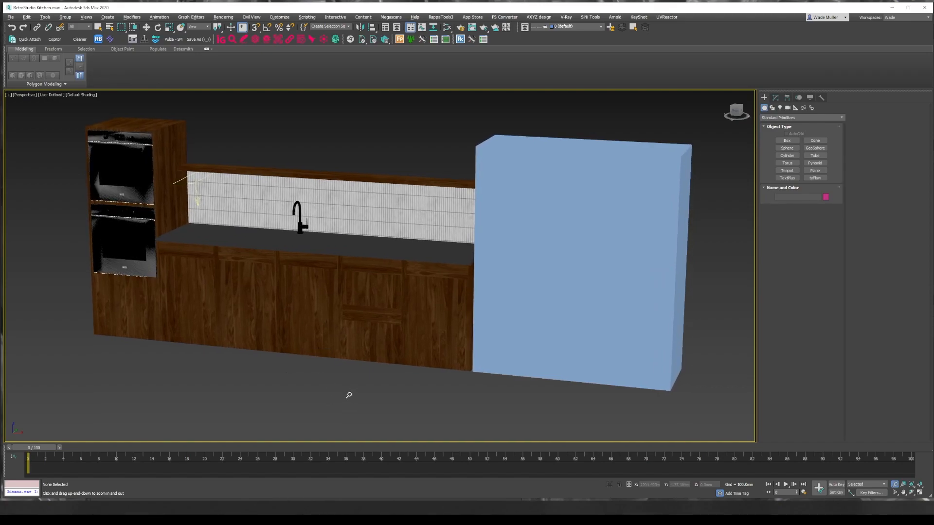
mouse_move(365, 332)
middle_mouse_down()
mouse_move(404, 330)
mouse_move(387, 346)
mouse_move(368, 322)
middle_mouse_up()
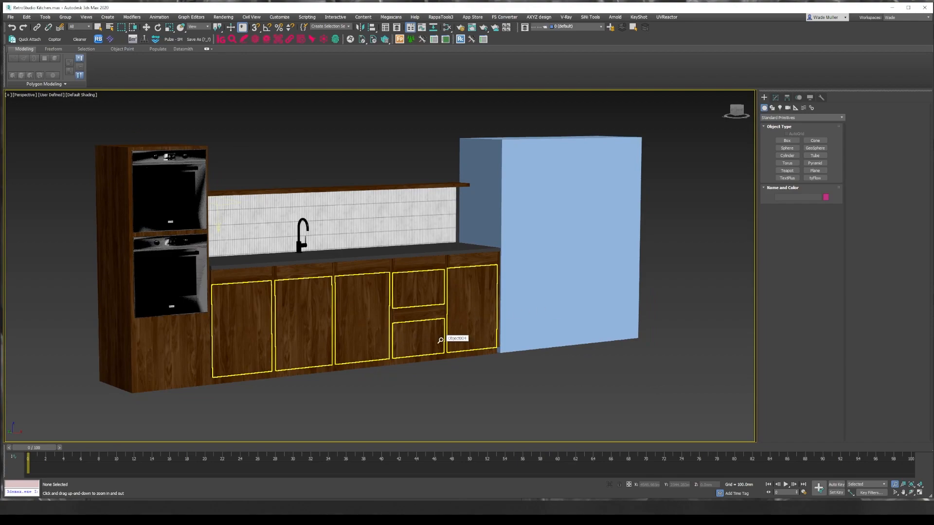
middle_click_drag(334, 289, 337, 287)
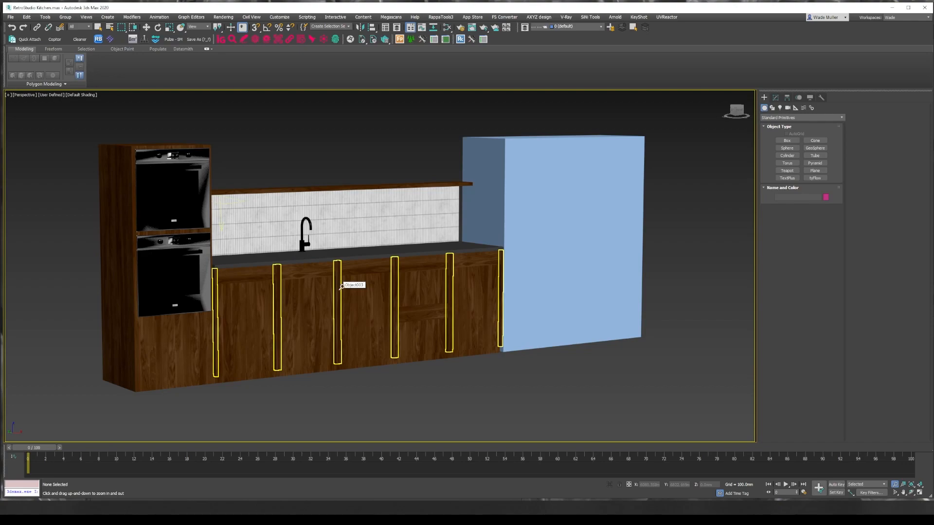
middle_click_drag(330, 321, 393, 317)
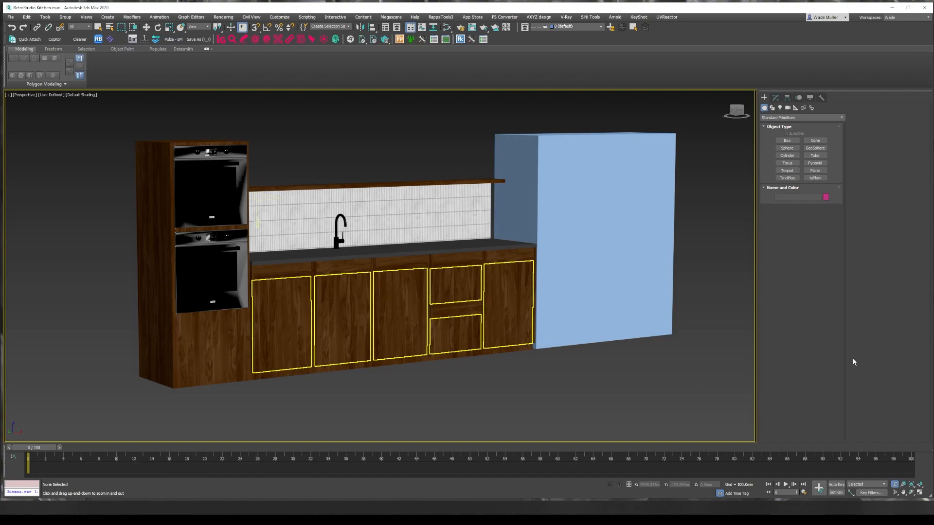
left_click_drag(500, 291, 482, 300)
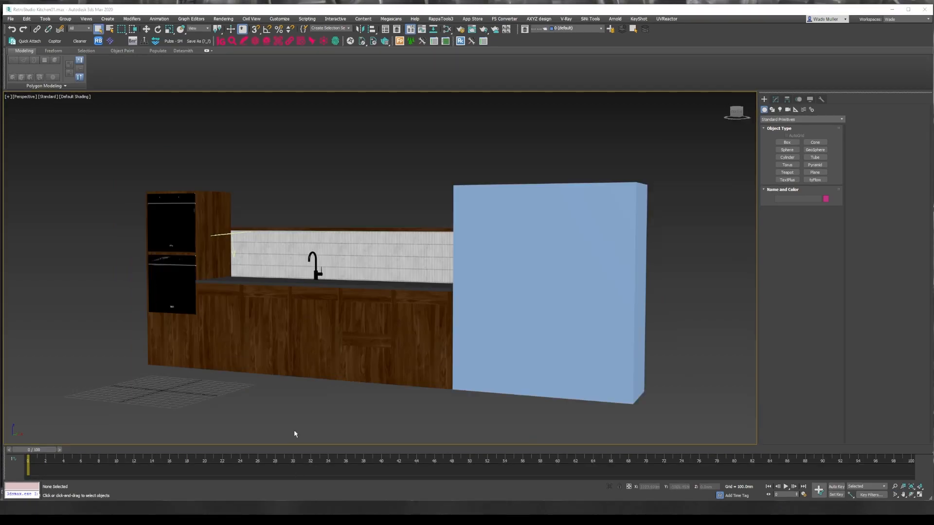
Step: Delete the light and put all remaining objects on a new layer named Block out
key("Delete")
key("ctrl+a")
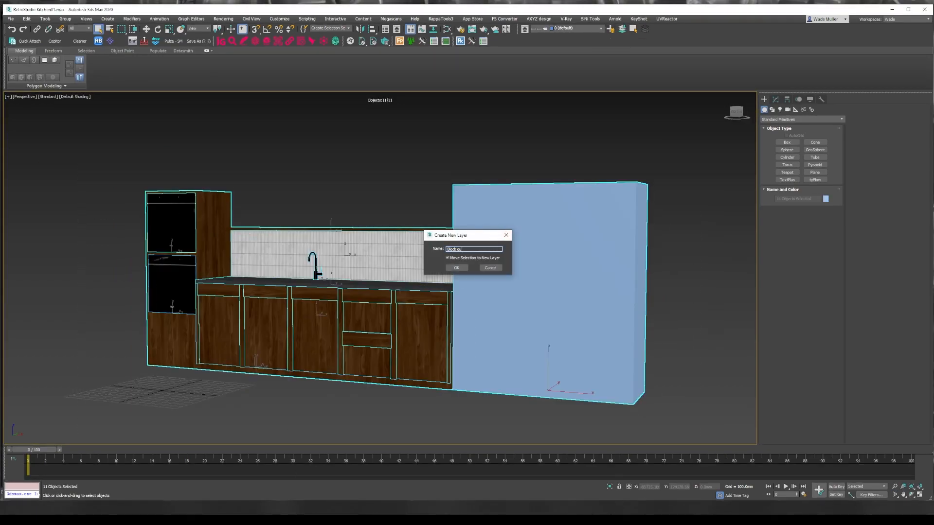
left_click(456, 268)
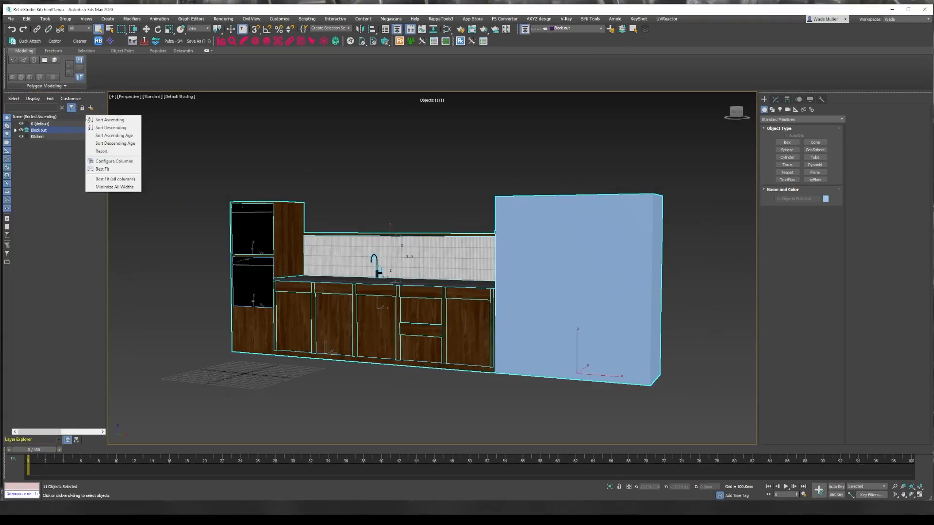
Step: Freeze the Block out layer and set its objects to display with their materials instead of gray while frozen
left_click(63, 130)
left_click_drag(35, 432, 19, 434)
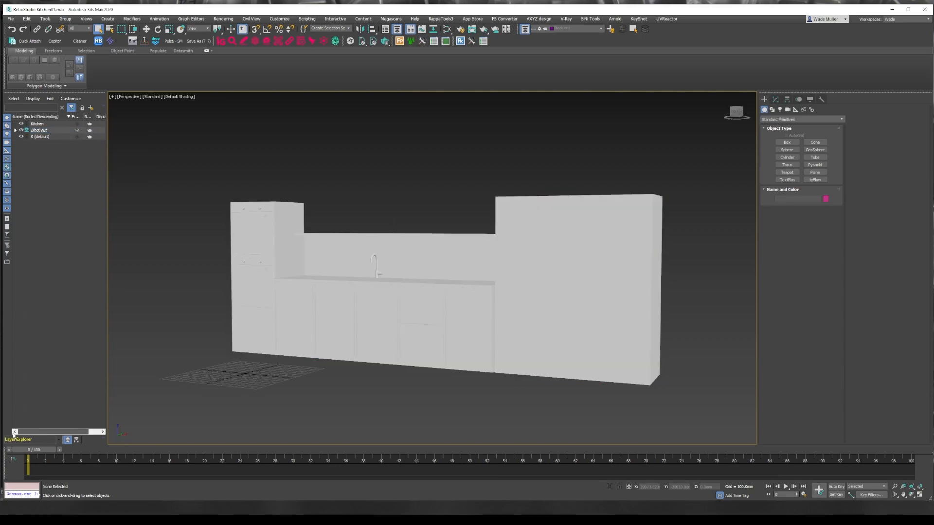
left_click(54, 141)
right_click(362, 324)
left_click(404, 410)
left_click(491, 357)
middle_click_drag(336, 307, 309, 335, "alt")
Step: With the 0 (default) layer active and edged faces shown, create a box about 131 mm wide and 468 mm high near the oven cabinet
left_click(27, 136)
scroll(341, 292, "up", 5)
middle_click_drag(365, 331, 389, 273, "alt")
key("F4")
left_click(786, 143)
left_click_drag(336, 381, 282, 411)
left_click(291, 320)
right_click(287, 331)
Step: Unfreeze the Block out layer and group all of its objects
middle_click_drag(259, 414, 275, 398, "alt")
left_click(77, 130)
right_click(47, 131)
left_click(54, 141)
left_click(65, 19)
left_click(73, 28)
left_click(476, 269)
middle_click_drag(479, 263, 462, 279, "alt")
Step: Move the block-out group's pivot down to the base of the cabinets
left_click(787, 99)
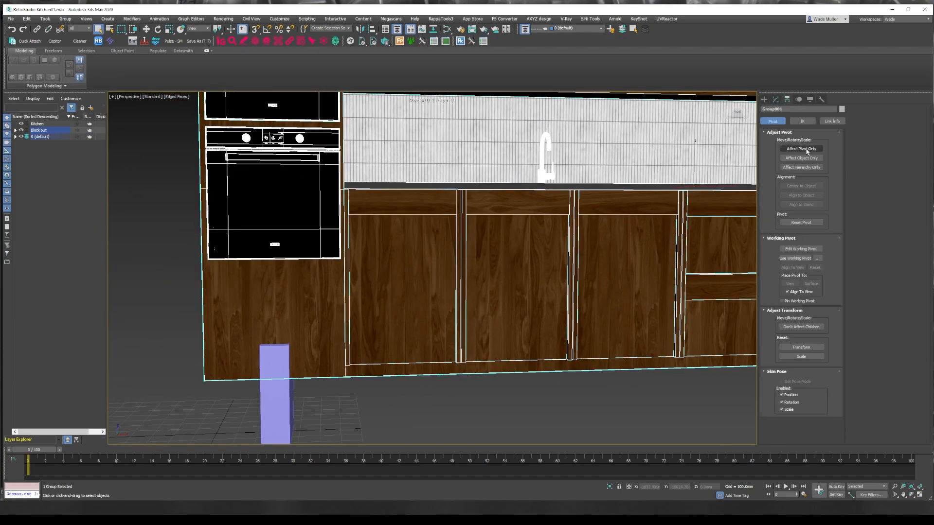
left_click(808, 150)
key("w")
middle_click_drag(696, 205, 637, 224)
left_click_drag(637, 175, 636, 342)
left_click(808, 150)
Step: Set the block-out group's Z position to 0
scroll(565, 292, "down", 4)
middle_click_drag(564, 292, 638, 309)
key("r")
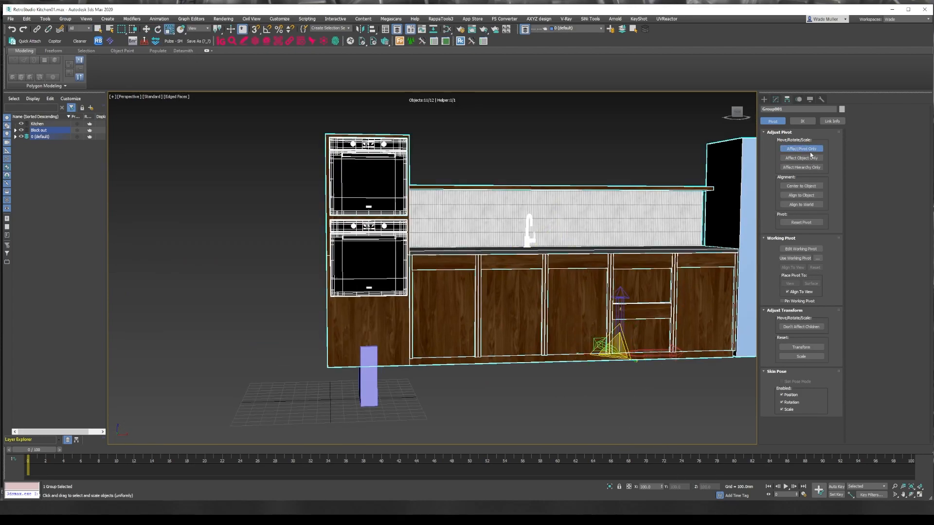
key("w")
right_click(722, 487)
Step: Ungroup the block-out objects and freeze the Block out layer again
left_click(65, 19)
left_click(73, 36)
left_click(101, 130)
Step: Set the new box's width to 20 mm to form a thin side panel
left_click(368, 374)
scroll(385, 389, "up", 5)
middle_click_drag(414, 333, 438, 340, "alt")
left_click(775, 100)
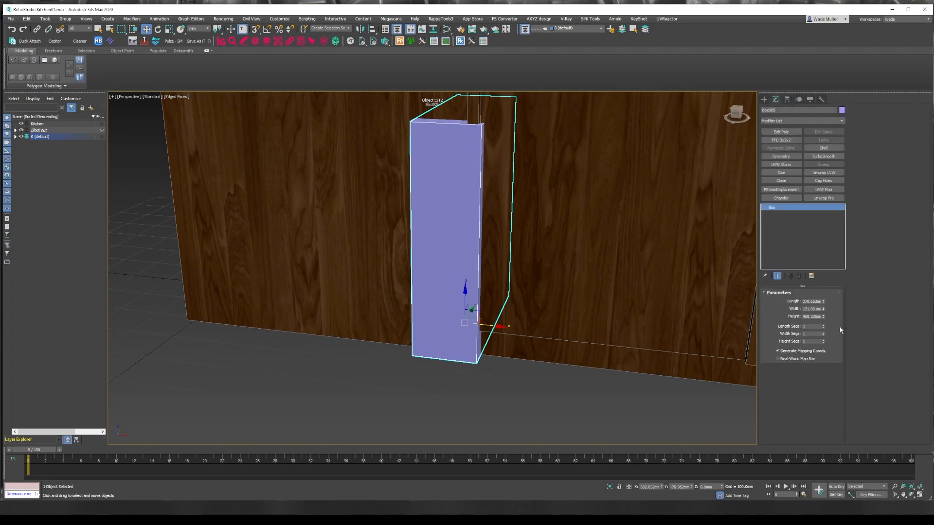
double_click(815, 310)
type("20")
key("Return")
Step: Move the thin panel to the joint between the oven cabinet and the first base cabinet
middle_click_drag(577, 298, 535, 321, "alt")
left_click_drag(489, 330, 506, 331)
middle_click_drag(501, 336, 462, 292, "alt")
left_click_drag(574, 354, 599, 358)
scroll(584, 340, "down", 4)
middle_click_drag(535, 292, 501, 316, "alt")
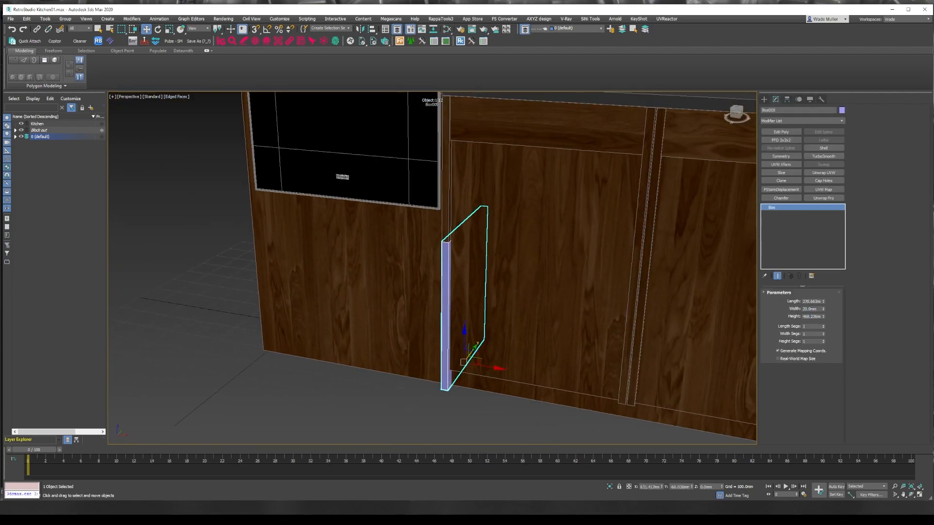
Step: Examine the content of the other open window and return to the kitchen scene
key("alt+Tab")
right_click_drag(475, 316, 520, 301)
scroll(396, 223, "up", 6)
middle_click_drag(396, 223, 559, 202)
scroll(559, 202, "down", 5)
scroll(404, 180, "up", 3)
middle_click_drag(403, 180, 471, 292)
key("alt+Tab")
Step: Convert the thin side panel to an Editable Poly
scroll(506, 253, "down", 5)
middle_click_drag(509, 247, 472, 294, "alt")
scroll(421, 303, "up", 4)
right_click(421, 303)
middle_click_drag(389, 314, 506, 336, "alt")
mouse_move(467, 399)
left_click(511, 404)
Step: Extend the panel's vertices in the top view to match the depth of the oven cabinet
left_click(783, 301)
key("t")
left_click_drag(440, 146, 481, 287)
scroll(492, 309, "up", 8)
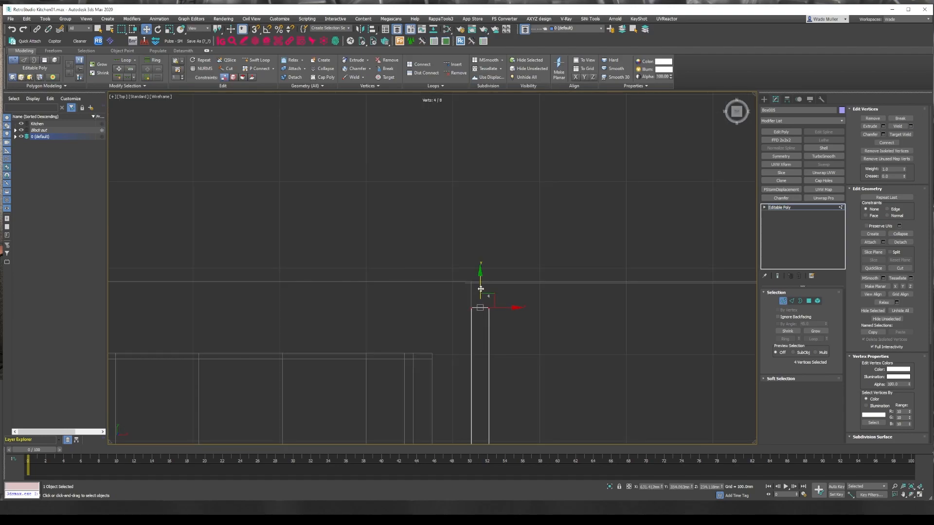
scroll(480, 287, "down", 4)
scroll(478, 290, "up", 3)
Step: Raise the panel's top vertices to just above the top of the oven cabinet
middle_click_drag(478, 292, 546, 119, "alt")
key("F3")
scroll(554, 117, "up", 5)
scroll(530, 159, "down", 4)
mouse_move(531, 158)
middle_mouse_down("alt")
mouse_move(569, 207)
mouse_move(533, 157)
middle_mouse_up("alt")
left_click_drag(521, 136, 521, 104)
scroll(528, 118, "down", 4)
mouse_move(527, 118)
middle_mouse_down("alt")
mouse_move(570, 208)
mouse_move(486, 243)
middle_mouse_up("alt")
key("1")
Step: Place the tall panel on the oven cabinet's outer side and repeat it with a Clone modifier displaced 650 mm in X
key("t")
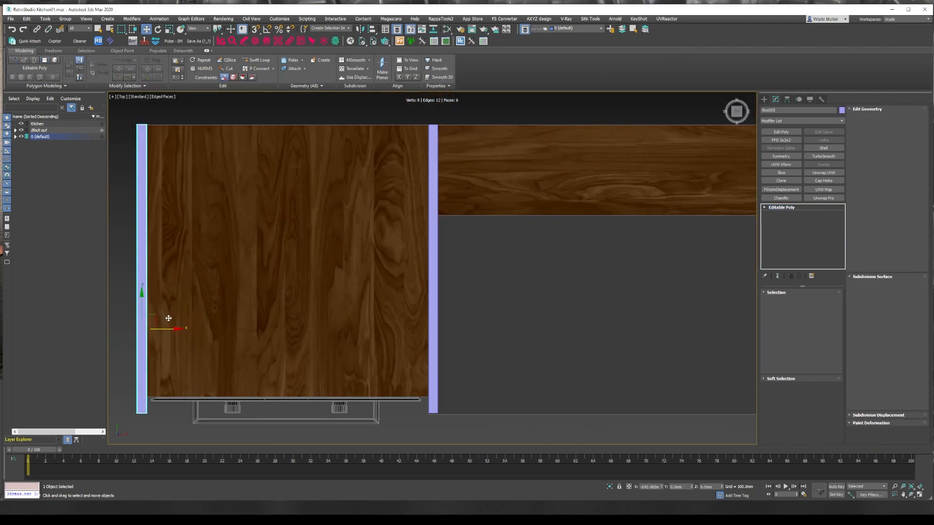
left_click(471, 292)
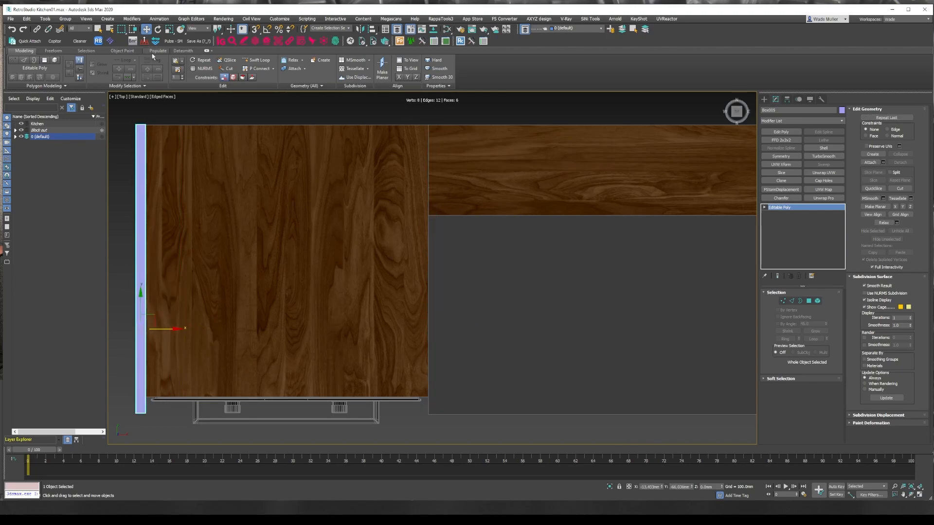
left_click(781, 181)
left_click_drag(819, 315, 819, 292)
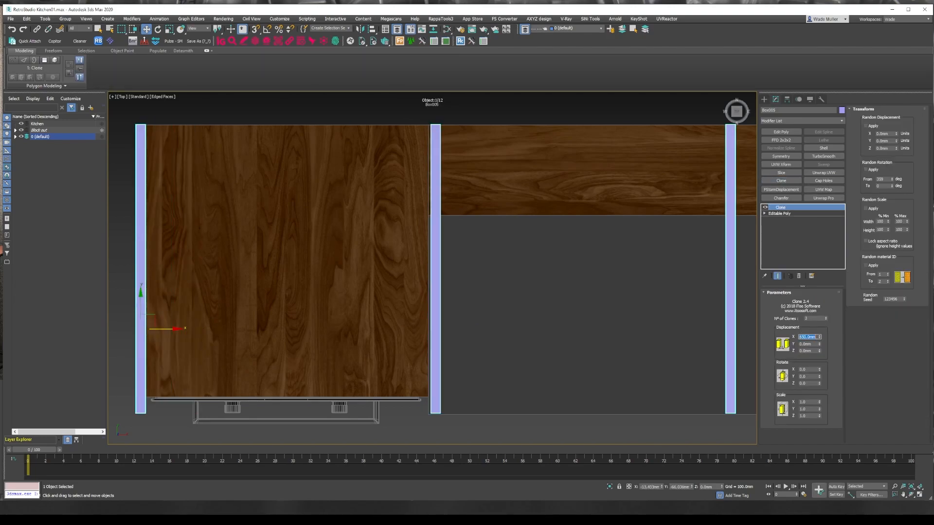
scroll(523, 280, "down", 3)
mouse_move(523, 279)
middle_mouse_down("alt")
mouse_move(503, 250)
mouse_move(481, 272)
middle_mouse_up("alt")
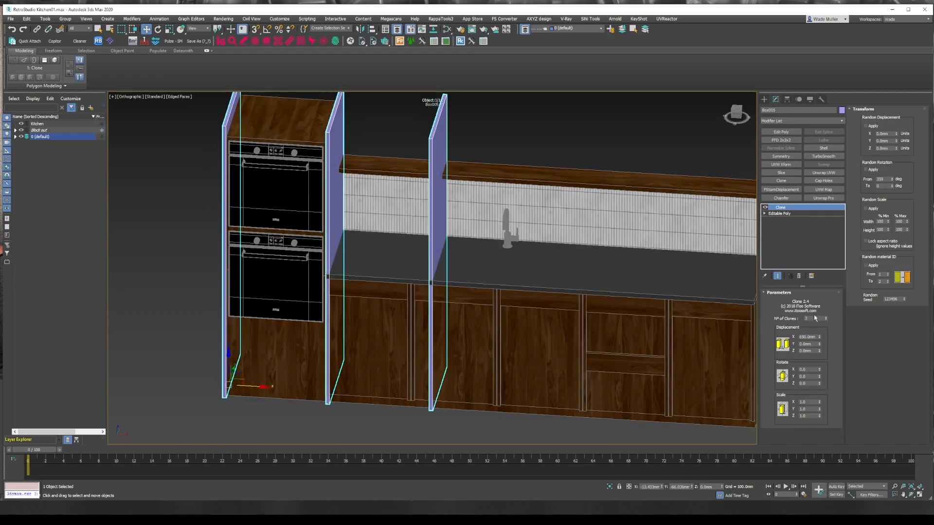
Step: Convert the cloned tall panels to an Editable Poly and copy them one cabinet width along X
scroll(467, 340, "up", 3)
right_click(467, 407)
left_click(491, 399)
left_click_drag(466, 407, 348, 388, "shift")
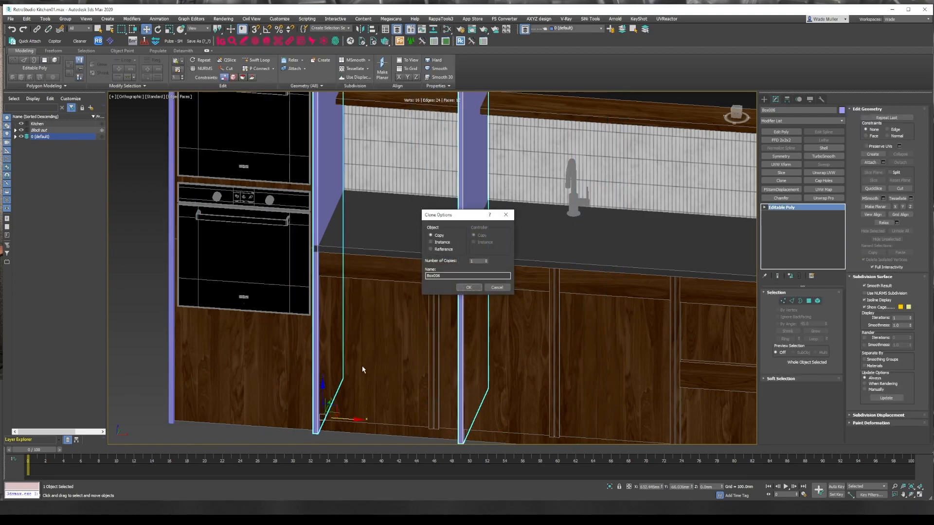
key("Return")
Step: Lower the copied panels' top vertices to the underside of the worktop
key("t")
scroll(381, 140, "up", 3)
key("p")
key("1")
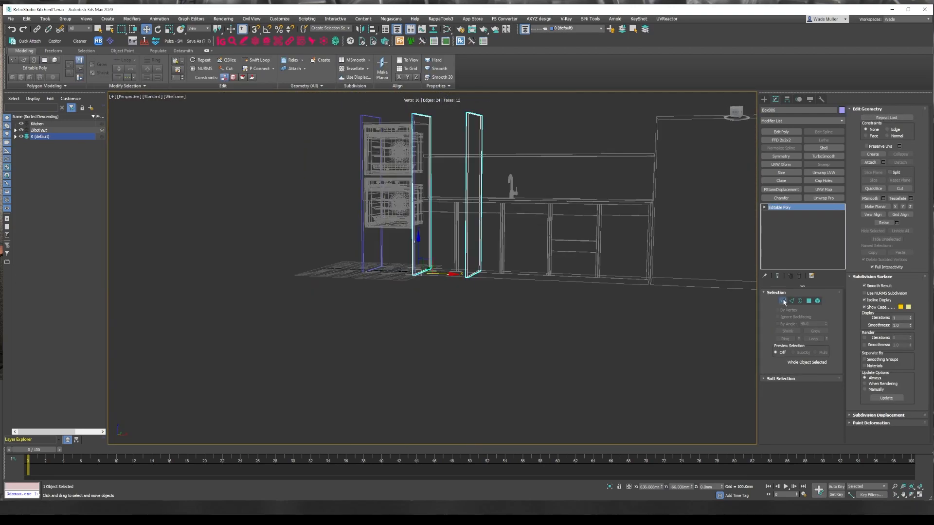
middle_click_drag(389, 143, 407, 191, "alt")
scroll(407, 192, "up", 5)
middle_click_drag(435, 228, 436, 240, "alt")
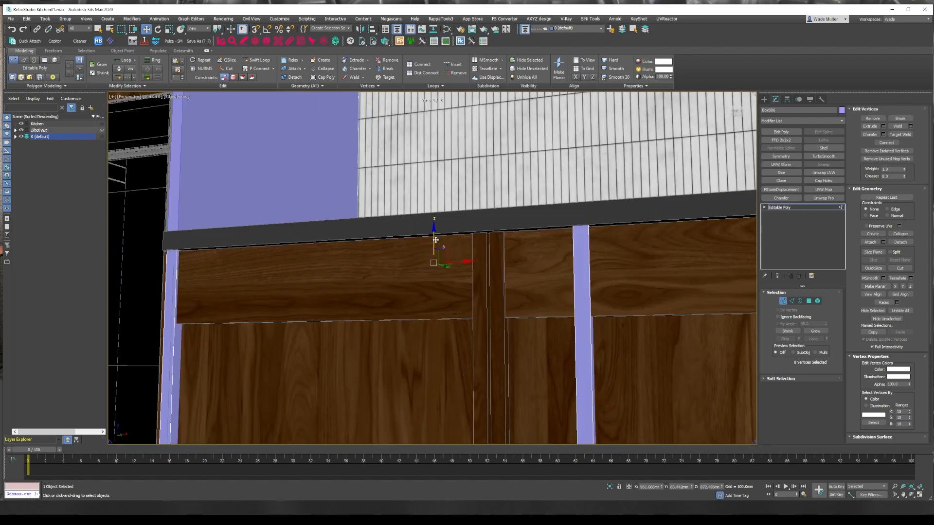
Step: Apply a Clone modifier with a 600 mm X displacement to the short base cabinet panel
scroll(435, 235, "down", 5)
left_click(781, 180)
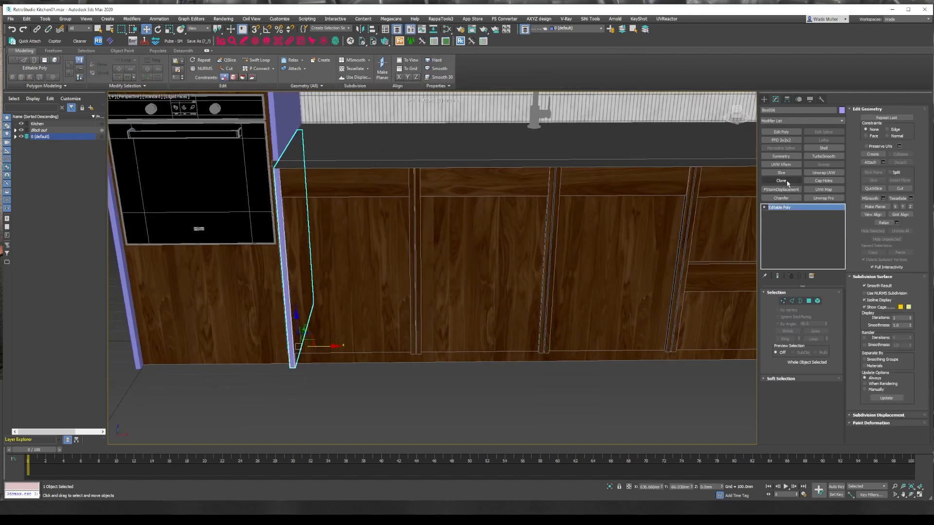
scroll(752, 245, "up", 2)
scroll(544, 265, "down", 3)
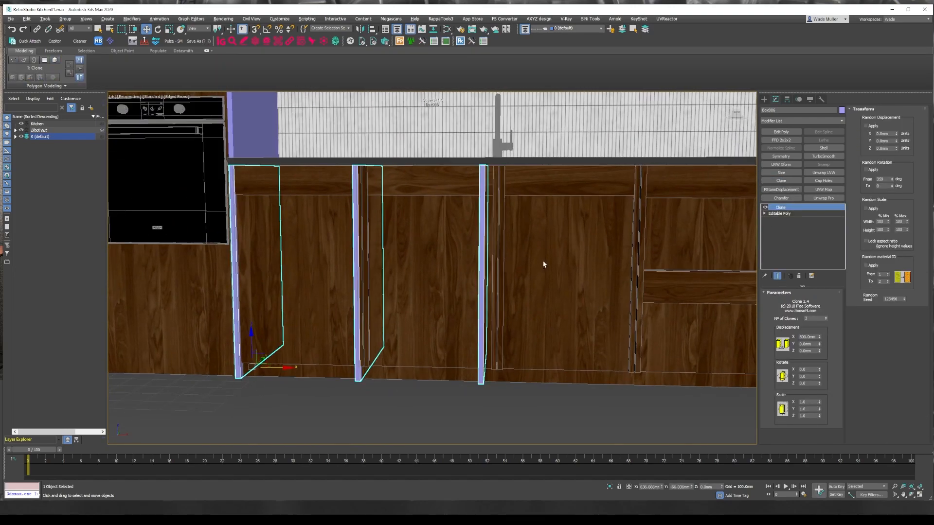
key("Return")
middle_click_drag(583, 263, 613, 266, "alt")
Step: Increase the number of clones to make a row of six short panels along the base cabinets
left_click(825, 317)
double_click(826, 317)
scroll(535, 292, "down", 3)
middle_click_drag(535, 292, 390, 307, "alt")
scroll(388, 308, "up", 3)
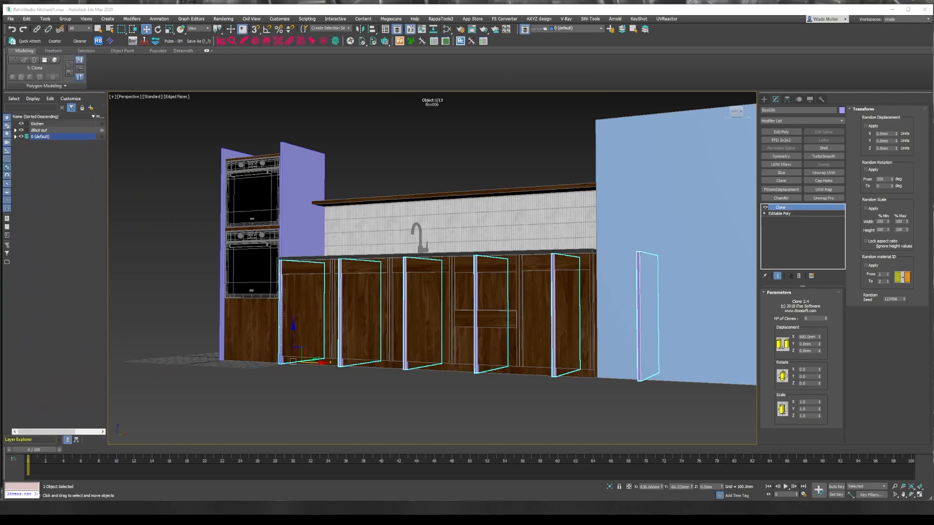
Step: Move the vertices on the near side of the tall blue block to line up with the sixth panel
middle_click_drag(311, 293, 394, 368, "alt")
mouse_move(476, 355)
middle_mouse_down("alt")
mouse_move(403, 334)
mouse_move(653, 334)
mouse_move(346, 264)
middle_mouse_up("alt")
scroll(346, 265, "down", 3)
left_click(502, 248)
left_click(503, 248)
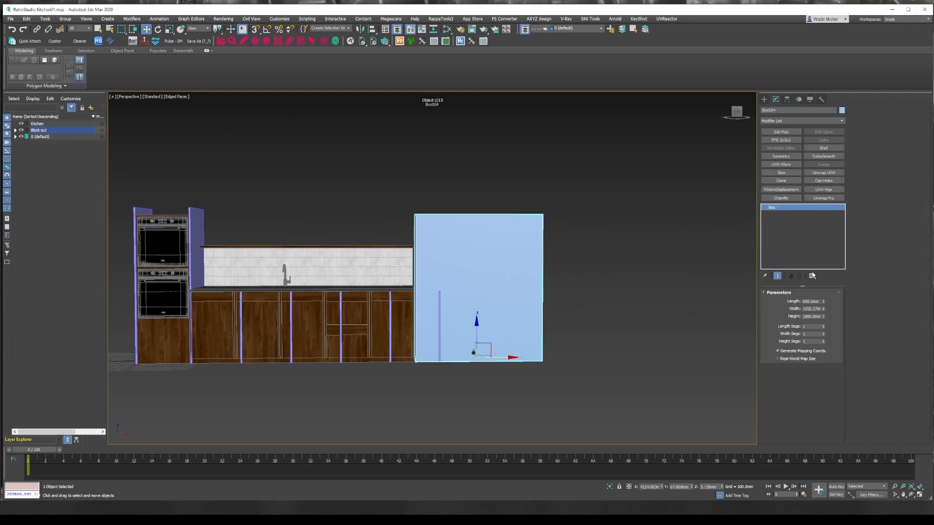
key("1")
left_click_drag(404, 199, 428, 374)
middle_click_drag(428, 341, 450, 309, "alt")
key("1")
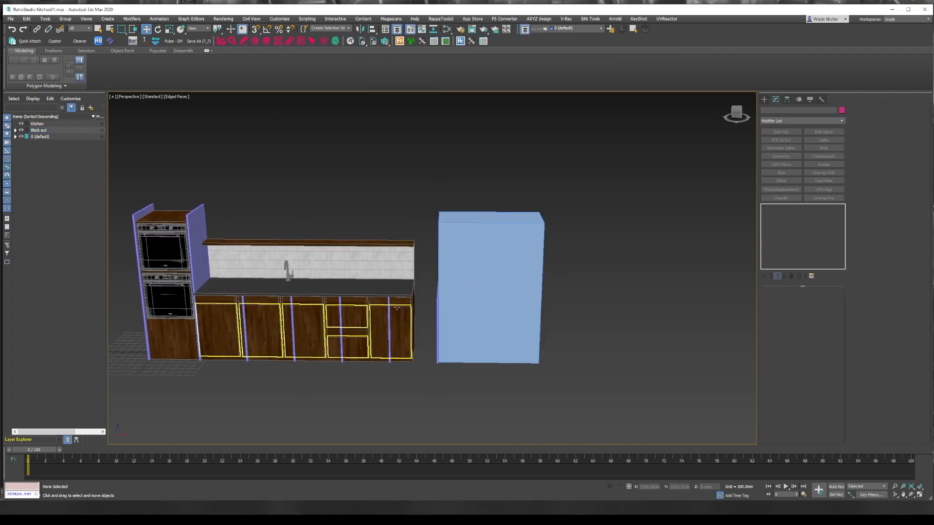
Step: Extend the cloned row to eight panels reaching the far side of the blue block and convert it to an Editable Poly
middle_click_drag(609, 302, 493, 248, "alt")
left_click(574, 272)
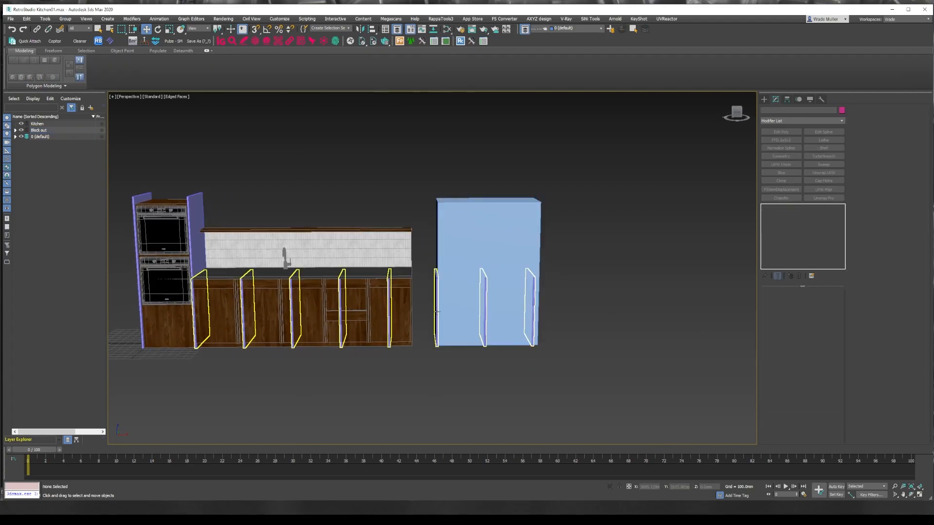
left_click(486, 311)
middle_click_drag(506, 297, 559, 286, "alt")
right_click(559, 286)
left_click(647, 388)
Step: Raise the top vertices of the three panels at the blue block to about the block's height
left_click(783, 301)
left_click_drag(559, 243, 418, 298)
scroll(473, 254, "up", 4)
key("l")
middle_click_drag(622, 302, 521, 359)
scroll(521, 358, "down", 4)
left_click_drag(413, 258, 411, 188)
Step: Fine-tune the top vertices of the three tall panels to sit just above the blue block
scroll(411, 187, "up", 10)
left_click_drag(462, 255, 461, 215)
key("p")
middle_click_drag(440, 218, 535, 192, "alt")
scroll(448, 245, "down", 8)
key("1")
left_click(678, 309)
scroll(551, 229, "up", 3)
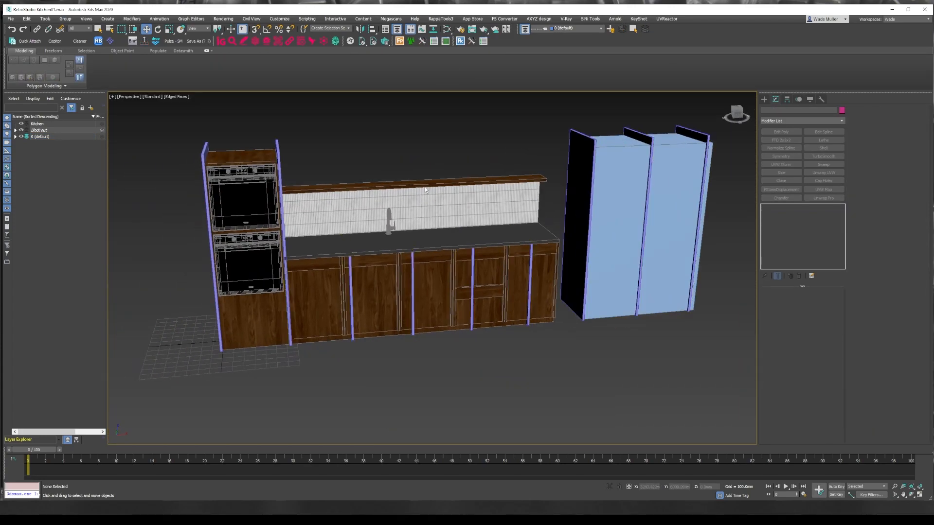
Step: Make a copy of the side-panel row that runs along the base cabinets
scroll(345, 290, "up", 4)
middle_click_drag(339, 283, 399, 270, "alt")
left_click(323, 382)
key("e")
mouse_move(314, 390)
left_mouse_down("shift")
mouse_move(373, 389)
mouse_move(377, 414)
mouse_move(744, 194)
left_mouse_up("shift")
key("Escape")
key("w")
Step: Delete the copied row's extra panels, keeping only the one in front of the first base cabinet
left_click(466, 288)
key("5")
key("Delete")
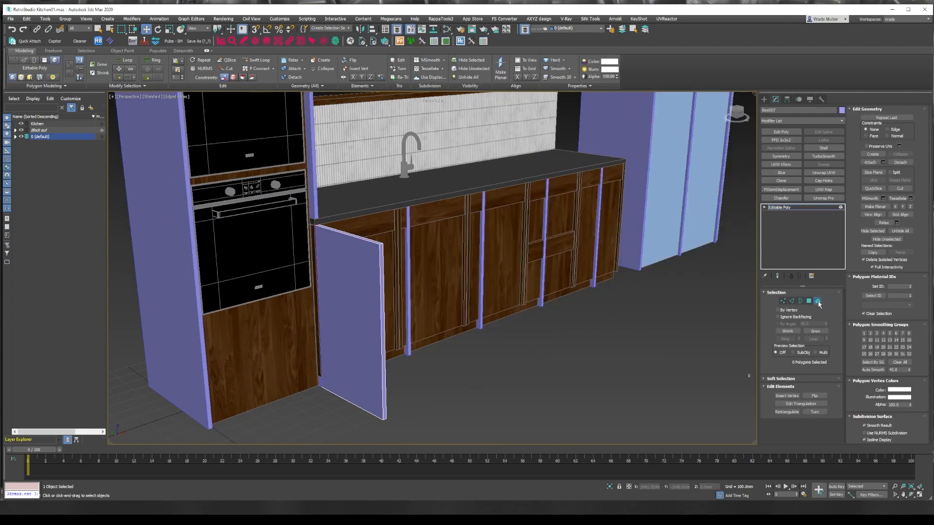
Step: Rotate the single panel copy 90 degrees about Z so it faces forward, parallel to the cabinet fronts
key("5")
key("e")
left_click_drag(346, 422, 411, 404)
key("ctrl+z")
key("a")
middle_click_drag(412, 396, 369, 423, "alt")
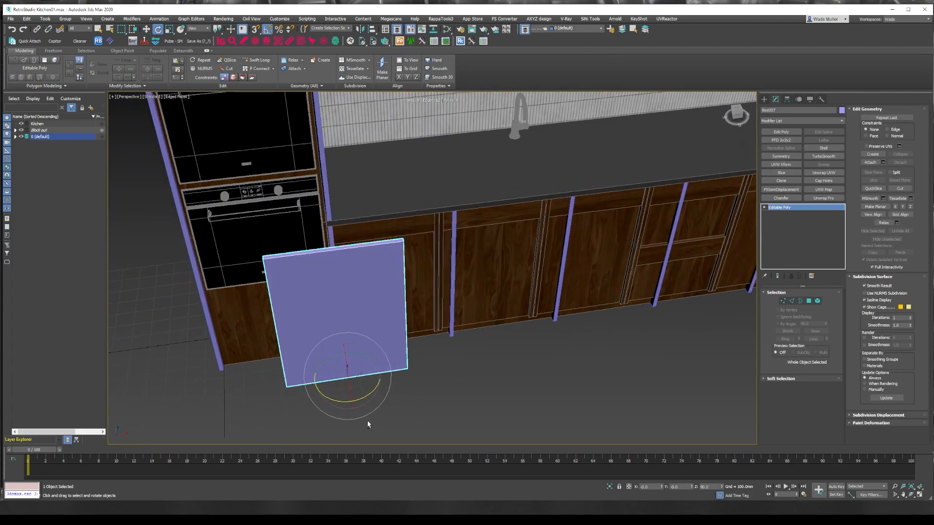
Step: Move the rotated panel and its vertices in top view so its width fits between the first base cabinet's side panels
key("t")
scroll(381, 327, "up", 2)
key("w")
scroll(538, 279, "up", 10)
scroll(496, 287, "down", 10)
left_click(783, 302)
left_click_drag(332, 272, 370, 312)
scroll(335, 280, "up", 5)
left_click_drag(441, 326, 515, 327)
Step: Adjust the panel's face so it forms a box filling the first base bay between the side panels
scroll(564, 314, "down", 4)
mouse_move(406, 411)
middle_mouse_down("alt")
mouse_move(420, 317)
mouse_move(413, 292)
mouse_move(458, 271)
middle_mouse_up("alt")
key("4")
key("F3")
left_click(359, 316)
key("F3")
mouse_move(213, 267)
middle_mouse_down("alt")
mouse_move(419, 323)
mouse_move(449, 321)
middle_mouse_up("alt")
left_click(809, 302)
middle_click_drag(432, 378, 342, 375)
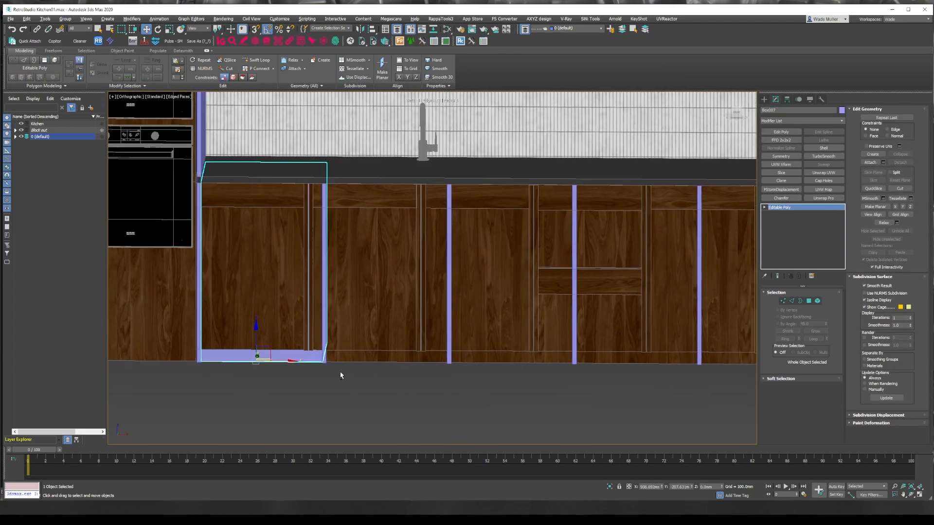
Step: Copy the box into the second base bay and hide the Block out layer
middle_click_drag(272, 365, 433, 364)
left_click_drag(437, 364, 553, 364, "shift")
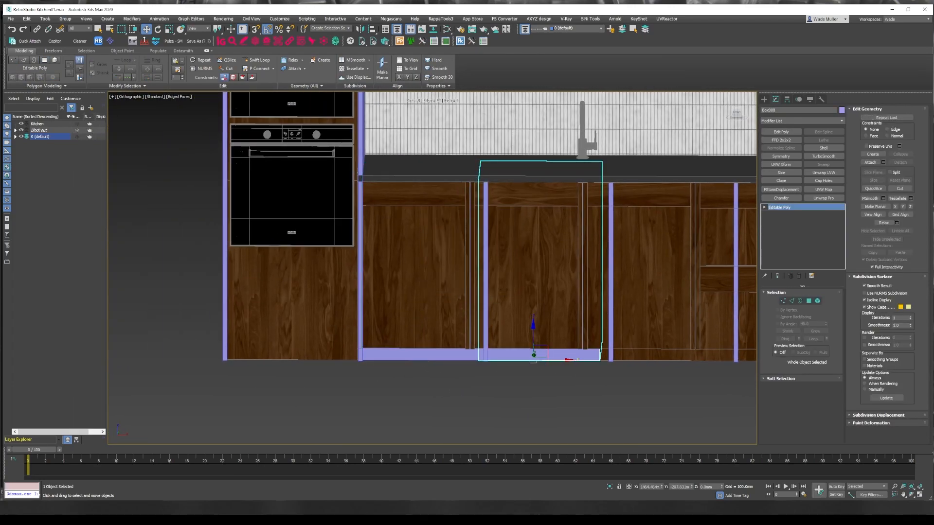
left_click_drag(96, 117, 71, 117)
left_click(21, 130)
Step: Align the copied box exactly between the second bay's side panels in top view
key("t")
scroll(545, 292, "up", 6)
middle_click_drag(542, 380, 457, 313)
left_click_drag(452, 319, 483, 311)
scroll(483, 310, "down", 4)
middle_click_drag(484, 311, 405, 311)
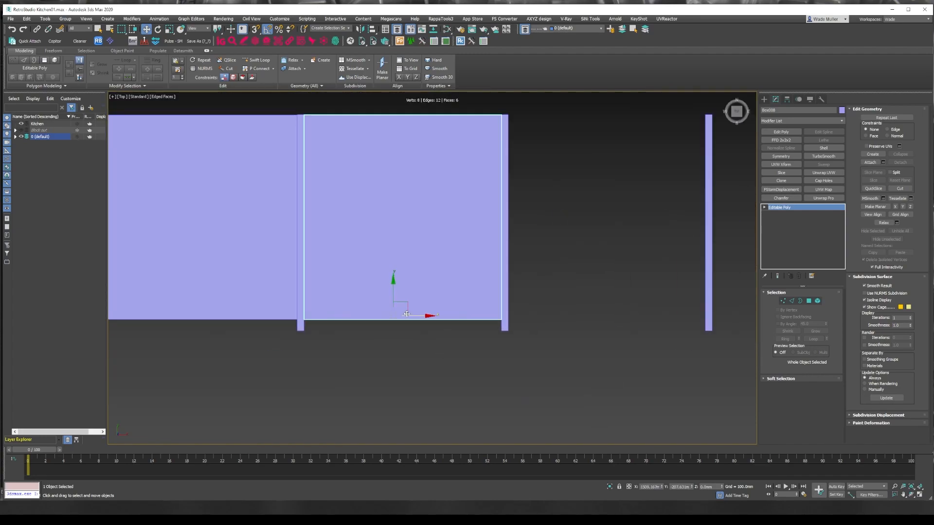
Step: Copy the box into the third, fourth and fifth base bays, fitting each copy between its side panels
left_click_drag(404, 312, 602, 311, "shift")
left_click(470, 286)
scroll(420, 273, "up", 5)
scroll(445, 272, "down", 4)
mouse_move(346, 292)
left_mouse_down("shift")
mouse_move(492, 292)
mouse_move(505, 306)
left_mouse_up("shift")
left_click(468, 287)
scroll(467, 288, "up", 4)
scroll(505, 305, "down", 3)
middle_click_drag(505, 306, 262, 305)
left_click_drag(272, 305, 495, 308, "shift")
left_click(468, 288)
scroll(467, 292, "up", 3)
scroll(496, 306, "down", 3)
Step: Copy the box into the two tall-unit bays at the far end of the row
mouse_move(496, 306)
middle_mouse_down()
mouse_move(338, 278)
mouse_move(221, 342)
middle_mouse_up()
left_click_drag(222, 343, 424, 339, "shift")
left_click(469, 287)
scroll(388, 343, "up", 4)
scroll(423, 339, "down", 2)
mouse_move(423, 340)
middle_mouse_down()
mouse_move(297, 345)
mouse_move(224, 418)
middle_mouse_up()
left_click_drag(225, 419, 514, 419, "shift")
left_click(469, 288)
Step: Attach the two tall-unit boxes into a single object with Quick Attach
left_click(312, 290, "ctrl")
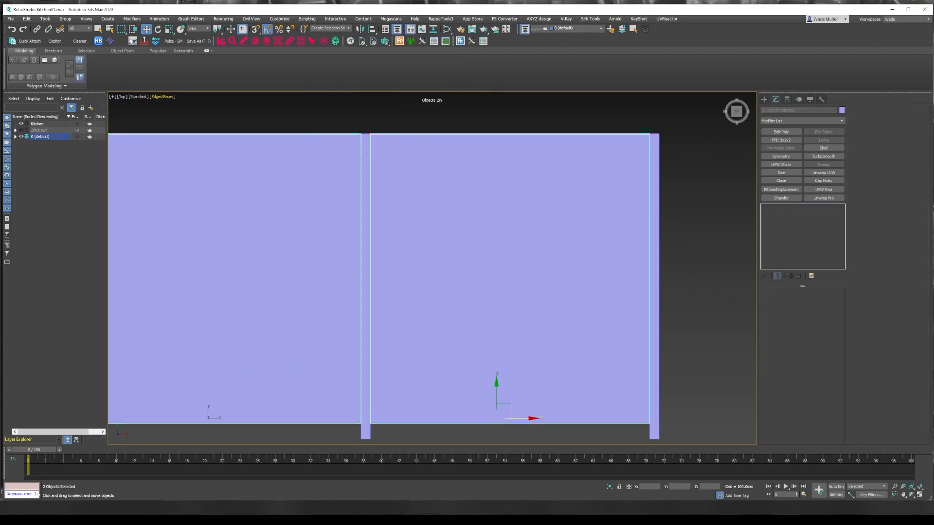
left_click(30, 42)
left_click(468, 263)
Step: Raise the top polygons of the two tall-unit boxes to the height of the tall side panels
left_click(494, 165)
key("4")
left_click(480, 258)
left_click(260, 289, "ctrl")
key("f")
scroll(517, 296, "down", 3)
middle_click_drag(517, 296, 311, 382)
scroll(391, 298, "up", 6)
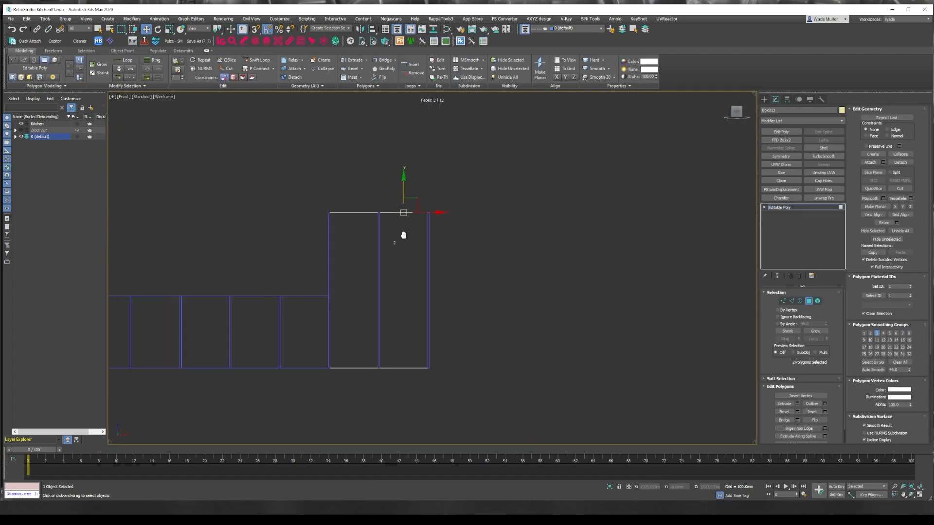
Step: Copy one tall-unit box element across to the oven unit at the other end of the row
left_click(818, 301)
left_click(593, 296)
left_click_drag(597, 286, 263, 286, "shift")
left_click(495, 263)
key("5")
left_click(265, 203)
left_click(258, 208)
Step: Position the copied tall box and adjust its vertices to fit between the oven unit's side panels
key("t")
key("z")
left_click_drag(458, 269, 380, 269)
scroll(482, 423, "up", 2)
key("1")
scroll(531, 264, "down", 4)
left_click_drag(362, 377, 273, 111)
left_click_drag(333, 235, 322, 236)
scroll(322, 236, "up", 3)
middle_click_drag(322, 236, 402, 263, "alt")
key("p")
Step: Clone the front polygon of the first base box as a separate object
scroll(299, 242, "down", 4)
key("1")
left_click(374, 219)
scroll(337, 315, "up", 4)
scroll(338, 315, "down", 2)
left_click(402, 263)
key("4")
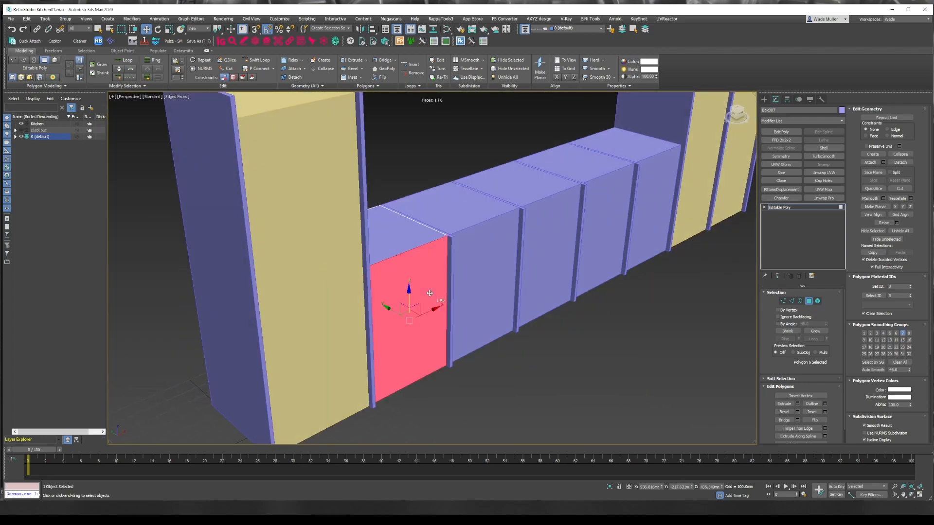
scroll(410, 302, "up", 3)
scroll(359, 304, "down", 2)
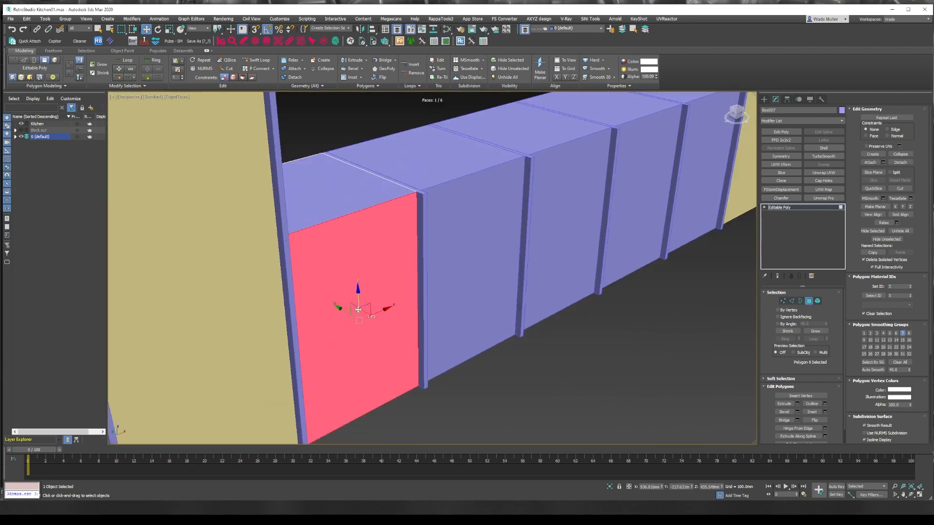
left_click_drag(359, 305, 362, 307, "shift")
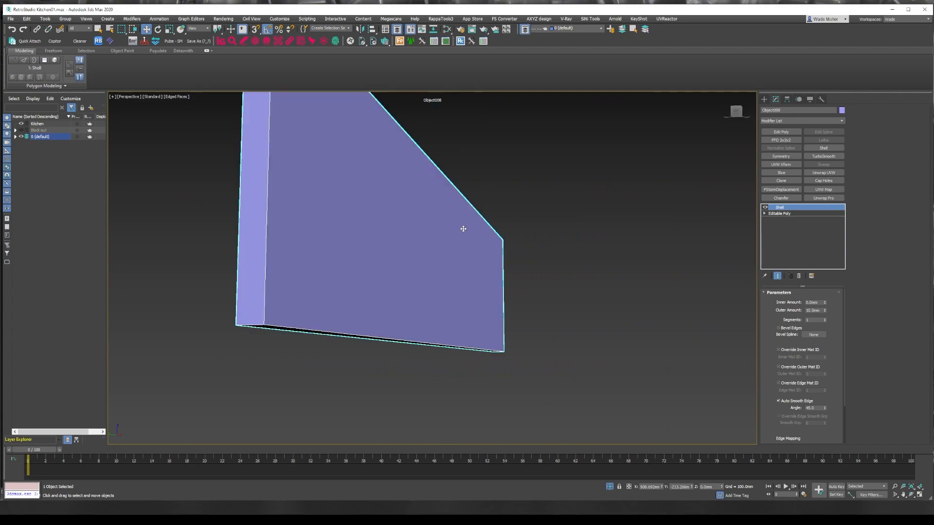
Step: Convert the shelled front panel to an Editable Poly and try a Swift Loop cut on it
right_click(467, 219)
left_click(555, 321)
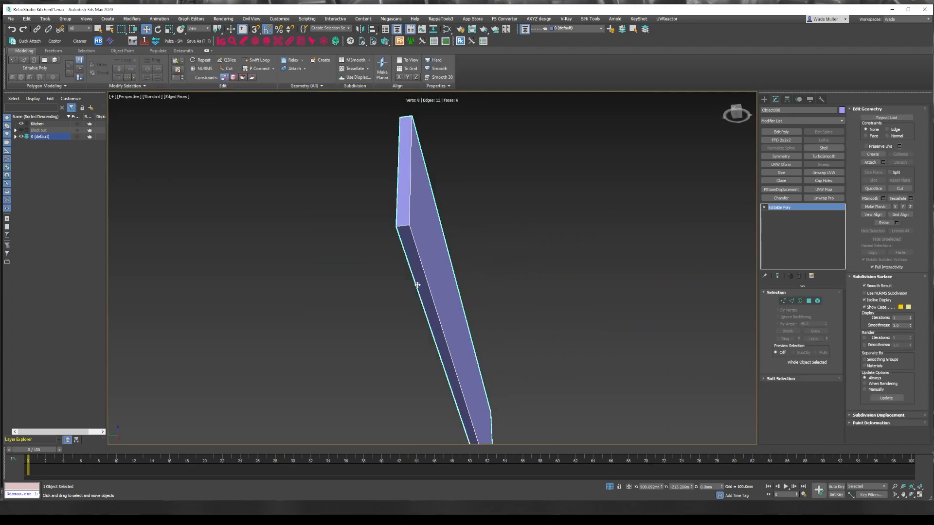
middle_click_drag(442, 334, 395, 308, "alt")
scroll(380, 325, "down", 3)
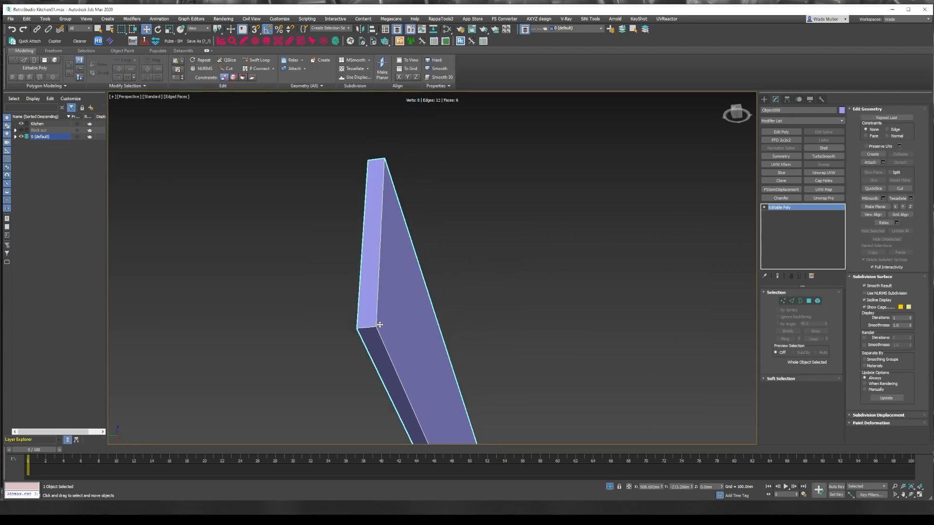
left_click(256, 60)
scroll(377, 325, "up", 2)
key("2")
left_click(424, 406)
middle_click_drag(424, 407, 357, 348, "alt")
key("2")
Step: Add a Chamfer modifier to the front panel with 2 segments and Smooth Chamfers Only smoothing
left_click(781, 198)
double_click(816, 359)
type("1")
key("Return")
middle_click_drag(352, 400, 348, 292, "alt")
scroll(335, 154, "up", 5)
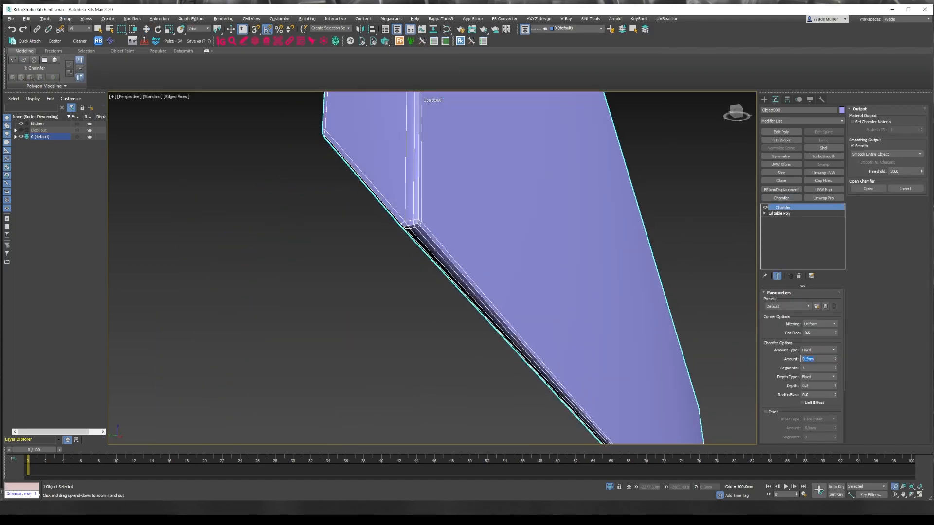
middle_click_drag(423, 102, 406, 145, "alt")
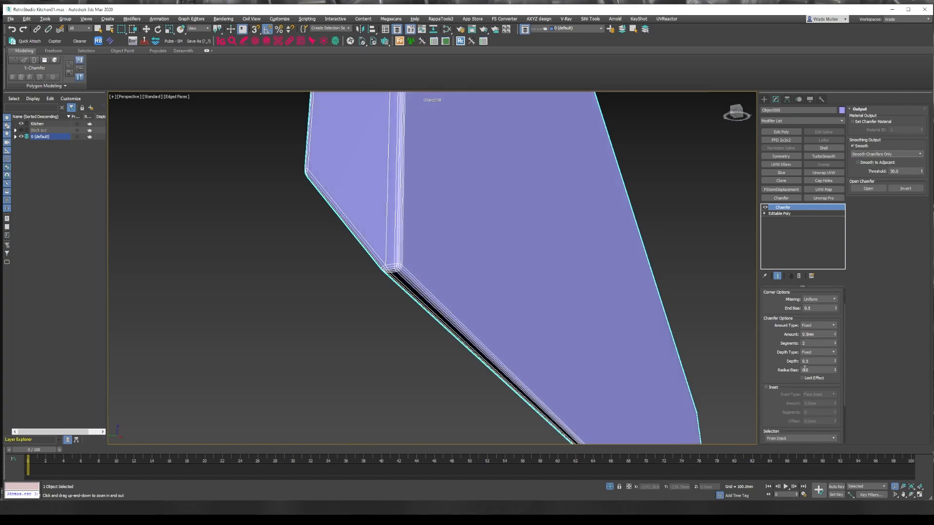
Step: Enable the chamfer's Flow Loop inset at 0.2 mm and bring the rest of the kitchen back out of isolation
left_click(767, 388)
left_click(820, 395)
left_click(813, 407)
double_click(814, 404)
type("0.2")
key("Return")
scroll(414, 273, "down", 5)
middle_click_drag(414, 272, 385, 302, "alt")
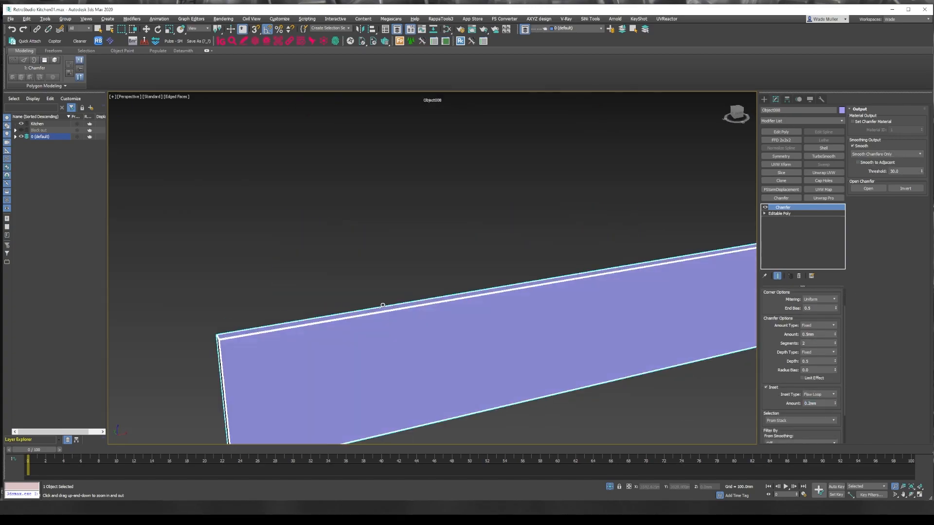
scroll(421, 203, "down", 5)
key("alt+q")
key("w")
key("F4")
Step: Try pasting the front panel's Chamfer modifier as an instance onto all the other cabinet parts
right_click(778, 208)
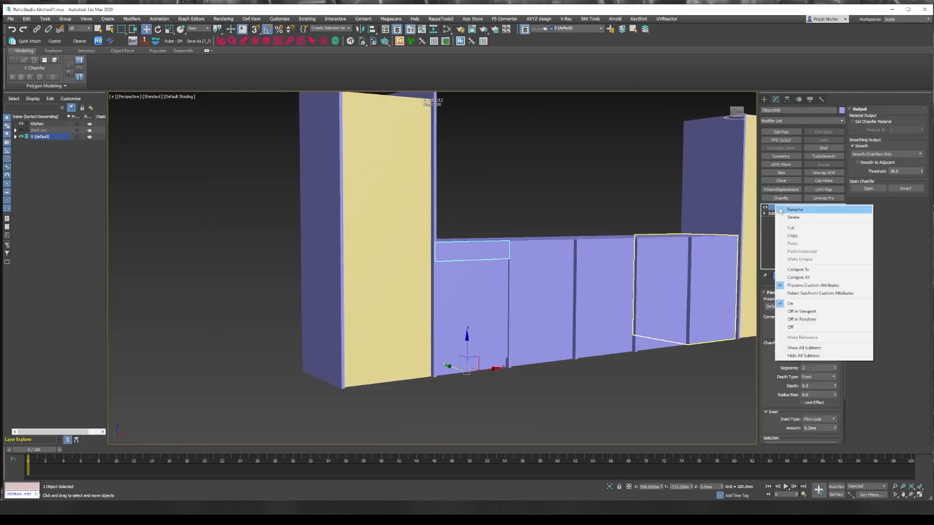
left_click(792, 236)
middle_click_drag(491, 251, 471, 262)
key("ctrl+a")
left_click(471, 262, "alt")
right_click(792, 217)
left_click(818, 262)
left_click(611, 415)
scroll(546, 260, "up", 10)
middle_click_drag(394, 254, 452, 385, "alt")
scroll(462, 217, "up", 2)
left_click(507, 232)
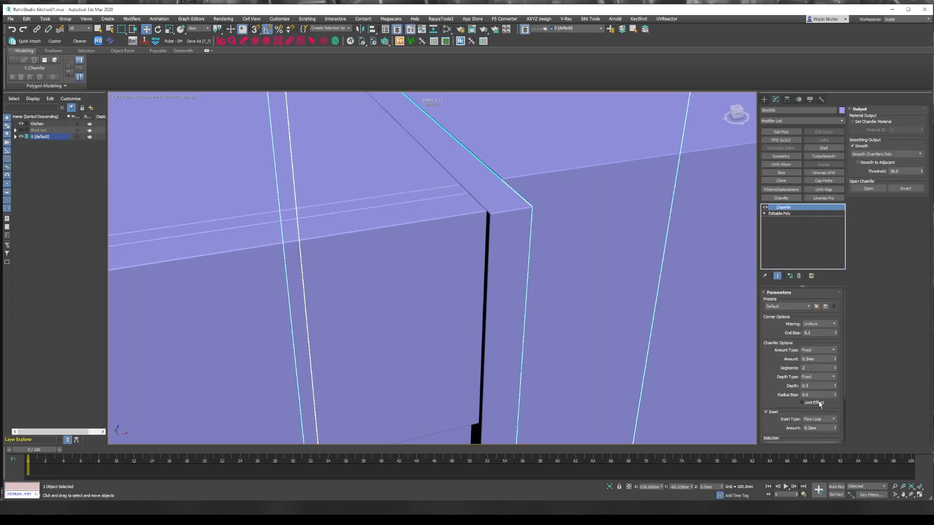
Step: Apply a shared Chamfer modifier to all the other cabinet parts with a 1.0 mm amount and a 1.0 mm inset
key("ctrl+i")
scroll(465, 223, "down", 4)
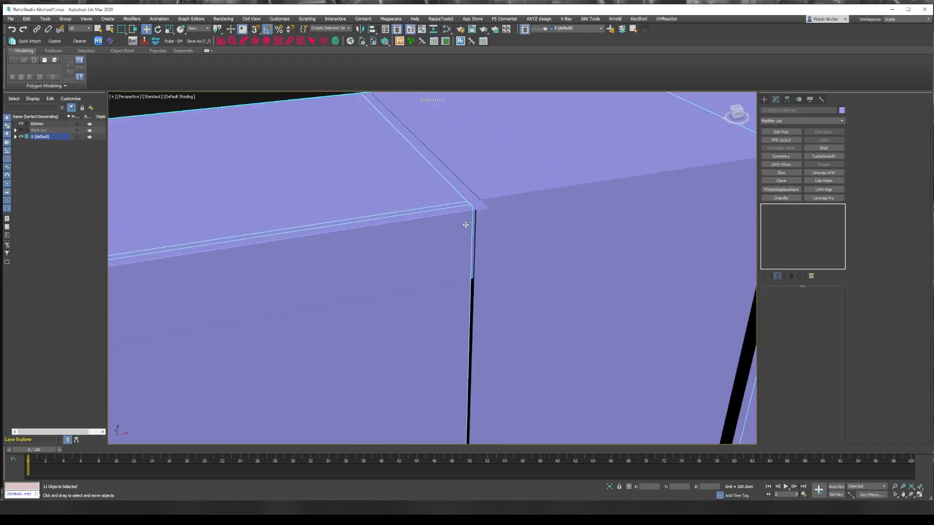
left_click(781, 198)
key("F3")
key("F3")
key("F4")
scroll(472, 214, "up", 4)
double_click(809, 359)
type("1.0mm")
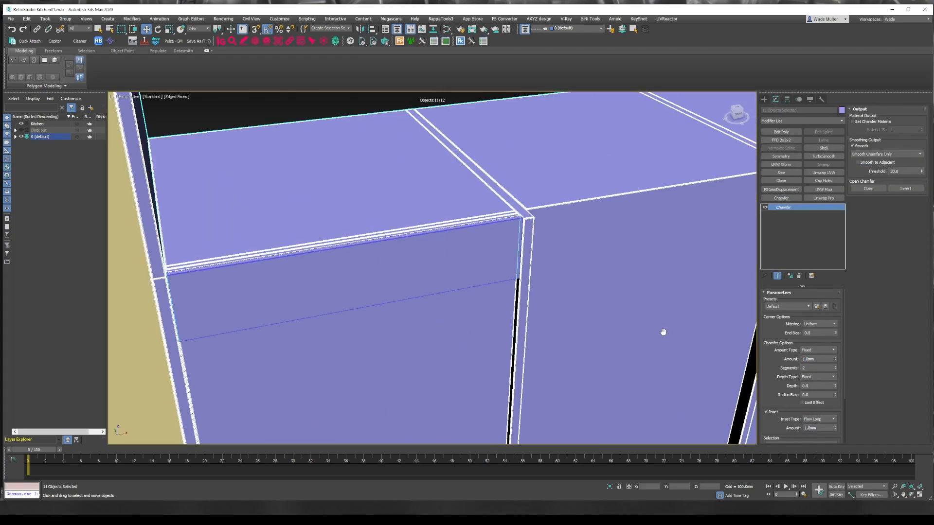
left_click(553, 299)
Step: Raise the top edge of the door front behind the drawer front to the top of the first base cabinet
scroll(552, 299, "down", 5)
scroll(367, 261, "up", 6)
left_click(367, 261)
left_click(367, 280, "ctrl")
middle_click_drag(369, 287, 358, 321, "alt")
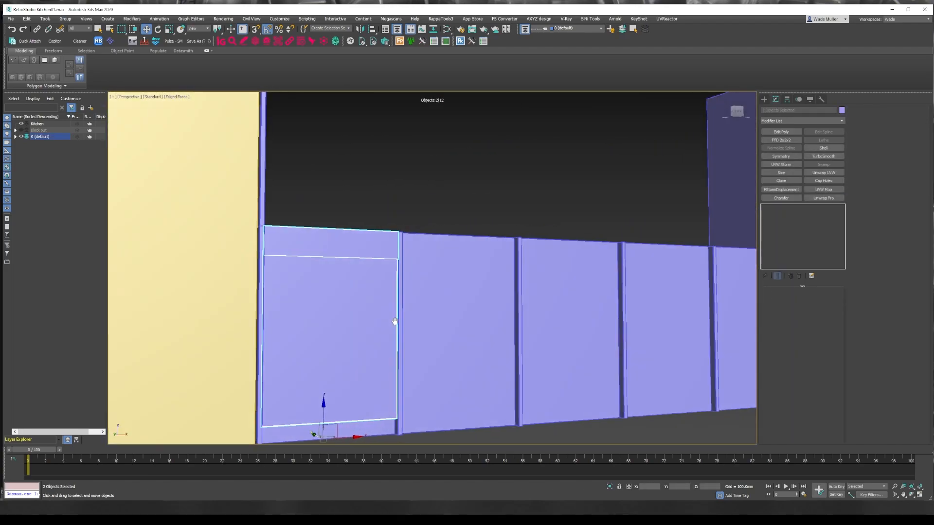
key("z")
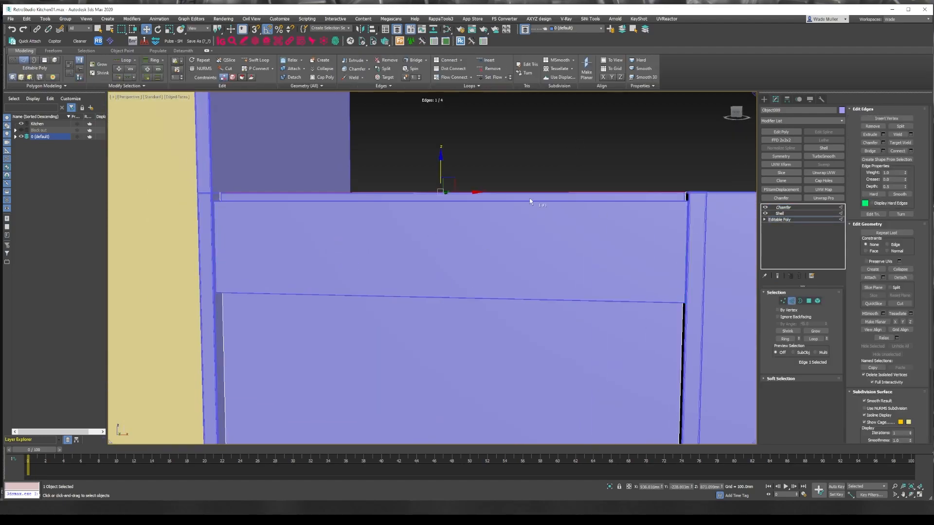
middle_click_drag(438, 175, 452, 163, "alt")
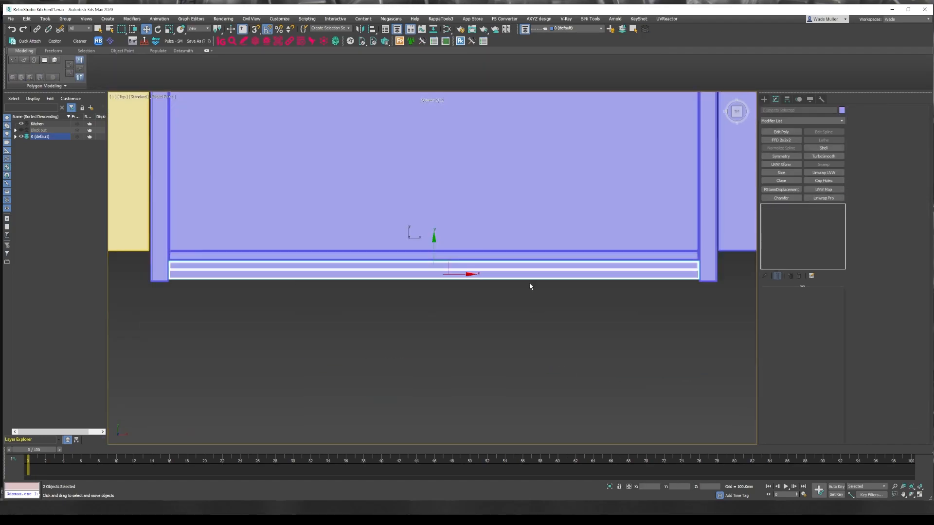
Step: Position the first base cabinet's drawer and door fronts in depth between the side panels, just ahead of the carcass
middle_click_drag(531, 286, 300, 305)
scroll(371, 276, "down", 2)
scroll(371, 280, "up", 6)
left_click(448, 323)
scroll(448, 323, "down", 8)
middle_click_drag(449, 323, 390, 300, "alt")
scroll(443, 271, "up", 4)
left_click(448, 409)
Step: Move the door front back toward the carcass in the top view
left_click(439, 138)
left_click(780, 221)
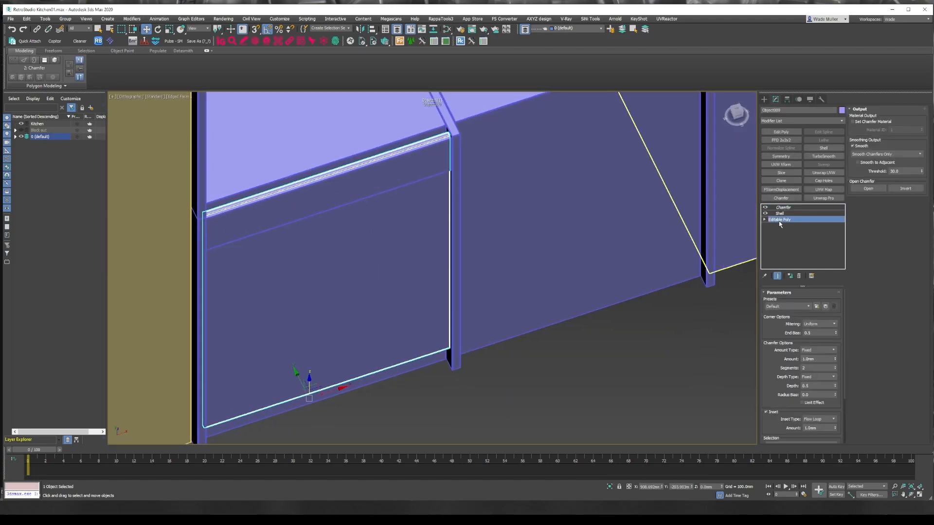
middle_click_drag(392, 269, 502, 250)
key("r")
key("t")
scroll(502, 250, "up", 3)
left_click(780, 213)
key("w")
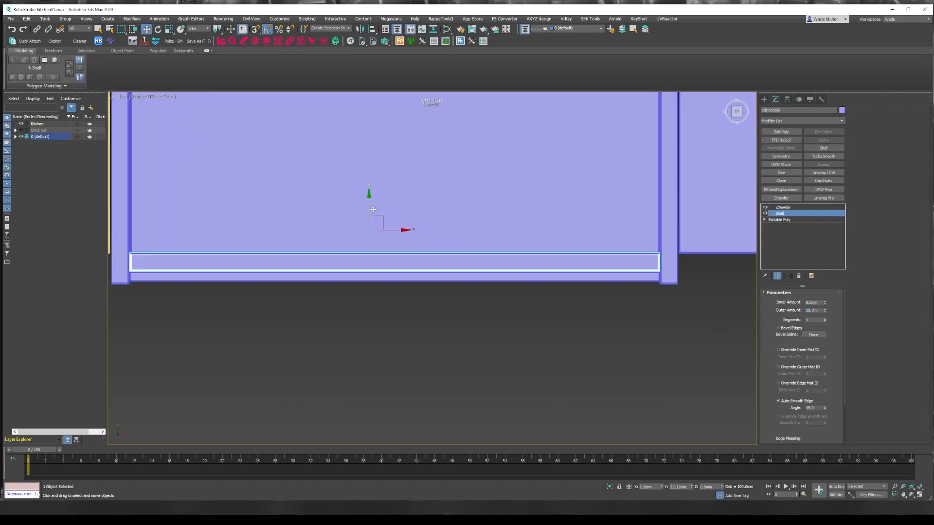
Step: Adjust the depth of the drawer front's vertices so it meets the door front behind it
left_click(480, 277)
left_click(781, 213)
key("1")
key("F3")
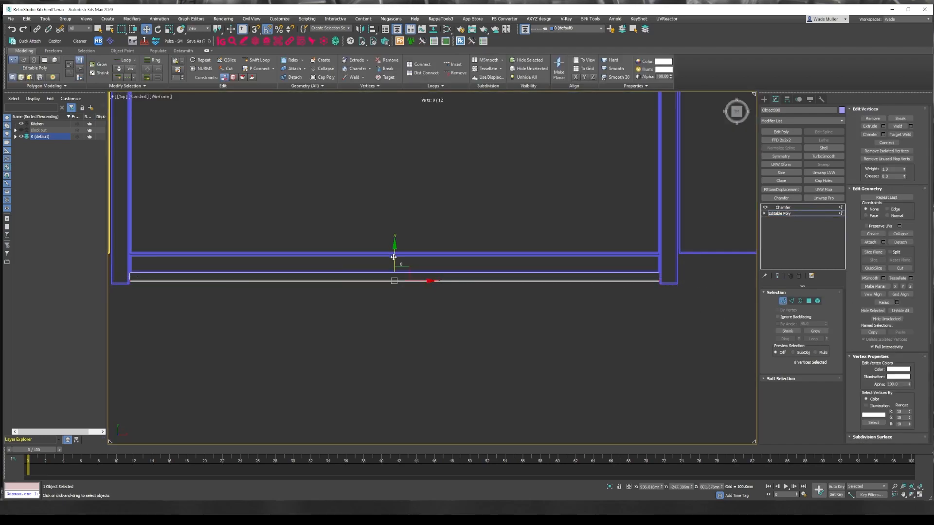
key("1")
left_click_drag(394, 265, 421, 262)
left_click(783, 208)
left_click_drag(371, 211, 370, 207)
Step: Adjust the vertices of the cabinet side panels in the top view so their front edges suit the new fronts
left_click_drag(732, 291, 754, 222)
left_click(641, 292)
scroll(642, 273, "down", 1)
left_click(513, 294)
scroll(513, 294, "up", 3)
scroll(531, 333, "down", 4)
left_click(535, 330)
left_click(780, 213)
scroll(681, 311, "down", 3)
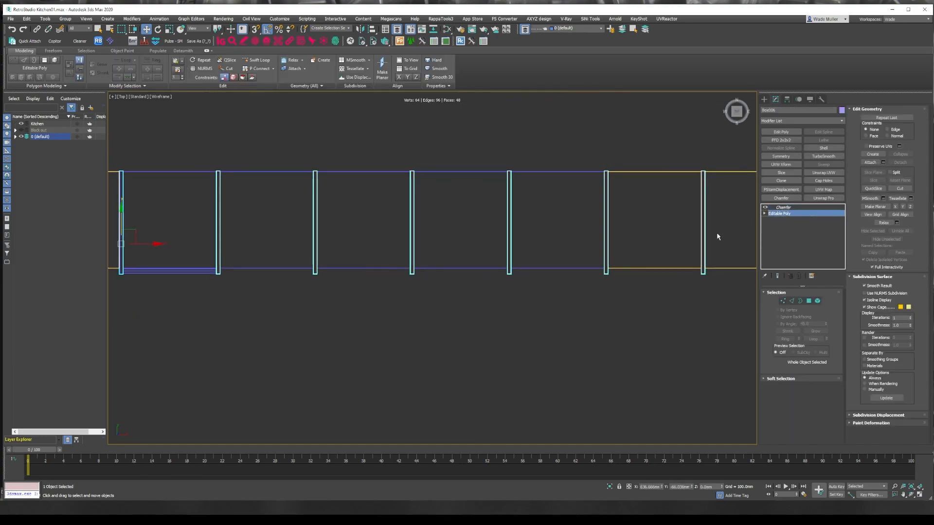
middle_click_drag(475, 306, 202, 298)
key("1")
scroll(611, 304, "down", 4)
middle_click_drag(611, 304, 632, 252)
key("1")
Step: Adjust the top vertices of the tall cabinets' side panels
left_click(584, 292)
middle_click_drag(584, 291, 613, 258, "alt")
middle_click_drag(613, 257, 550, 262)
scroll(525, 287, "up", 2)
left_click(531, 184)
left_click(638, 375)
left_click(642, 328)
left_click(791, 213)
key("1")
key("F3")
scroll(560, 289, "down", 4)
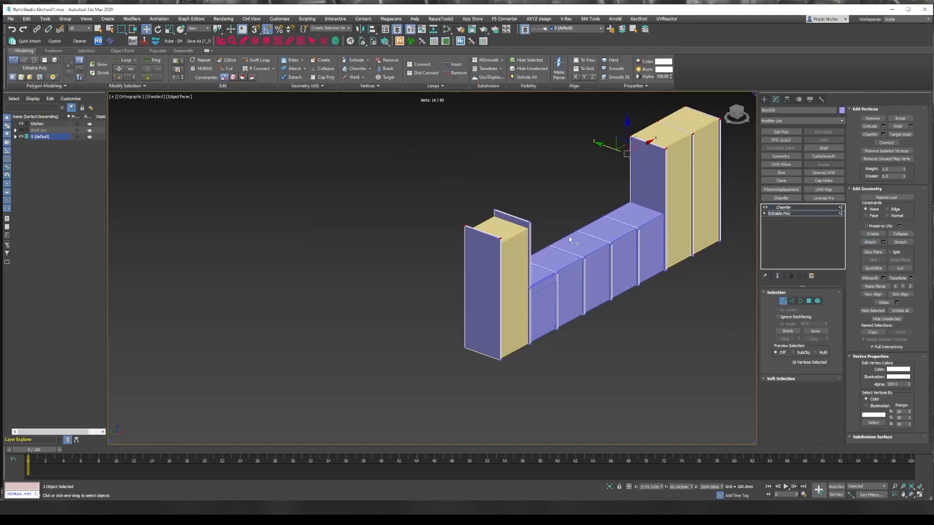
middle_click_drag(569, 237, 529, 251)
key("t")
scroll(519, 281, "up", 6)
scroll(380, 275, "up", 4)
scroll(497, 268, "down", 4)
key("1")
Step: Copy the first cabinet's drawer and door fronts into the neighbouring base cabinet bays, aligned between the side panels
left_click(634, 333)
scroll(428, 273, "up", 4)
middle_click_drag(427, 272, 624, 335)
left_click_drag(623, 346, 586, 295)
scroll(560, 292, "down", 4)
middle_click_drag(559, 292, 246, 293)
left_click_drag(215, 299, 440, 278, "shift")
left_click(469, 287)
middle_click_drag(468, 287, 321, 296)
scroll(194, 292, "up", 3)
scroll(382, 298, "down", 5)
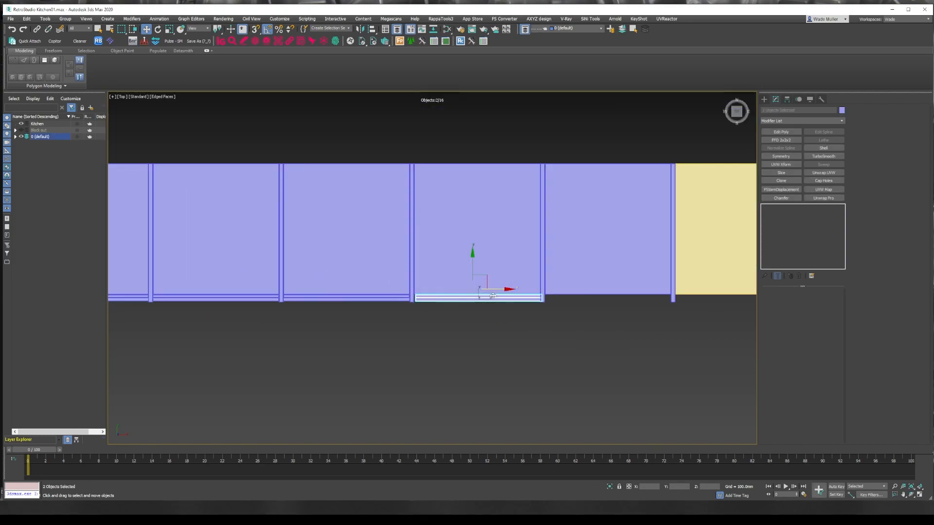
Step: Copy the drawer and door fronts into the last base cabinet bay beside the pair of tall cabinets
scroll(492, 295, "up", 5)
scroll(394, 269, "down", 3)
left_click(475, 286)
scroll(453, 245, "up", 4)
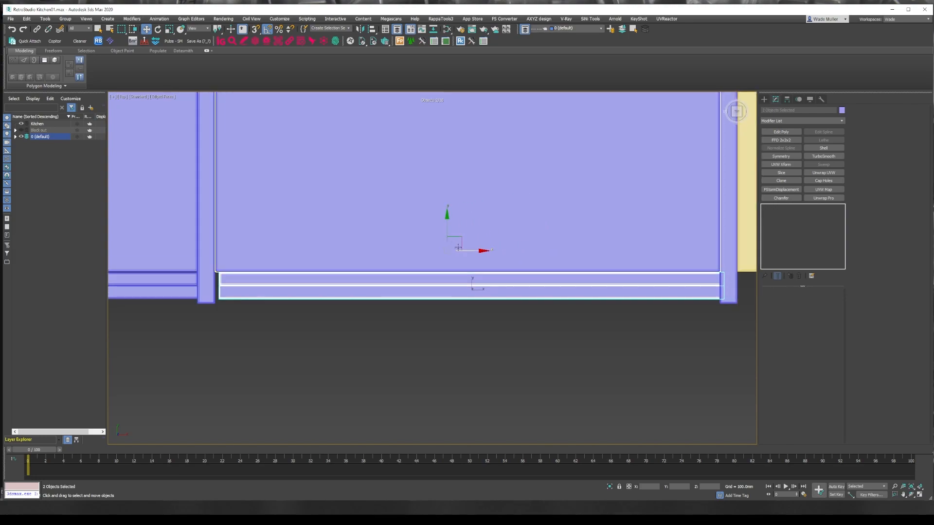
scroll(463, 250, "down", 4)
scroll(426, 262, "up", 3)
scroll(486, 290, "up", 3)
Step: Copy the door front into the first bay of the tall cabinet pair and line it up in depth with its side panels
left_click(582, 257)
scroll(469, 240, "up", 2)
left_click_drag(451, 217, 450, 232)
scroll(484, 248, "down", 2)
middle_click_drag(484, 248, 314, 237)
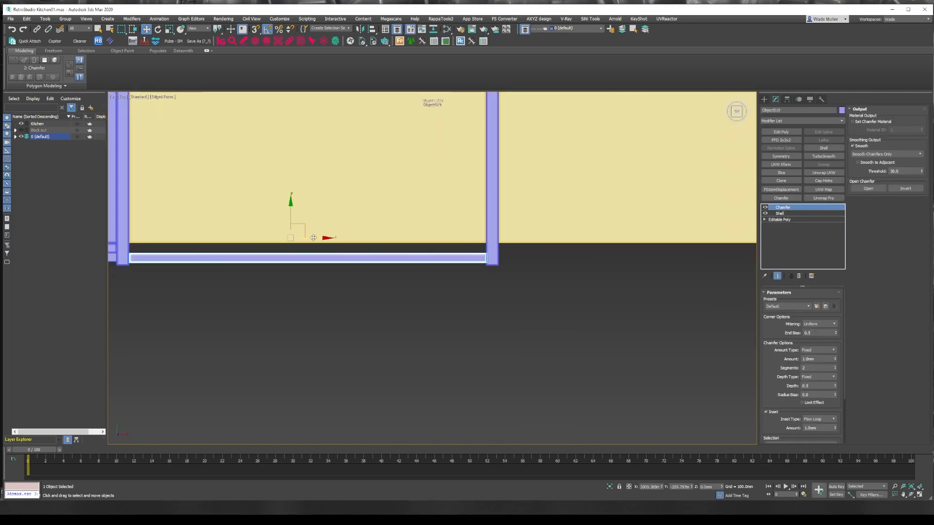
Step: Place a door copy against the side panel in the second tall cabinet bay and check both tall-cabinet doors
scroll(718, 245, "up", 3)
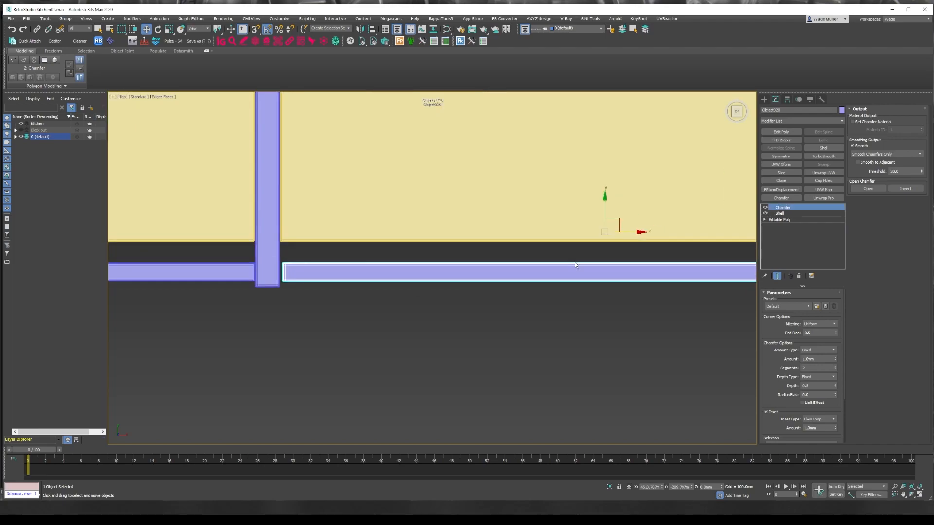
left_click_drag(630, 234, 627, 234)
scroll(616, 239, "down", 6)
mouse_move(613, 245)
middle_mouse_down("alt")
mouse_move(636, 229)
mouse_move(618, 233)
middle_mouse_up("alt")
scroll(618, 234, "down", 3)
scroll(361, 312, "up", 5)
scroll(507, 235, "down", 5)
middle_click_drag(507, 235, 357, 312)
left_click(568, 247, "ctrl")
key("t")
scroll(521, 224, "up", 5)
key("shift+z")
left_click(584, 272)
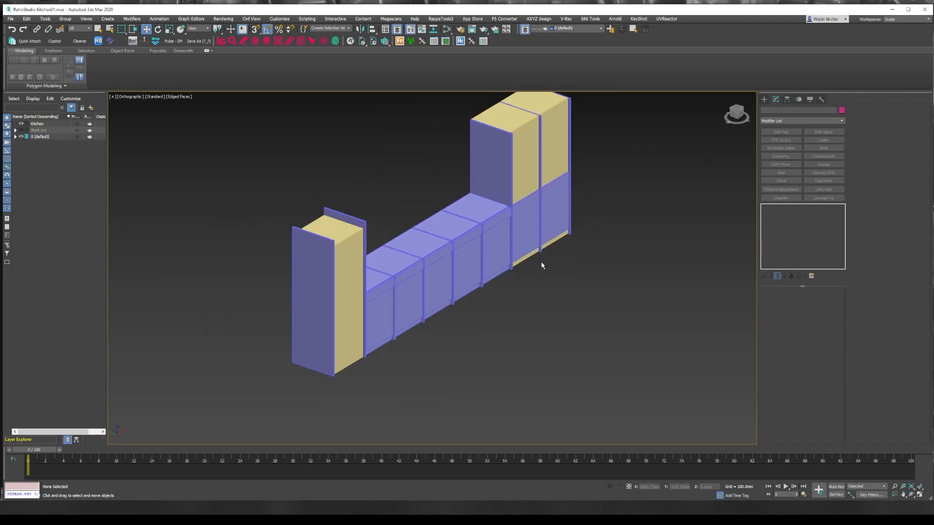
Step: Copy the nearest base cabinet's door front into the single tall cabinet at the opposite end of the run
left_click(379, 321)
scroll(372, 333, "up", 5)
middle_click_drag(371, 334, 267, 329, "alt")
scroll(329, 292, "down", 4)
key("t")
scroll(493, 307, "up", 5)
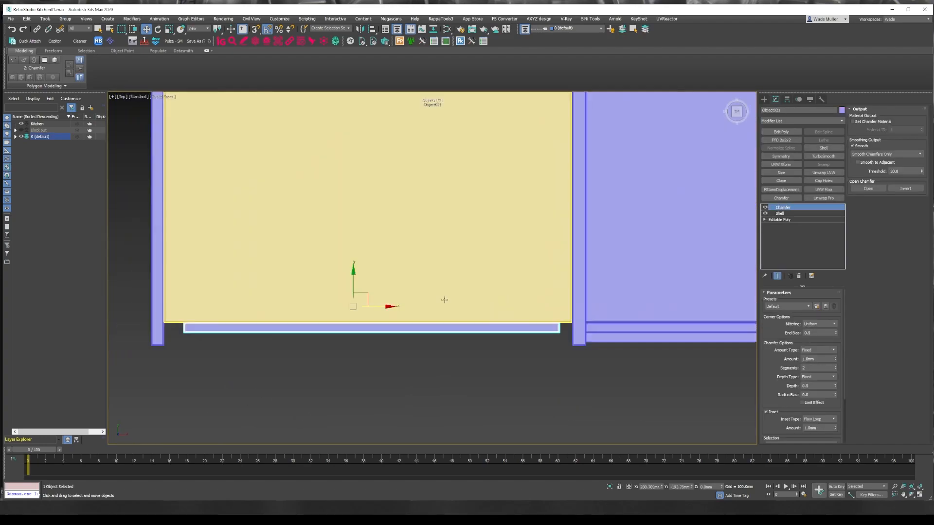
Step: Move the copied door's side vertices out to the side panels so it fills the single tall cabinet's width
scroll(400, 306, "up", 2)
left_click(779, 220)
left_click(783, 300)
scroll(338, 329, "up", 3)
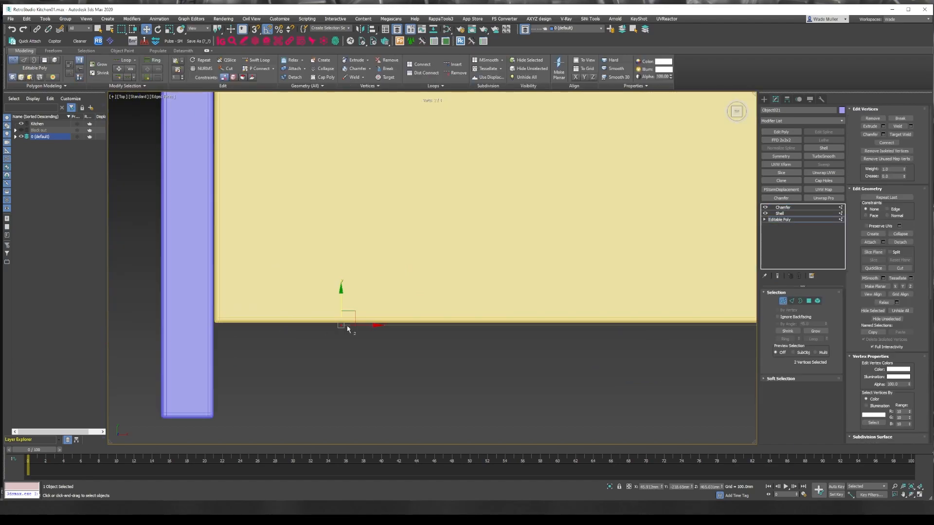
key("shift+z")
key("shift+z")
key("shift+z")
Step: Attach the tall cabinet pair's two doors together and raise the top vertices of all tall doors to just below the cabinet tops
left_click(556, 288)
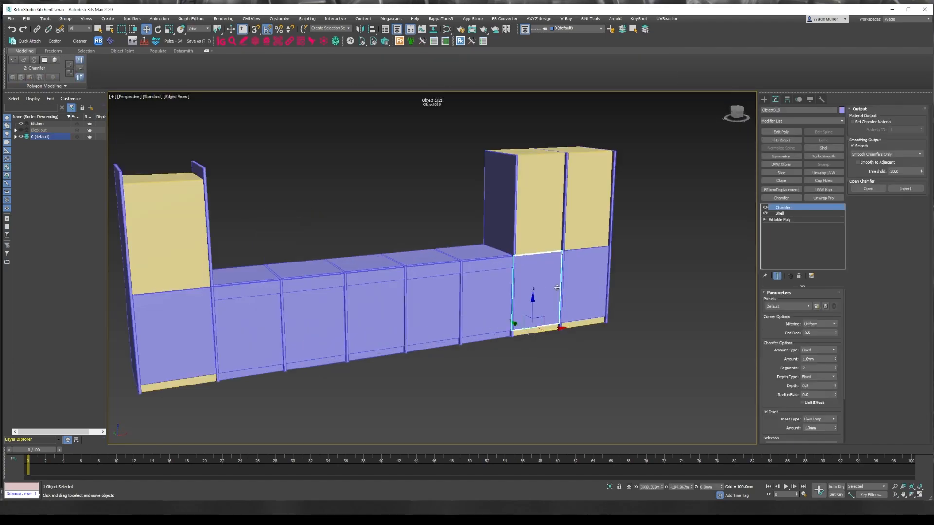
left_click(780, 219)
left_click(584, 287)
key("1")
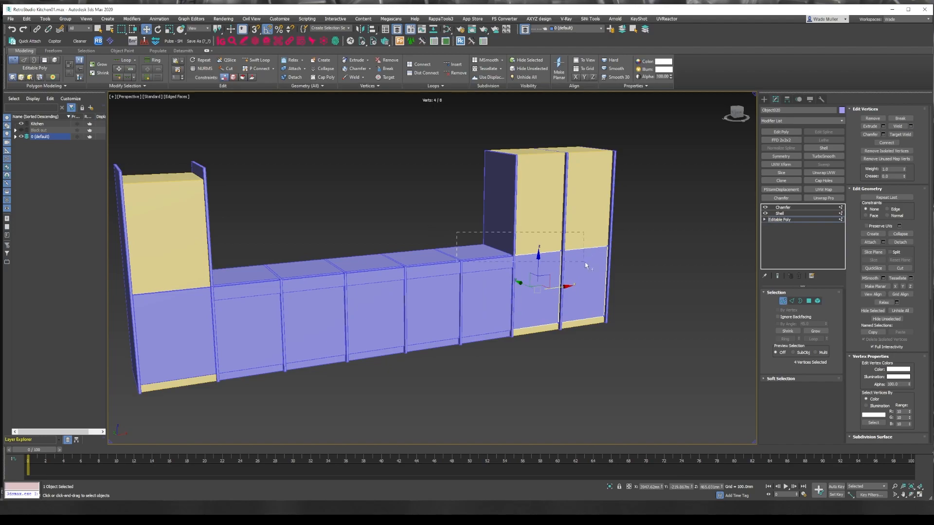
scroll(550, 280, "up", 5)
scroll(558, 221, "up", 3)
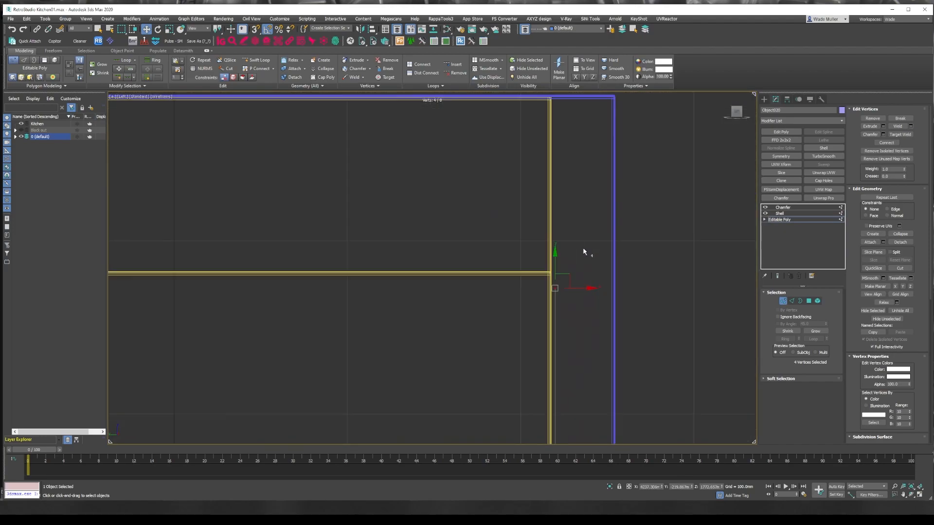
scroll(593, 268, "down", 4)
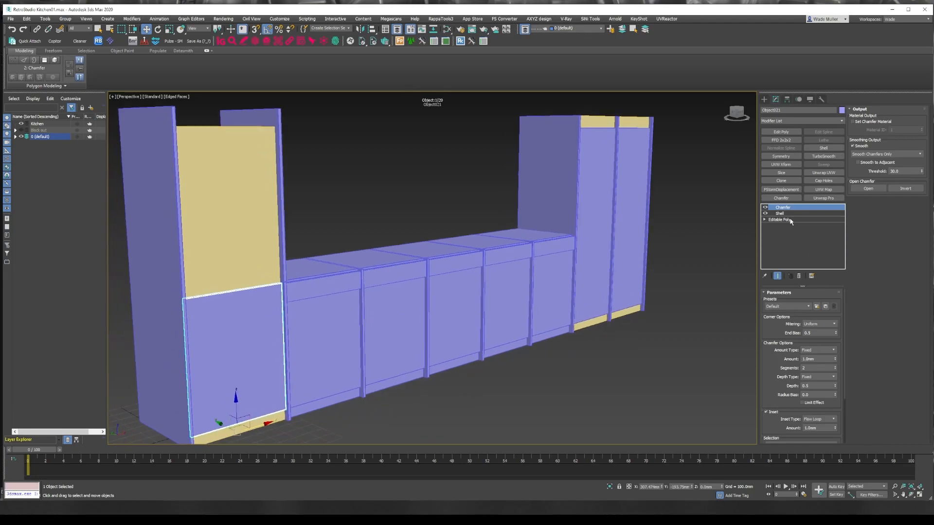
left_click(780, 219)
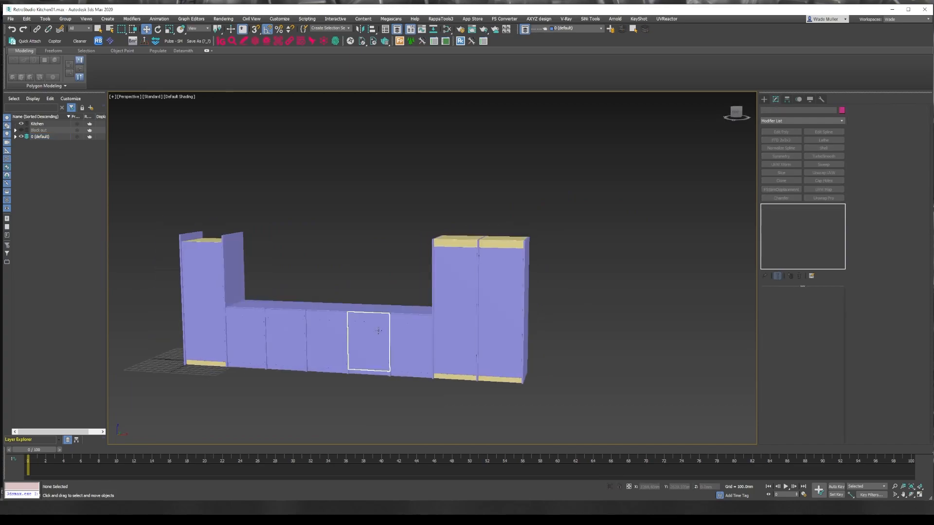
Step: Split the fourth base cabinet's door front horizontally into two stacked fronts at the upper edge of a second drawer strip
left_click(365, 316)
scroll(432, 233, "up", 5)
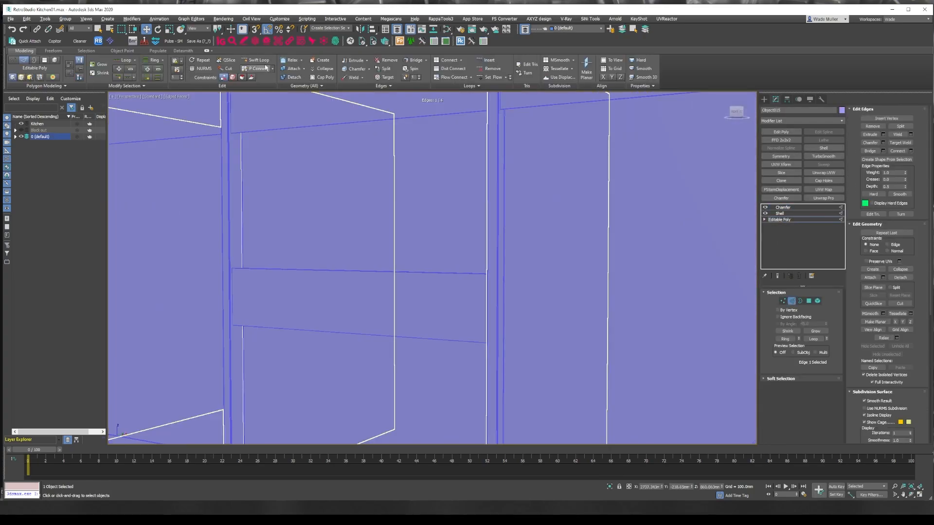
right_click(481, 269)
key("F3")
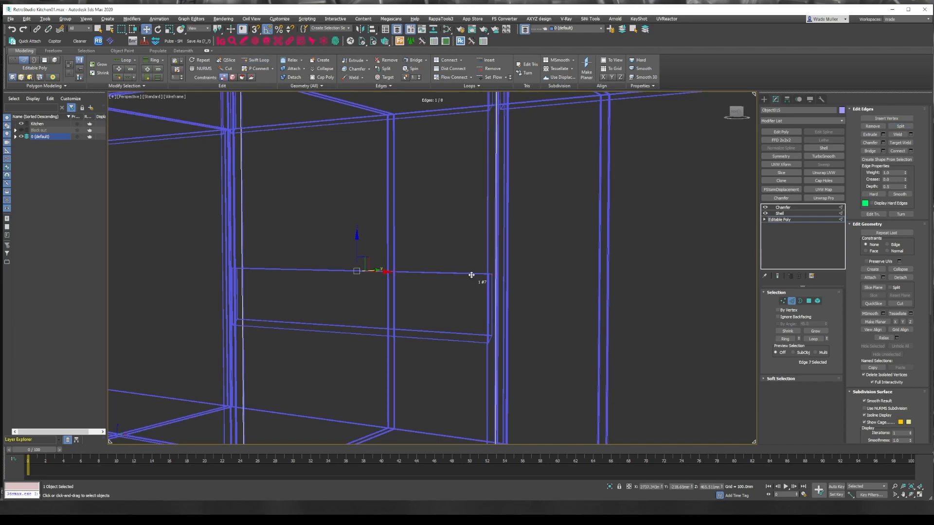
key("F3")
key("1")
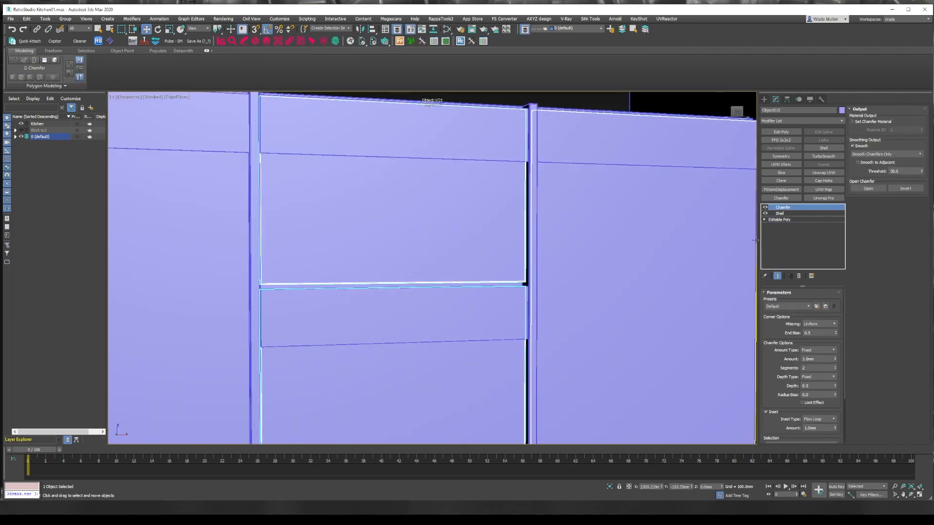
middle_click_drag(479, 275, 632, 243, "alt")
Step: Copy the tall cabinet pair's doors straight up above the cabinets as a single independent copy
left_click(705, 279)
scroll(705, 278, "down", 5)
key("f")
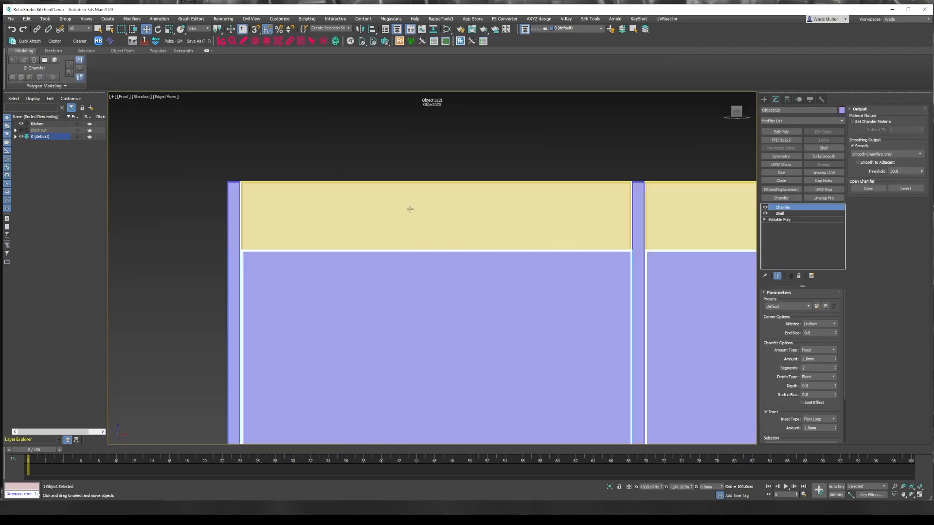
scroll(441, 166, "down", 8)
left_click_drag(486, 370, 485, 159, "shift")
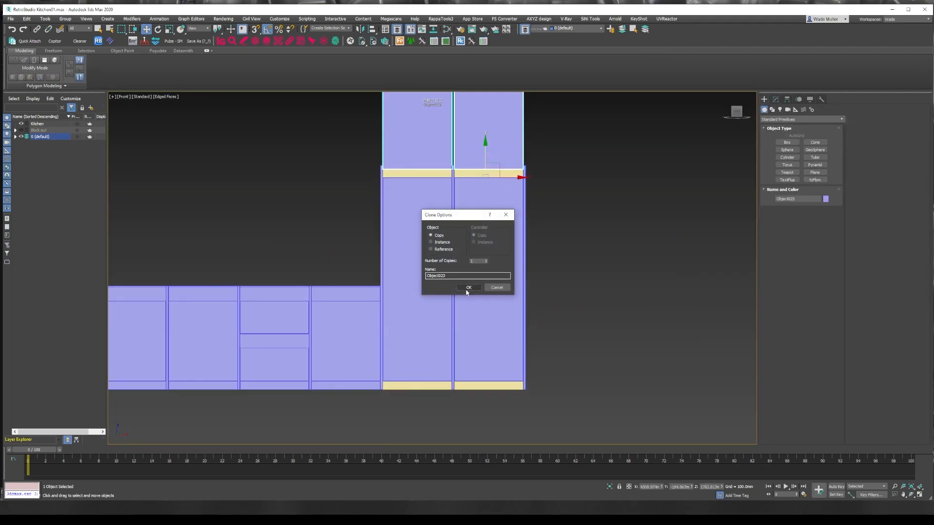
left_click(470, 288)
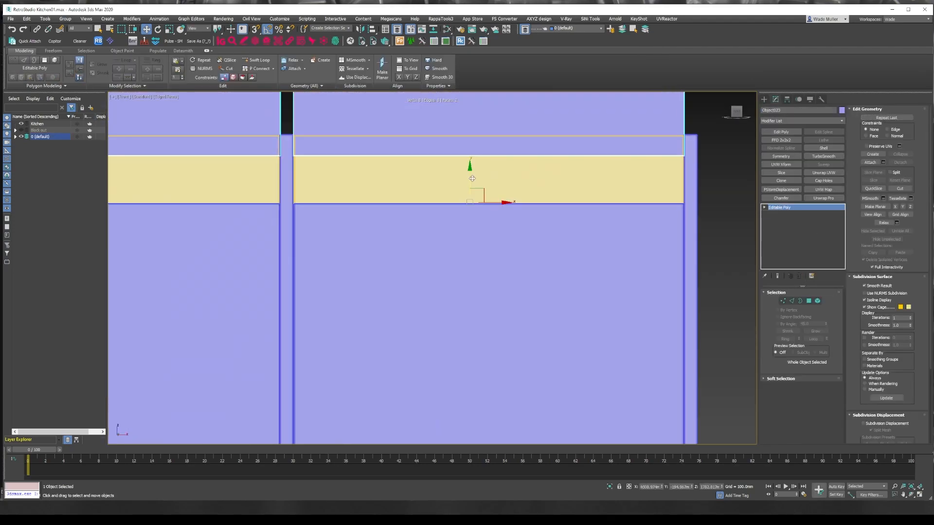
Step: Fit the copied panels into the strip above the tall doors, lowering their top vertices to the cabinet tops
scroll(474, 193, "up", 3)
scroll(475, 194, "down", 4)
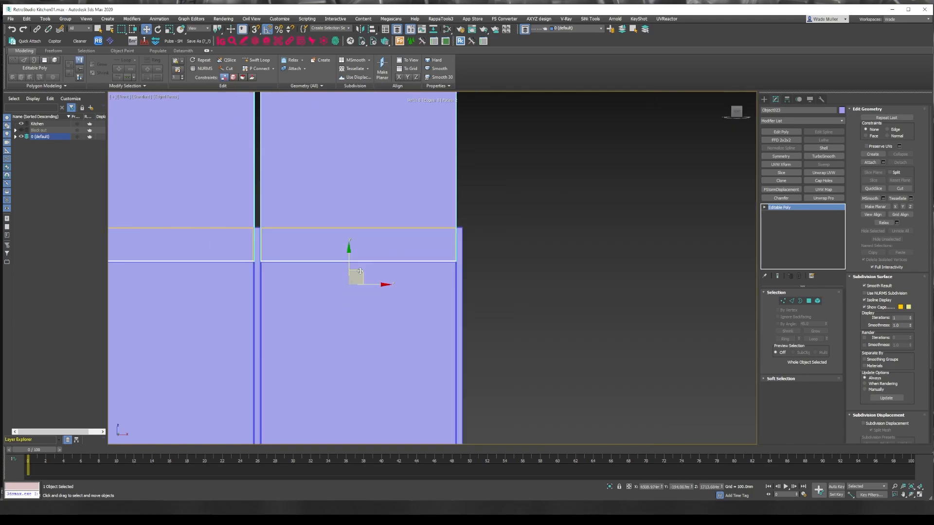
scroll(475, 194, "down", 4)
scroll(423, 255, "up", 8)
key("3")
middle_click_drag(552, 209, 559, 194, "alt")
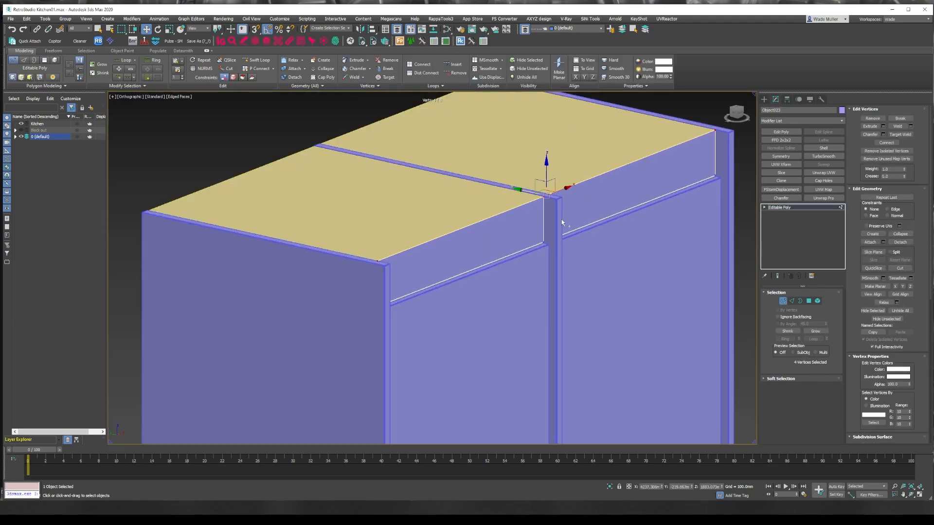
Step: Draw a 6 mm radius circle near the upper corner of the strip above the tall doors and convert it to an editable spline
left_click(448, 273)
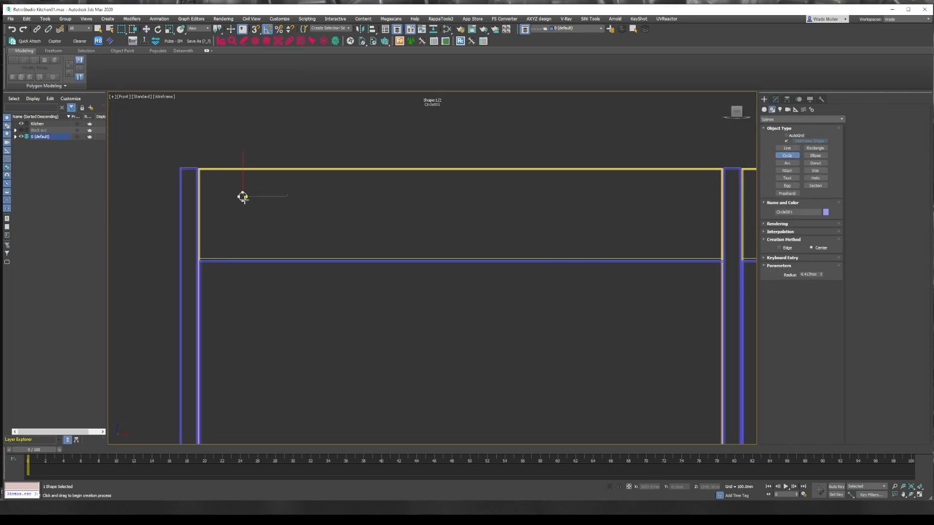
left_click(776, 99)
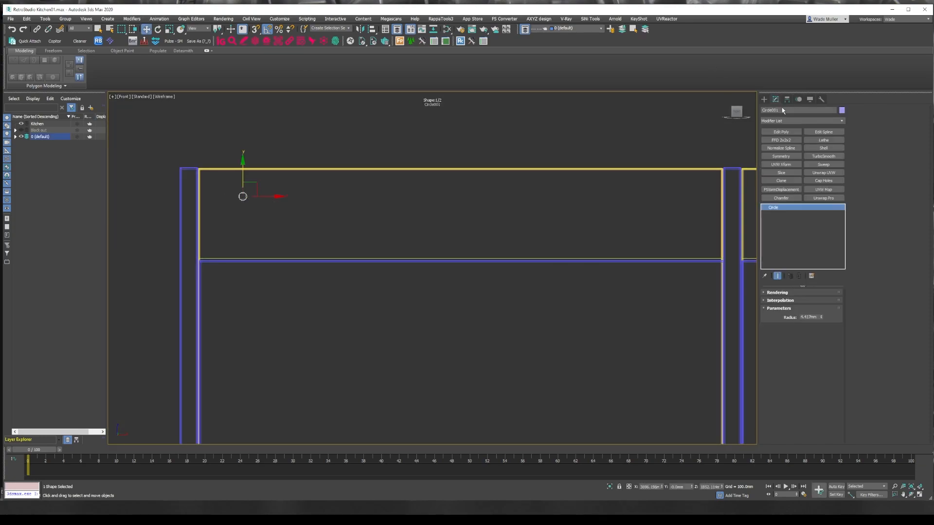
type("6")
middle_click_drag(253, 196, 508, 195)
right_click(507, 194)
left_click(561, 310)
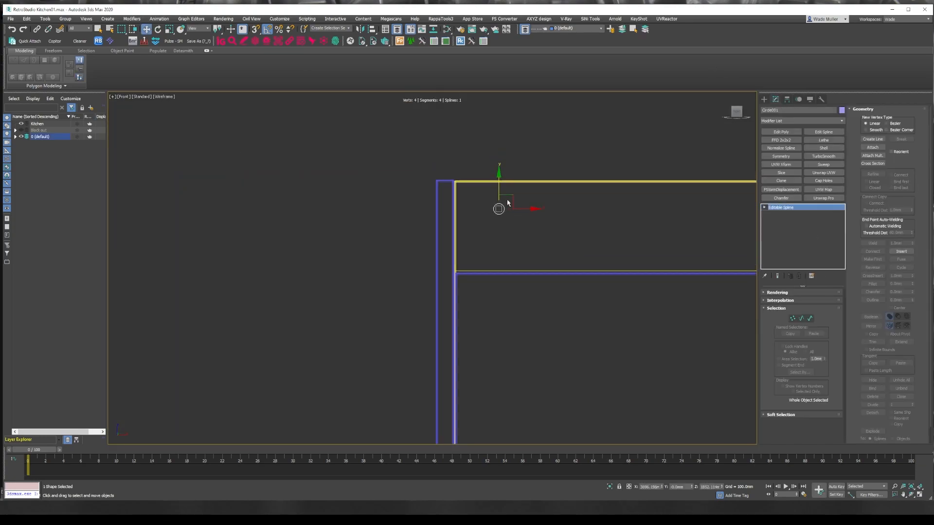
Step: Split the circle into upper and lower half-arcs and spread them apart to nearly the height of the strip
scroll(508, 205, "up", 2)
left_click_drag(502, 201, 471, 185)
left_click(800, 319)
left_click_drag(593, 254, 478, 365)
scroll(462, 197, "up", 2)
key("3")
key("1")
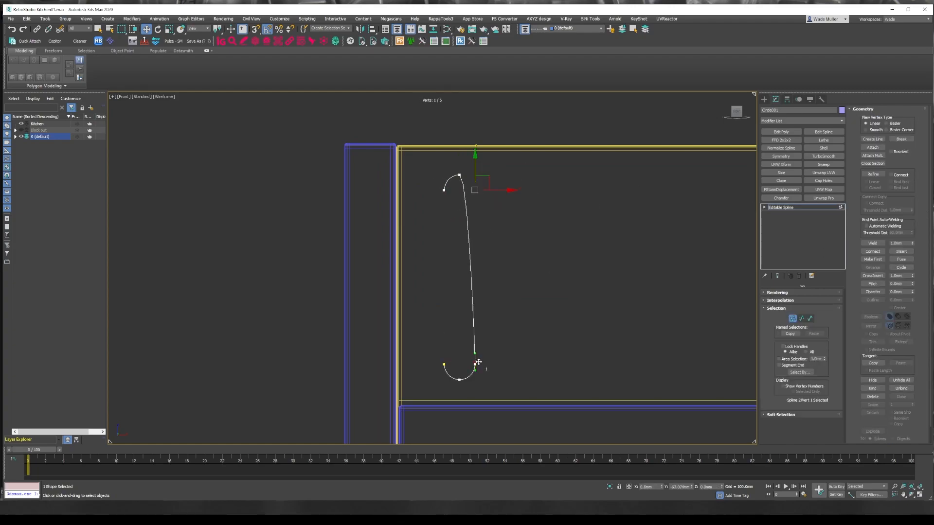
Step: Connect the remaining open arc ends to close the vertical slot outline and finish vertex editing
left_click_drag(444, 190, 445, 364)
scroll(517, 336, "down", 7)
middle_click_drag(517, 336, 424, 156)
scroll(423, 156, "up", 6)
left_click(877, 251)
left_click(793, 318)
middle_click_drag(526, 165, 488, 206, "alt")
key("F3")
key("alt+a")
left_click(470, 190)
mouse_move(470, 189)
left_mouse_down()
mouse_move(429, 198)
mouse_move(304, 193)
left_mouse_up()
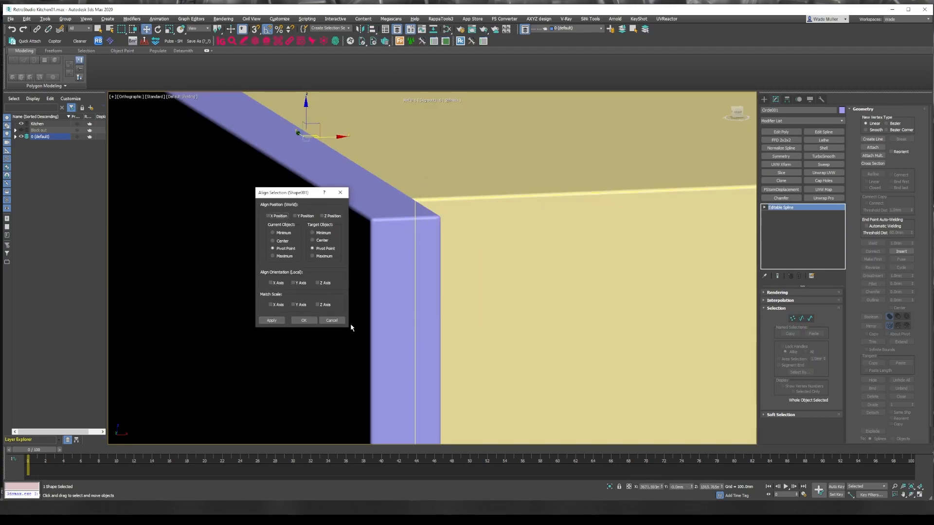
left_click(335, 321)
Step: Align the slot shape to the strip outlines above the tall doors in the Y position only
middle_click_drag(356, 272, 413, 281, "alt")
key("F3")
scroll(413, 282, "up", 4)
key("alt+a")
left_click(397, 262)
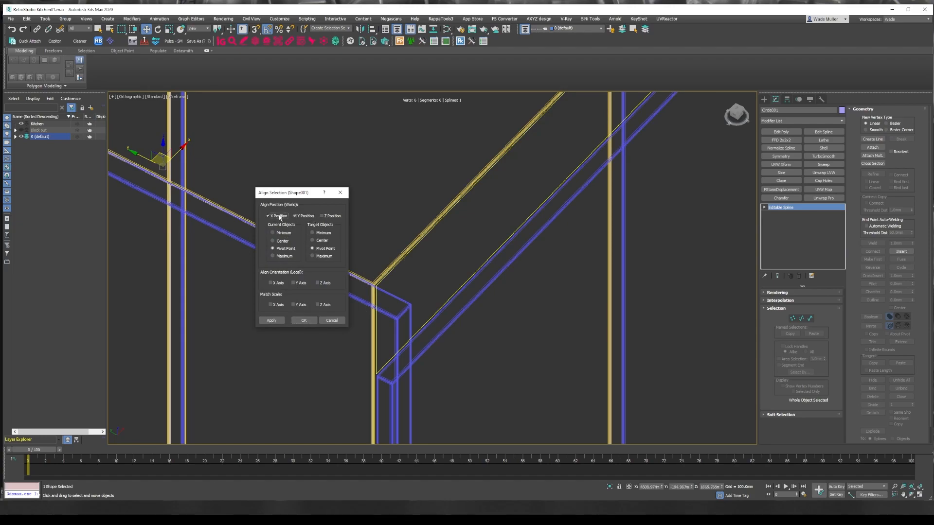
left_click(304, 320)
Step: Isolate the slot with the strip outlines and align it to their plane again
middle_click_drag(507, 267, 425, 263, "alt")
left_click(423, 264, "ctrl")
key("alt+q")
left_click(219, 427)
left_click(164, 392)
key("t")
scroll(328, 343, "up", 6)
left_click(371, 30)
left_click(374, 306)
left_click(275, 216)
left_click(304, 321)
Step: Add a Clone modifier to the slot, repeating it along X into a row of 16 slots across the left strip
middle_click_drag(552, 352, 562, 295, "alt")
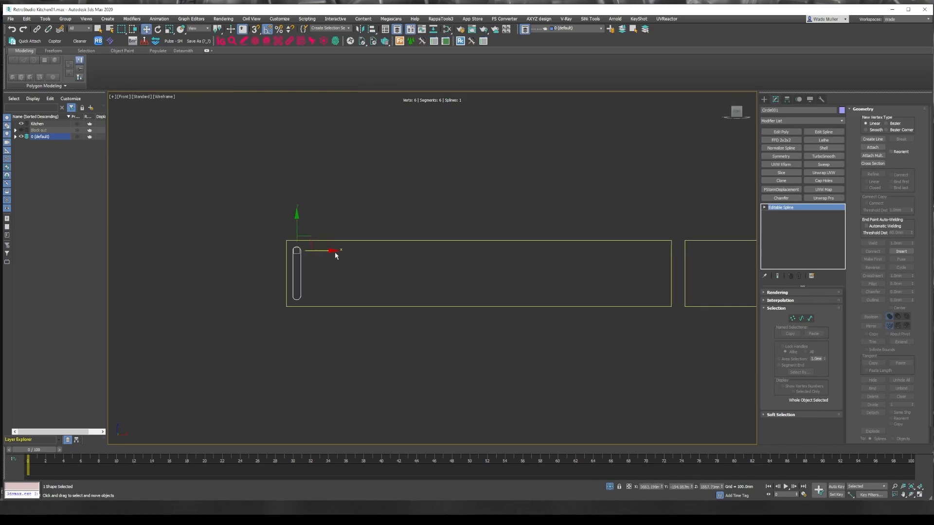
left_click(781, 180)
middle_click_drag(608, 292, 725, 285, "alt")
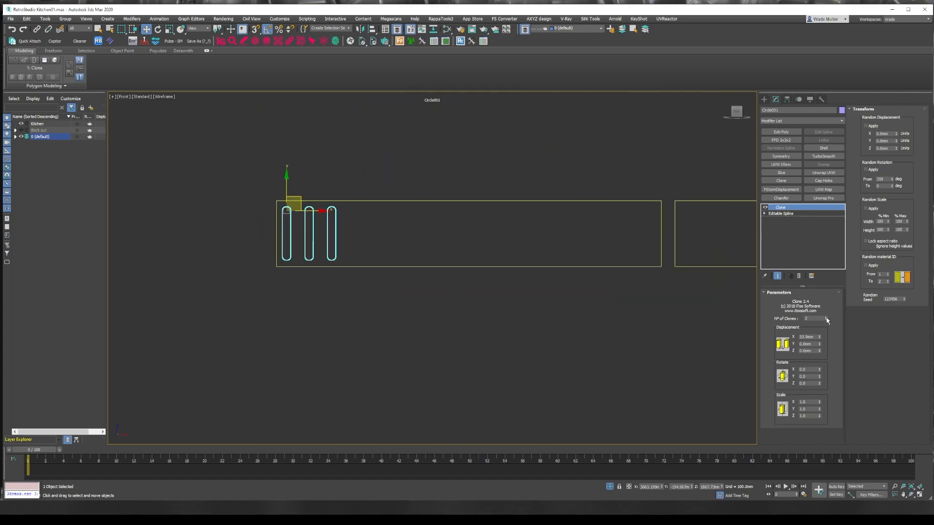
left_click(520, 283)
key("p")
scroll(453, 272, "down", 4)
middle_click_drag(453, 272, 526, 243, "alt")
key("alt+q")
scroll(520, 224, "up", 6)
left_click(493, 220)
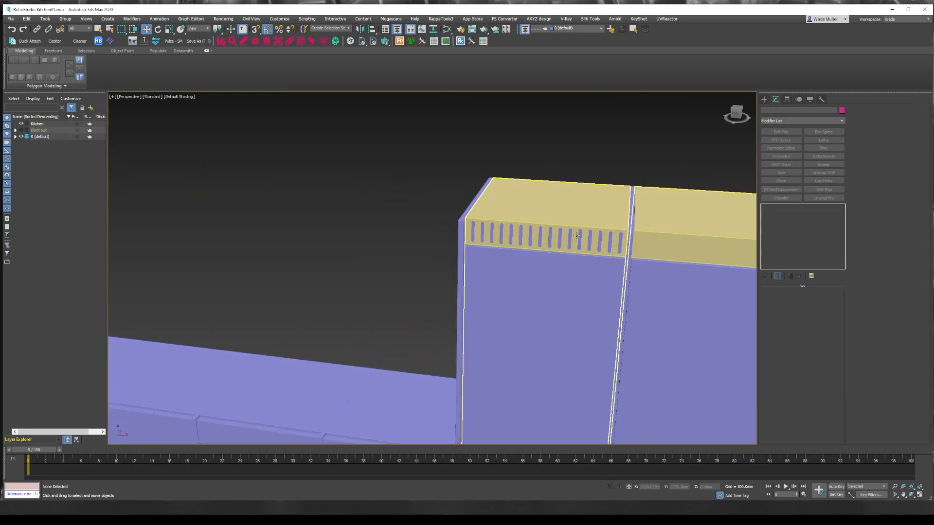
Step: Lengthen the source slot by lowering its bottom three vertices toward the strip's lower edge
scroll(577, 235, "down", 5)
middle_click_drag(577, 235, 577, 261, "alt")
scroll(521, 213, "up", 6)
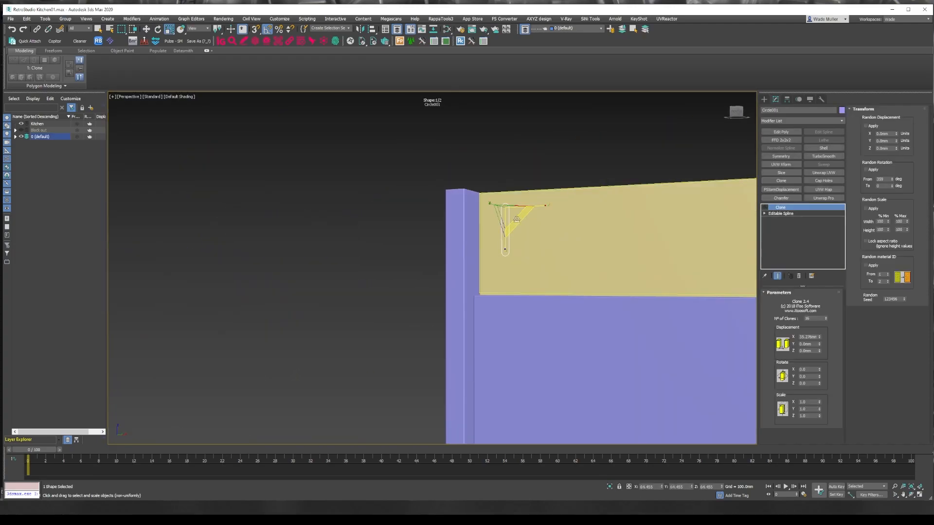
left_click(781, 213)
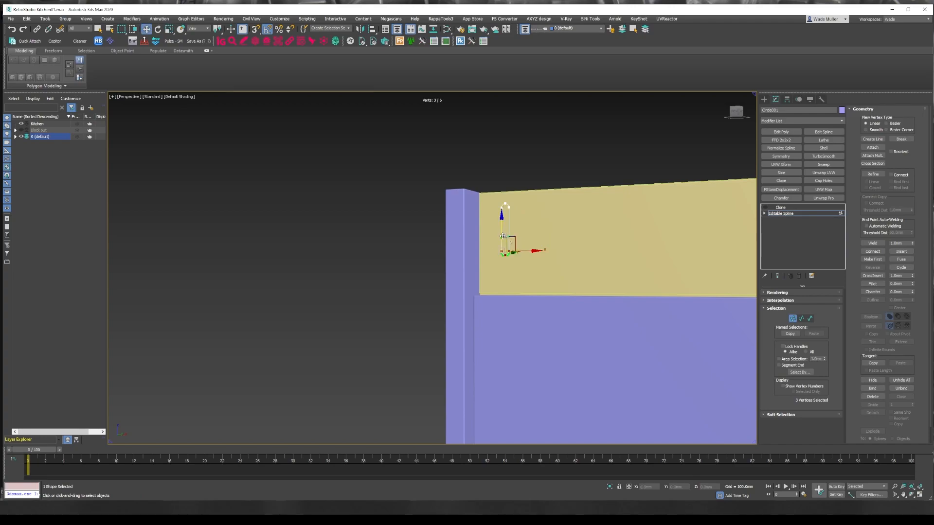
Step: Re-enable the Clone modifier and adjust its X displacement so the slots spread evenly across the left strip
left_click(766, 210)
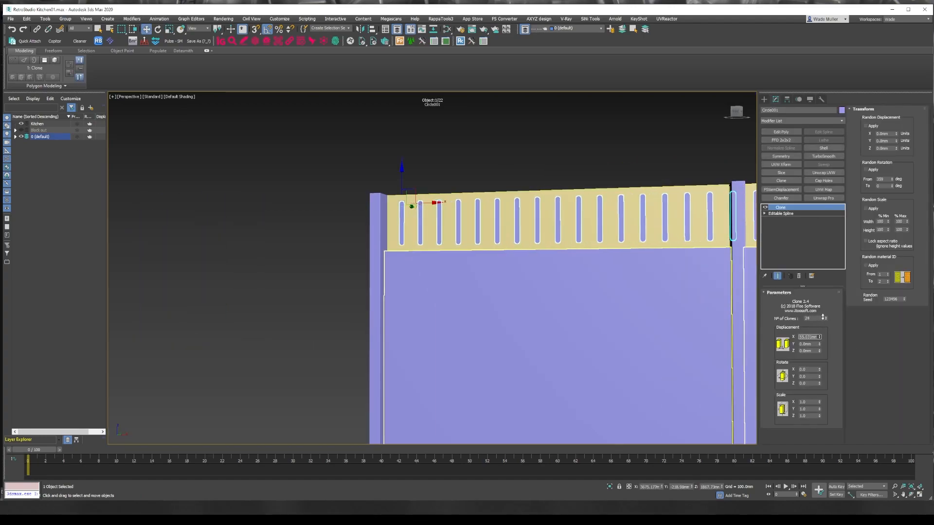
left_click_drag(820, 339, 820, 336)
scroll(586, 255, "down", 5)
left_click(598, 170)
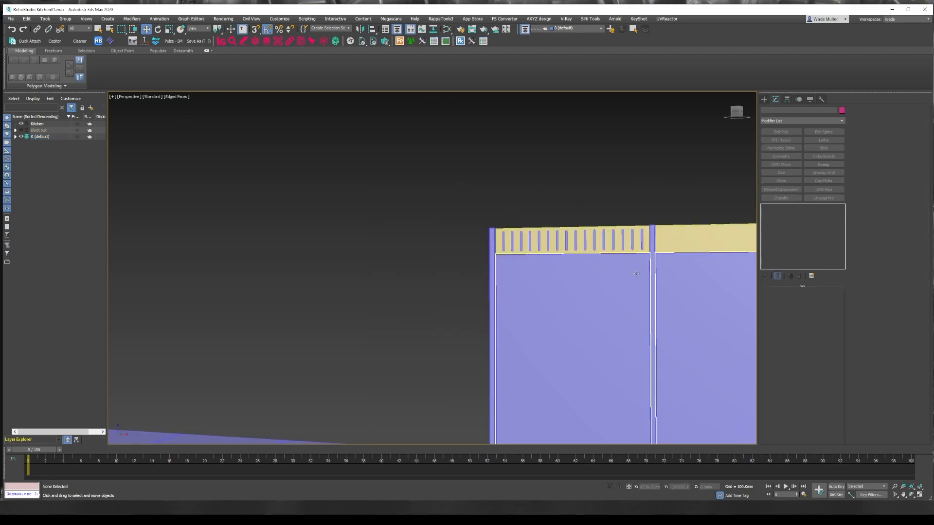
Step: Select the cloned slot row and convert it to an editable poly
left_click(523, 236)
middle_click_drag(380, 243, 438, 282, "alt")
key("F4")
right_click(398, 241)
mouse_move(452, 338)
left_click(488, 342)
Step: Create a spline shape from all border edges of the slot row and delete the poly original
left_click(803, 302)
key("ctrl+a")
left_click(891, 145)
left_click(446, 273)
left_click(803, 301)
key("Delete")
Step: Isolate the slot row shape with the strip outlines and align it to the centre of the outlines
key("F3")
scroll(337, 183, "up", 5)
left_click(337, 183)
left_click(533, 322, "ctrl")
key("alt+q")
left_click(421, 269)
key("alt+a")
left_click(459, 272)
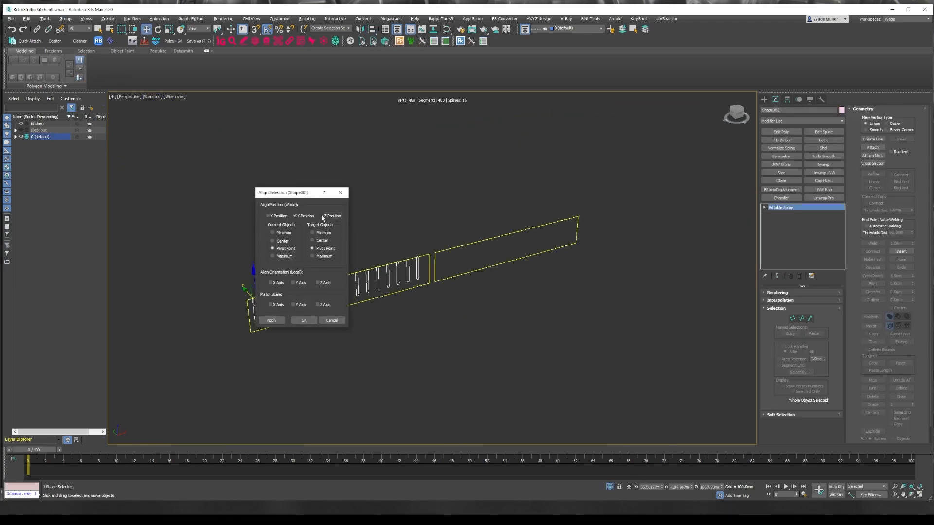
left_click(327, 242)
key("Return")
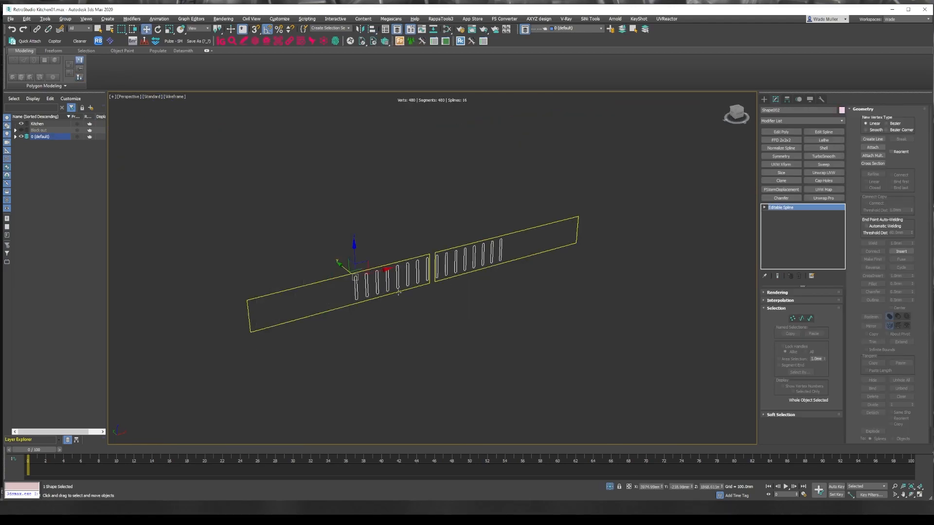
Step: Realign the slot row shape with the plane of the strip outlines
left_click(516, 244)
scroll(523, 268, "up", 10)
left_click(446, 320)
key("alt+a")
left_click(473, 323)
left_click(301, 319)
Step: Place one slot row in each strip outline using an independent copy, and merge all shapes with Quick Attach as splines
key("f")
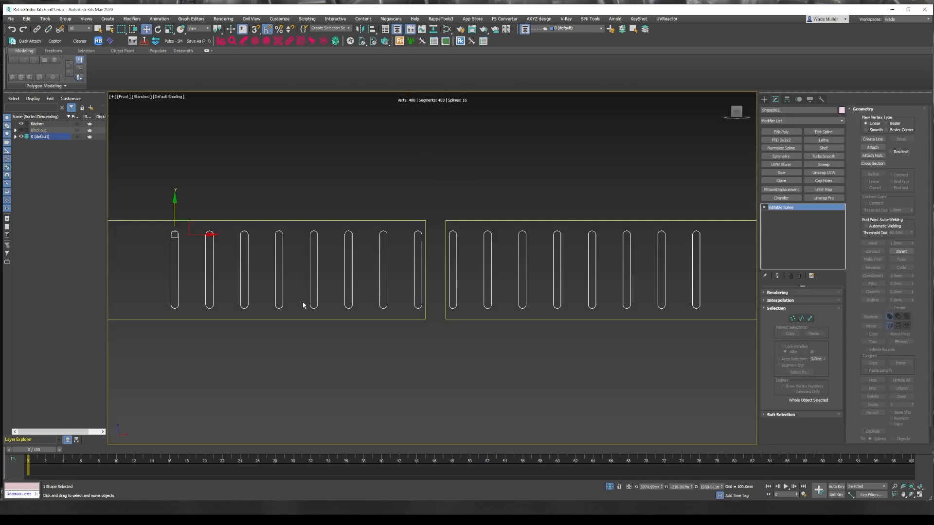
left_click_drag(493, 251, 443, 255, "shift")
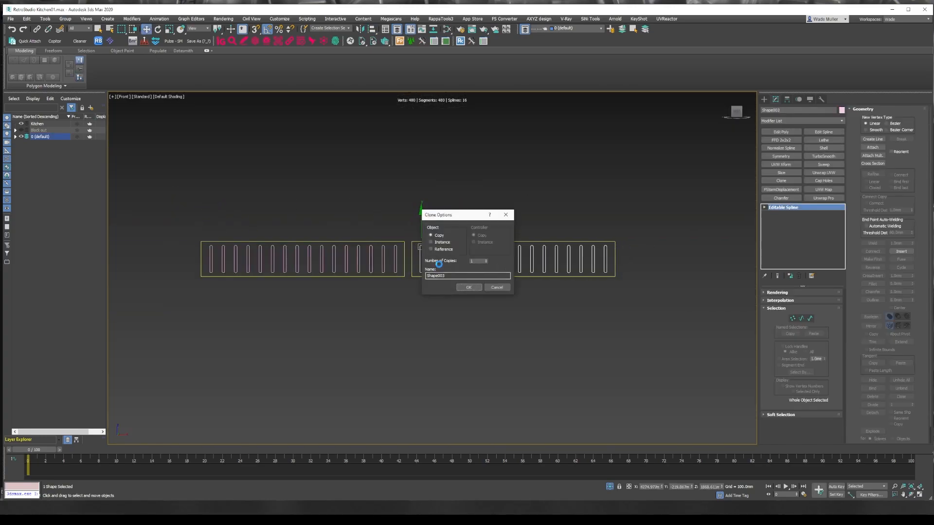
key("ctrl+a")
left_click(469, 206)
left_click(472, 264)
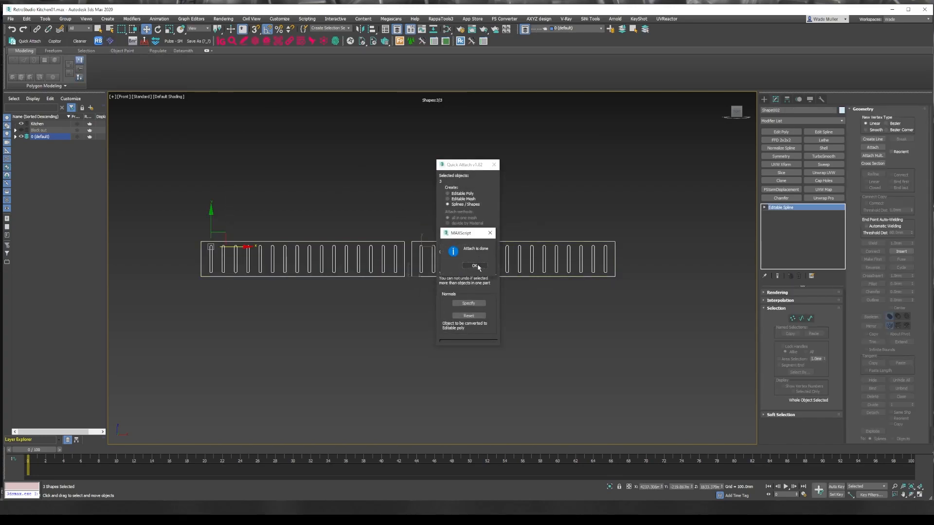
left_click(476, 265)
key("alt+q")
left_click(494, 165)
Step: Try Extrude and Shell modifiers on the combined slotted strip shape, removing each one
left_click(785, 121)
key("e")
key("x")
key("Return")
middle_click_drag(546, 260, 567, 277, "alt")
scroll(567, 277, "up", 4)
left_click_drag(821, 302, 822, 301)
left_click(799, 276)
left_click(824, 148)
left_click(799, 276)
scroll(567, 268, "down", 4)
middle_click_drag(550, 268, 566, 269, "alt")
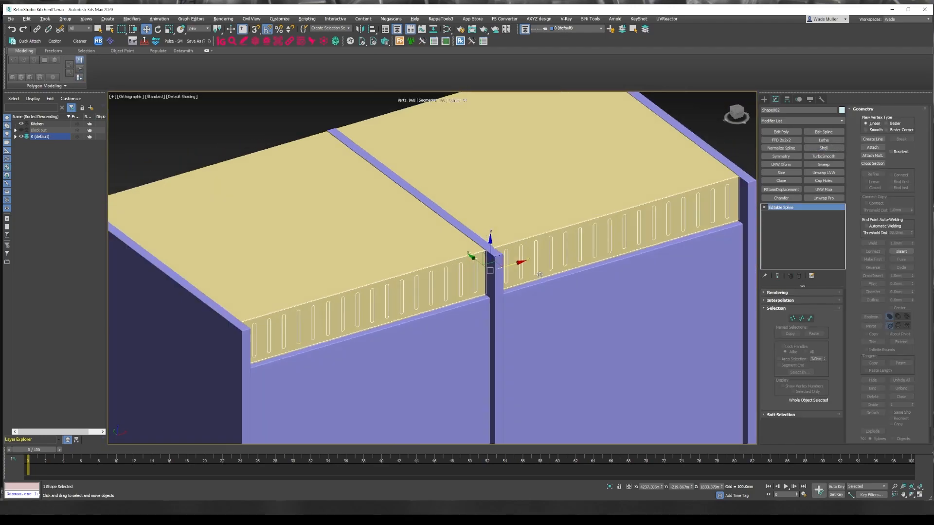
Step: Rotate the isolated slotted strip shape to lie flat, then apply Reset XForm and collapse it to an editable spline
key("alt+q")
key("e")
middle_click_drag(396, 263, 418, 266, "alt")
left_click(821, 99)
left_click(805, 189)
left_click(801, 239)
right_click(680, 252)
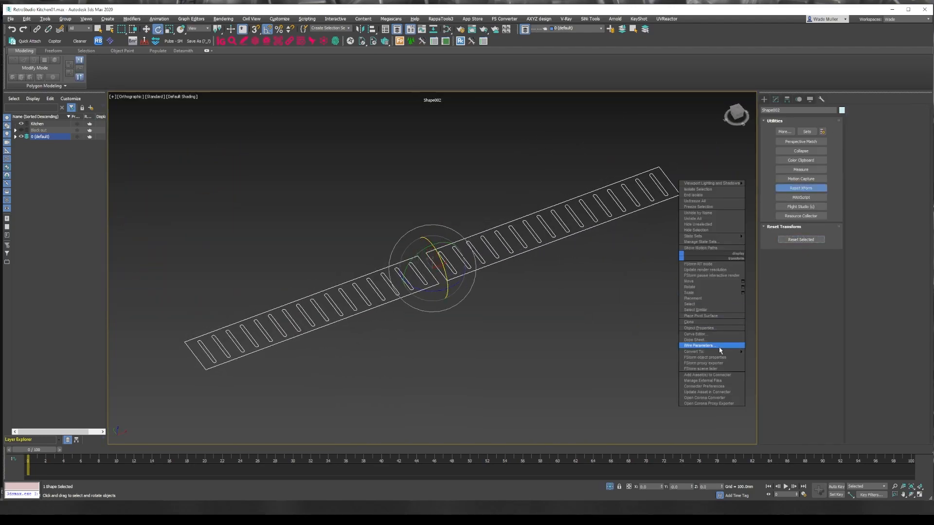
left_click(718, 347)
Step: Extrude the slotted strip shape by 20 mm and rotate it back upright
left_click(780, 122)
key("e")
left_click(781, 159)
double_click(809, 303)
type("20")
key("Return")
left_click_drag(443, 264, 450, 316)
Step: End the isolation and add a Chamfer modifier to the extruded slotted strips above the tall doors
left_click(611, 487)
key("t")
key("F3")
scroll(447, 261, "up", 8)
left_click(781, 198)
key("p")
key("F3")
middle_click_drag(480, 249, 525, 194, "alt")
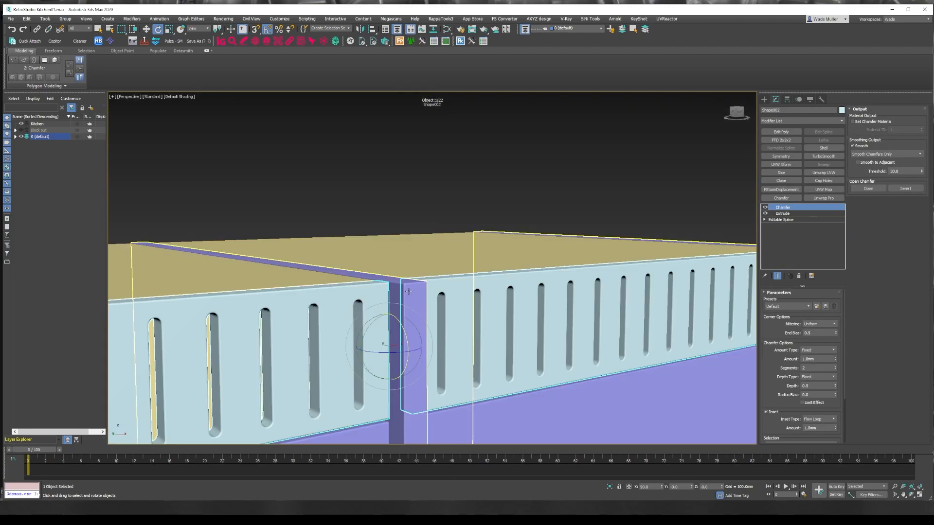
Step: Isolate the tall cabinet pair's carcass and open its editable poly beneath the Chamfer modifier
left_click(550, 190)
scroll(560, 219, "down", 3)
mouse_move(571, 244)
middle_mouse_down("alt")
mouse_move(526, 232)
mouse_move(501, 266)
middle_mouse_up("alt")
scroll(526, 232, "down", 4)
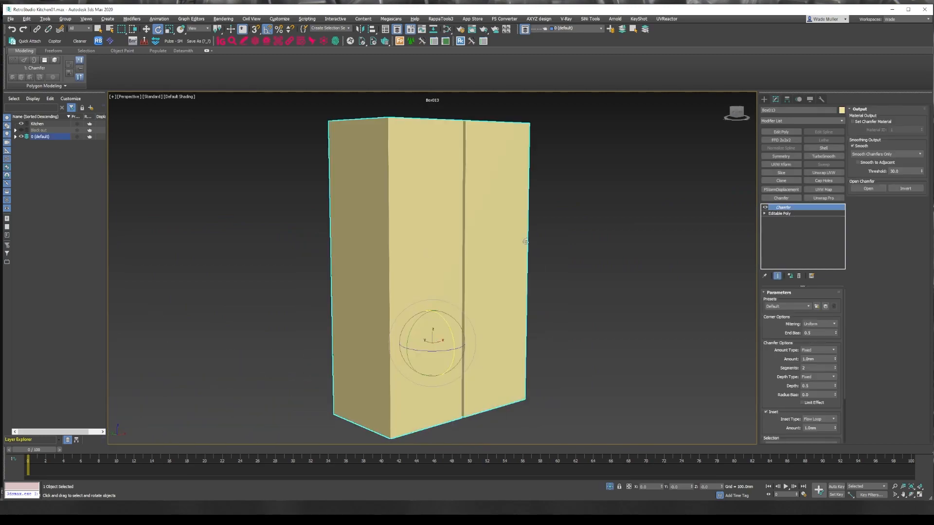
left_click(792, 215)
key("w")
Step: Connect the carcass's vertical edges with a horizontal edge loop close to the top
key("2")
left_click(522, 272)
key("alt+r")
left_click(898, 151)
left_click_drag(460, 247, 444, 113)
left_click_drag(555, 154, 35, 161)
left_click_drag(460, 130, 460, 116)
middle_click_drag(501, 121, 440, 140, "alt")
left_click(374, 135, "ctrl")
left_click(457, 136, "ctrl")
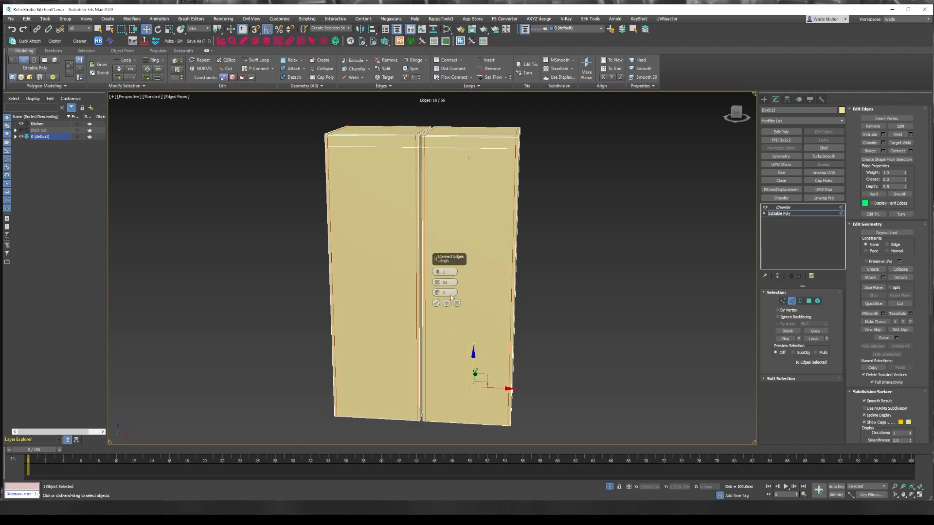
Step: Extrude the two narrow front faces at the top of the carcass inward by about 149 mm and end the isolation
key("4")
left_click(467, 145)
middle_click_drag(446, 304, 437, 263, "alt")
left_click(385, 153, "ctrl")
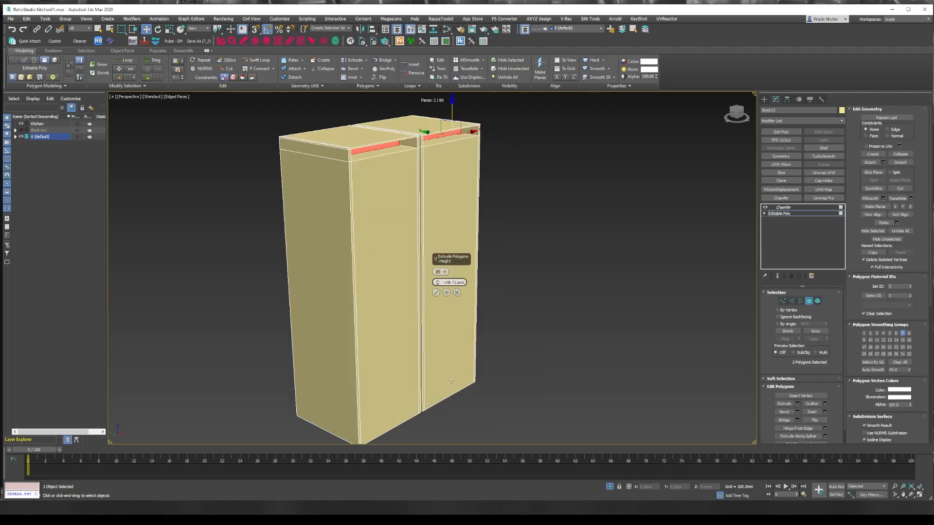
left_click(809, 302)
key("alt+q")
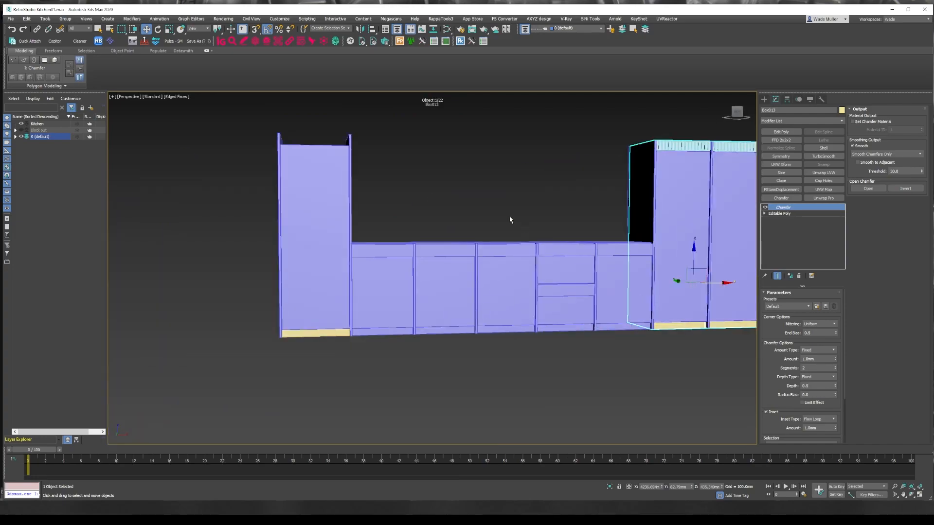
Step: Copy the left tall cabinet's door front upward so that the copy sits directly above the original
left_click(580, 226)
middle_click_drag(599, 384, 559, 341, "alt")
scroll(487, 292, "down", 5)
left_click(322, 273)
left_click_drag(327, 321, 327, 266)
scroll(374, 222, "up", 6)
middle_click_drag(375, 222, 327, 192, "alt")
key("f")
left_click_drag(491, 232, 493, 317)
Step: Lower the copied panel's top edge to the side panels' height and set the panel at the back of the cabinet top
left_click(780, 219)
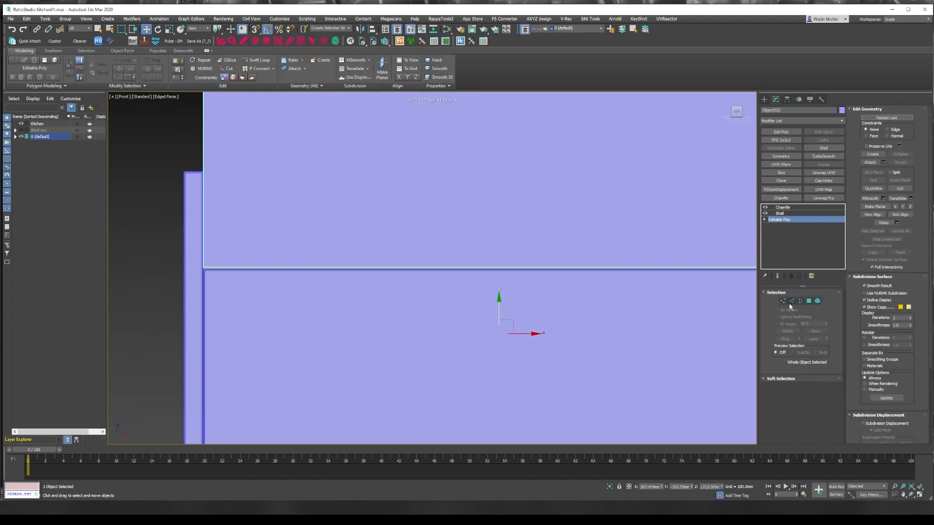
left_click(792, 301)
scroll(494, 254, "down", 5)
scroll(508, 263, "up", 4)
scroll(509, 264, "down", 2)
left_click(509, 271)
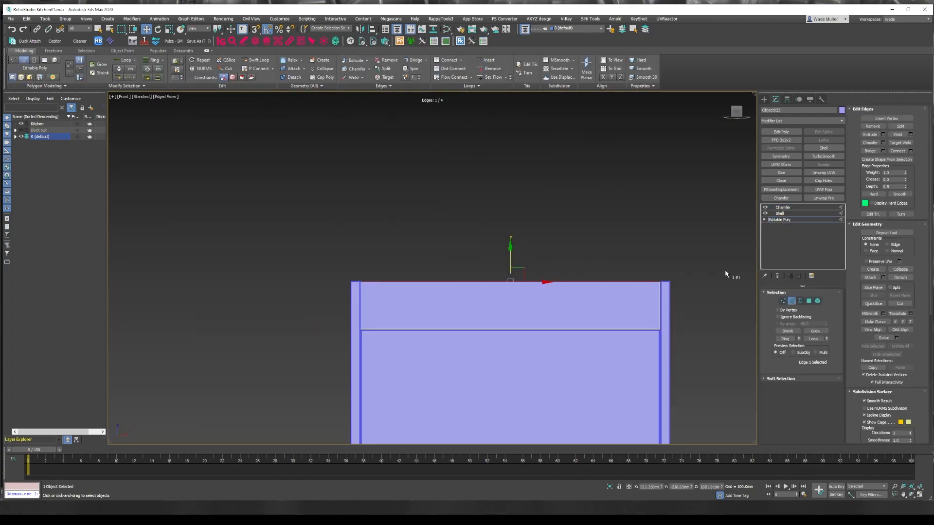
left_click(782, 207)
middle_click_drag(584, 244, 486, 273, "alt")
scroll(356, 248, "up", 4)
left_click(597, 180)
key("p")
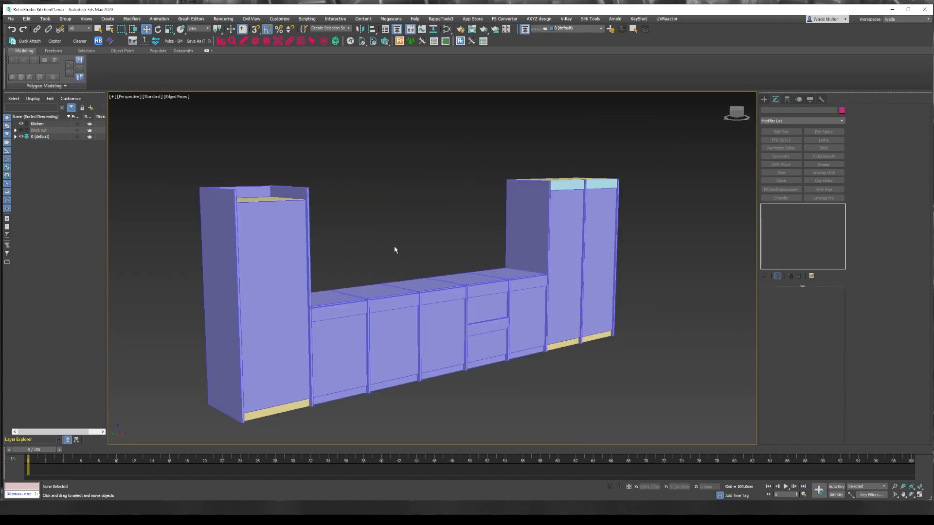
Step: Connect the two vertical edges of the left tall door with four horizontal segments
left_click(278, 272)
left_click(779, 220)
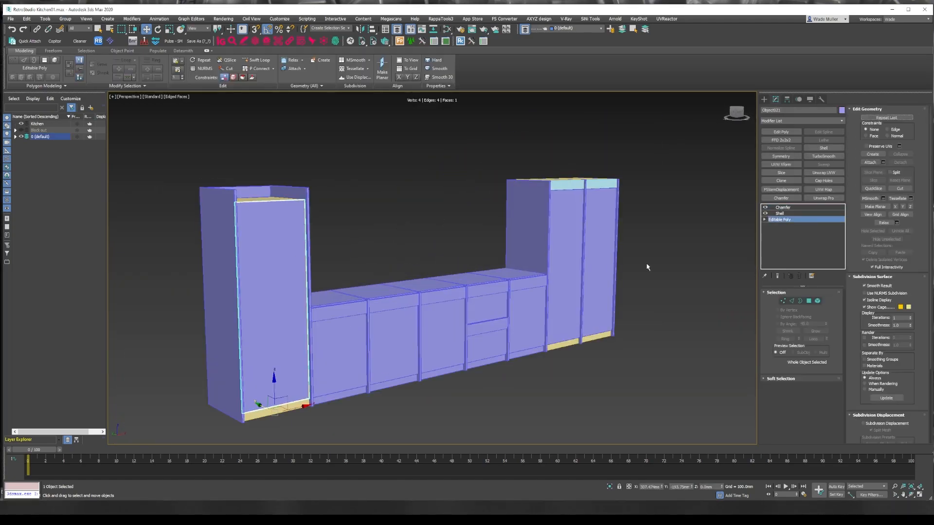
middle_click_drag(725, 249, 647, 233, "alt")
left_click(792, 301)
left_click(234, 273)
left_click(312, 272, "ctrl")
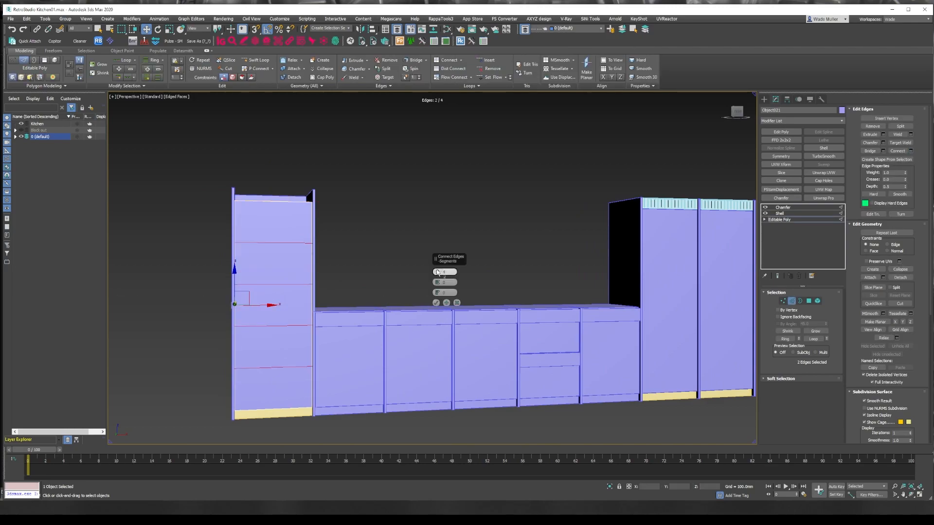
Step: Show the Block out layer, assign the upper oven to the default layer and hide Block out again
left_click(21, 130)
scroll(272, 243, "up", 4)
middle_click_drag(271, 244, 294, 238, "alt")
scroll(294, 237, "down", 5)
left_click(792, 301)
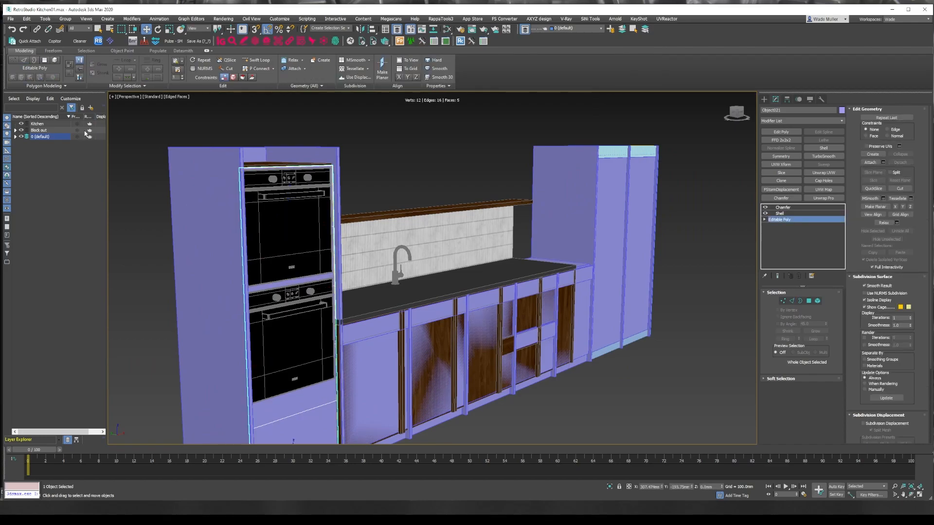
left_click(784, 207)
left_click(313, 305, "ctrl")
scroll(267, 302, "up", 2)
middle_click_drag(267, 283, 318, 130, "alt")
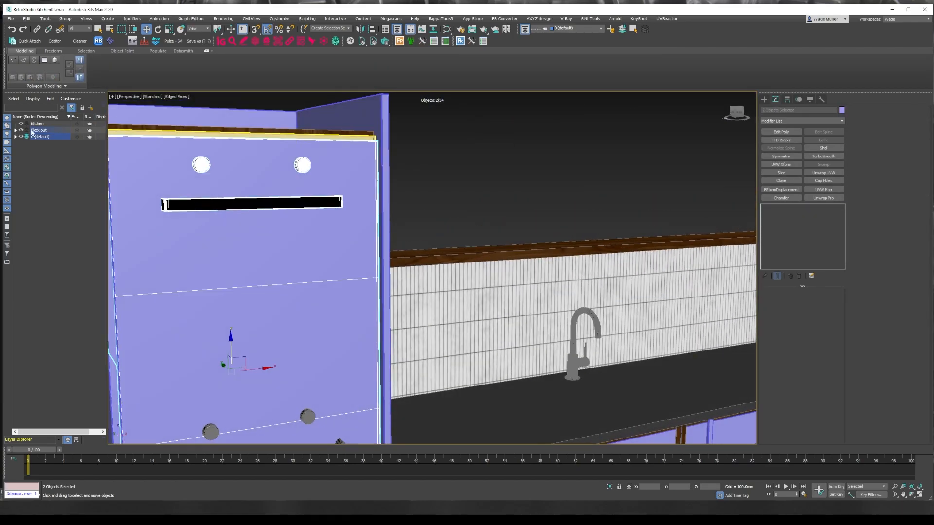
left_click(611, 30)
left_click(21, 131)
Step: Bring the lower oven from the Block out layer into the default layer as well
left_click(348, 250)
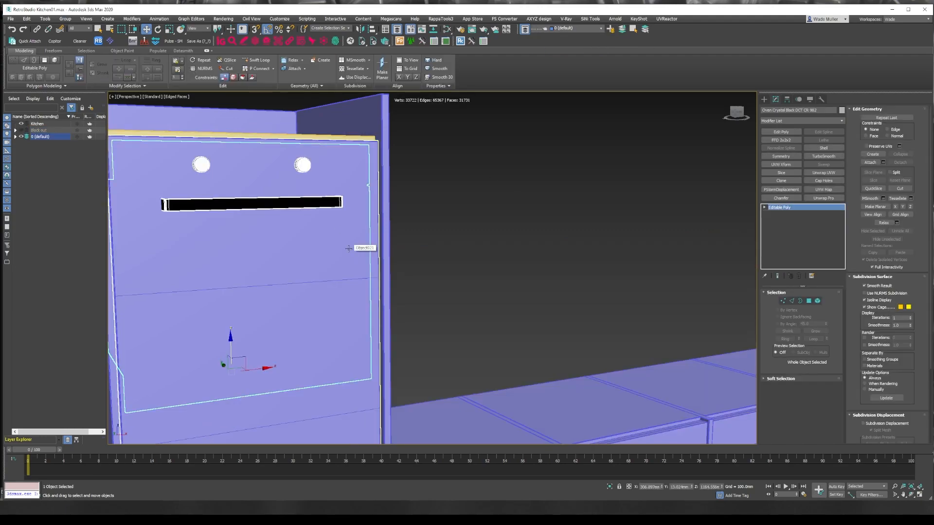
scroll(340, 241, "down", 4)
left_click(335, 263)
left_click(779, 219)
scroll(341, 244, "up", 4)
middle_click_drag(340, 243, 365, 267, "alt")
scroll(457, 287, "down", 5)
key("F3")
key("F3")
left_click(21, 131)
left_click(506, 278)
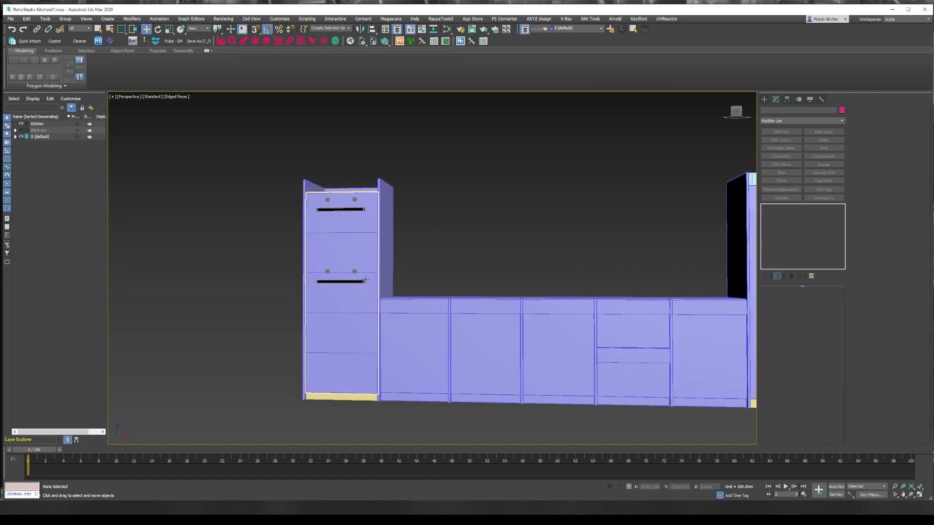
Step: Shorten the left tall door from above so that it no longer covers the two ovens
left_click_drag(328, 218, 328, 219)
left_click_drag(342, 170, 341, 314)
scroll(342, 321, "up", 6)
middle_click_drag(338, 326, 411, 211)
key("2")
Step: Select both ovens and move them back until their front plates rest against the carcass
left_click(378, 300)
scroll(378, 300, "down", 5)
left_click(344, 203, "ctrl")
scroll(344, 202, "up", 4)
key("t")
key("z")
scroll(300, 287, "up", 8)
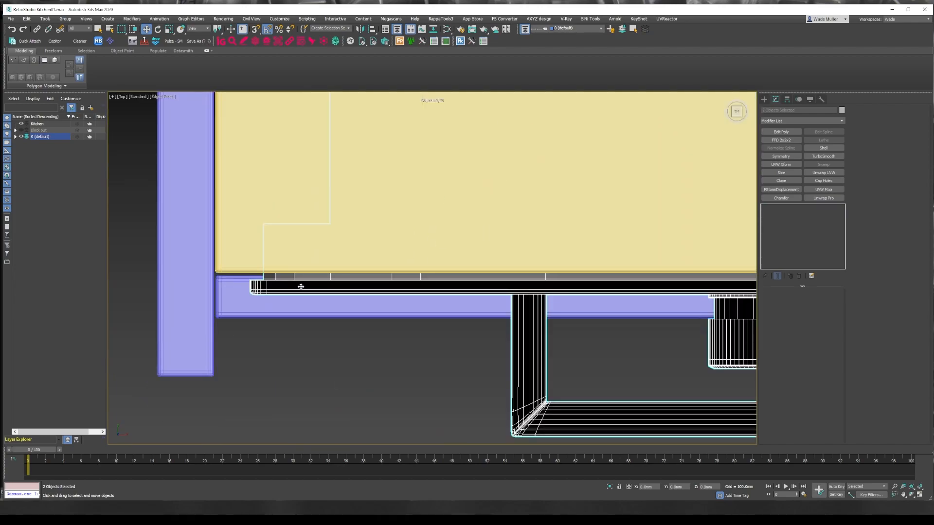
left_click(690, 487)
left_click(691, 486)
left_click(433, 306)
Step: Move the shortened door's top edge level with the underside of the lower oven
scroll(432, 307, "down", 8)
middle_click_drag(433, 389, 429, 302, "alt")
scroll(430, 299, "down", 2)
left_click(777, 276)
left_click(779, 219)
key("2")
left_click_drag(429, 222, 437, 272)
scroll(439, 262, "up", 4)
left_click_drag(457, 222, 458, 208)
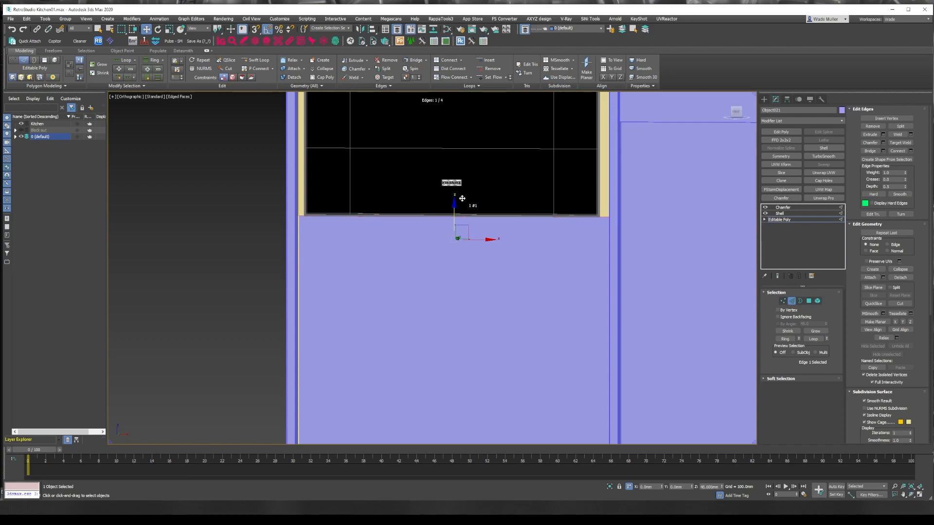
scroll(462, 198, "down", 8)
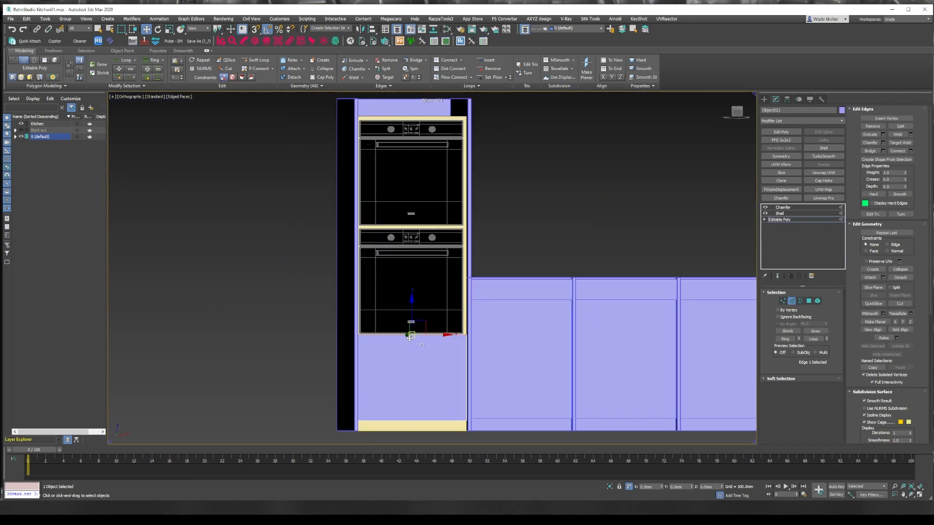
scroll(412, 360, "up", 5)
key("2")
Step: Copy the neighbouring base cabinet's upper front strip into the oven cabinet, just beneath the lower oven
scroll(539, 273, "down", 3)
left_click(574, 244)
scroll(471, 224, "up", 4)
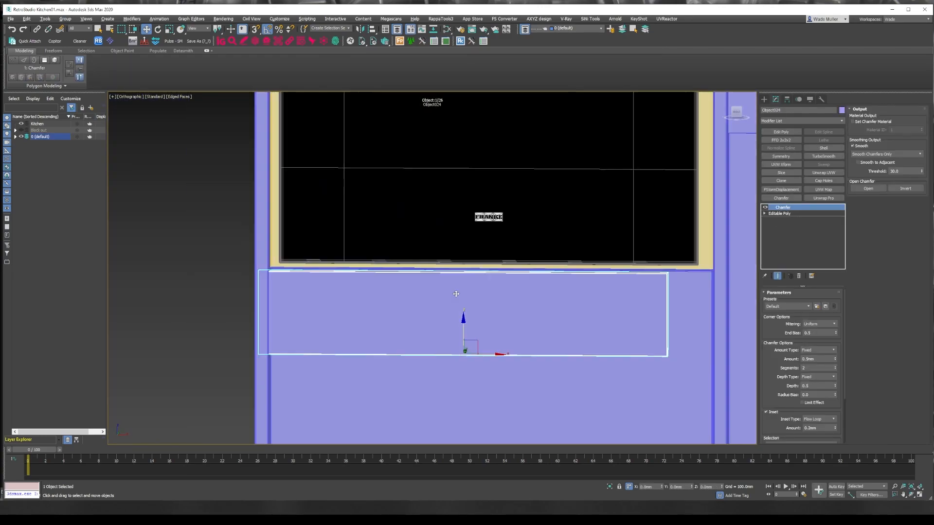
Step: Move the copied strip's right-end vertices to fit against the oven cabinet's side panel
key("t")
left_click(798, 215)
scroll(452, 286, "up", 5)
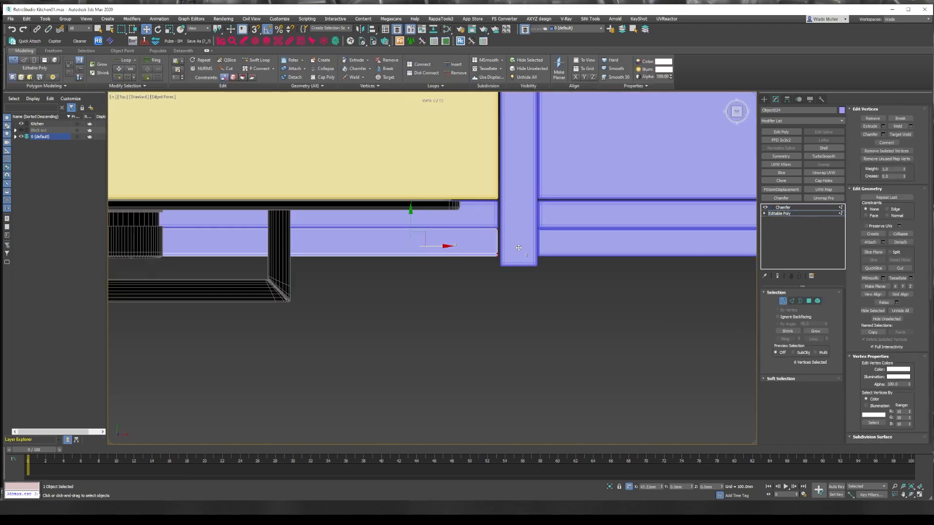
key("f")
key("ctrl+z")
scroll(387, 269, "down", 6)
key("p")
Step: Open the oven cabinet carcass's editable poly in a wireframe front view and start Swift Loop
left_click(391, 120)
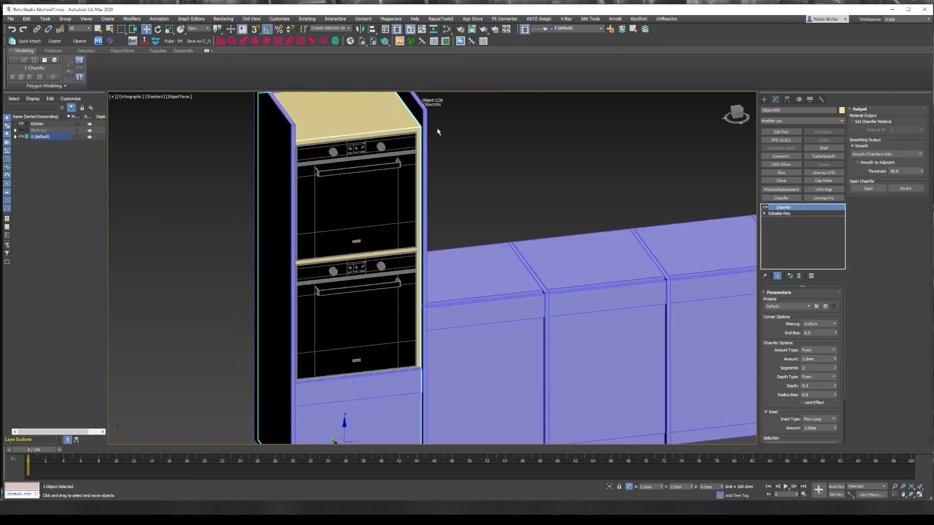
left_click(788, 214)
key("f")
middle_click_drag(272, 127, 370, 388)
scroll(371, 389, "up", 5)
key("F3")
scroll(677, 252, "down", 4)
middle_click_drag(747, 251, 749, 181)
left_click(744, 181)
left_click(479, 135)
left_click(477, 132)
left_click(477, 132)
Step: Insert vertical and horizontal edge loops in the carcass along the outlines of both ovens
scroll(367, 149, "up", 5)
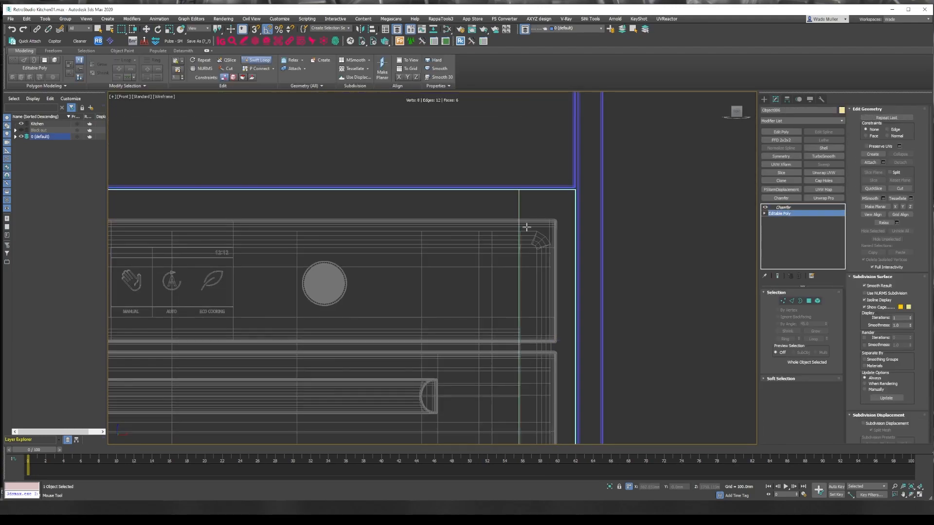
scroll(362, 238, "down", 5)
scroll(287, 236, "up", 5)
left_click(288, 232)
scroll(288, 231, "down", 5)
scroll(270, 340, "up", 4)
left_click(372, 251)
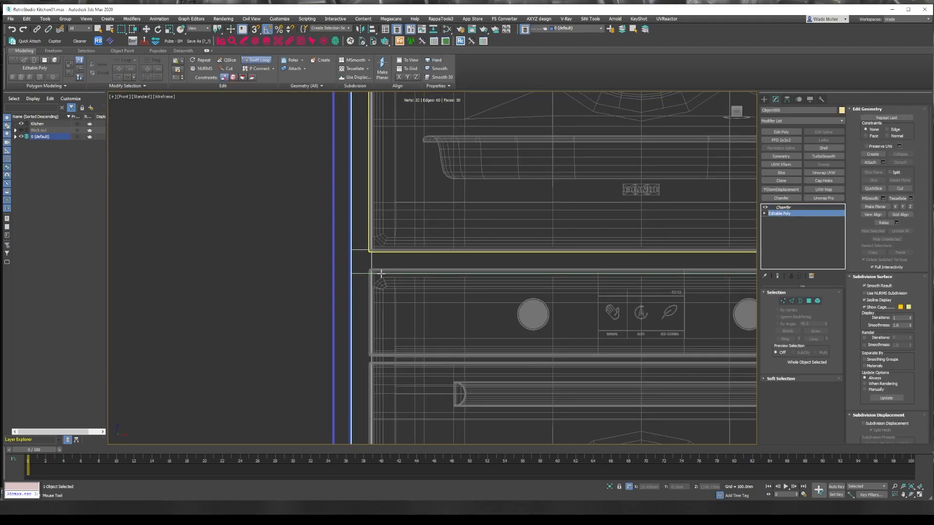
left_click(373, 272)
scroll(373, 272, "down", 5)
Step: Extrude the two front carcass faces covered by the ovens inward
left_click(809, 301)
scroll(550, 404, "down", 5)
left_click(574, 250, "ctrl")
middle_click_drag(574, 250, 647, 287, "alt")
middle_click_drag(574, 292, 564, 272, "alt")
left_click(516, 278, "ctrl")
left_click(516, 346, "ctrl")
left_click(564, 287)
left_click(565, 363, "ctrl")
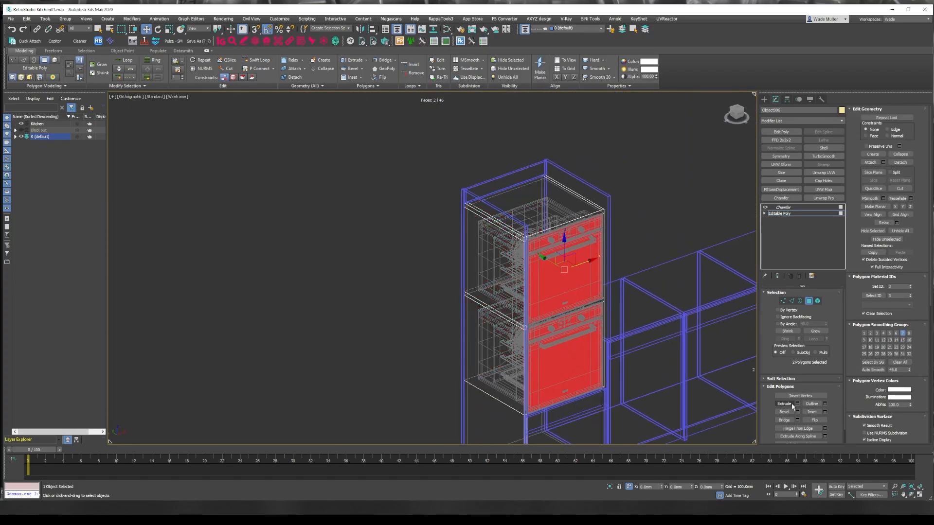
left_click_drag(459, 380, 459, 405)
left_click(436, 293)
Step: Push the two extruded faces back to make room for the oven bodies and save the scene
key("t")
key("z")
left_click_drag(431, 272, 431, 236)
key("p")
middle_click_drag(431, 236, 486, 166, "alt")
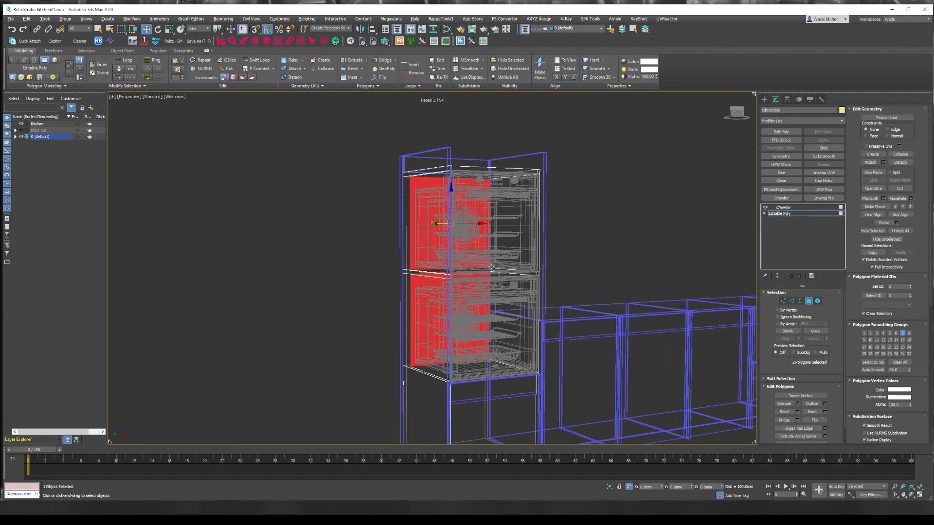
key("4")
left_click(615, 206)
key("F3")
mouse_move(615, 206)
middle_mouse_down("alt")
mouse_move(396, 277)
mouse_move(334, 208)
mouse_move(374, 204)
middle_mouse_up("alt")
key("ctrl+s")
Step: Show the Block out layer, bring the wooden wall shelf into the default layer and hide Block out again
left_click(21, 130)
middle_click_drag(573, 270, 492, 277, "alt")
left_click(452, 270)
middle_click_drag(388, 273, 493, 247, "alt")
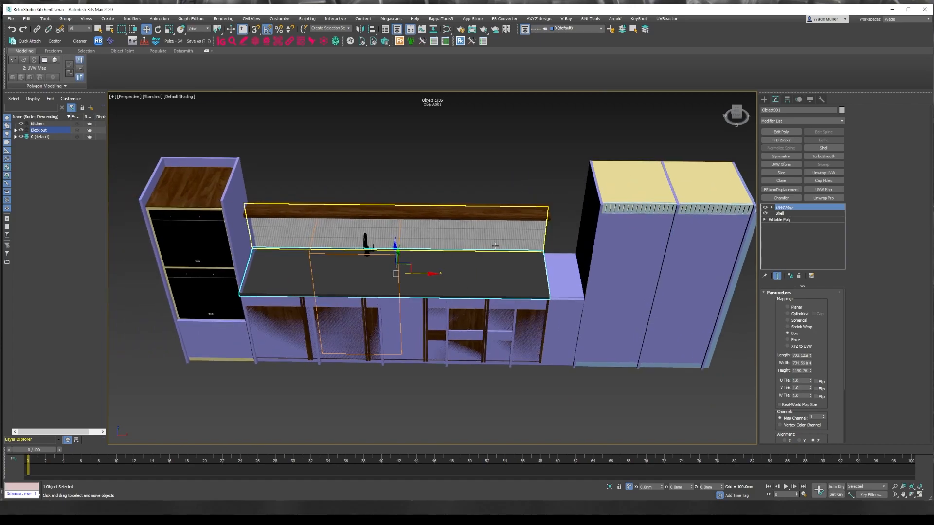
left_click(21, 130)
Step: Move the wooden shelf's two right-end vertices to the side of the tall cabinet pair
left_click(780, 219)
key("1")
left_click_drag(572, 189, 528, 236)
scroll(535, 205, "up", 5)
mouse_move(627, 279)
middle_mouse_down("alt")
mouse_move(651, 250)
mouse_move(643, 272)
middle_mouse_up("alt")
left_click_drag(613, 248, 614, 247)
key("F4")
middle_click_drag(615, 248, 400, 142, "alt")
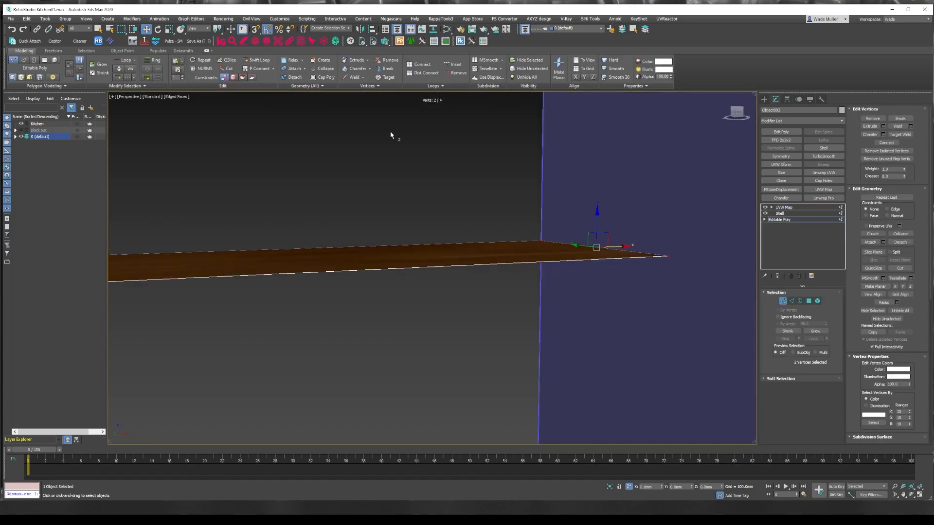
Step: Apply user-defined display settings to the perspective viewport
left_click(225, 208)
left_click(503, 194)
left_click(494, 336)
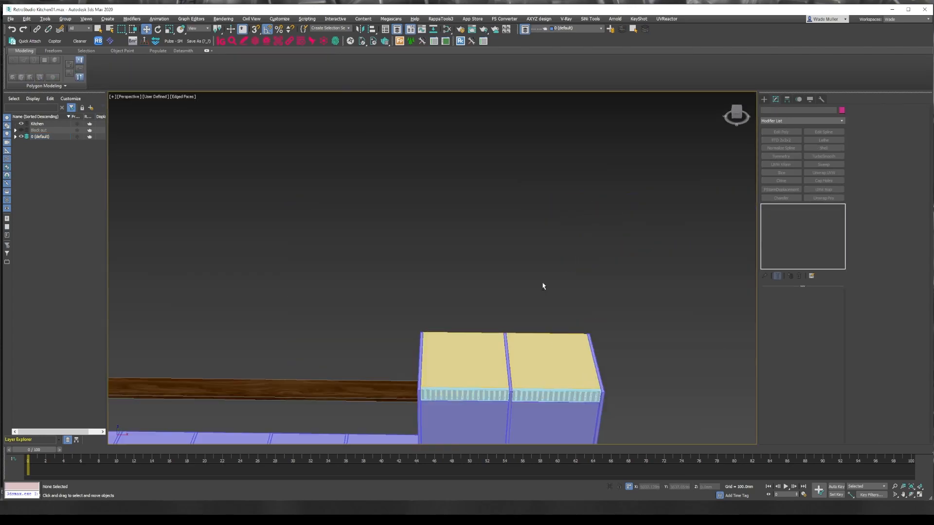
Step: Make a rotated copy of the wooden shelf that stands upright along its length
middle_click_drag(543, 286, 444, 258)
left_click(532, 292)
scroll(532, 292, "up", 5)
key("e")
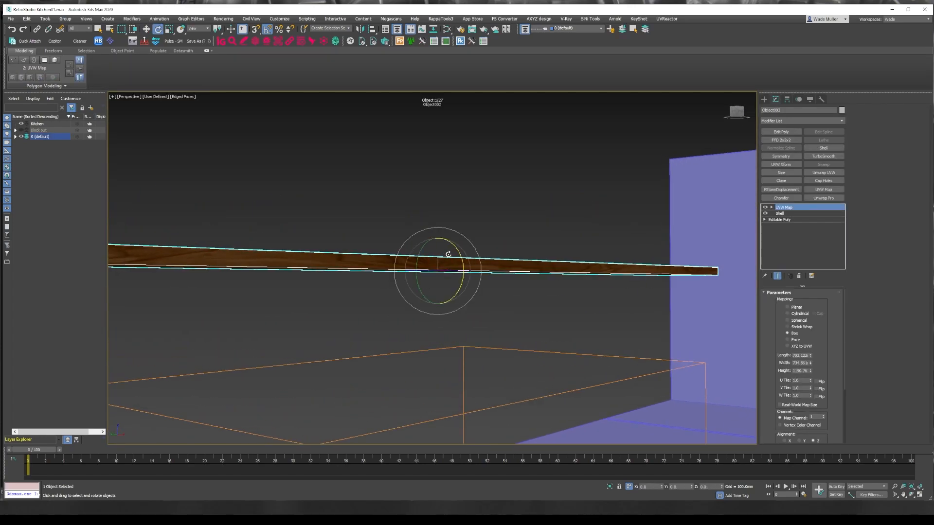
left_click_drag(459, 252, 464, 284, "shift")
left_click(470, 288)
Step: Move the upright shelf copy in the top view so it sits against the shelf's long edge
key("t")
scroll(428, 336, "up", 5)
middle_click_drag(428, 336, 569, 129)
left_click(780, 219)
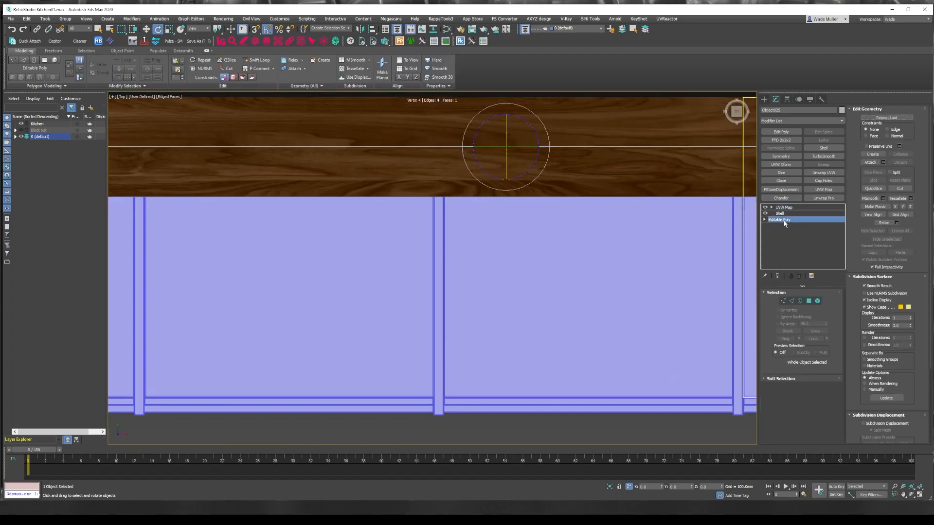
key("w")
left_click_drag(506, 128, 507, 176)
scroll(507, 192, "up", 5)
scroll(509, 178, "down", 3)
left_click(784, 207)
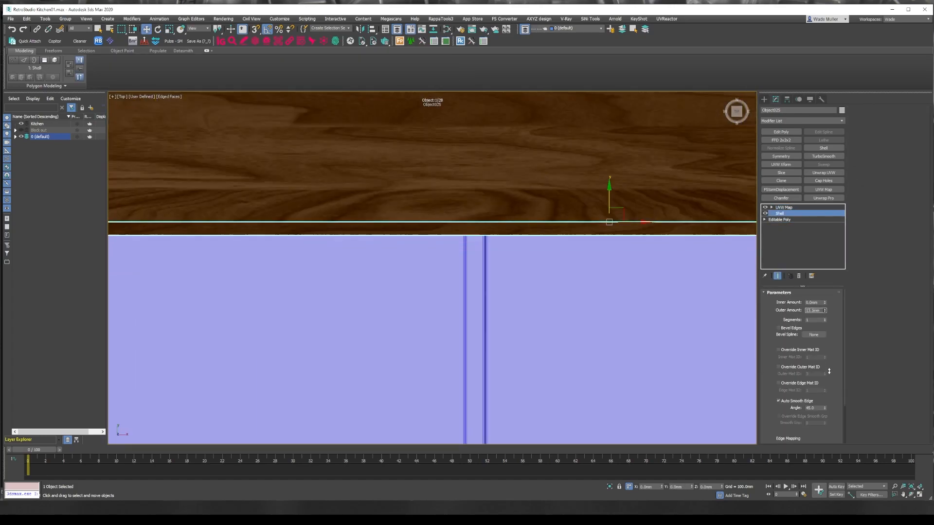
Step: Reduce the upright shelf board's height by moving one of its long edges in the front view
key("f")
scroll(418, 262, "up", 5)
left_click(780, 220)
key("2")
scroll(626, 215, "down", 8)
left_click(625, 218)
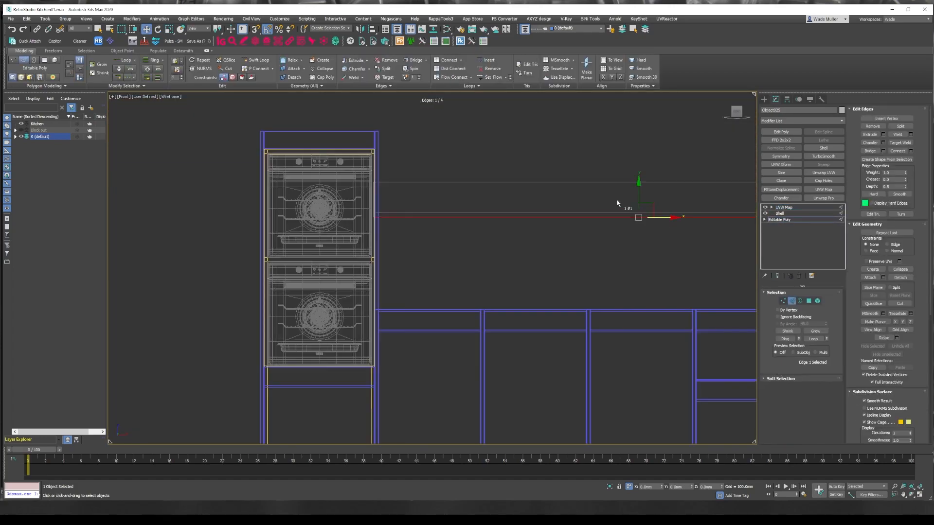
key("2")
Step: Convert both wooden shelf boards to Editable Poly and add a Chamfer modifier to them
left_click(656, 246)
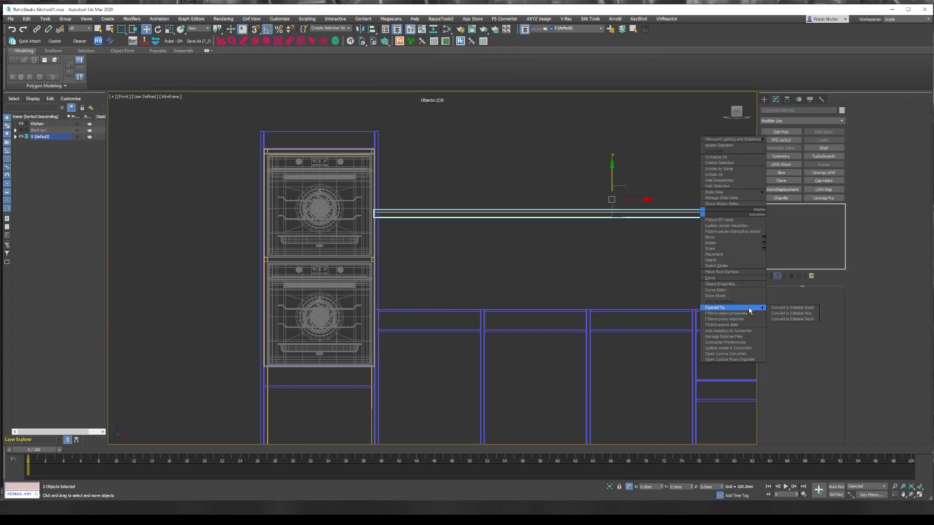
left_click(789, 314)
left_click(781, 198)
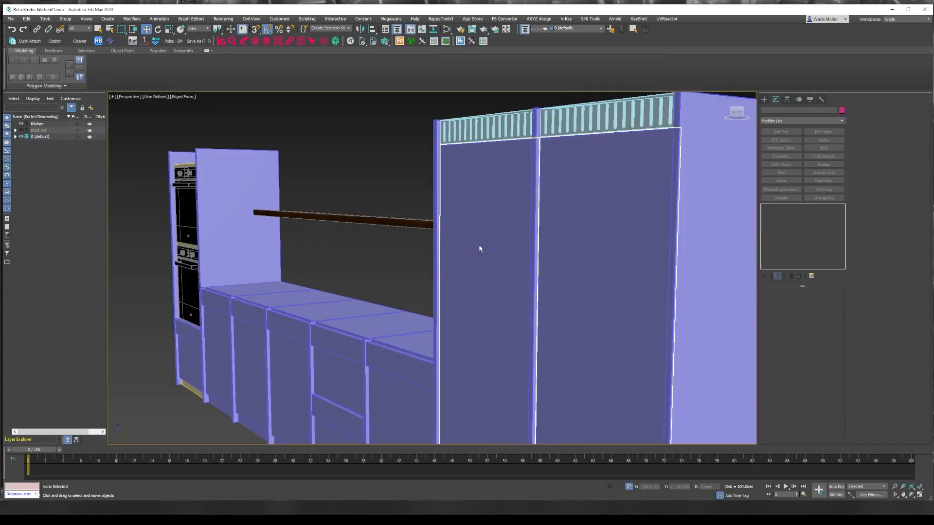
mouse_move(477, 249)
middle_mouse_down()
mouse_move(510, 235)
mouse_move(494, 206)
mouse_move(492, 255)
middle_mouse_up()
scroll(460, 221, "down", 10)
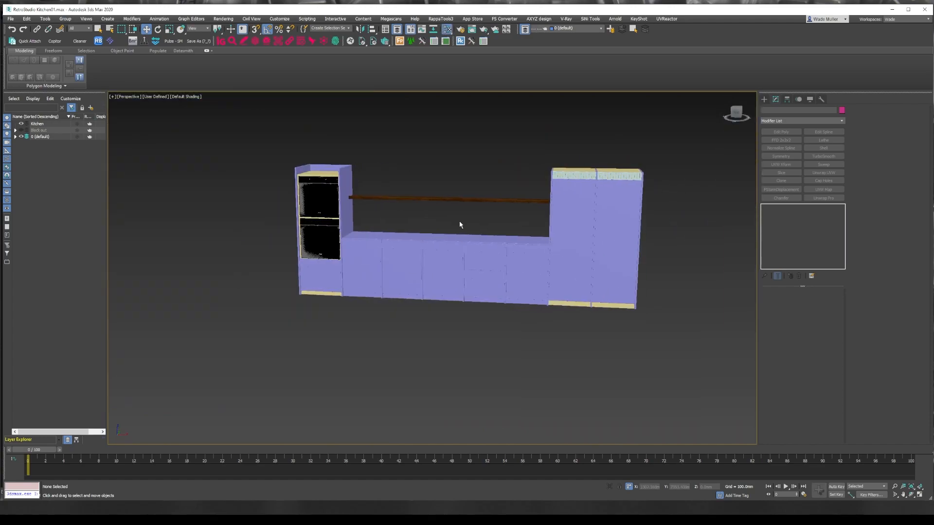
Step: Assign the Walnut material to the cabinetry, leaving out the two ovens by inverting their selection
scroll(460, 221, "up", 4)
left_click(212, 185)
left_click(216, 250, "ctrl")
middle_click_drag(459, 221, 457, 273)
key("ctrl+i")
scroll(333, 298, "up", 5)
scroll(334, 298, "down", 5)
left_click(501, 248)
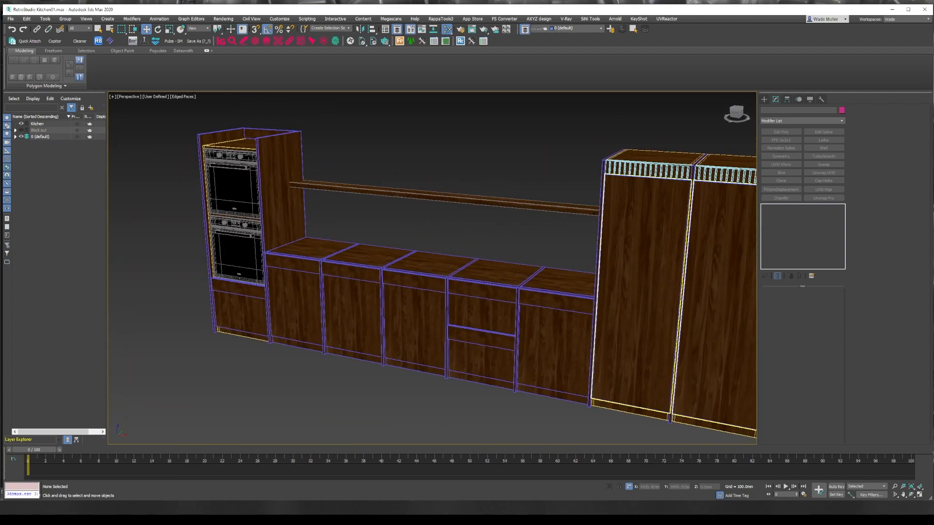
Step: Show the Block out layer and bring the tiled splashback, benchtop and tap into the default layer
scroll(491, 220, "up", 3)
left_click(491, 220)
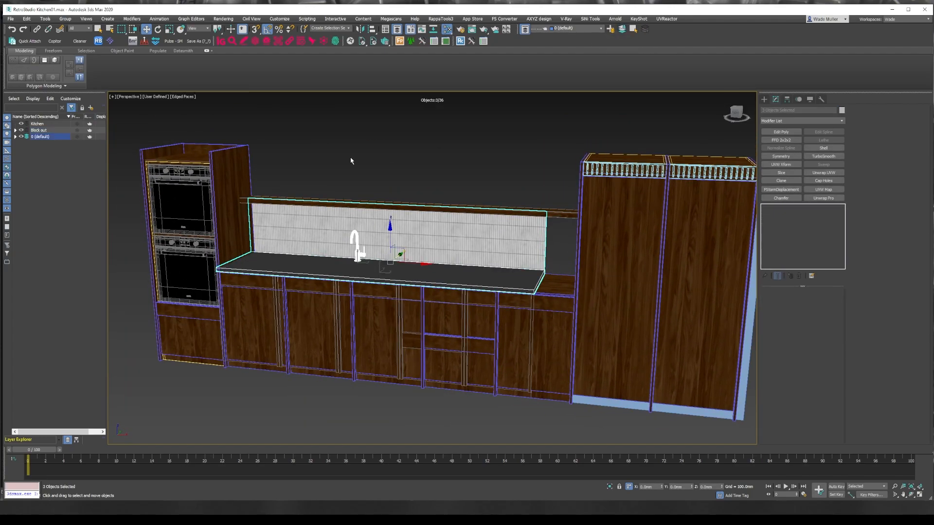
Step: Move the tiled splashback's end vertices to meet the oven cabinet and the tall cabinet pair
left_click(544, 253)
left_click(779, 219)
left_click(783, 301)
left_click_drag(569, 194, 528, 287)
scroll(547, 226, "up", 5)
left_click_drag(540, 223, 647, 229)
key("f")
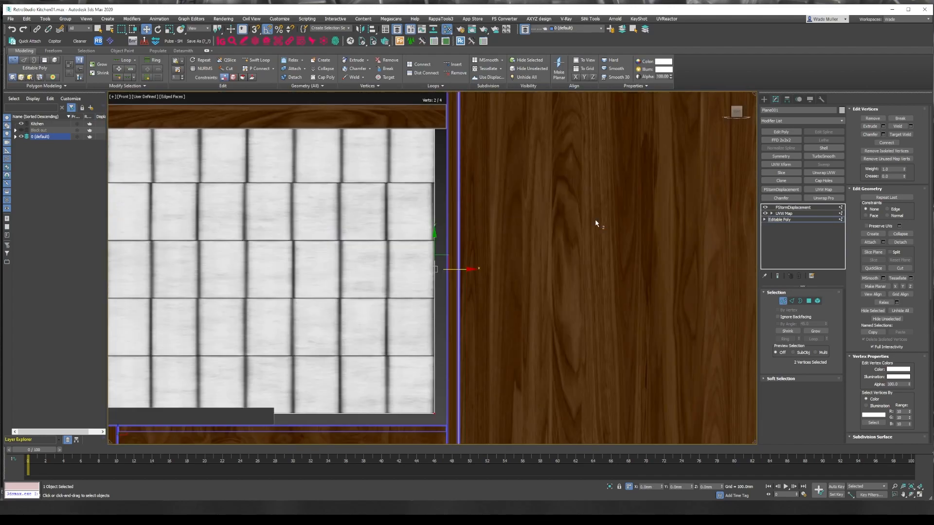
left_click_drag(368, 262, 414, 267)
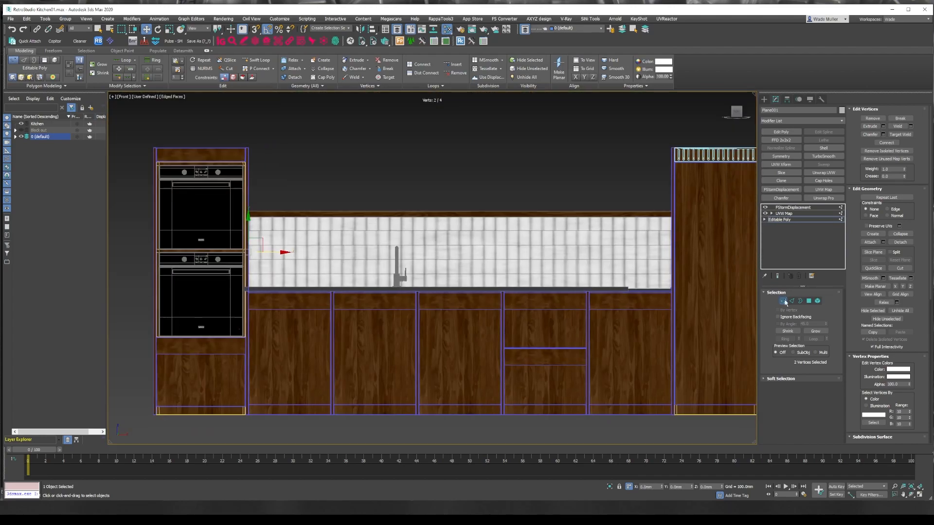
Step: Move the benchtop's end vertices to meet the tall cabinets on both sides and edit its Shell outer amount
left_click(779, 220)
scroll(642, 285, "up", 10)
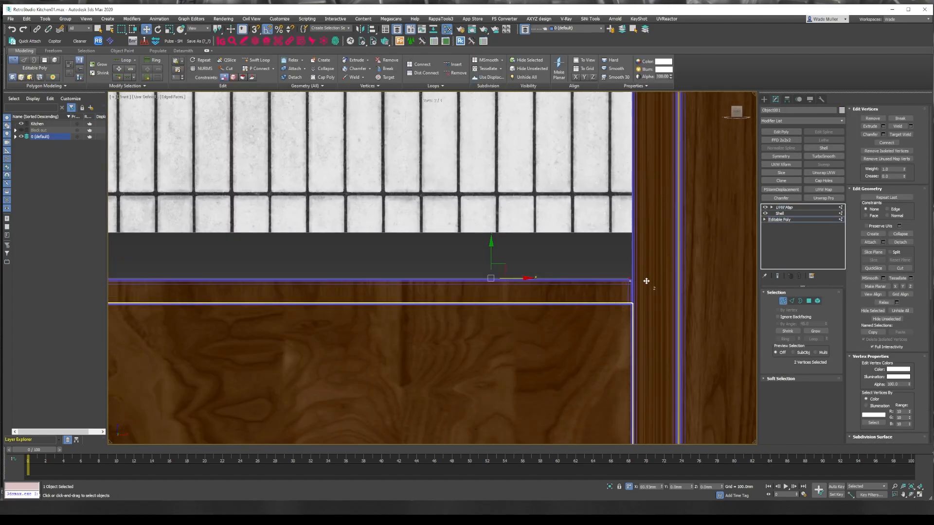
scroll(595, 271, "down", 15)
scroll(596, 271, "down", 3)
key("ctrl+d")
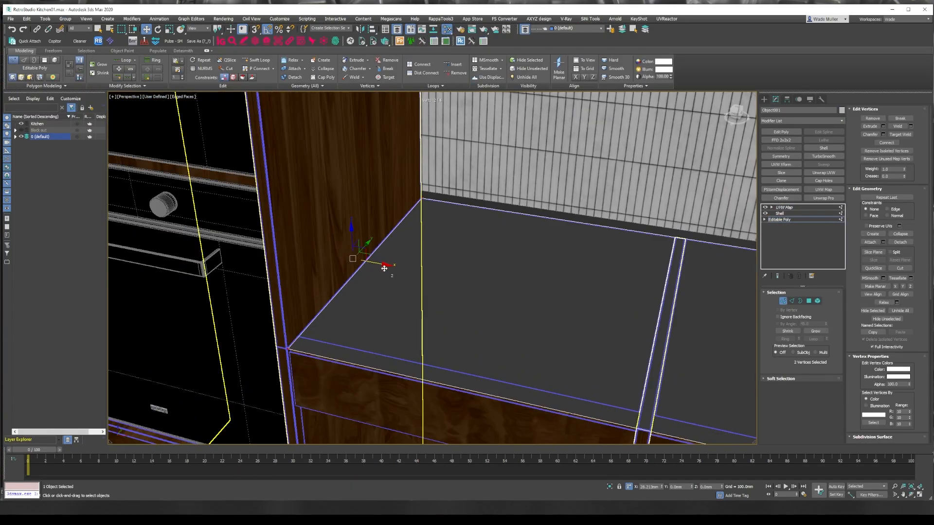
middle_click_drag(385, 268, 452, 215, "alt")
scroll(451, 219, "down", 10)
left_click(780, 214)
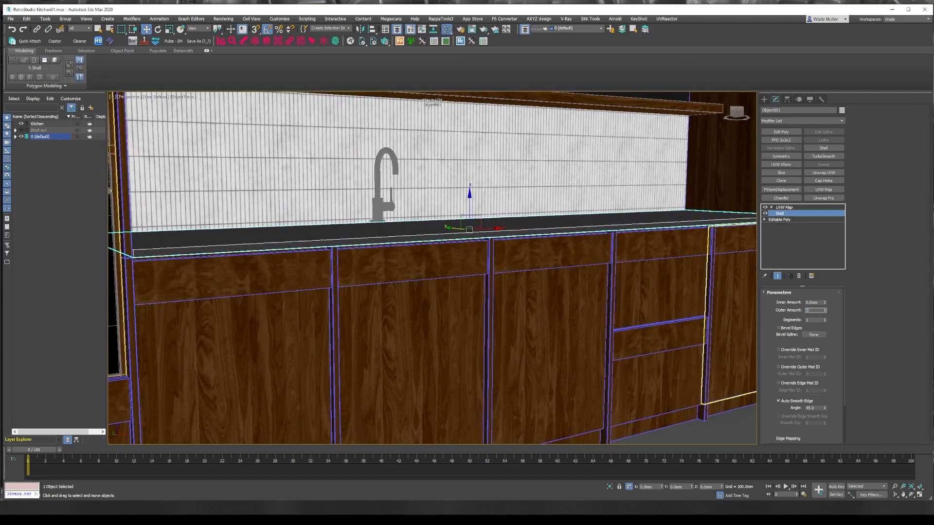
middle_click_drag(469, 229, 511, 442, "alt")
Step: Position the kitchen tap on the benchtop close to the tiled splashback
left_click(438, 194)
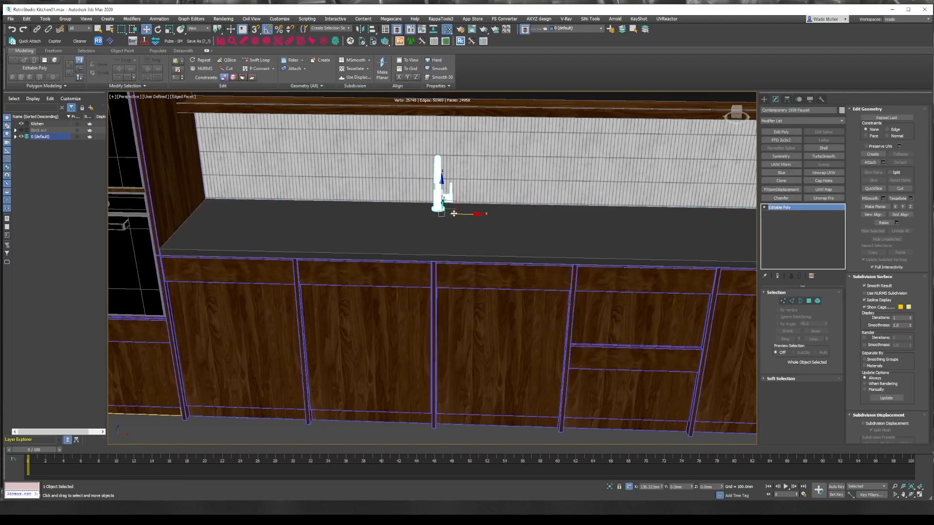
key("t")
key("F3")
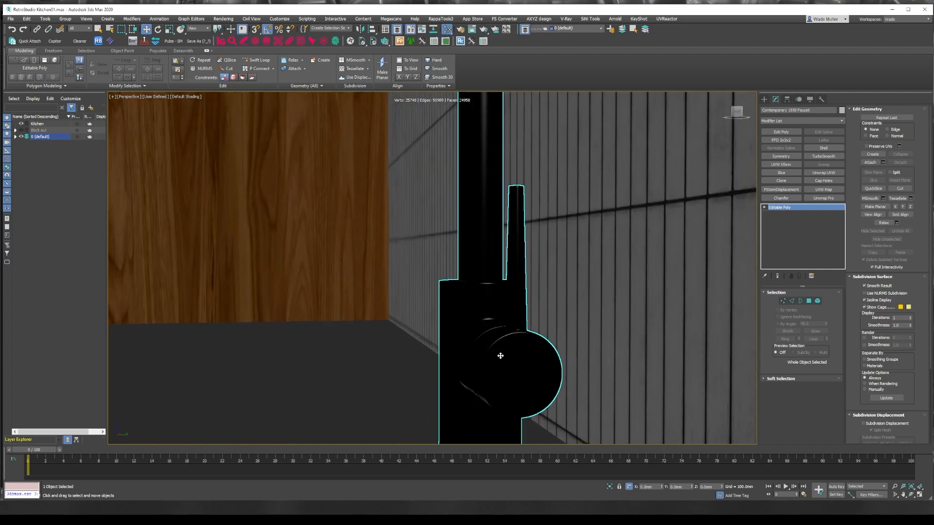
scroll(394, 272, "down", 5)
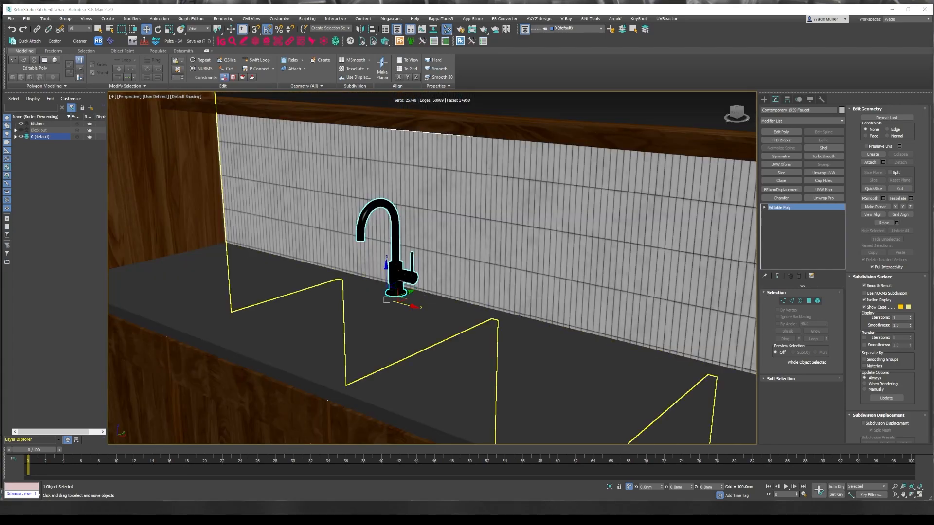
left_click_drag(386, 334, 479, 371)
key("t")
key("F3")
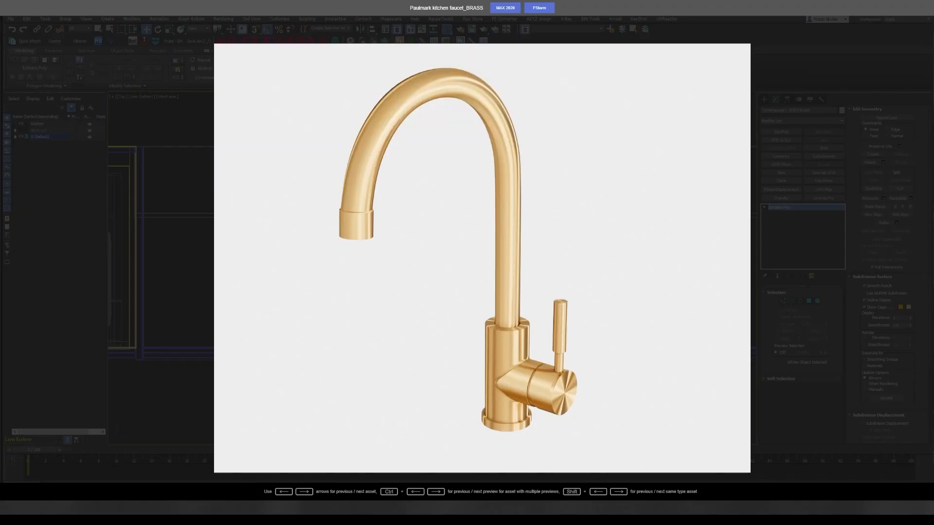
key("Escape")
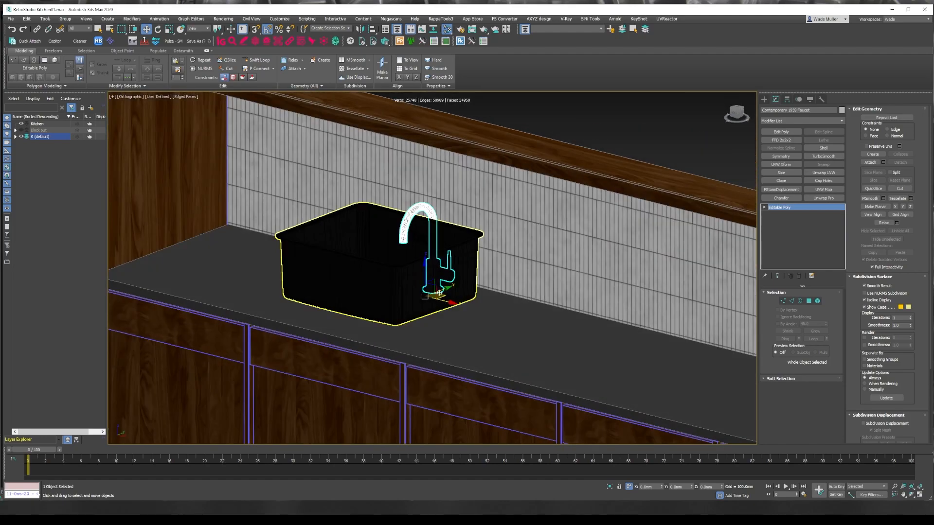
Step: Isolate the benchtop and sink in the top view and draw a rectangle spline around each of them
left_click(386, 313)
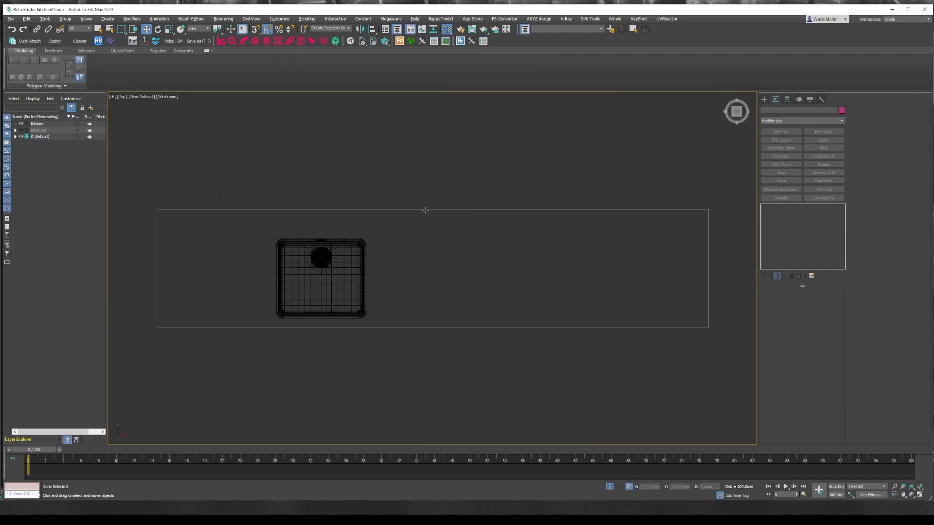
left_click(764, 99)
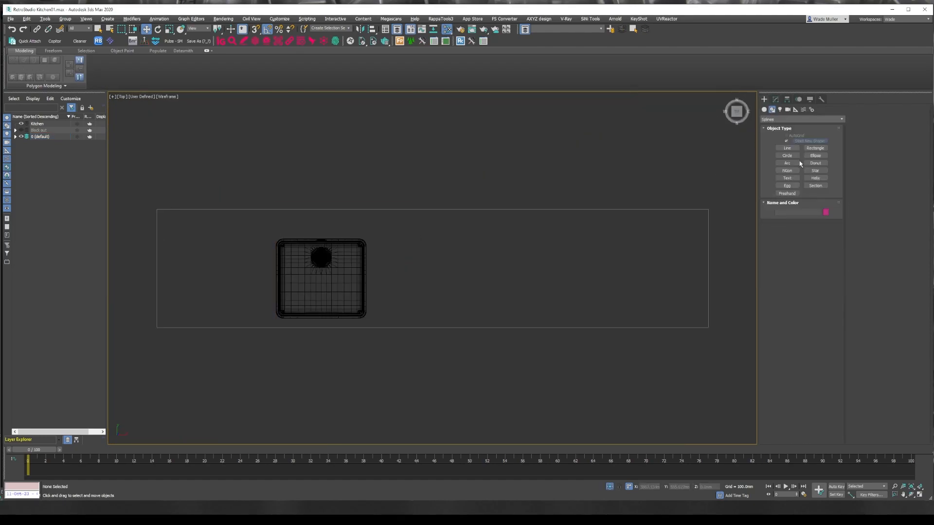
Step: Convert the benchtop rectangle to an Editable Spline and align its segments with the benchtop's edges
right_click(376, 272)
left_click(467, 370)
key("2")
left_click(422, 291)
left_click_drag(442, 277, 731, 283)
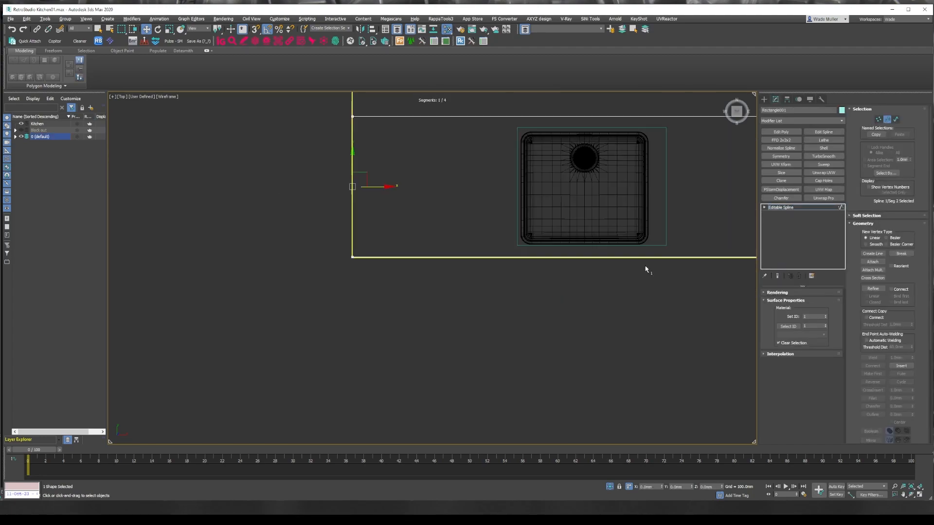
left_click(411, 286)
left_click_drag(410, 259, 410, 255)
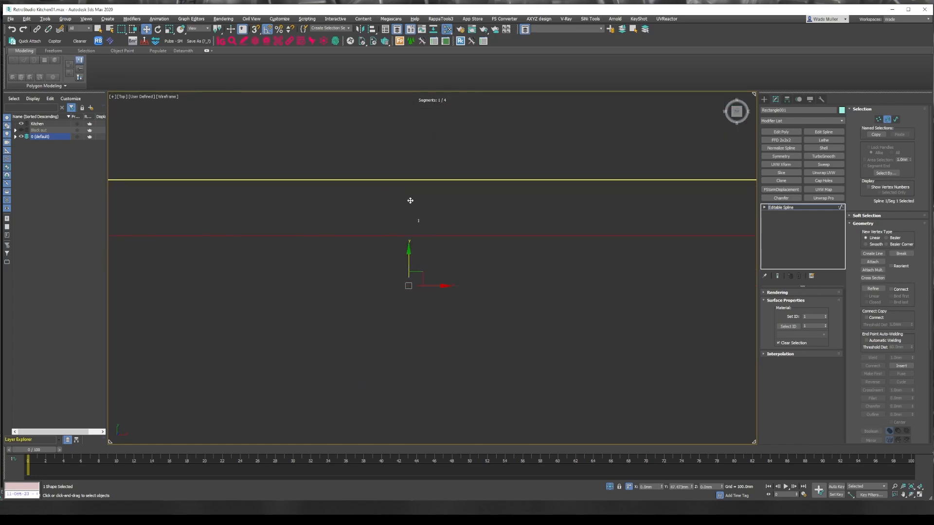
Step: Select the sink rectangle and move its side segment onto the sink's outer rim
left_click(889, 121)
left_click(434, 265)
key("z")
scroll(263, 244, "up", 5)
scroll(275, 246, "down", 5)
left_click(801, 319)
scroll(501, 234, "up", 5)
left_click_drag(421, 229, 439, 229)
scroll(440, 230, "down", 6)
Step: Move the sink rectangle's back and front segments onto the sink's outer rim
left_click(411, 166)
scroll(411, 161, "up", 5)
left_click_drag(317, 234, 314, 268)
middle_click_drag(314, 268, 429, 344)
scroll(415, 146, "down", 7)
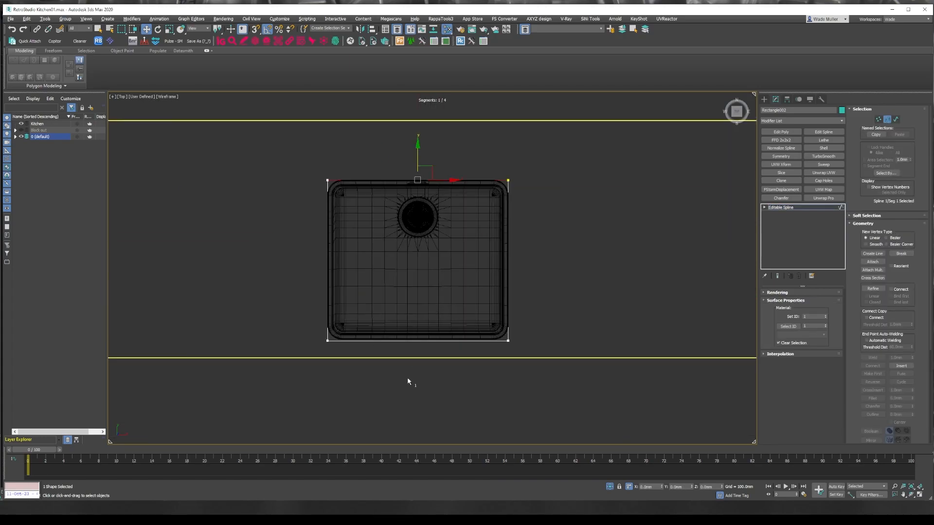
scroll(408, 349, "up", 8)
left_click_drag(509, 261, 508, 239)
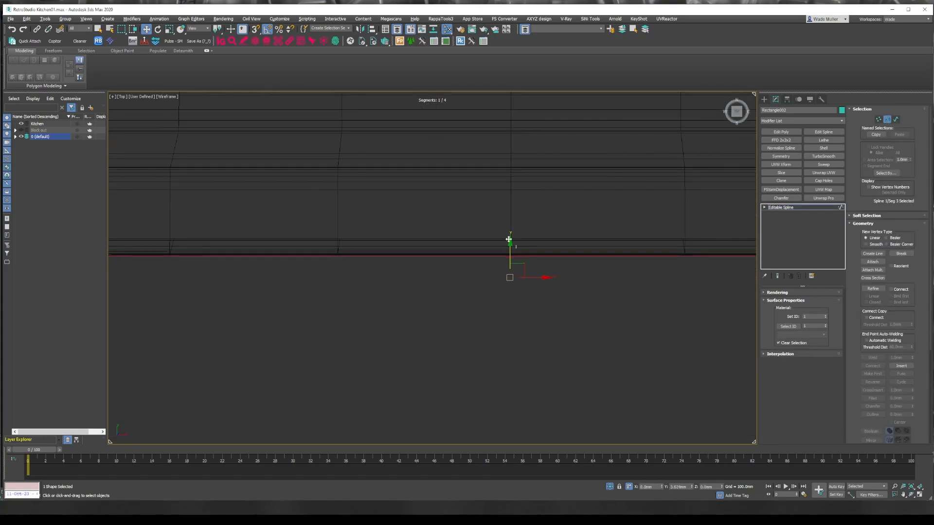
scroll(508, 239, "down", 7)
middle_click_drag(508, 240, 418, 398)
Step: Fillet the sink rectangle's four corners by about 37 mm to follow the sink's rounded rim
right_click(628, 192)
left_click(614, 145)
scroll(541, 173, "up", 7)
left_click_drag(577, 125, 577, 4)
key("ctrl+z")
scroll(561, 312, "down", 2)
left_click_drag(572, 176, 348, 63)
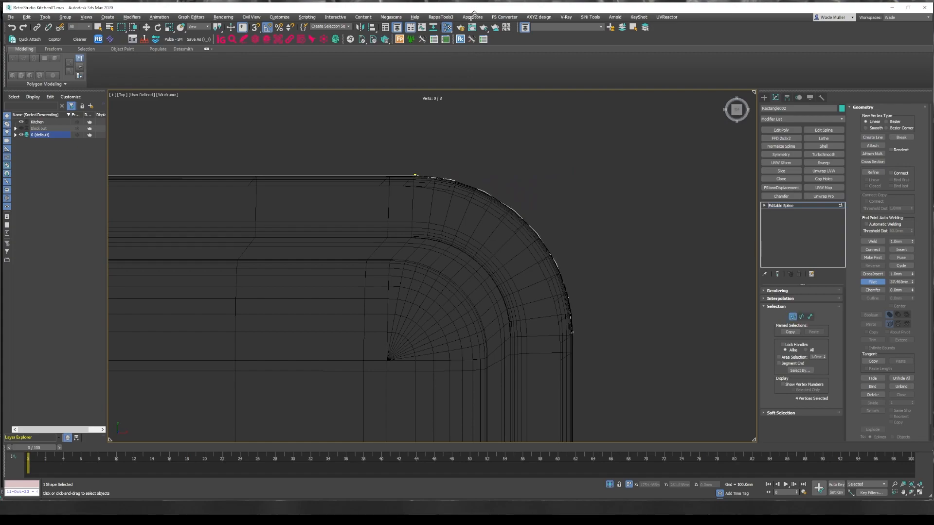
Step: Attach the benchtop rectangle to the sink outline and align the combined spline's height with the sink's top rim
scroll(452, 317, "down", 12)
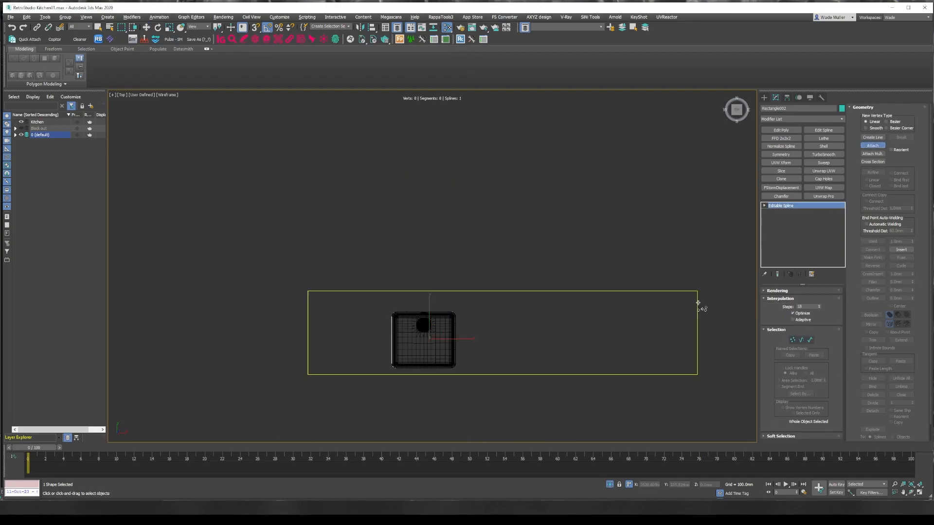
scroll(349, 243, "up", 8)
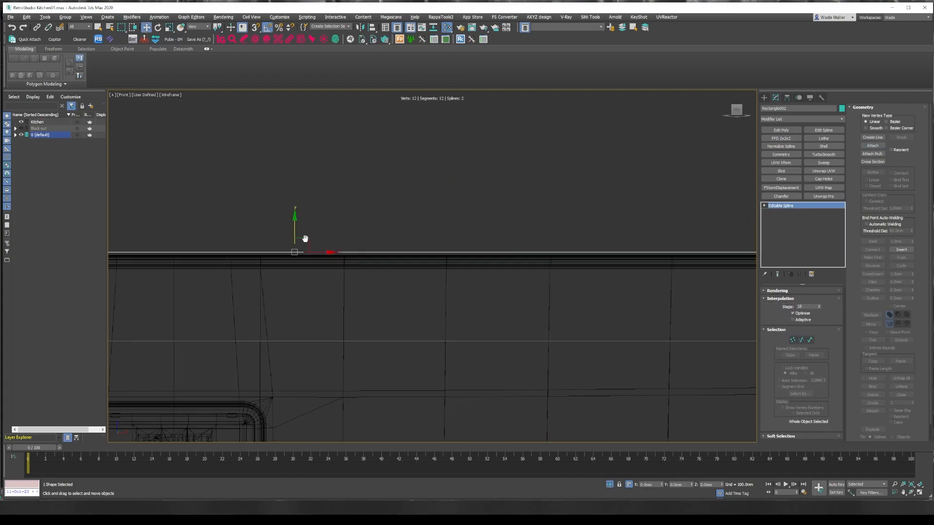
left_click(383, 267)
scroll(384, 263, "up", 3)
scroll(383, 273, "down", 6)
middle_click_drag(438, 263, 467, 301, "alt")
Step: Add an Extrude modifier of -30 mm to the combined benchtop and sink outline
left_click(719, 290)
left_click(641, 121)
key("F3")
scroll(641, 234, "down", 3)
left_click(800, 119)
left_click(823, 302)
Step: Delete the old benchtop and select the new extruded one with its sink cutout
left_click(571, 260)
key("Delete")
left_click(292, 194)
key("F3")
scroll(341, 209, "up", 8)
key("F3")
scroll(451, 219, "down", 10)
middle_click_drag(580, 236, 388, 250)
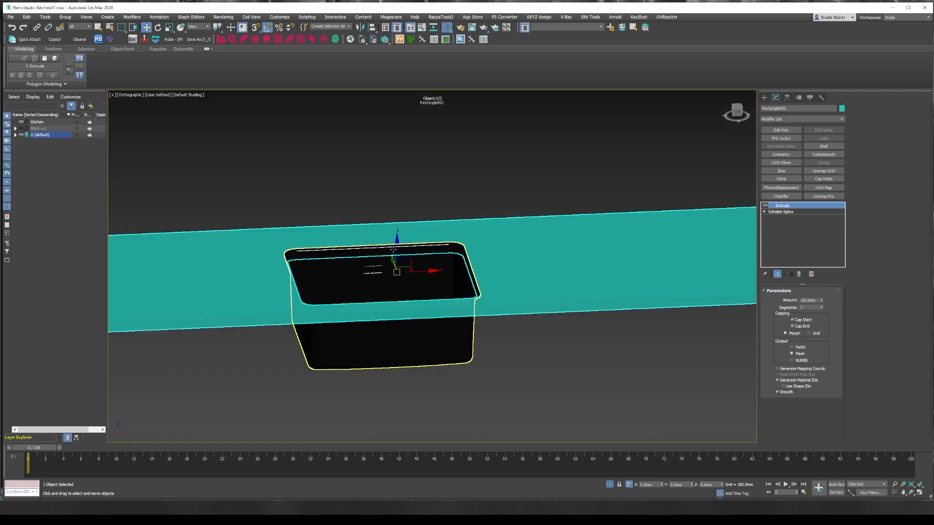
Step: Refine the benchtop spline by inserting vertices along its long edges on either side of the sink
left_click(782, 212)
key("F3")
left_click(888, 118)
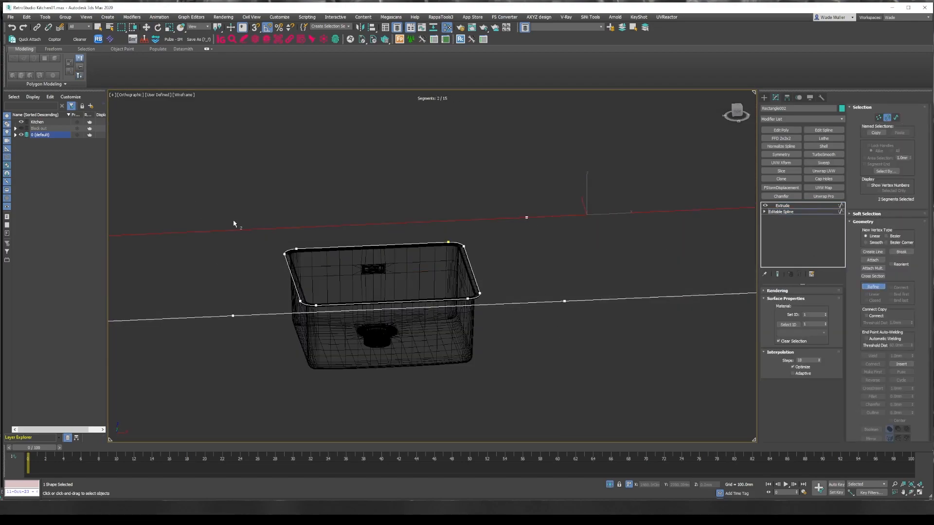
left_click(783, 206)
key("F3")
left_click(571, 204)
middle_click_drag(571, 204, 573, 258, "alt")
left_click(574, 258)
scroll(573, 258, "up", 4)
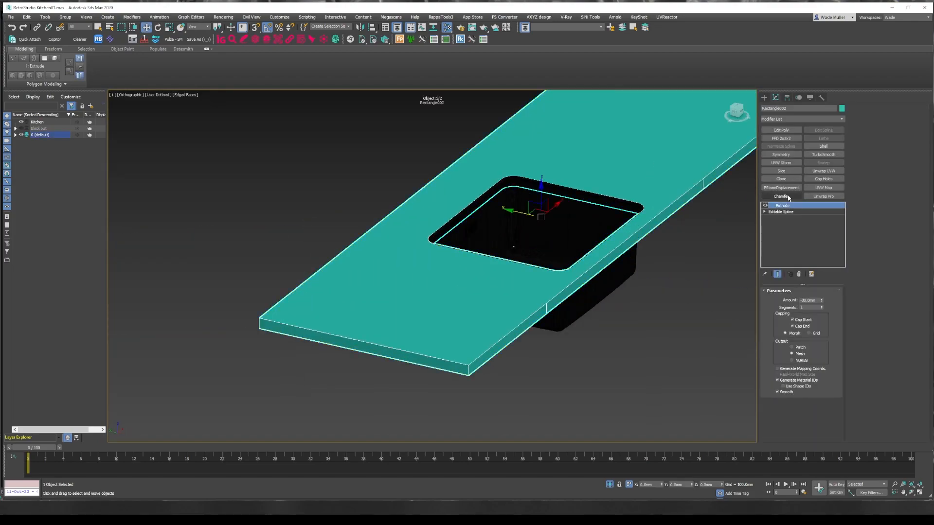
Step: Add a Chamfer modifier to the new benchtop and set its amount to 1 mm
left_click(787, 197)
scroll(567, 254, "up", 8)
scroll(568, 253, "down", 6)
left_click_drag(825, 357, 715, 350)
type("1")
key("Return")
left_click(642, 336)
key("F4")
key("p")
middle_click_drag(582, 277, 564, 264, "alt")
scroll(450, 289, "up", 8)
left_click(389, 311)
key("F4")
Step: Leave isolation and show the new benchtop and sink cutout within the whole kitchen
scroll(449, 289, "down", 7)
left_click(632, 188)
scroll(632, 188, "down", 4)
middle_click_drag(632, 188, 389, 241, "alt")
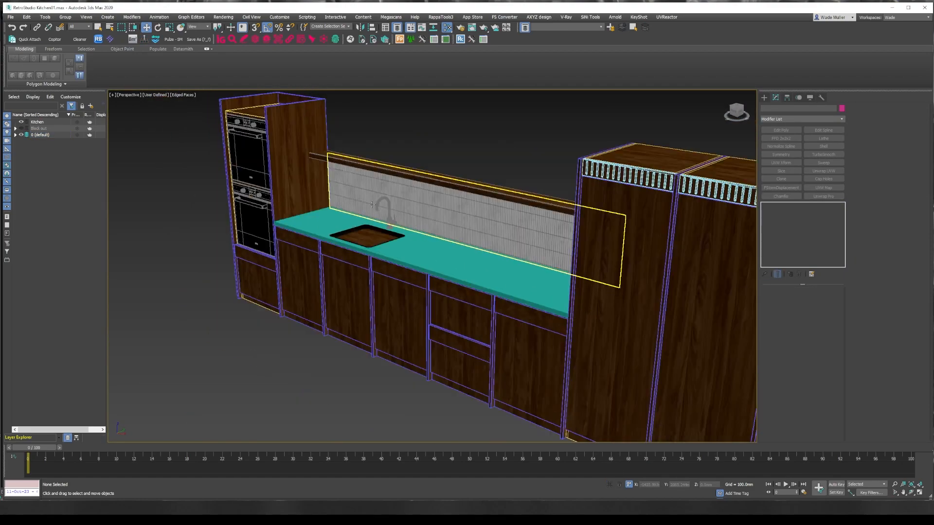
middle_click_drag(341, 272, 364, 288, "alt")
scroll(364, 288, "up", 8)
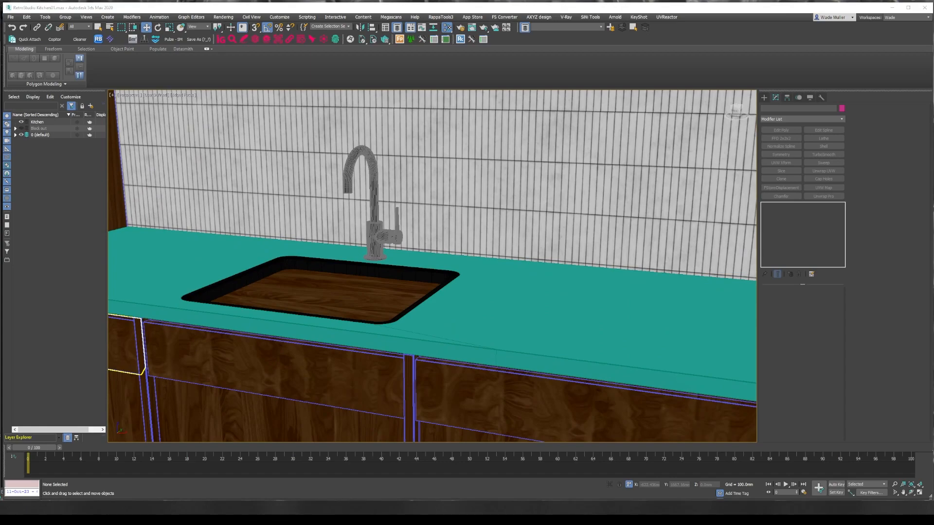
Step: Build an FStorm stone bench material from the quartzite bitmaps, with colour-corrected maps feeding diffuse and bump, and apply it to the benchtop
scroll(364, 288, "up", 5)
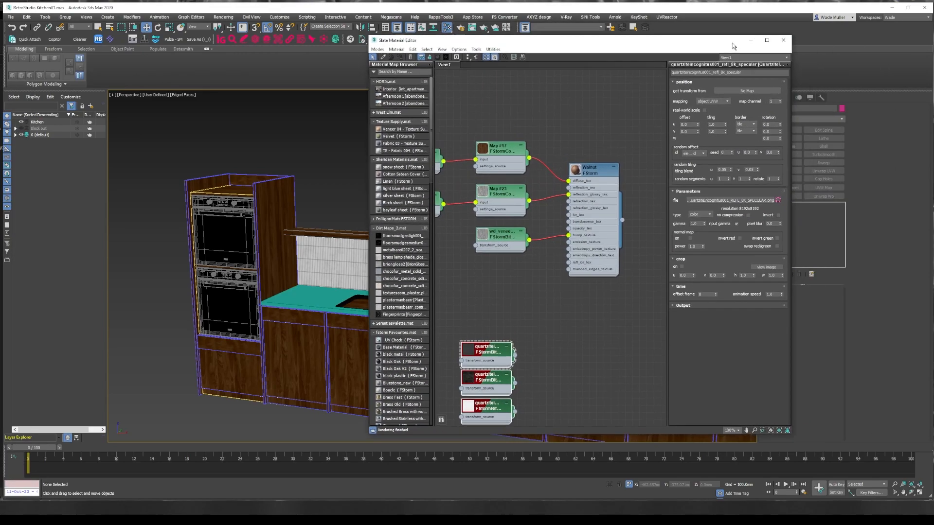
scroll(393, 189, "down", 3)
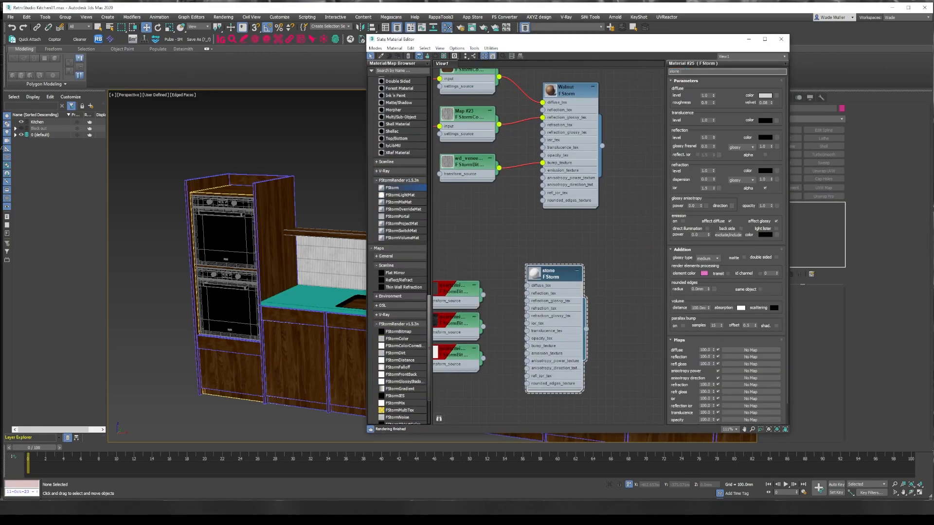
middle_click_drag(459, 331, 548, 317)
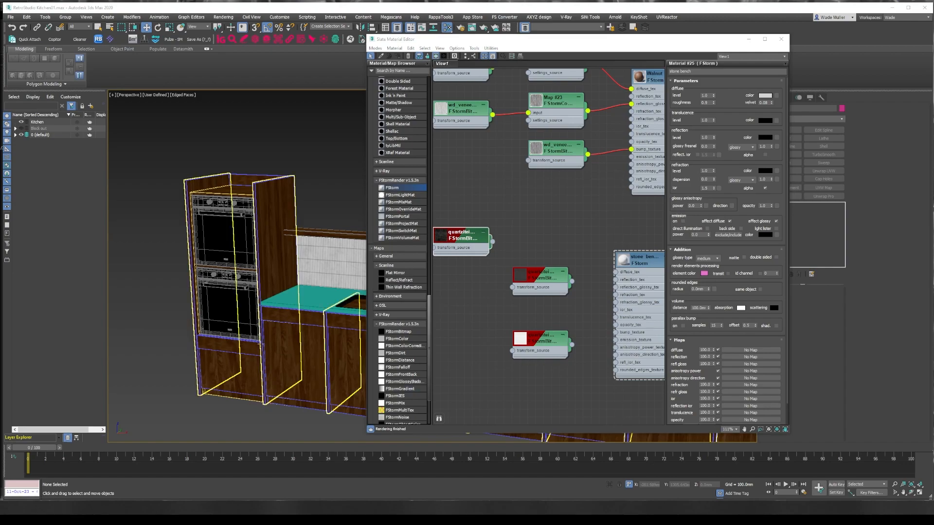
left_click(553, 280)
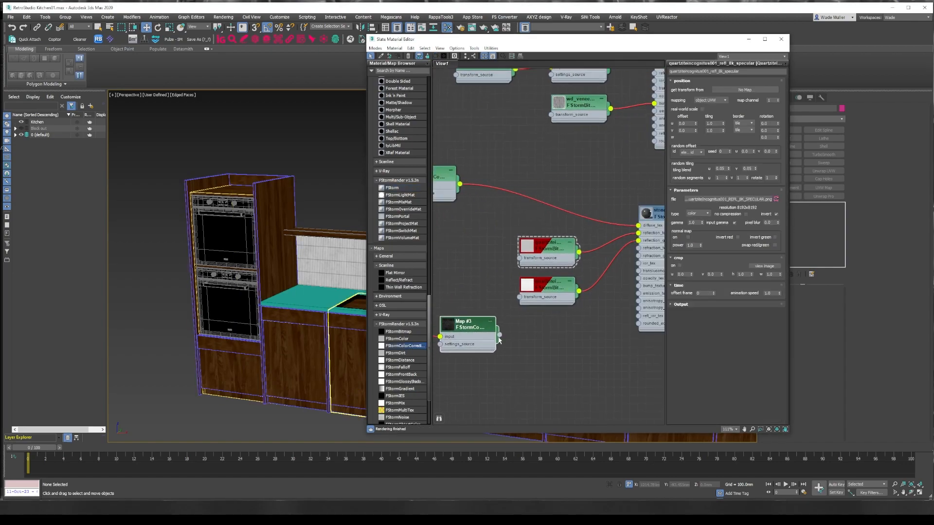
left_click(475, 332)
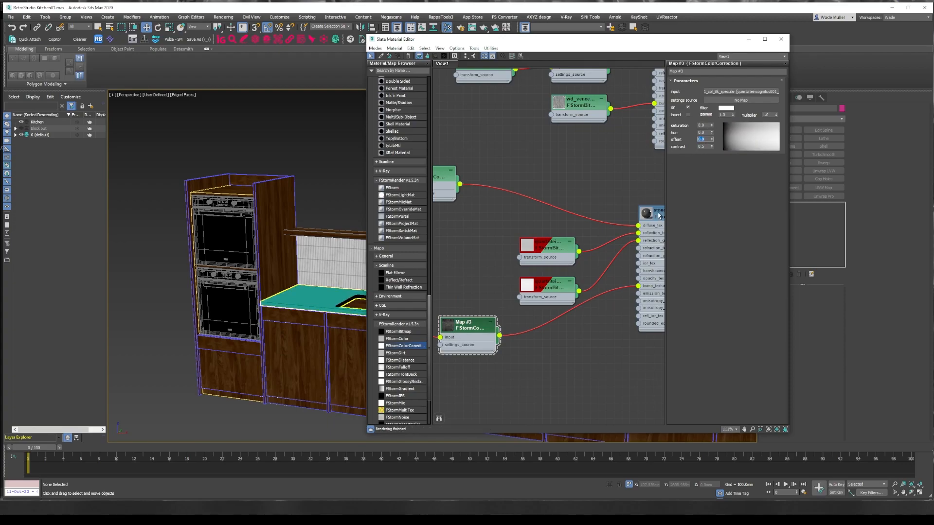
left_click(659, 216)
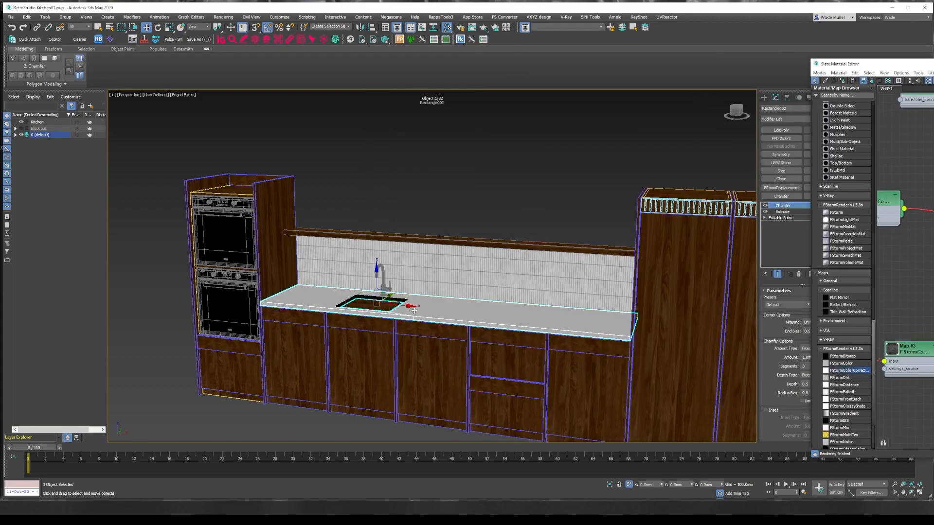
Step: Isolate the benchtop and turn off its Chamfer modifier
scroll(342, 300, "up", 8)
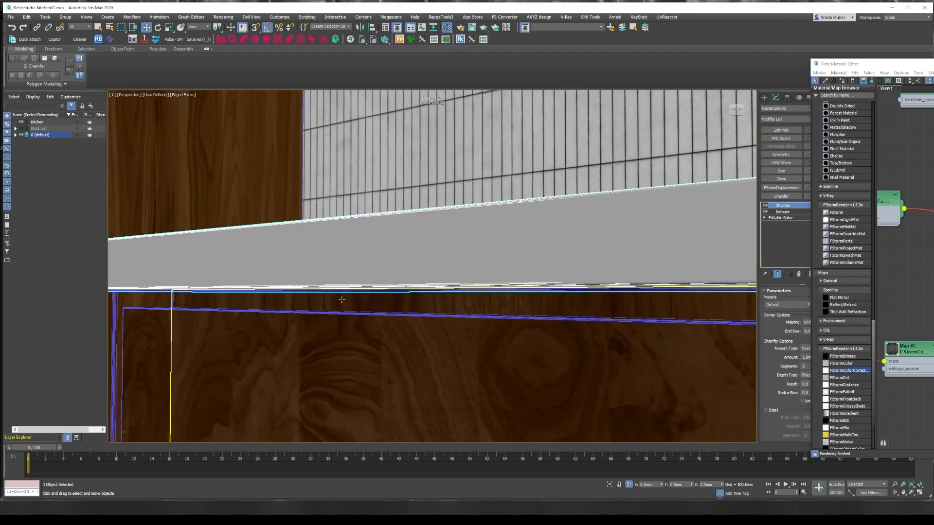
middle_click_drag(342, 300, 369, 229, "alt")
key("alt+q")
key("m")
middle_click_drag(377, 278, 485, 287, "alt")
scroll(446, 280, "up", 6)
left_click(765, 206)
Step: Clone the benchtop and keep the copy on a new hidden layer named backup
scroll(567, 250, "down", 3)
mouse_move(567, 251)
middle_mouse_down("alt")
mouse_move(588, 249)
mouse_move(583, 255)
middle_mouse_up("alt")
middle_click_drag(582, 255, 582, 235)
left_click(682, 334)
key("ctrl+z")
right_click(599, 189)
left_click(799, 274)
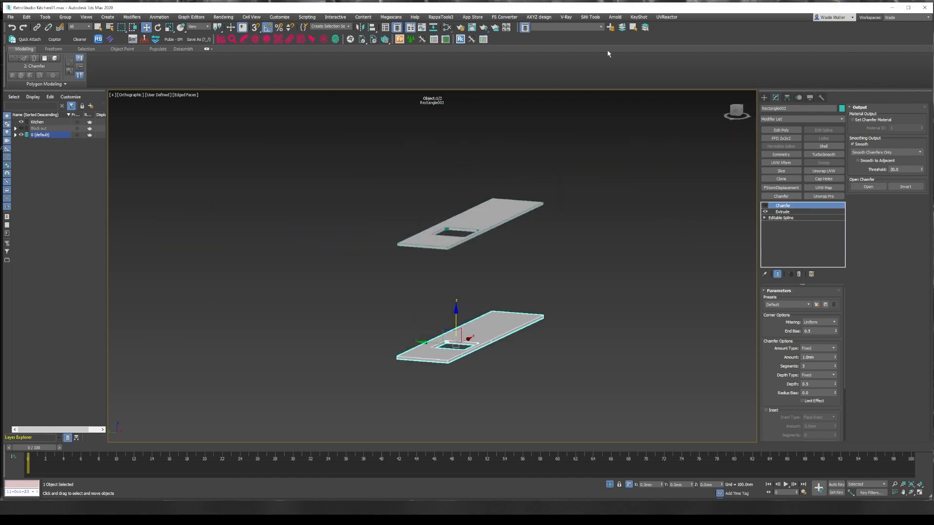
left_click(521, 277)
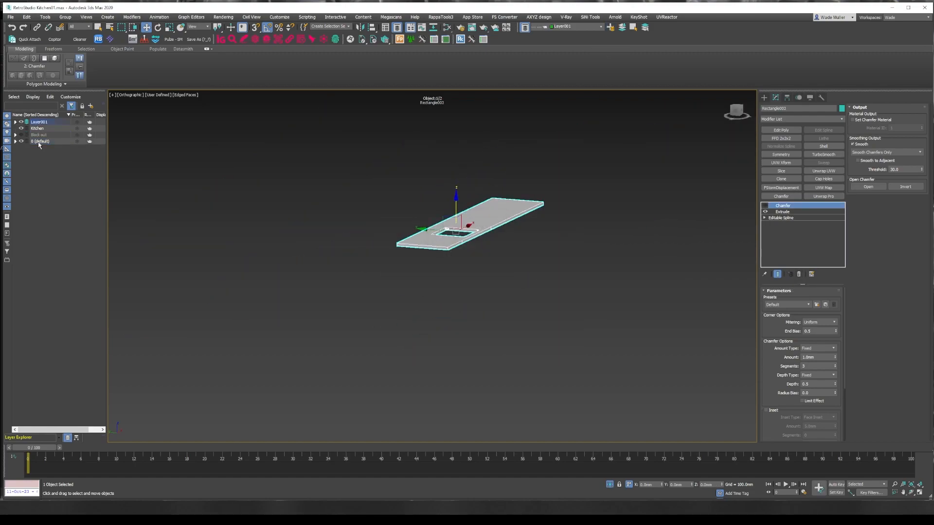
left_click(39, 123)
left_click(27, 140)
Step: Remove the Chamfer and Extrude modifiers from the working benchtop and convert it to an editable poly
left_click(468, 219)
left_click(799, 275)
scroll(454, 232, "up", 8)
left_click(799, 275)
middle_click_drag(697, 250, 641, 262)
right_click(640, 263)
left_click(732, 370)
Step: Connect a corner vertex of the sink cutout to the nearby vertex on the benchtop's long edge
key("1")
scroll(467, 273, "up", 6)
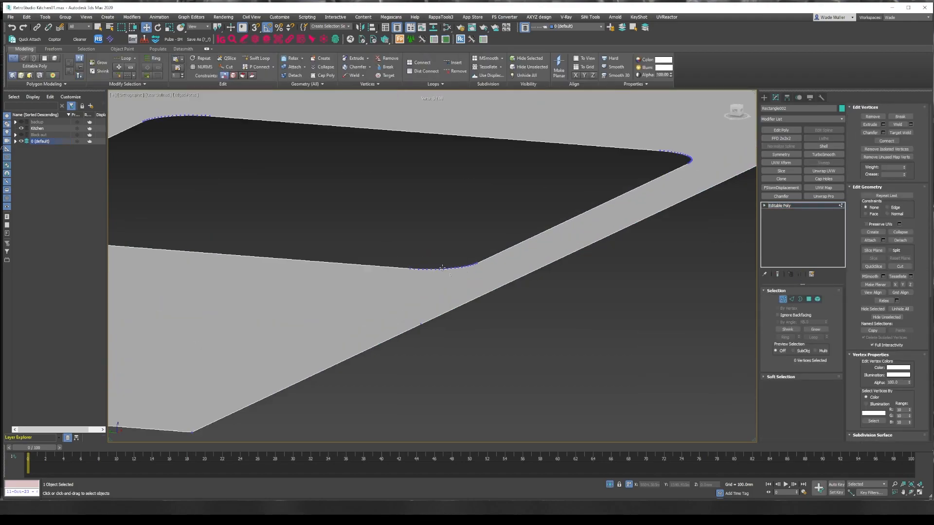
left_click(450, 269)
left_click(418, 325, "ctrl")
scroll(419, 324, "down", 8)
middle_click_drag(407, 335, 475, 359, "alt")
key("ctrl+shift+e")
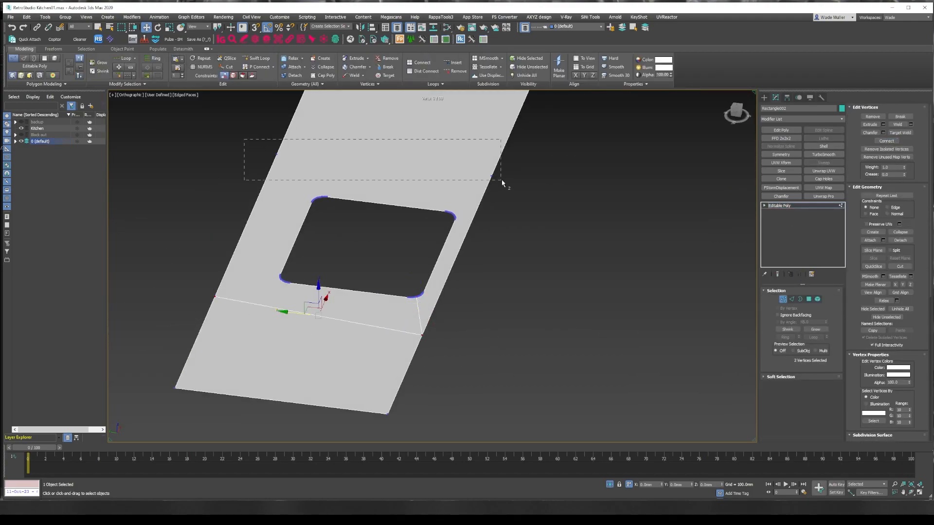
Step: Connect the remaining sink cutout corners to the end vertices of the benchtop's cross edges
left_click(791, 300)
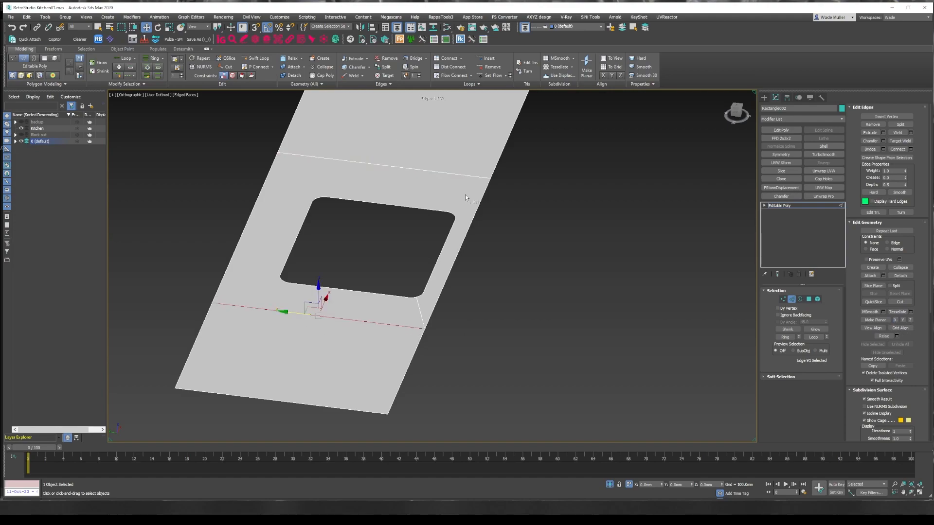
key("1")
scroll(441, 198, "up", 5)
scroll(399, 292, "down", 3)
scroll(348, 302, "up", 6)
left_click(348, 302)
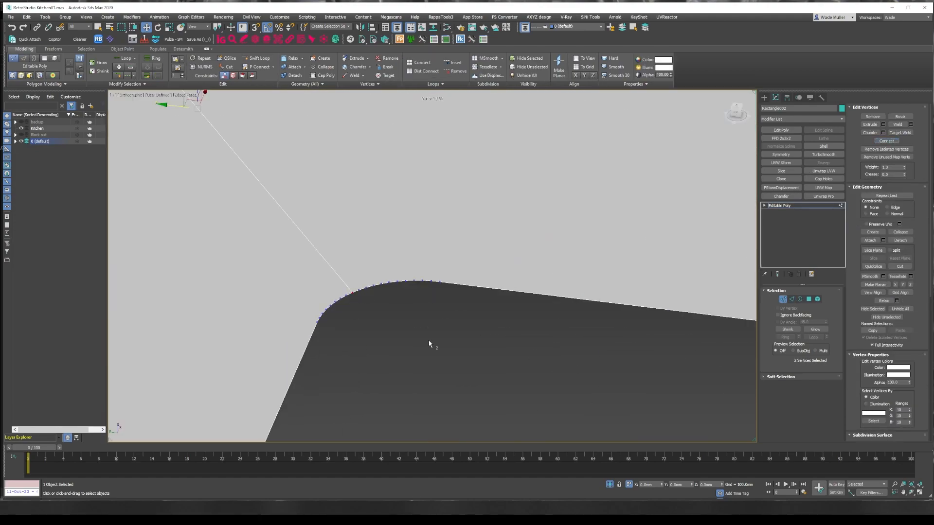
Step: Add a Shell modifier to the flat benchtop with a 30 mm inner amount and 0 mm outer amount
scroll(435, 344, "down", 6)
middle_click_drag(437, 316, 494, 271, "alt")
left_click(824, 146)
left_click_drag(825, 306, 825, 292)
right_click(824, 310)
middle_click_drag(487, 292, 538, 257, "alt")
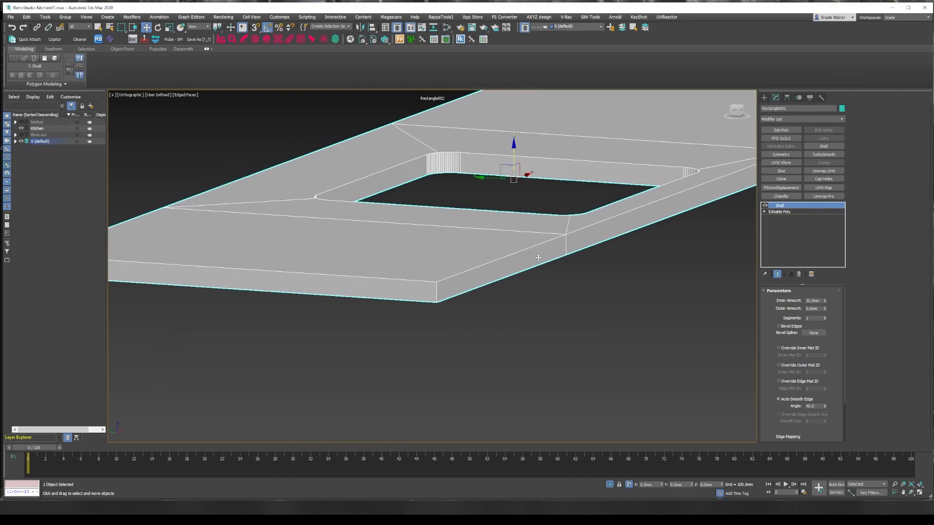
Step: Convert the shelled benchtop to an editable poly and extrude its front faces into a lip with an angled underside
left_click(745, 344)
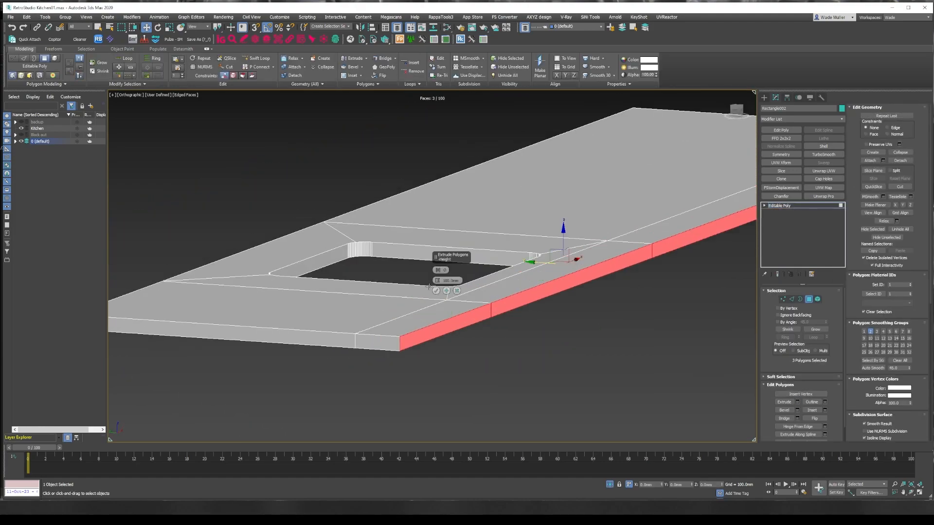
key("t")
key("1")
left_click_drag(740, 292, 130, 264)
scroll(442, 233, "up", 5)
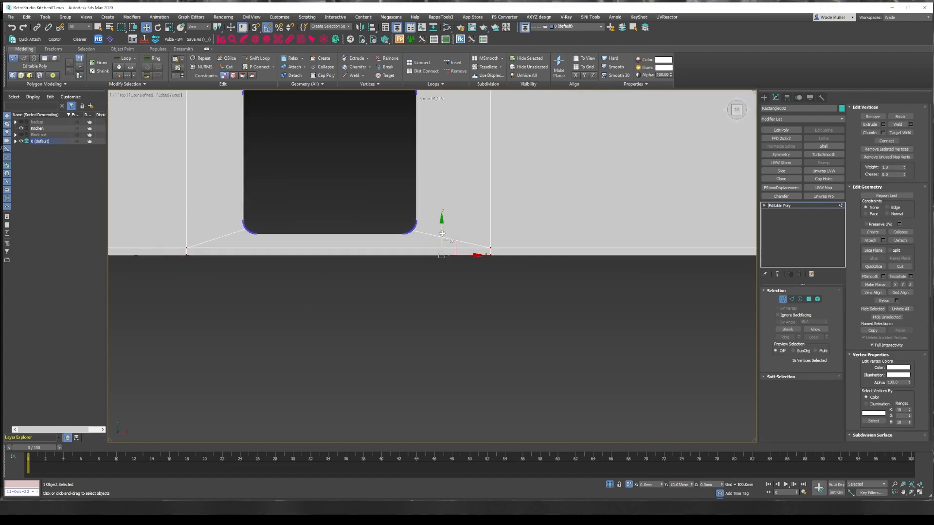
key("l")
left_click_drag(521, 310, 519, 245)
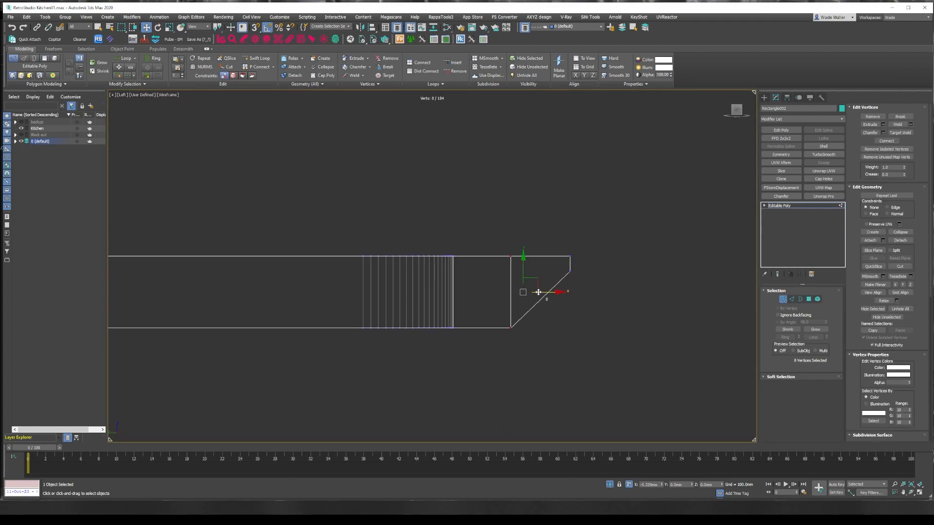
Step: Add a Chamfer modifier to the benchtop with a 1 mm amount, 2 segments and smoothing on the entire object
left_click(781, 196)
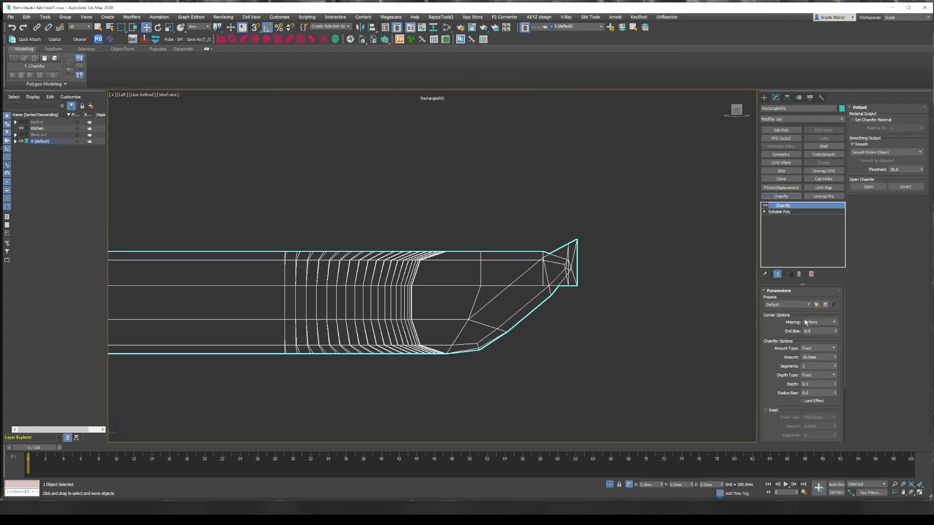
left_click(889, 152)
left_click(876, 165)
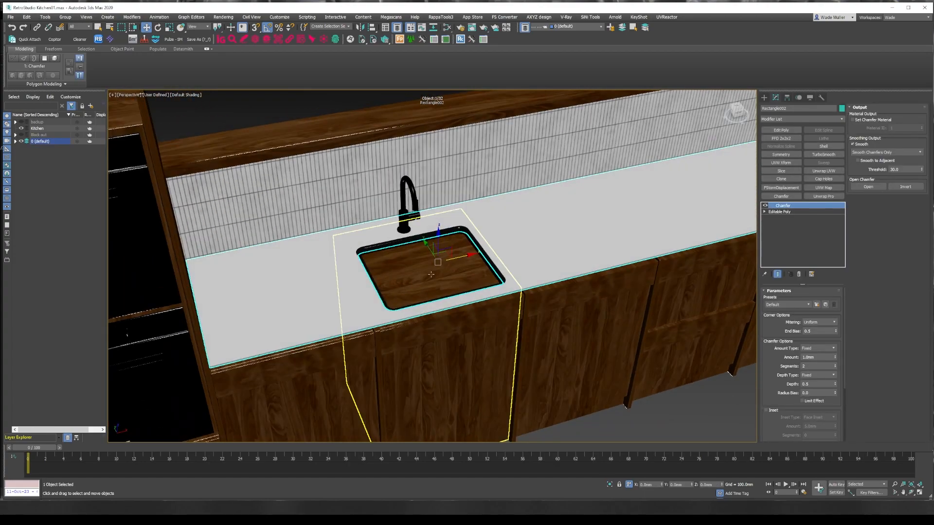
Step: Open the sink cabinet's base mesh for edge editing in a wireframe top view
left_click(779, 211)
key("F3")
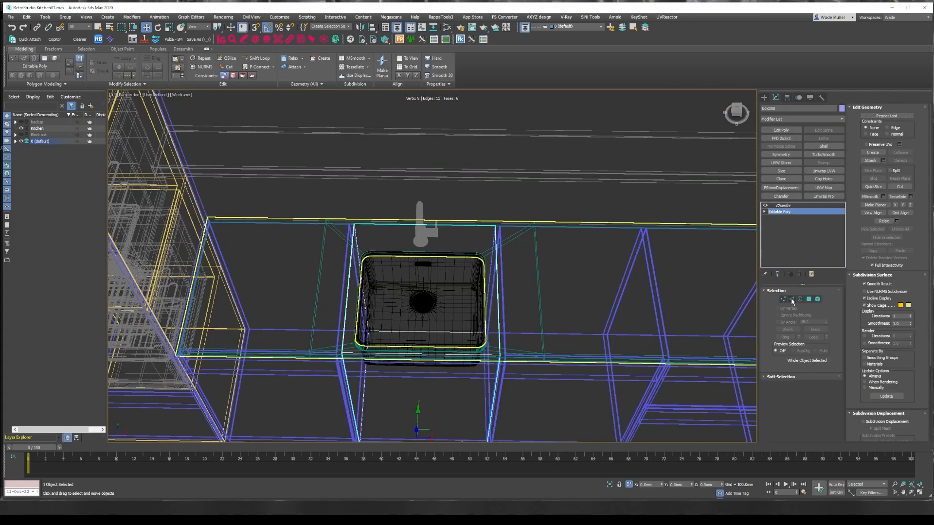
left_click(791, 300)
key("t")
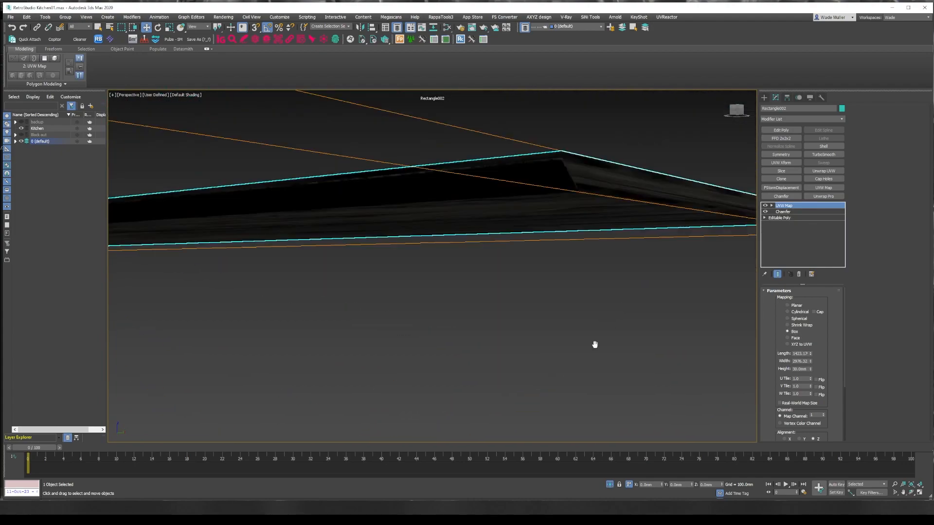
Step: Adjust the length of the benchtop's box UVW mapping
middle_click_drag(595, 345, 560, 397)
left_click_drag(812, 356, 812, 346)
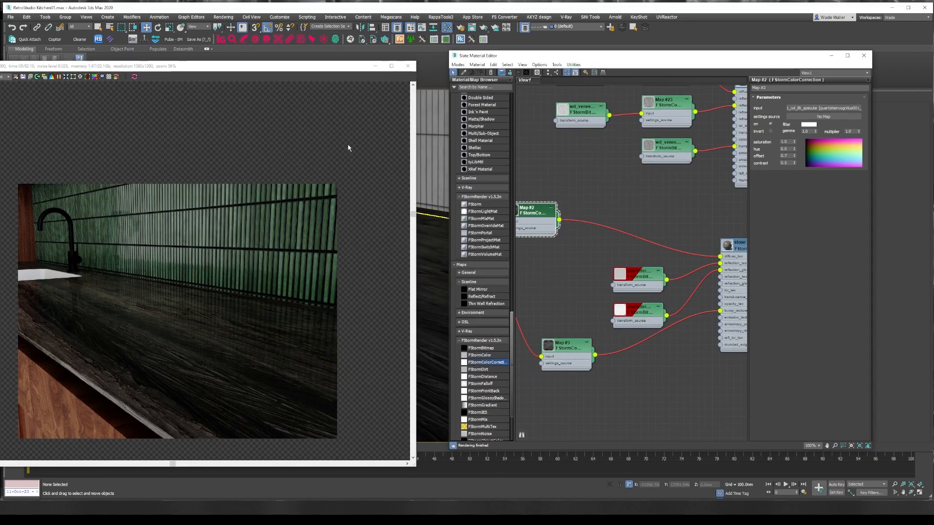
Step: Bring the Brushed Stainless with fingerprints material into the node view and assign it to the benchtop
scroll(481, 287, "down", 15)
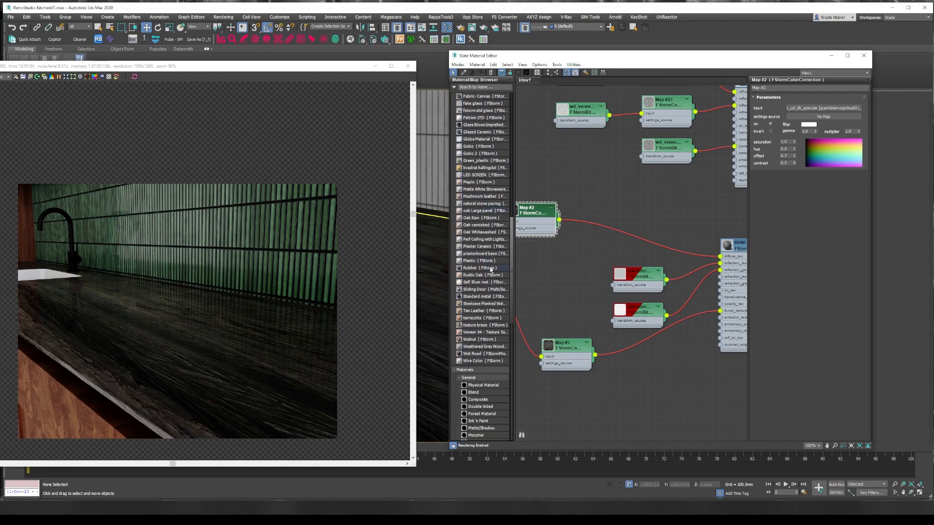
left_click_drag(679, 421, 680, 421)
middle_click_drag(681, 422, 701, 248)
right_click(723, 249)
left_click_drag(701, 239, 702, 356)
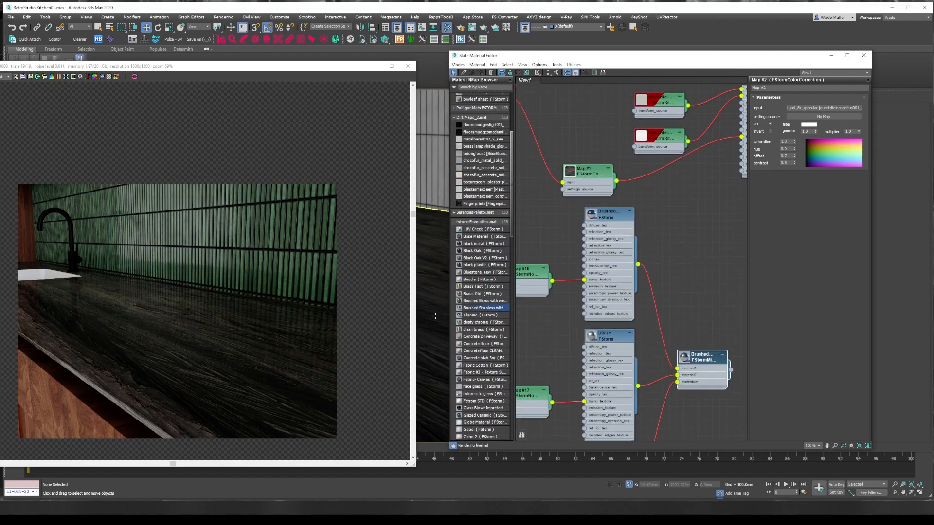
left_click(480, 74)
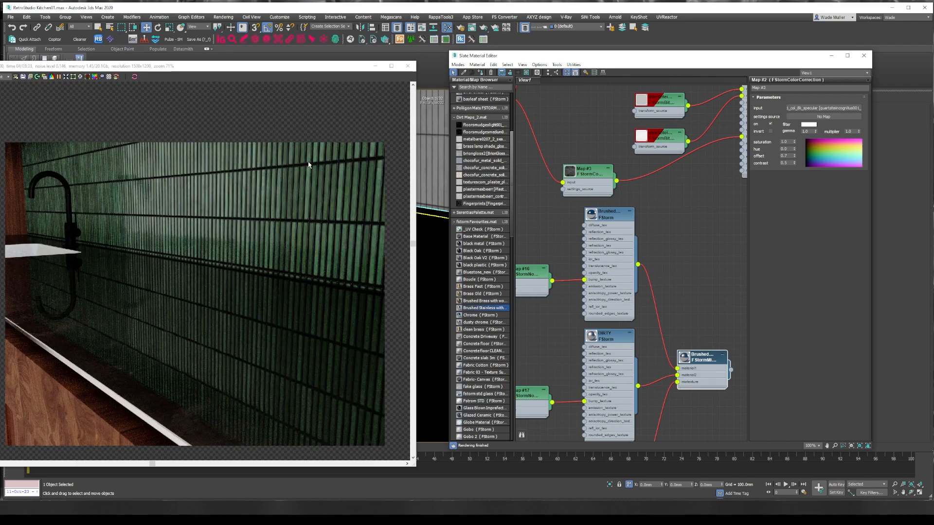
Step: Examine the stainless material's connected maps and the parameters of its Brushed Stainless Steel submaterial
mouse_move(551, 393)
middle_mouse_down()
mouse_move(626, 378)
mouse_move(580, 256)
mouse_move(608, 256)
middle_mouse_up()
double_click(610, 377)
double_click(569, 359)
double_click(648, 103)
left_click_drag(347, 66, 3, 61)
mouse_move(263, 214)
middle_mouse_down("alt")
mouse_move(288, 254)
mouse_move(275, 263)
middle_mouse_up("alt")
middle_click_drag(659, 95, 644, 156)
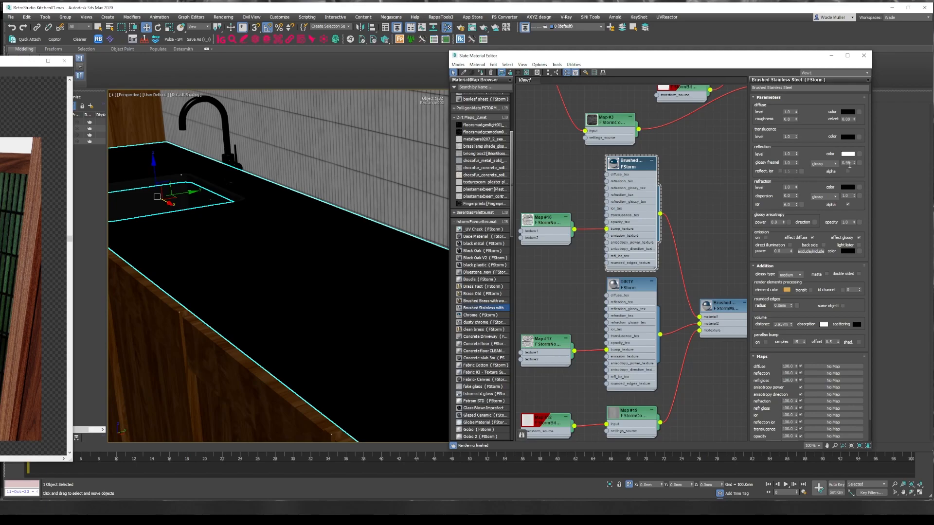
Step: Select the sink bowl under the benchtop and close the material editor
middle_click_drag(190, 233, 380, 257, "alt")
left_click(292, 312)
middle_click_drag(289, 272, 389, 268)
scroll(389, 268, "up", 5)
scroll(404, 243, "down", 6)
middle_click_drag(388, 221, 314, 257, "alt")
scroll(331, 268, "up", 4)
left_click(864, 55)
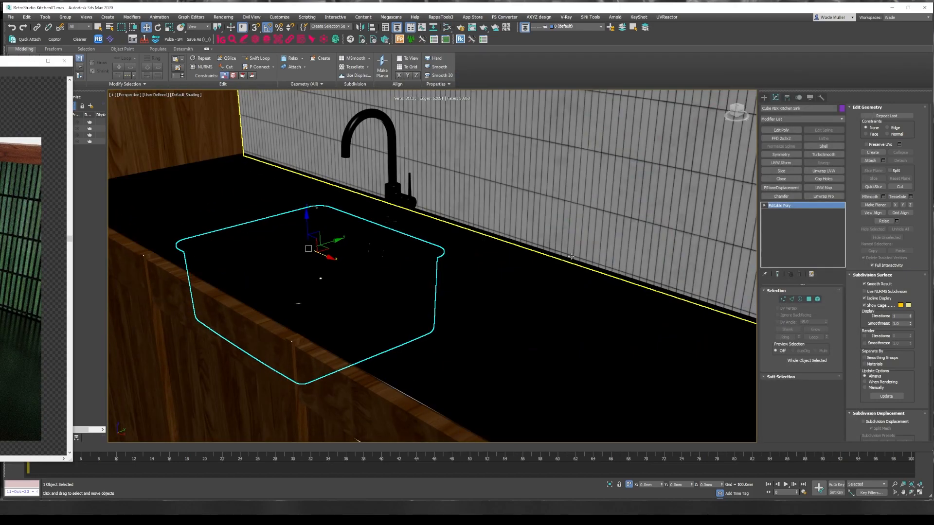
Step: Select the benchtop and display edged faces and the safe frame in the perspective view around the sink
left_click(541, 273)
key("F4")
scroll(448, 254, "up", 5)
middle_click_drag(452, 253, 608, 180)
scroll(580, 309, "down", 5)
middle_click_drag(581, 309, 512, 310)
key("shift+f")
Step: Create a test sphere on the benchtop beside the sink and raise it slightly
left_click(764, 98)
left_click(787, 148)
key("ctrl+z")
left_click_drag(504, 281, 533, 302)
left_click(788, 148)
left_click(787, 134)
key("w")
left_click_drag(512, 258, 512, 242)
Step: Add the Self Illum mat material to the node view and assign it to the test sphere
key("m")
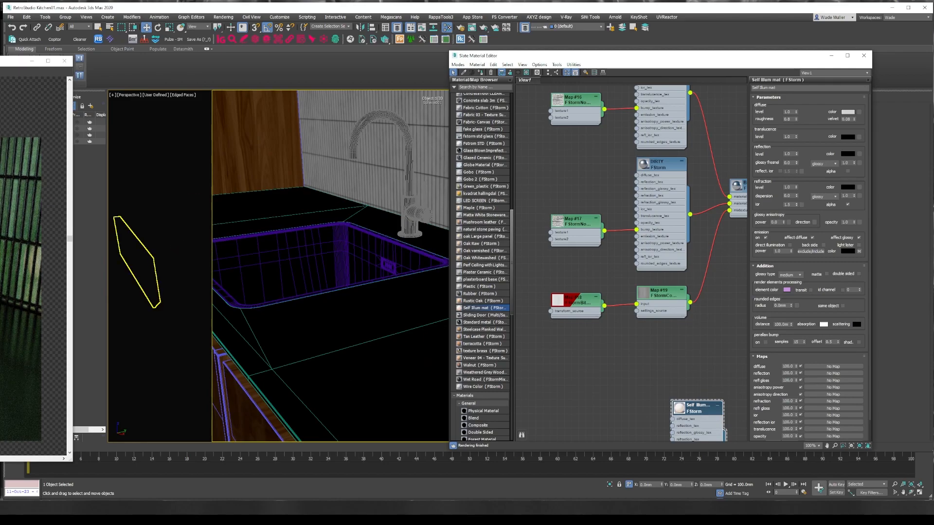
middle_click_drag(658, 269, 645, 336)
scroll(482, 219, "up", 9)
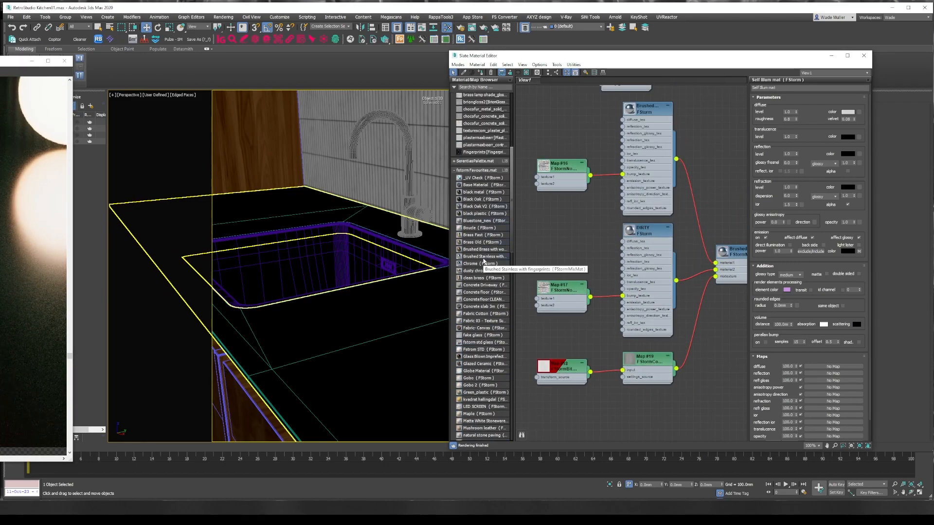
Step: Create a new FStorm material for the benchtop with diffuse level 0, white reflection colour and IOR 8.0
middle_click_drag(554, 335, 675, 220)
scroll(490, 409, "down", 10)
left_click_drag(797, 112, 795, 198)
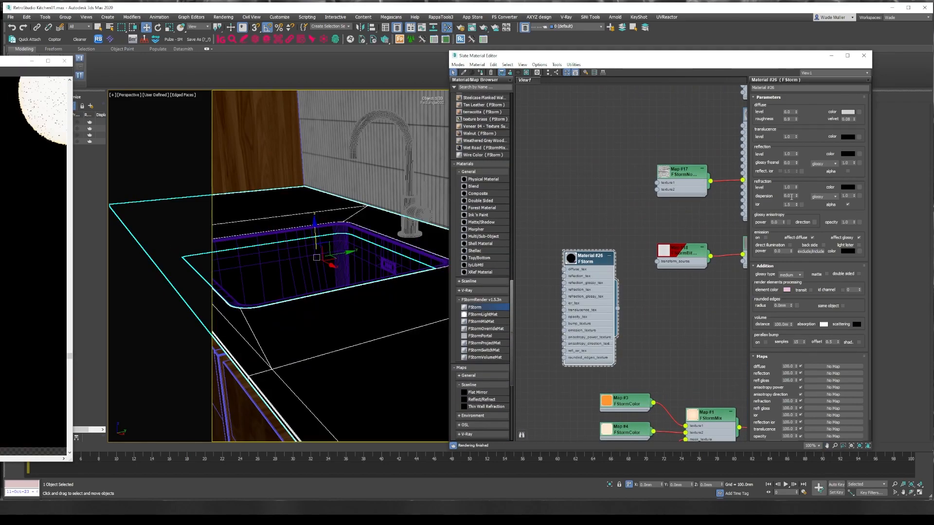
key("Return")
key("Return")
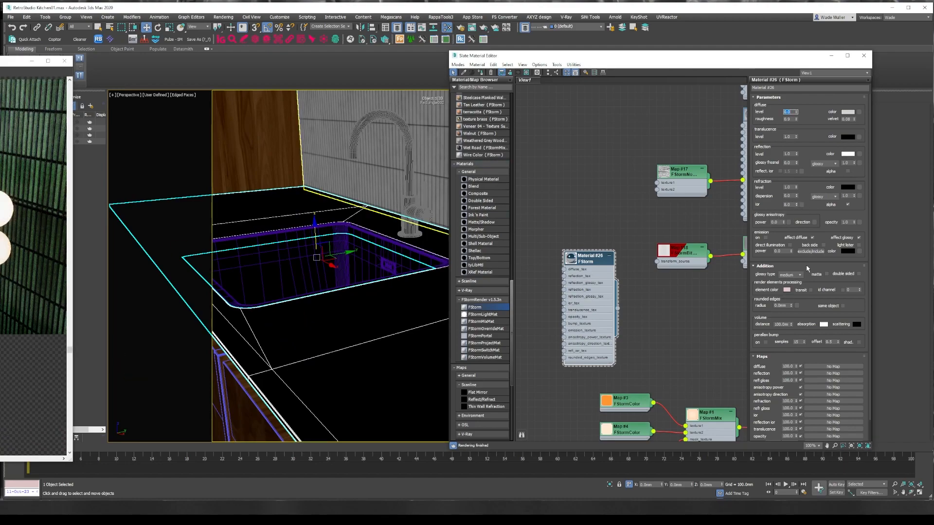
Step: Wire an FStormGradient map into the new material's anisotropy direction and set the glossy anisotropy power to 0.7
scroll(774, 172, "down", 2)
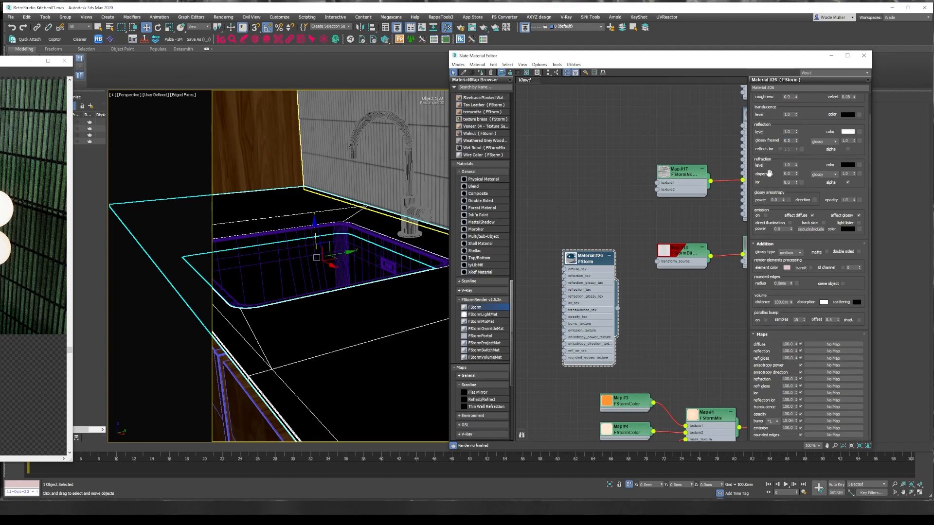
scroll(493, 328, "down", 5)
left_click_drag(493, 329, 528, 261)
middle_click_drag(527, 255, 583, 244)
left_click_drag(628, 256, 578, 314)
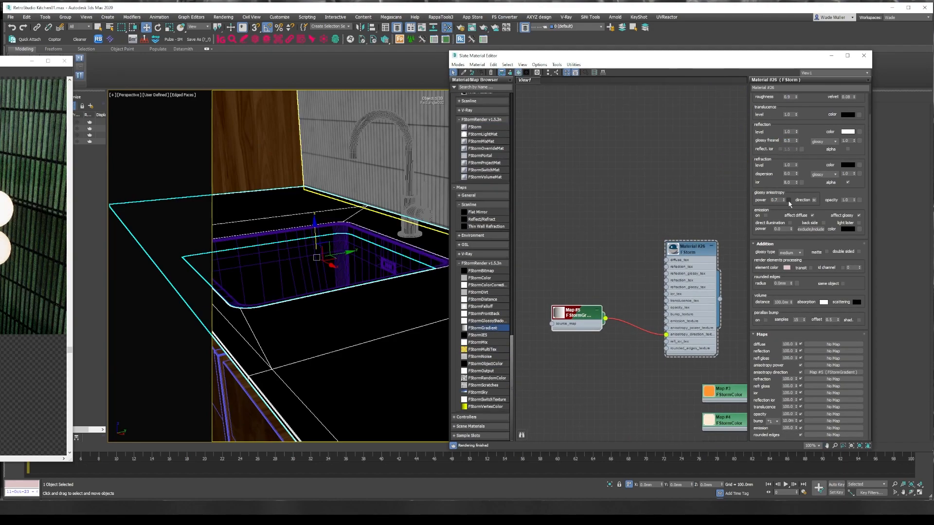
left_click(814, 199)
double_click(689, 248)
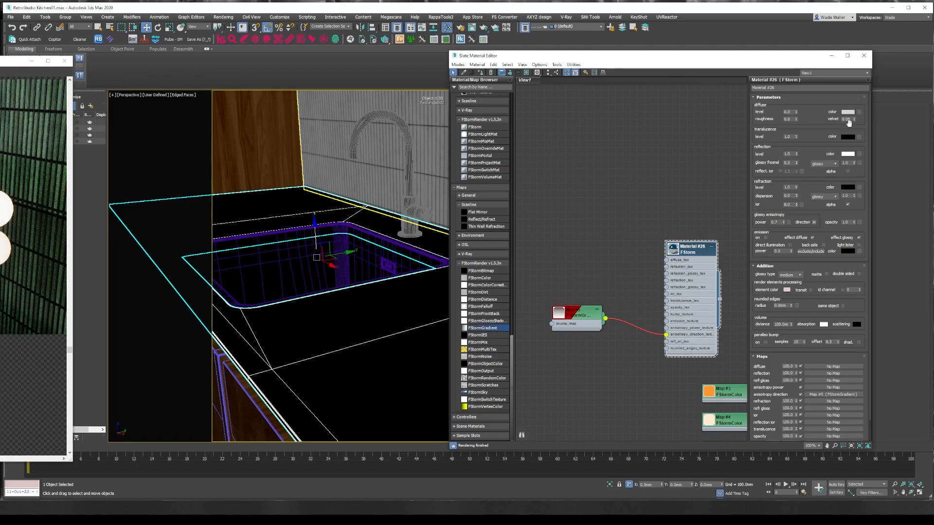
middle_click_drag(384, 334, 402, 319, "alt")
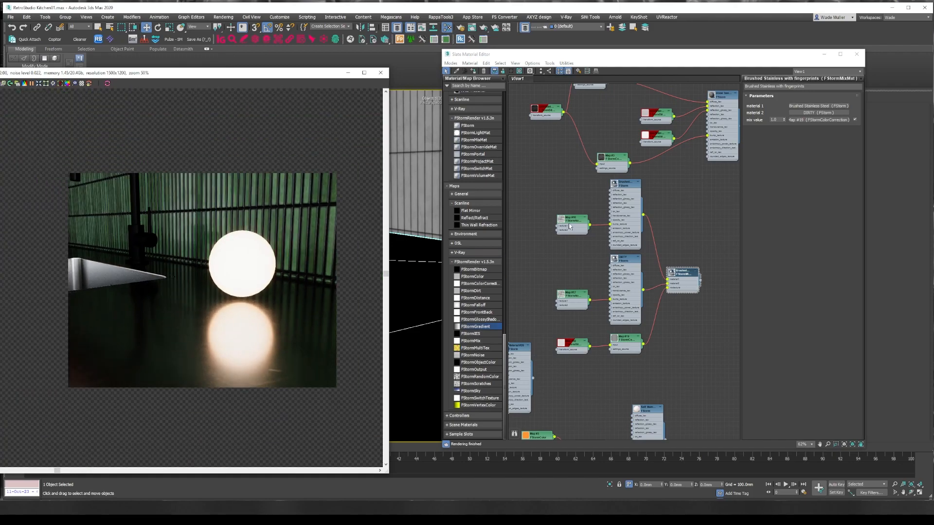
Step: Examine the Brushed Stainless Steel material's settings and its noise bump map alongside the rendered sphere reflection
double_click(625, 185)
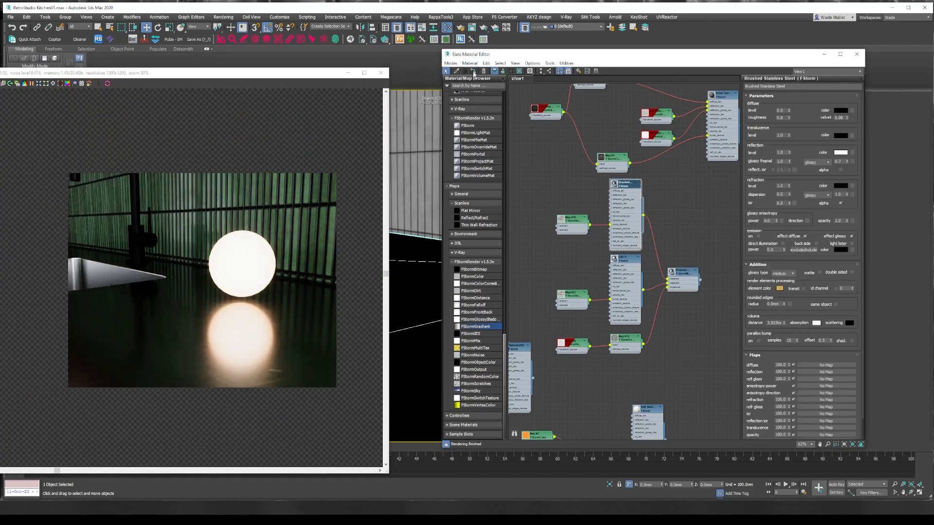
scroll(249, 363, "up", 7)
scroll(246, 364, "down", 4)
scroll(765, 395, "down", 2)
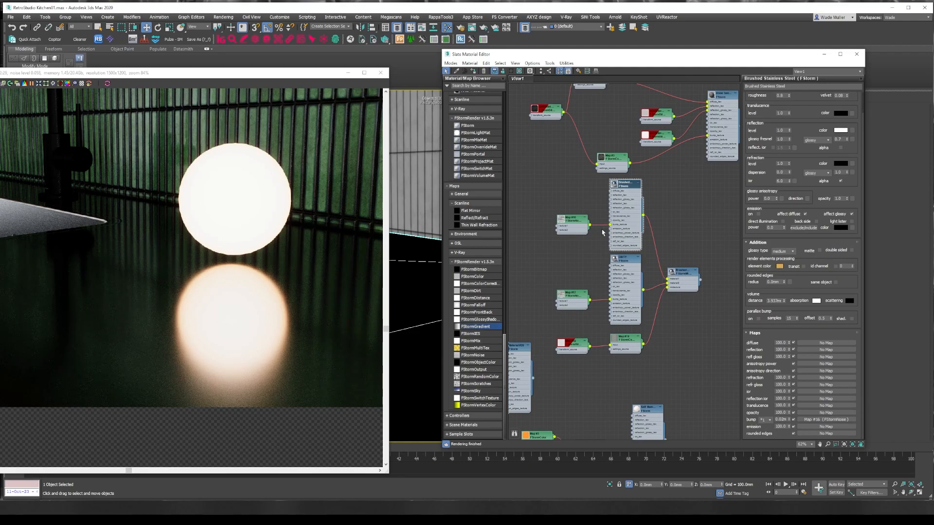
double_click(572, 221)
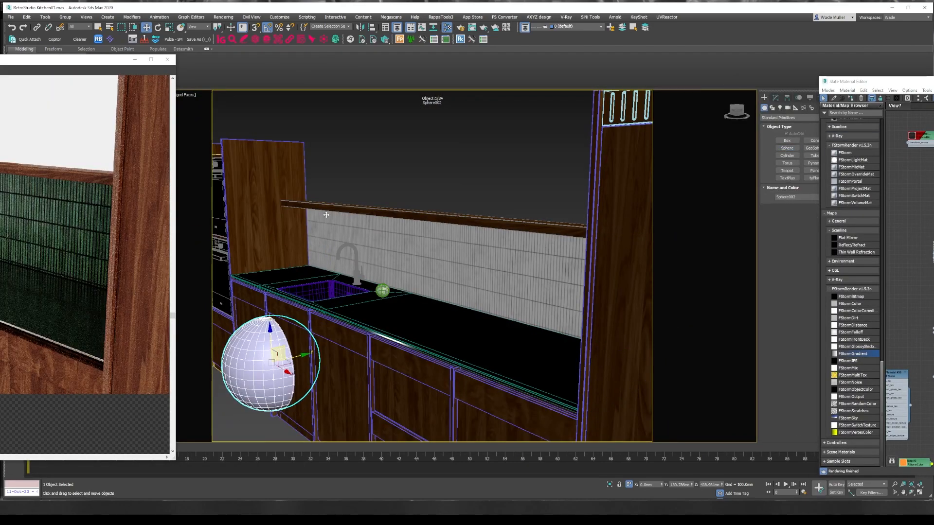
Step: Position the large test sphere in front of the cabinets and increase its segments for a smooth stainless preview
left_click_drag(328, 215, 330, 213)
scroll(329, 213, "down", 5)
middle_click_drag(414, 209, 389, 258, "alt")
left_click_drag(390, 260, 373, 284)
left_click(775, 98)
left_click_drag(809, 309, 783, 305)
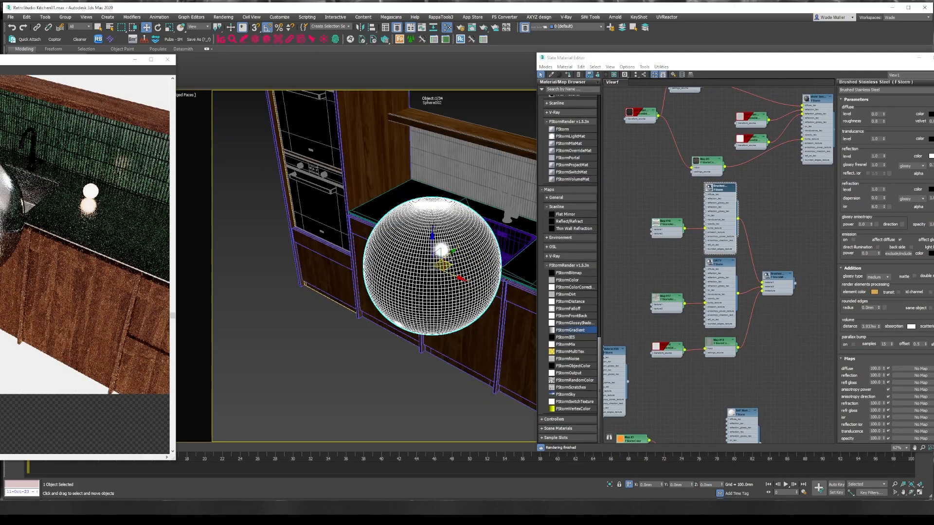
scroll(428, 267, "up", 5)
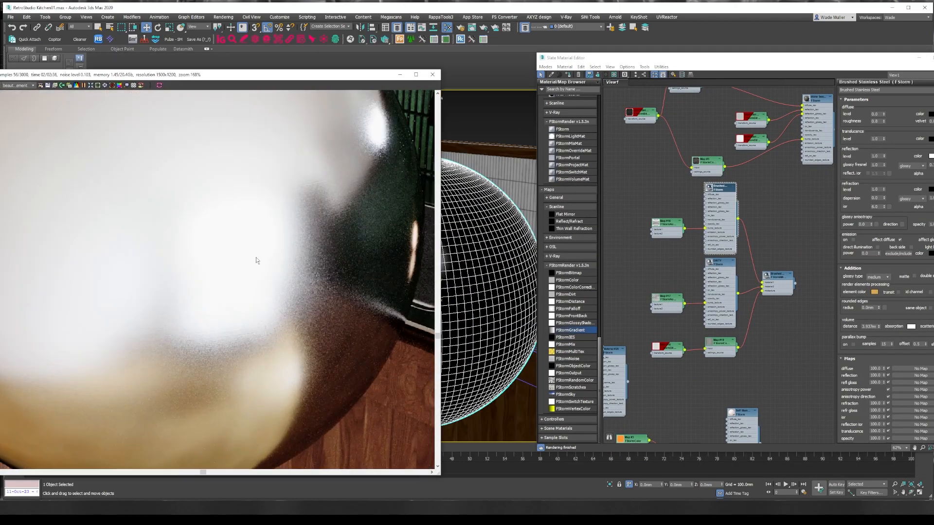
Step: Set the Brushed Stainless Steel material's bump amount to 0.1 mm, after trying 0.2
scroll(840, 433, "down", 1)
mouse_move(882, 423)
left_mouse_down()
mouse_move(852, 427)
mouse_move(858, 425)
left_mouse_up()
type("0.2")
key("Return")
scroll(349, 367, "up", 3)
scroll(350, 366, "down", 4)
type("0.1")
key("Return")
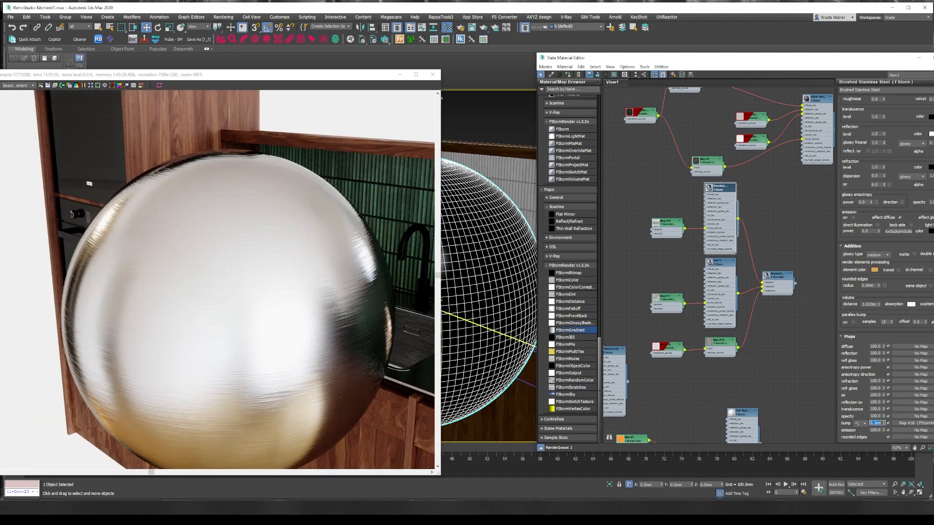
Step: Share the brushed steel's noise bump map with the DIRTY material and set the fingerprint bitmap's tiling to 300 mm
double_click(671, 224)
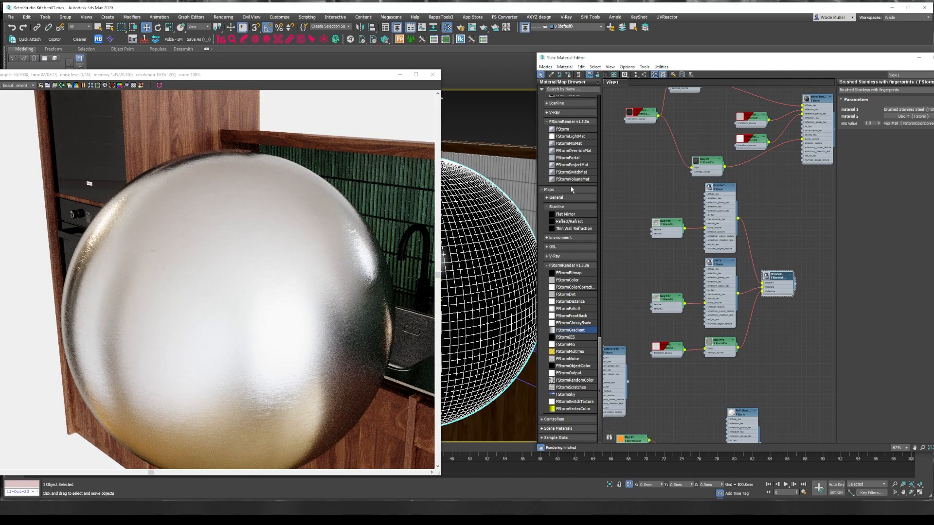
double_click(668, 300)
double_click(674, 344)
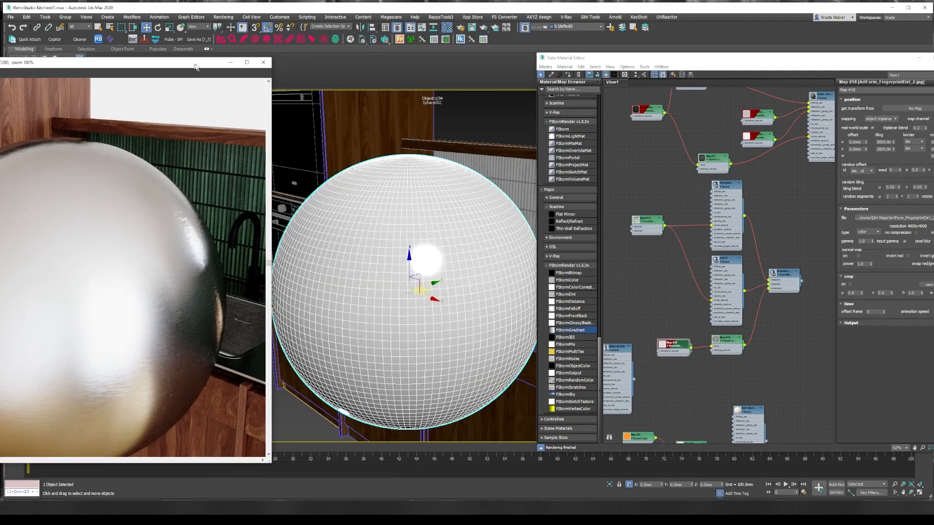
double_click(883, 142)
type("300")
key("Tab")
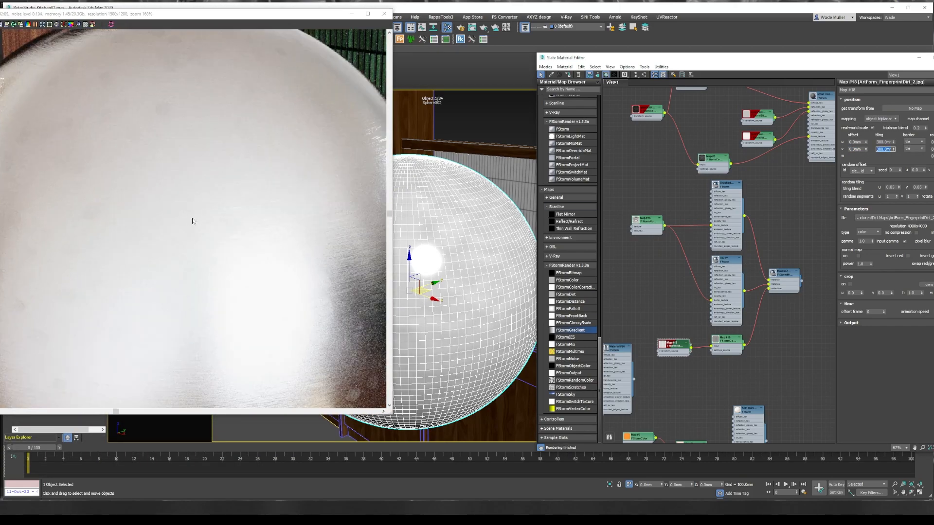
Step: Inspect the fingerprints on the rendered test sphere and the settings of the brushed steel and DIRTY materials
scroll(192, 220, "down", 3)
left_click_drag(697, 63, 697, 42)
left_click(726, 164)
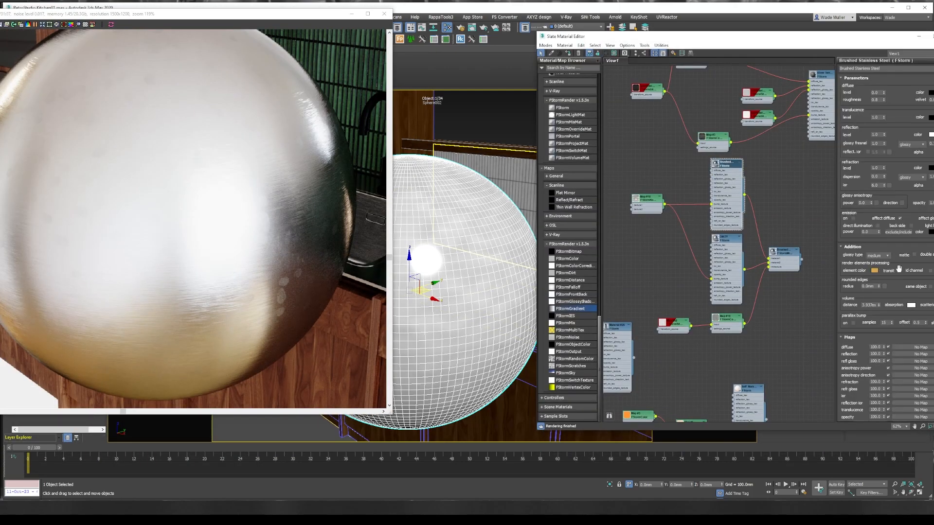
left_click(733, 242)
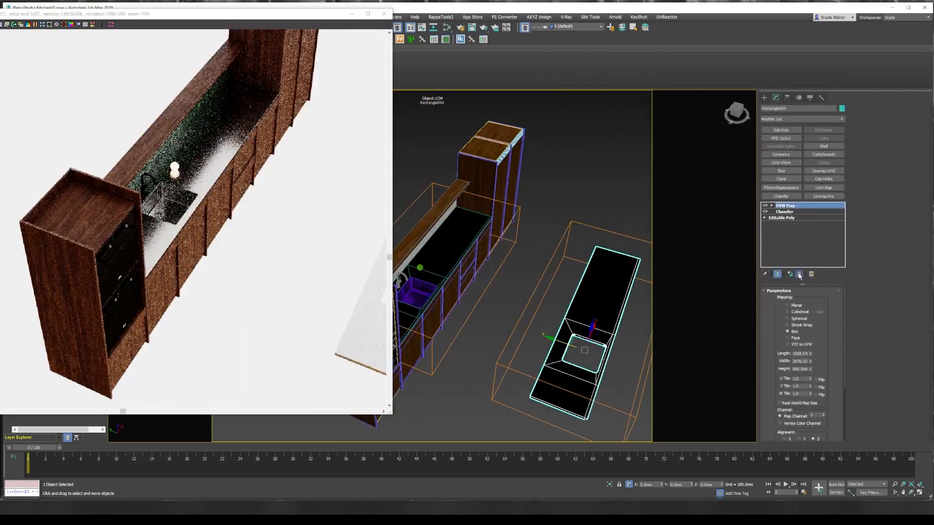
Step: Remove the UVW Map modifier from the separate benchtop copy and frame its surface near the sink cutout
scroll(451, 317, "up", 5)
middle_click_drag(451, 292, 451, 317, "alt")
scroll(451, 318, "up", 5)
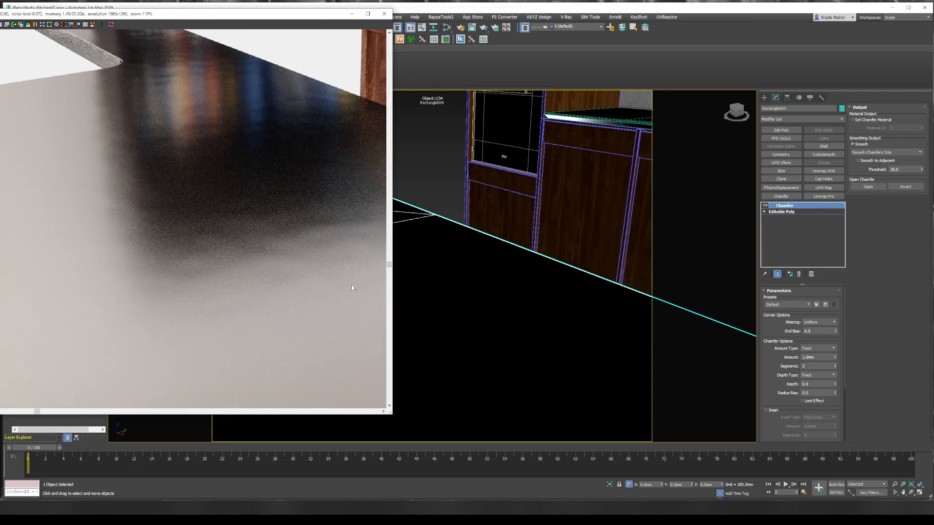
scroll(352, 285, "down", 3)
middle_click_drag(419, 275, 485, 316, "alt")
scroll(308, 275, "up", 3)
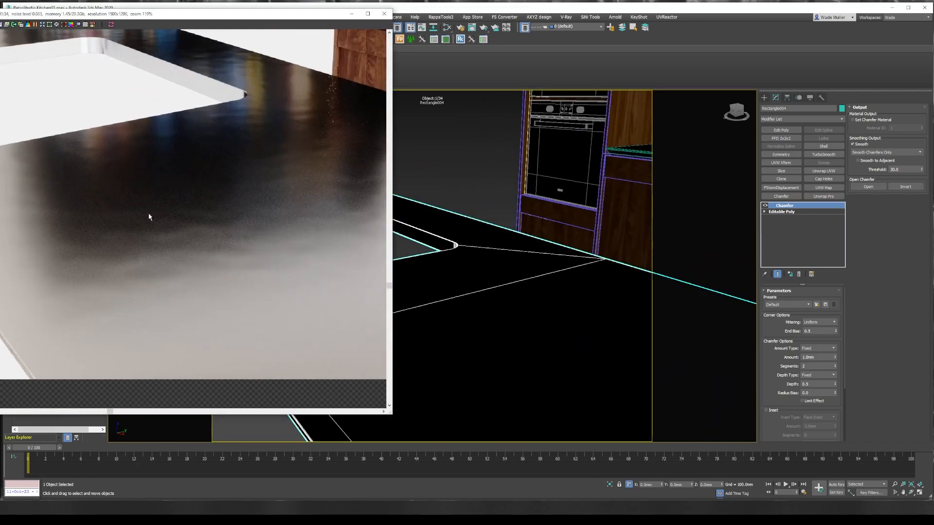
Step: Assign the Brushed Stainless with fingerprints mix material to the benchtop copy and check the fingerprint marks
key("m")
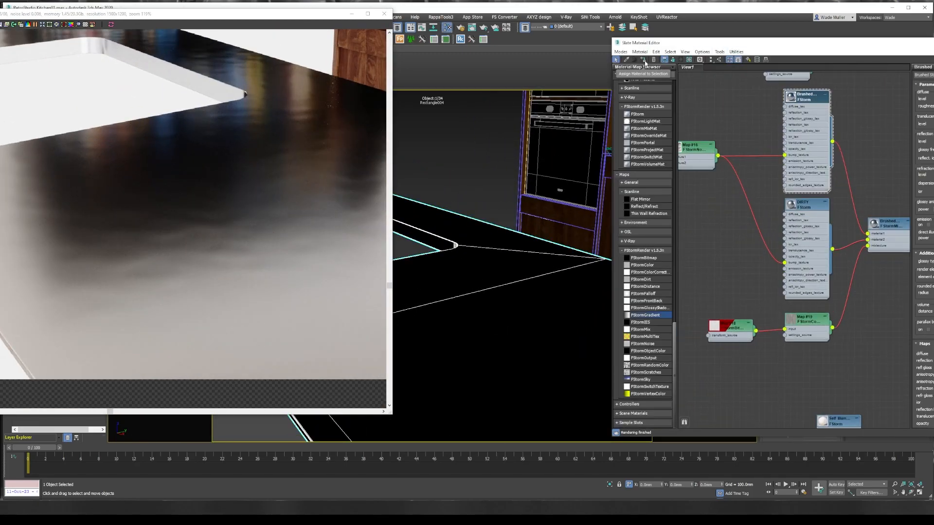
double_click(889, 226)
scroll(255, 209, "down", 3)
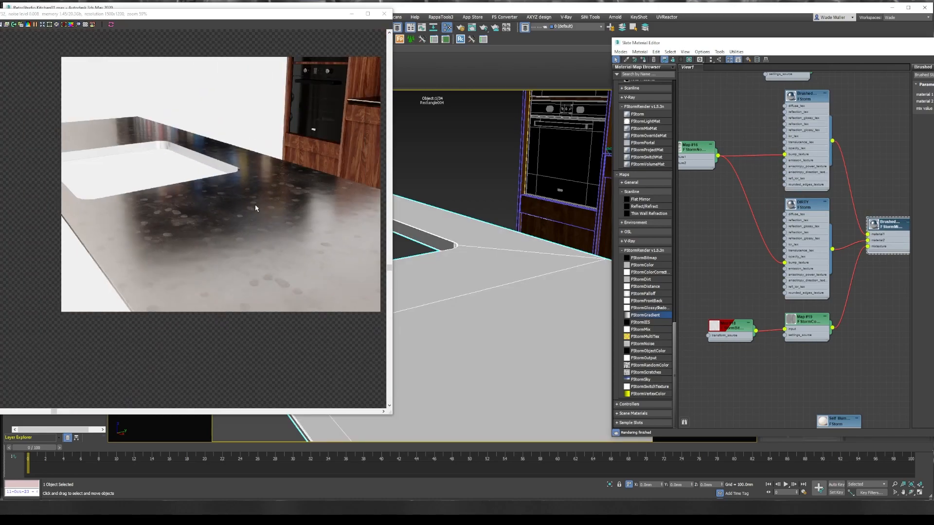
scroll(255, 208, "up", 5)
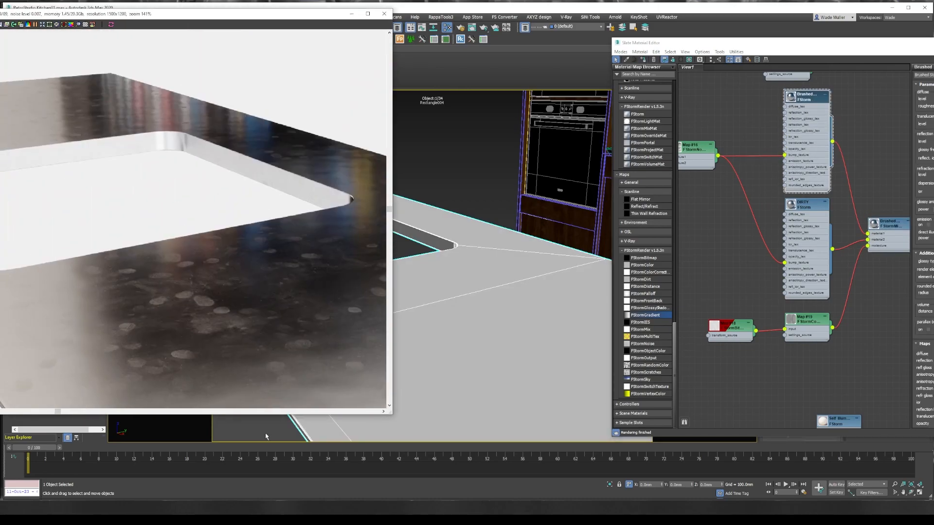
Step: Preview the noise map on the benchtop copy through a temporary FStorm material's diffuse and stretch it into fine brushed streaks
middle_click_drag(349, 197, 291, 56)
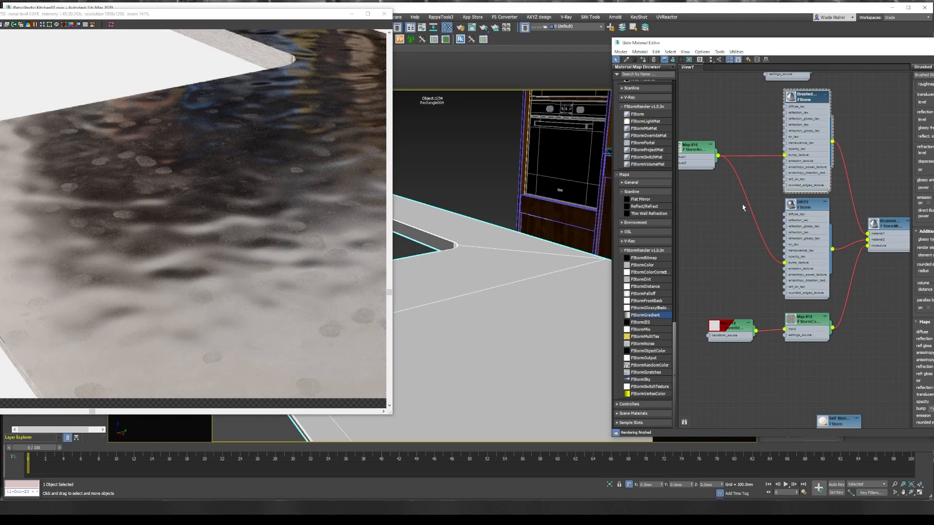
middle_click_drag(742, 207, 767, 236)
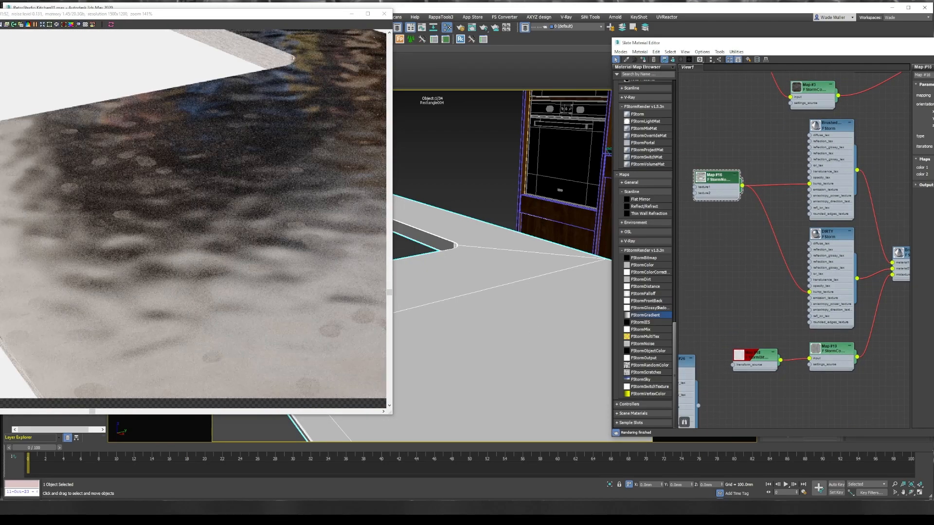
middle_click_drag(761, 286, 851, 292)
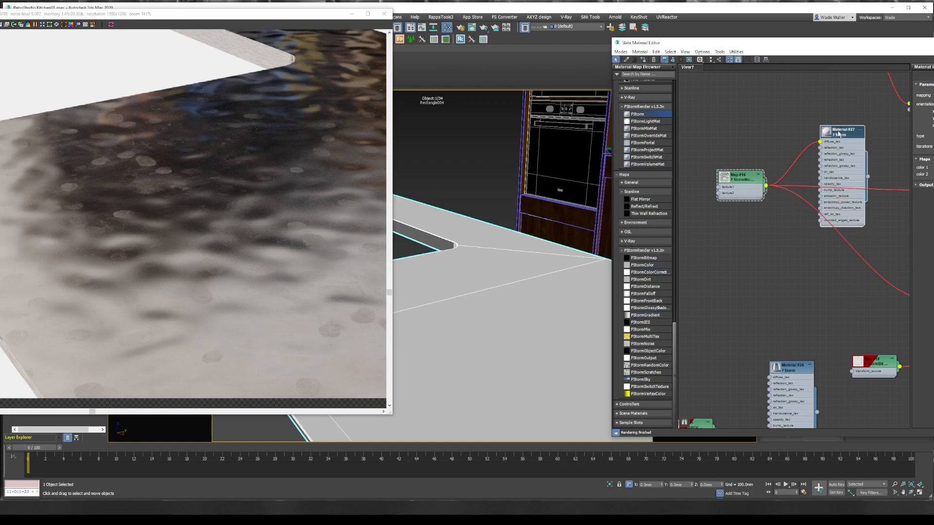
left_click(643, 59)
double_click(741, 178)
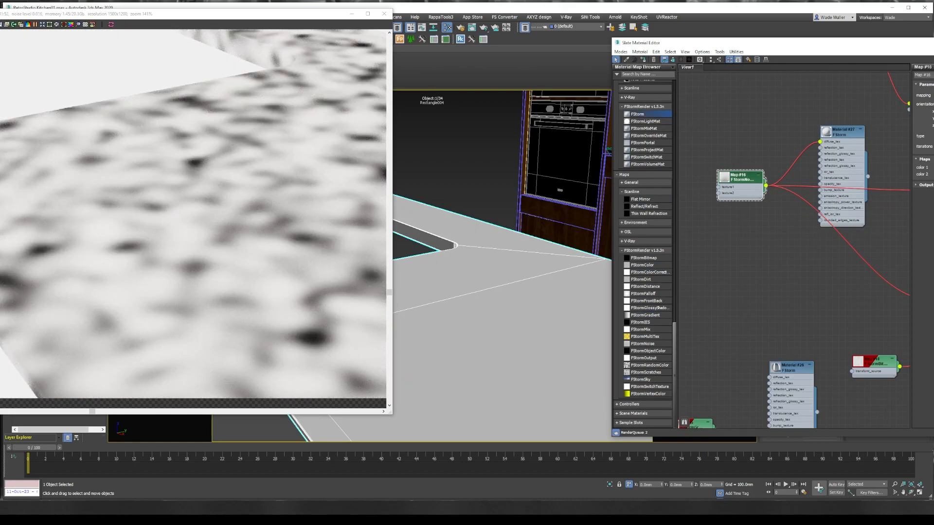
middle_click_drag(868, 224, 719, 210)
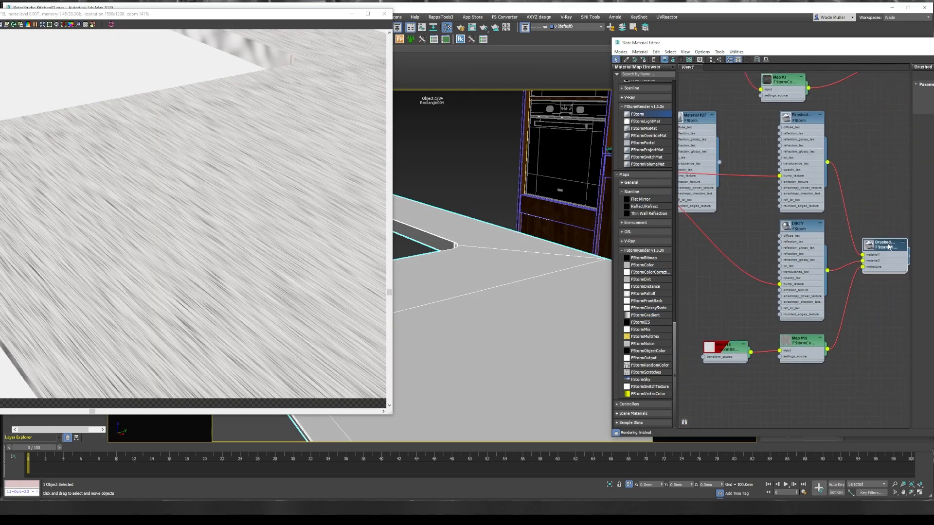
Step: Reassign the Brushed Stainless with fingerprints material to the benchtop copy and delete the temporary preview material
double_click(885, 244)
left_click(643, 59)
scroll(225, 209, "down", 3)
scroll(226, 209, "up", 1)
left_click(698, 123)
key("Delete")
Step: Reduce the bump strength of the brushed steel and DIRTY materials for a subtler brushed finish on the benchtop copy
middle_click_drag(793, 115, 883, 141)
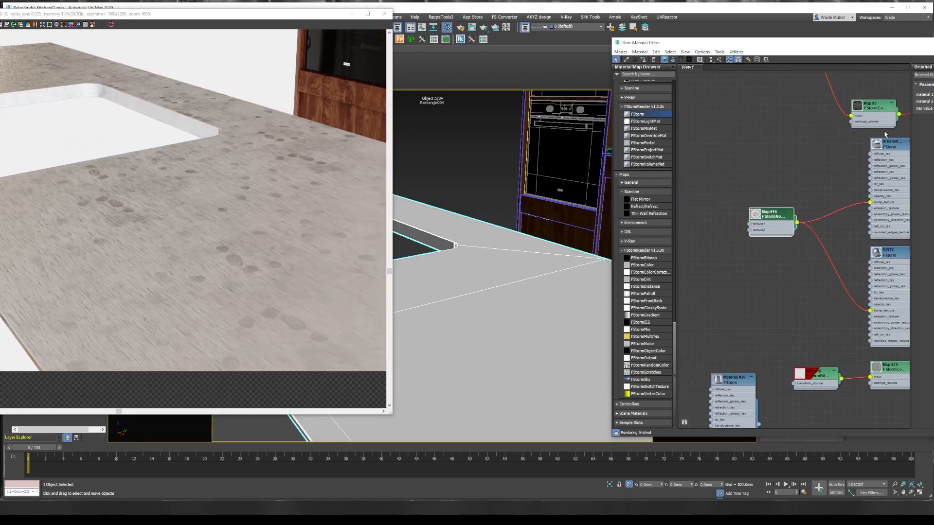
scroll(227, 288, "up", 5)
left_click(809, 334)
middle_click_drag(809, 334, 777, 325)
double_click(860, 245)
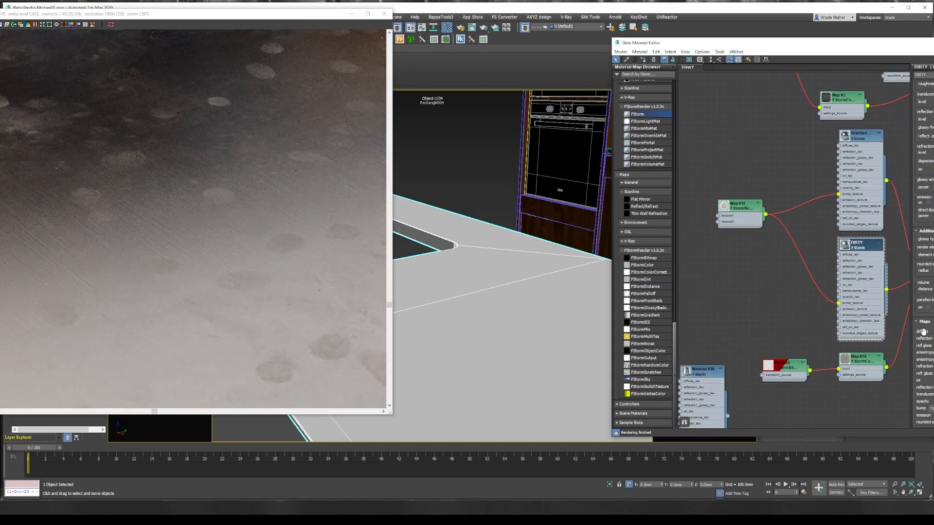
scroll(436, 207, "down", 5)
scroll(467, 195, "up", 3)
scroll(159, 218, "down", 2)
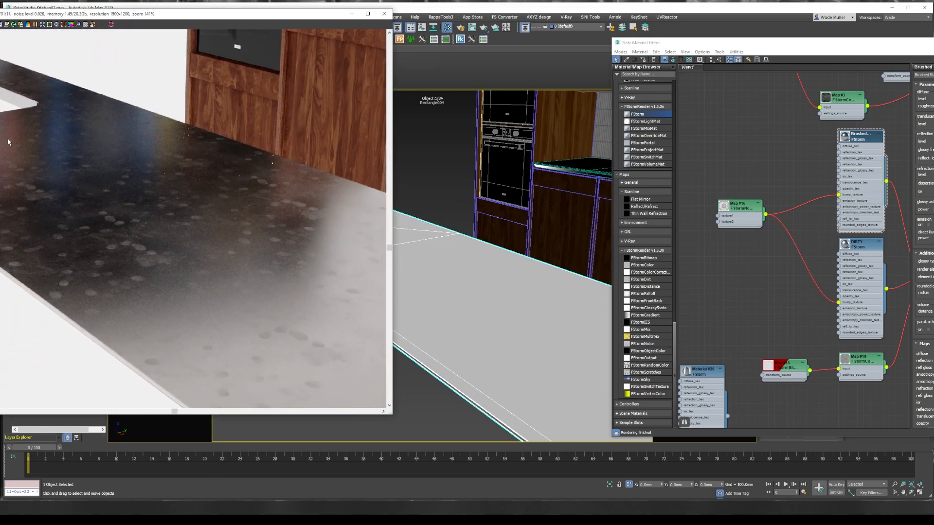
Step: Add an FStormMix map to the node view beside the fingerprint mask's colour correction
middle_click_drag(858, 425, 874, 350)
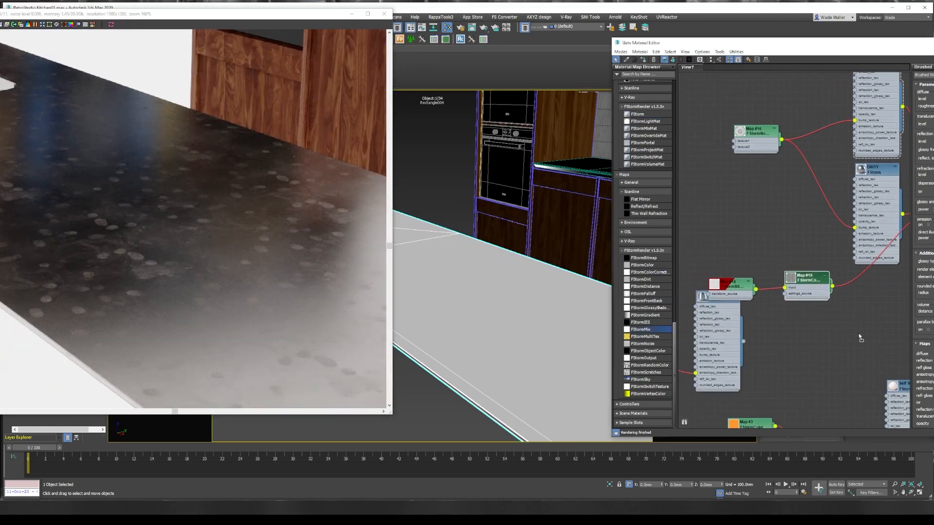
Step: Insert an FStormMix map between the fingerprint colour correction and the mix input of the brushed stainless mix material
left_click_drag(879, 44, 772, 35)
middle_click_drag(761, 341, 783, 323)
scroll(782, 324, "up", 1)
left_click_drag(745, 310, 786, 269)
left_click_drag(746, 252, 764, 282)
middle_click_drag(771, 297, 664, 312)
left_click_drag(710, 299, 757, 182)
middle_click_drag(639, 336, 687, 329)
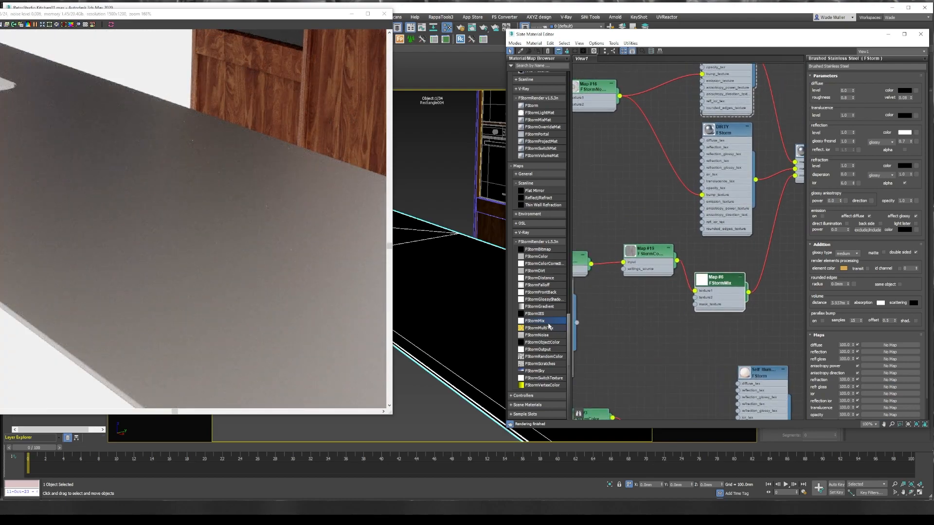
Step: Connect an FStormNoise map to the new mix map's mask and set it to 2 iterations and size 50
left_click_drag(593, 314, 594, 312)
left_click_drag(649, 312, 694, 305)
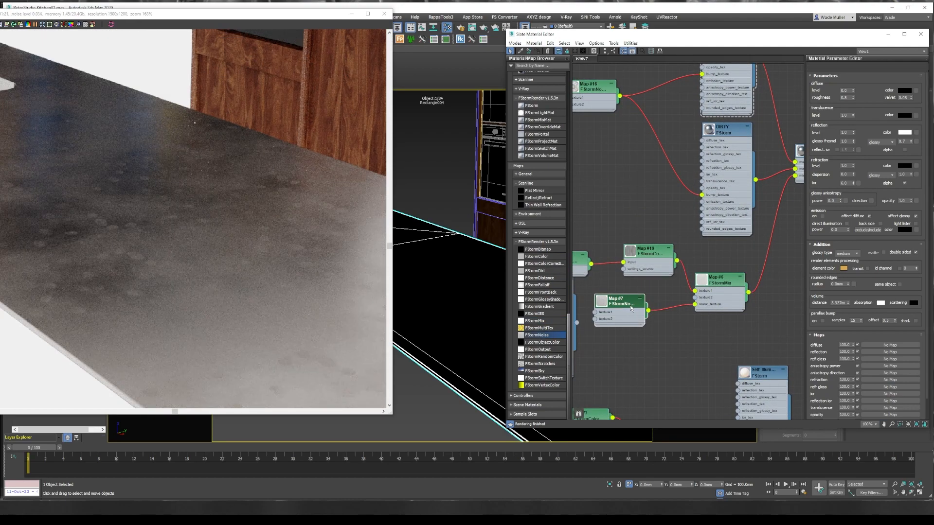
double_click(620, 302)
left_click_drag(834, 138, 810, 139)
type("2")
key("Return")
left_click_drag(909, 127, 887, 128)
type("50")
key("Return")
Step: Set the contrast of the fingerprint map's colour correction to 0.8
left_click(653, 262)
middle_click_drag(654, 263, 698, 270)
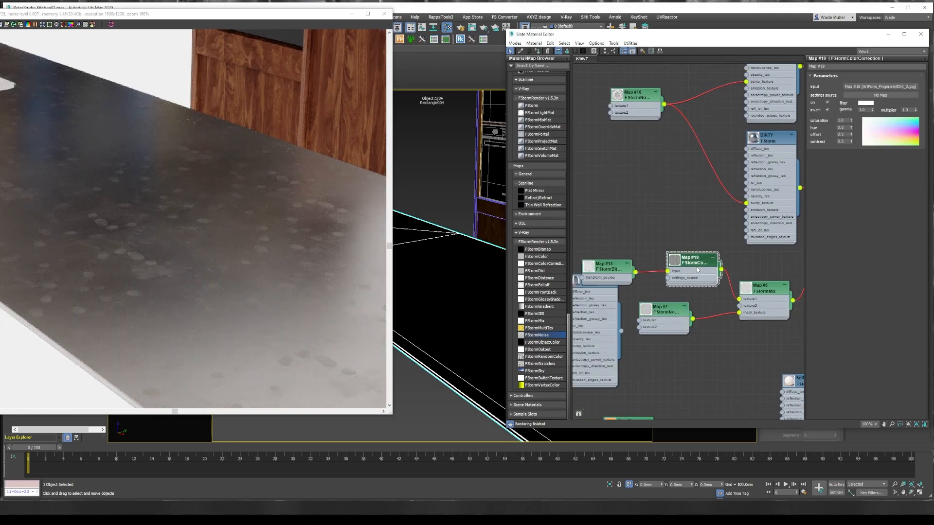
type("0.8")
key("Return")
Step: Insert an FStormColorCorrection between the mask noise and the mix map, with its contrast set to 0.8
double_click(665, 310)
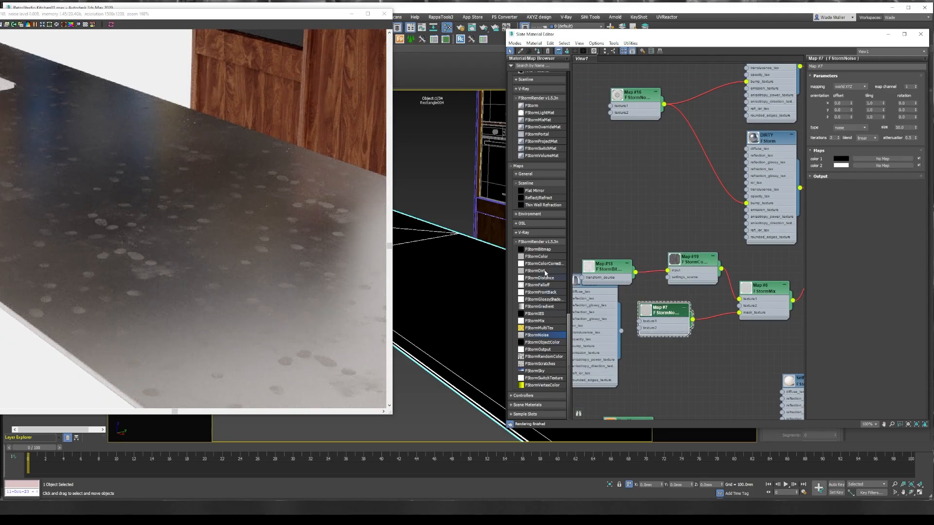
left_click_drag(544, 264, 714, 317)
double_click(715, 317)
double_click(842, 141)
type("0.8")
key("Return")
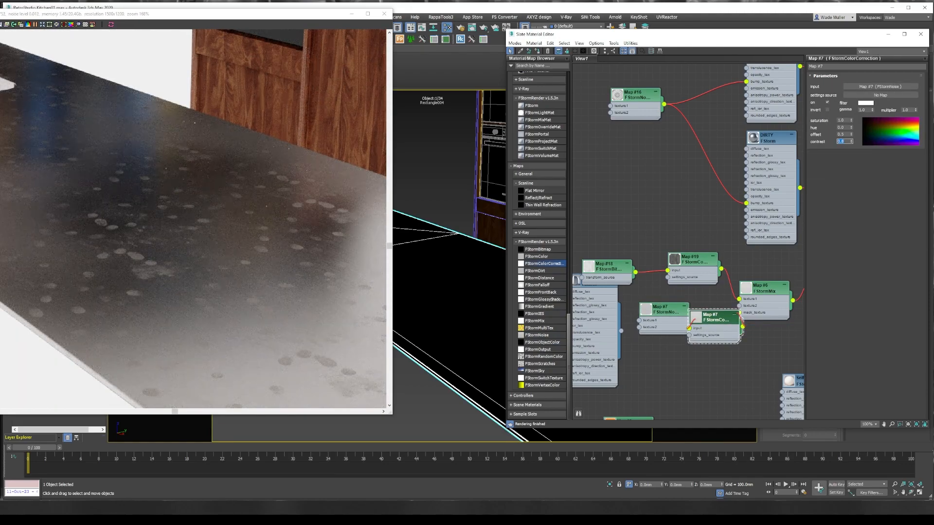
Step: Move the fingerprint colour correction to the mix map's second texture slot and inspect the prints in the render
left_click(709, 239)
left_click(702, 254)
scroll(115, 233, "up", 3)
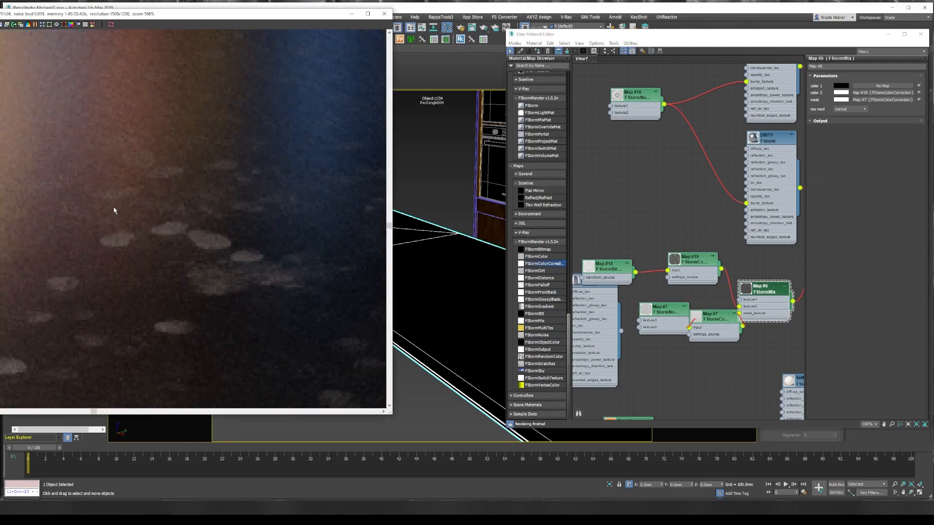
scroll(162, 223, "down", 5)
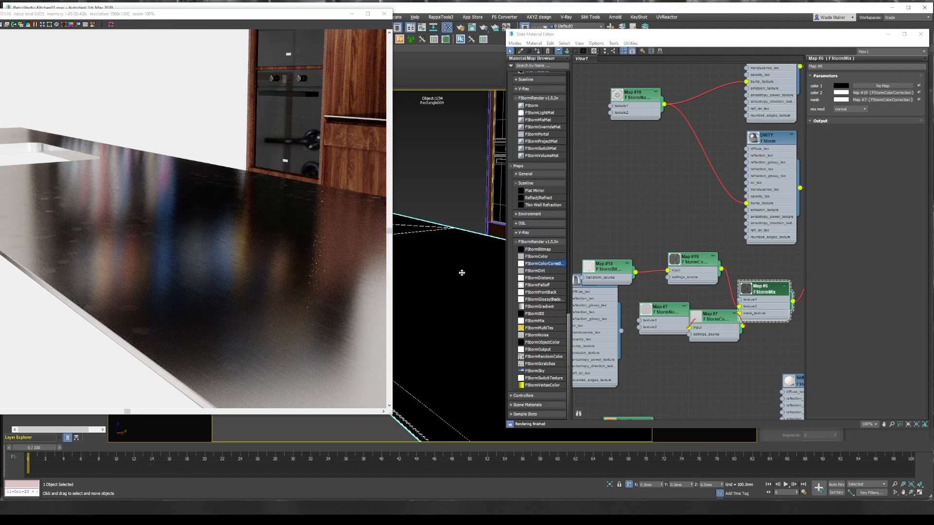
Step: Select the back worktop along the cabinets and open the Brushed Stainless with fingerprints material for editing
middle_click_drag(461, 272, 450, 275, "alt")
scroll(121, 296, "up", 5)
scroll(121, 296, "down", 4)
mouse_move(450, 223)
middle_mouse_down("alt")
mouse_move(401, 225)
mouse_move(445, 219)
middle_mouse_up("alt")
scroll(131, 279, "up", 2)
middle_click_drag(396, 158, 434, 256)
left_click(434, 257)
left_click(921, 34)
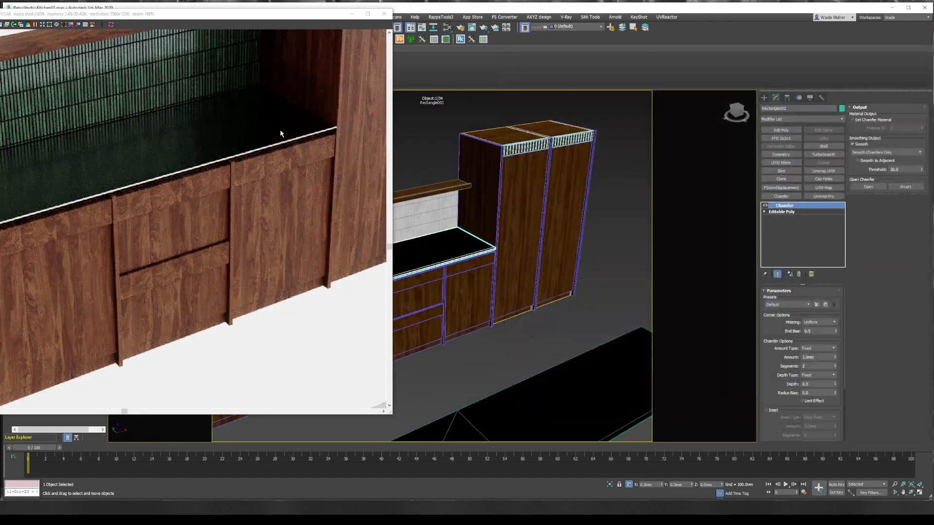
key("m")
double_click(752, 243)
Step: Frame the sink area and set the fingerprint bitmap's random segments to 2 in both U and V
mouse_move(488, 232)
middle_mouse_down("alt")
mouse_move(421, 244)
mouse_move(423, 233)
middle_mouse_up("alt")
scroll(456, 237, "up", 5)
scroll(164, 224, "down", 5)
middle_click_drag(579, 336, 628, 304)
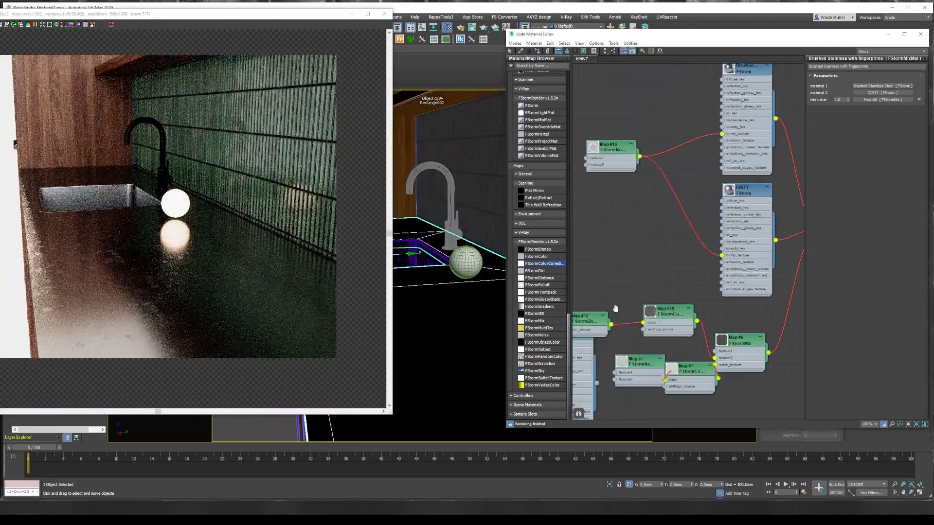
double_click(590, 319)
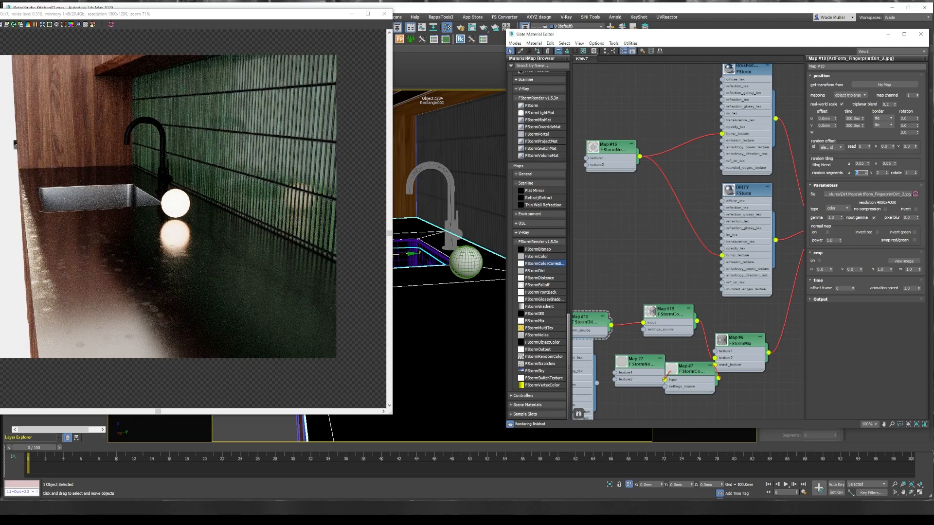
left_click_drag(592, 323, 604, 302)
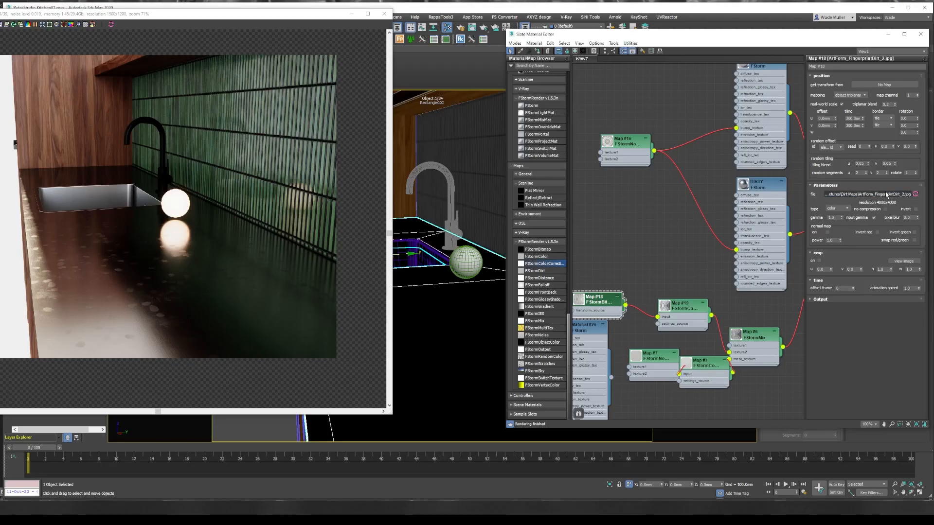
Step: Load a different image file into the fingerprint bitmap and set its tiling size to 600 mm
left_click(846, 194)
double_click(832, 217)
type("600")
key("Tab")
Step: Set the size of the noise map that drives the bump of both steel materials to 0.5
left_click(635, 152)
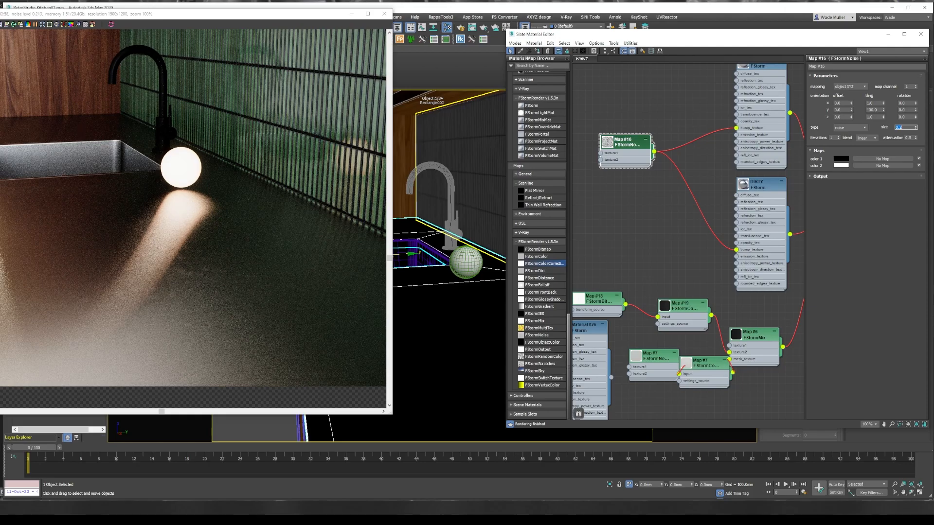
type("0.5")
key("Return")
scroll(194, 205, "up", 4)
scroll(195, 205, "down", 5)
middle_click_drag(653, 253, 652, 302)
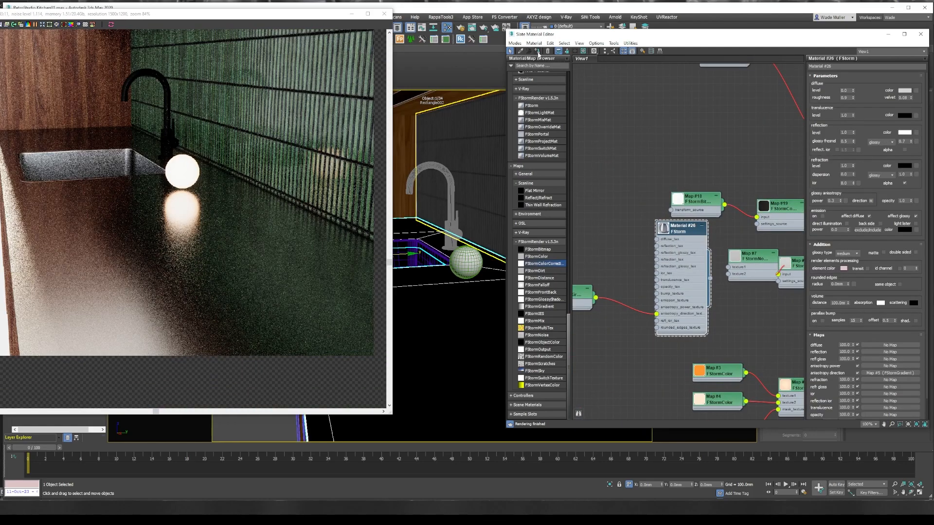
middle_click_drag(763, 230, 699, 182)
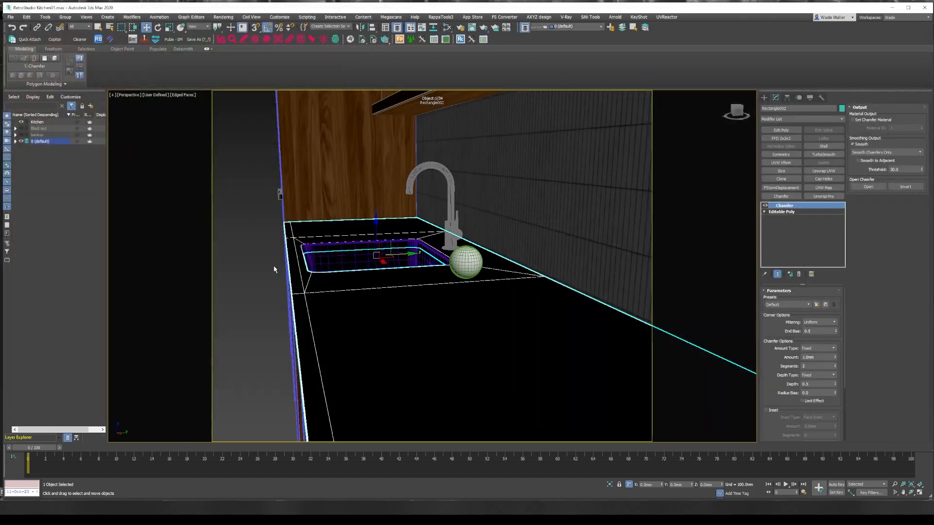
Step: Select the tiled backsplash and open its UVW Map modifier in the front view
scroll(307, 345, "down", 10)
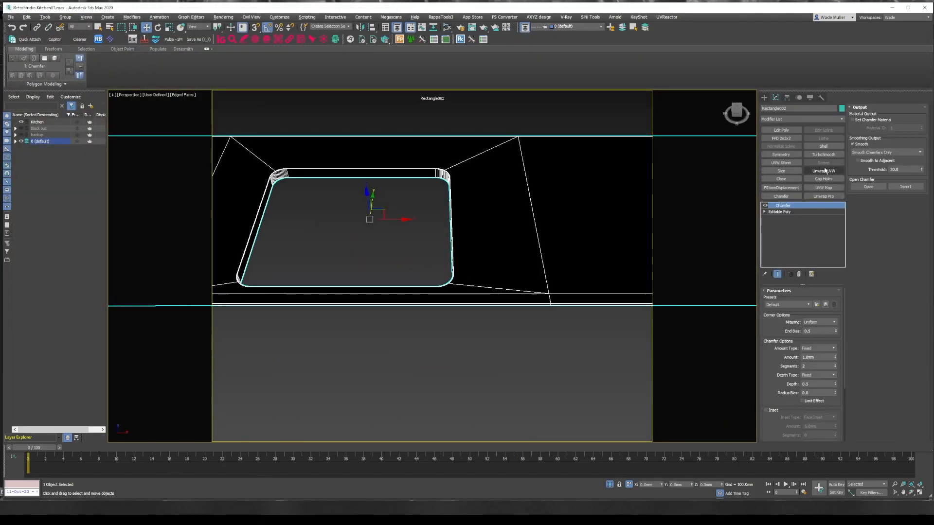
left_click(780, 217)
middle_click_drag(470, 263, 504, 314, "alt")
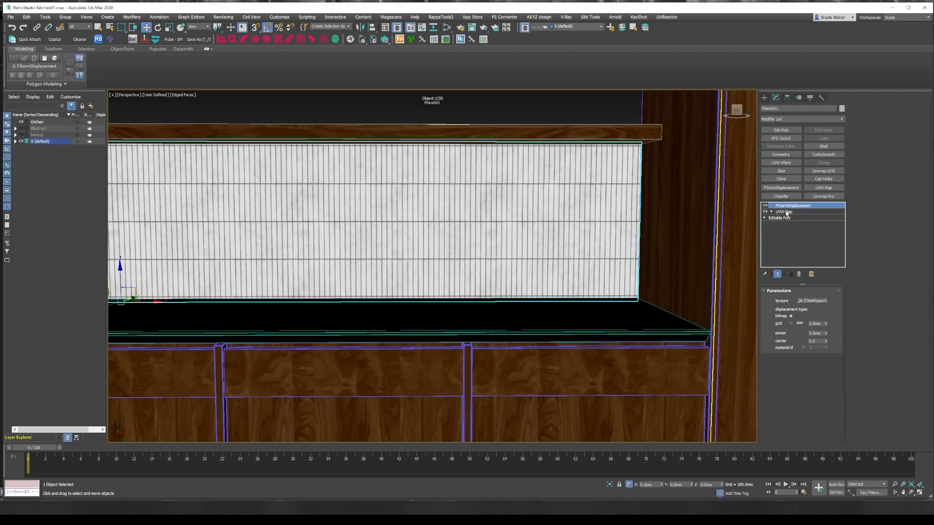
left_click(780, 217)
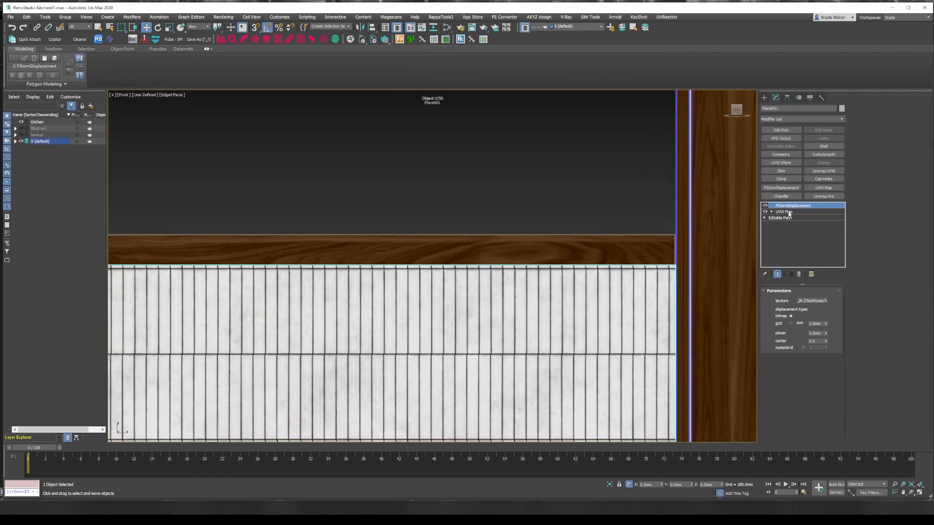
middle_click_drag(639, 354, 634, 342)
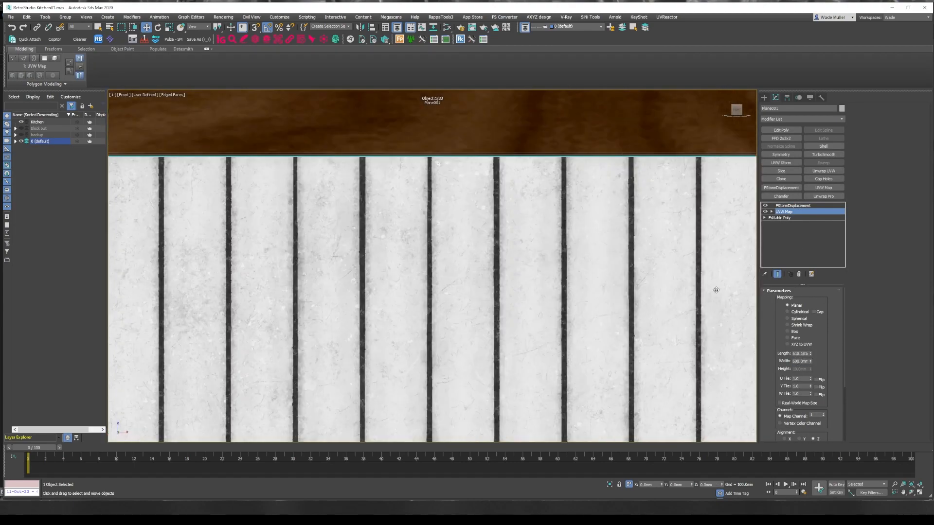
Step: Fine-tune the backsplash's UVW Map length so the tile rows line up with the underside of the shelf
left_click(811, 355)
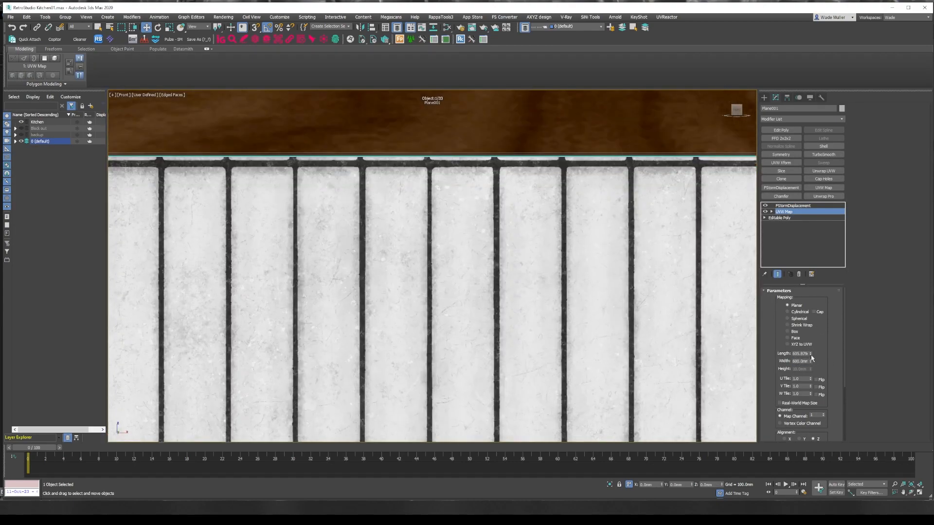
scroll(681, 356, "down", 6)
middle_click_drag(676, 358, 599, 112)
scroll(194, 205, "down", 2)
middle_click_drag(194, 205, 393, 228)
scroll(392, 227, "up", 1)
scroll(414, 272, "down", 3)
scroll(413, 292, "up", 2)
scroll(386, 295, "up", 1)
left_click(811, 356)
middle_click_drag(492, 129, 517, 421)
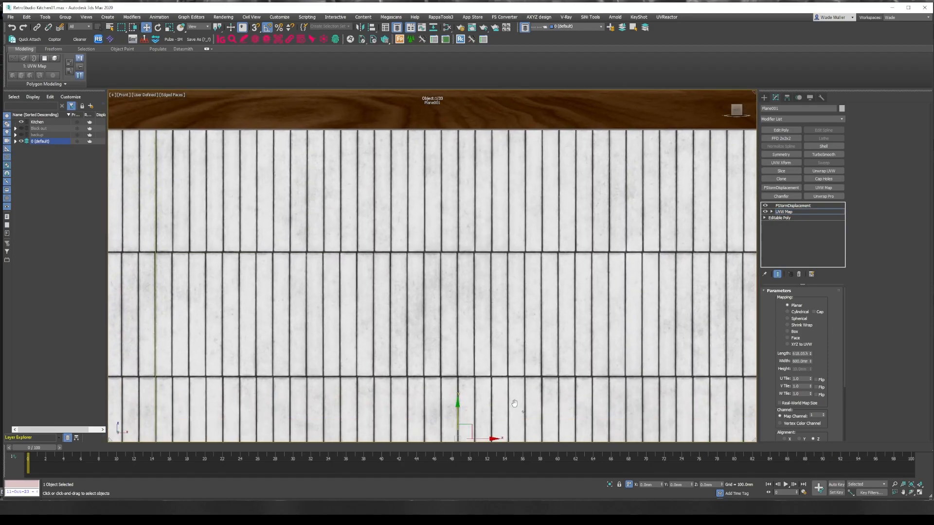
Step: Render the sink area from a perspective view and examine the backsplash tiles and worktop up close
scroll(523, 380, "down", 3)
left_click(680, 177)
key("p")
scroll(584, 209, "down", 4)
middle_click_drag(559, 209, 419, 243, "alt")
scroll(401, 247, "up", 4)
key("shift+q")
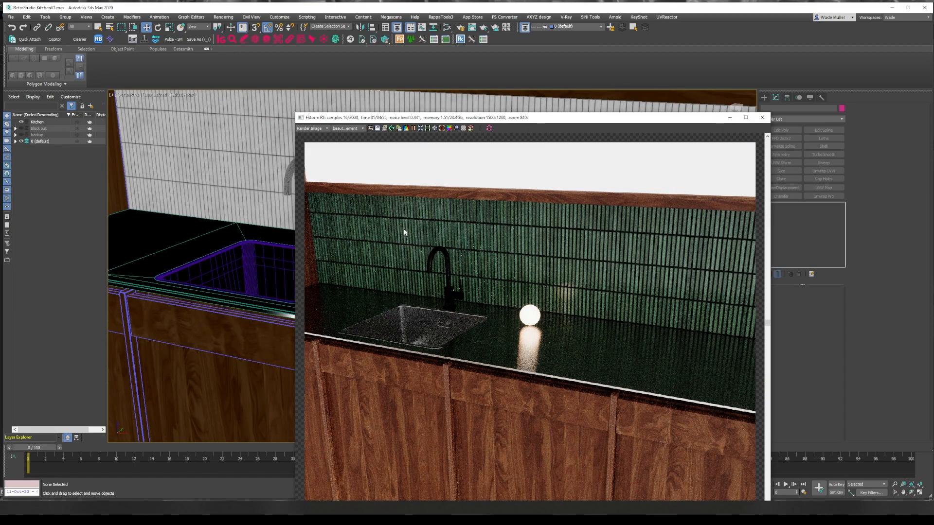
scroll(462, 375, "up", 4)
scroll(487, 292, "down", 3)
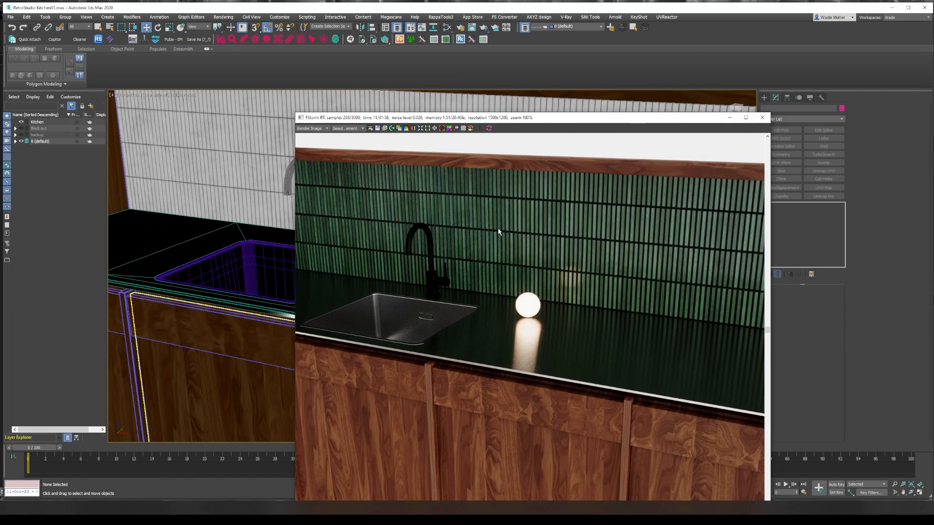
Step: Set the Brushed Stainless Steel material's diffuse level to 0.2 with a grey colour, and give the DIRTY material a grey diffuse colour
key("m")
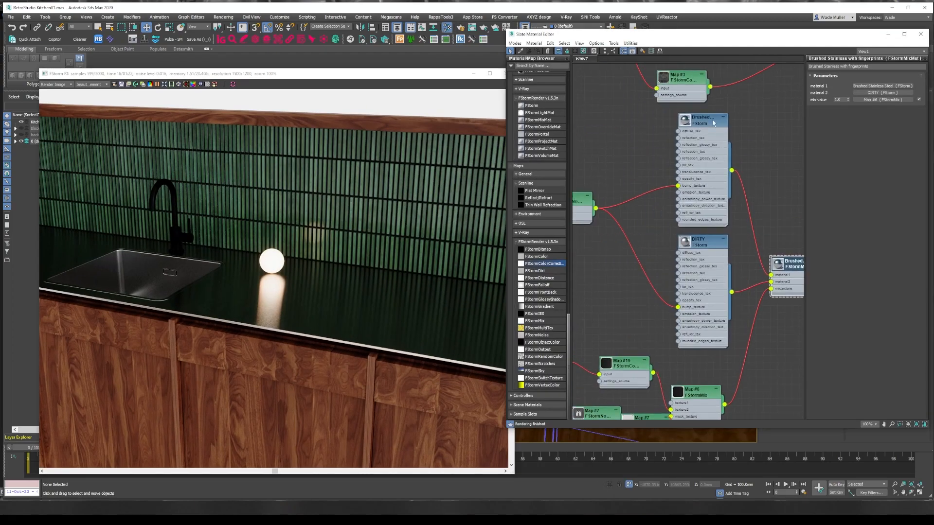
double_click(713, 123)
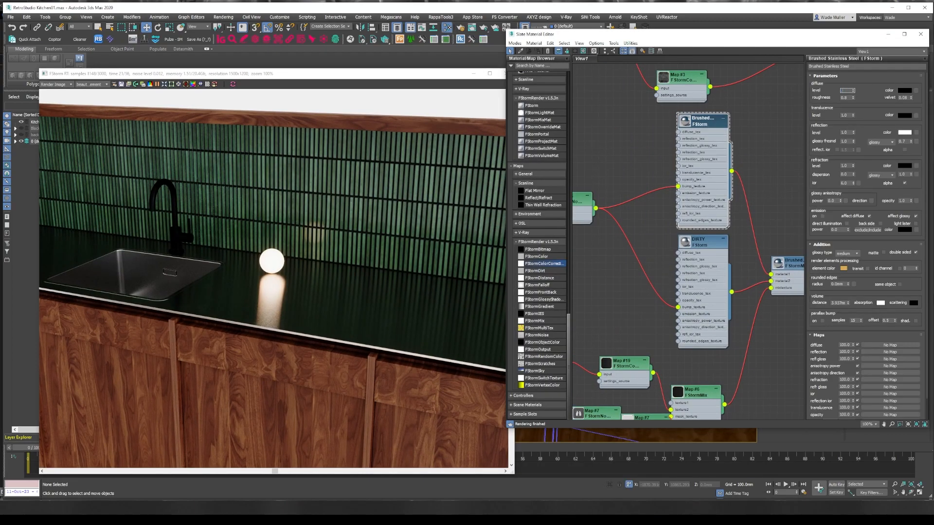
left_click(909, 91)
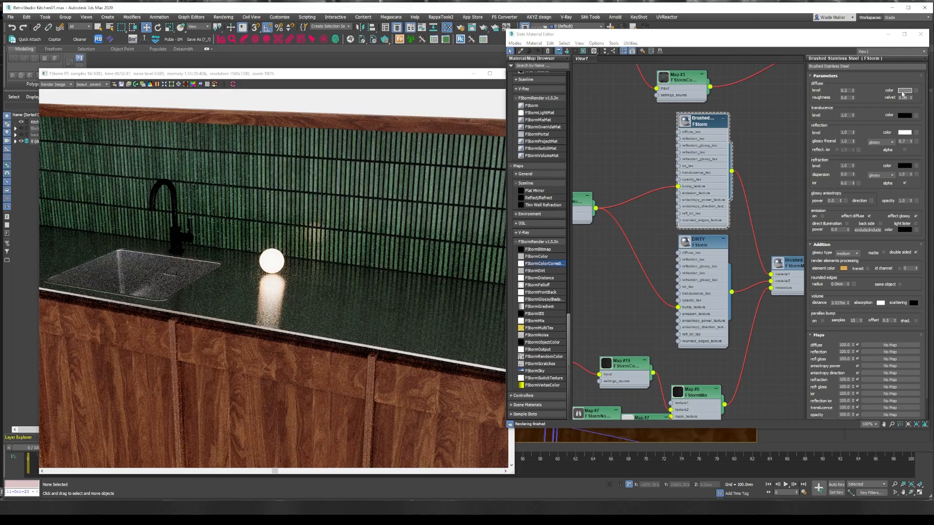
double_click(700, 242)
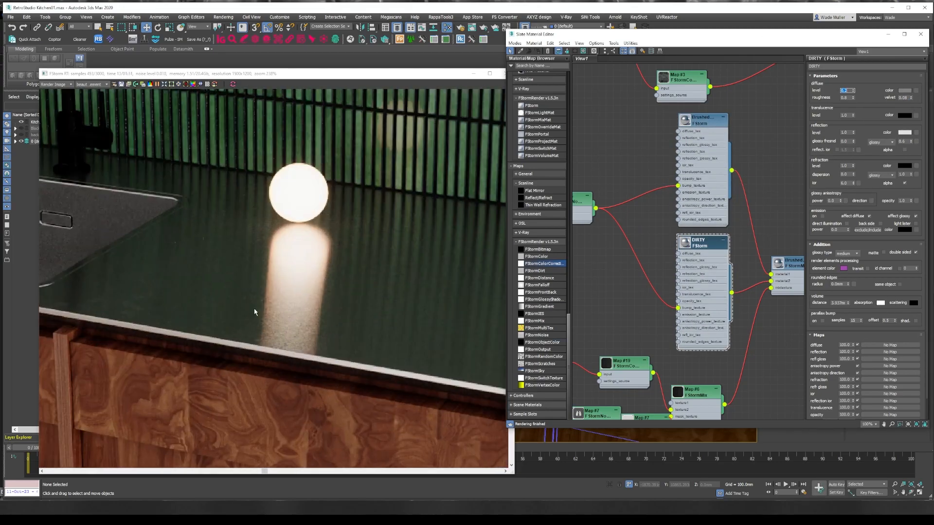
scroll(273, 258, "down", 2)
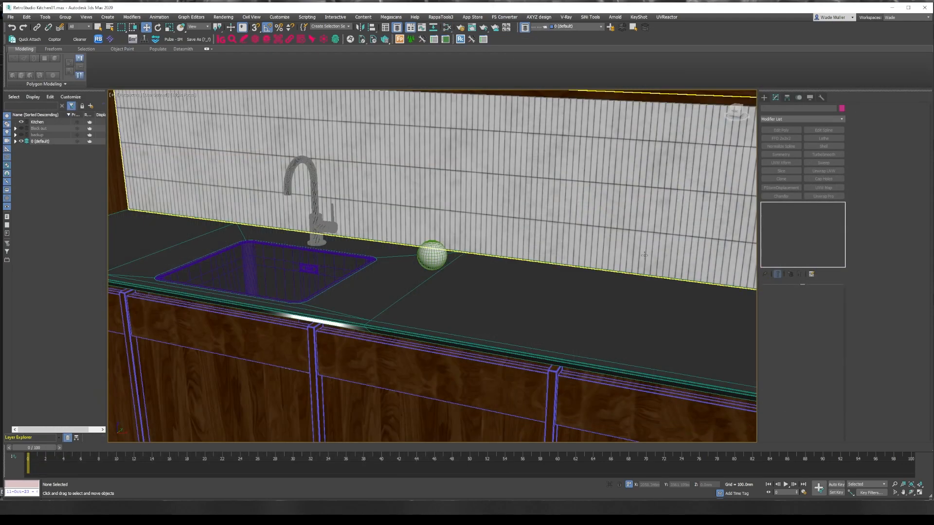
Step: Select a base cabinet's drawer front and the door below it, and isolate them
left_click(460, 221)
key("m")
middle_click_drag(335, 258, 336, 292)
left_click(297, 287)
left_click(297, 340, "ctrl")
key("alt+q")
middle_click_drag(296, 335, 267, 295, "alt")
Step: Build a new FStorm material from the wood-064 mansonia bitmaps, with an FStormColorCorrection on the diffuse map
left_click_drag(552, 104, 771, 260)
middle_click_drag(730, 272, 681, 226)
left_click_drag(749, 219, 775, 212)
left_click_drag(544, 263, 664, 200)
left_click(620, 205)
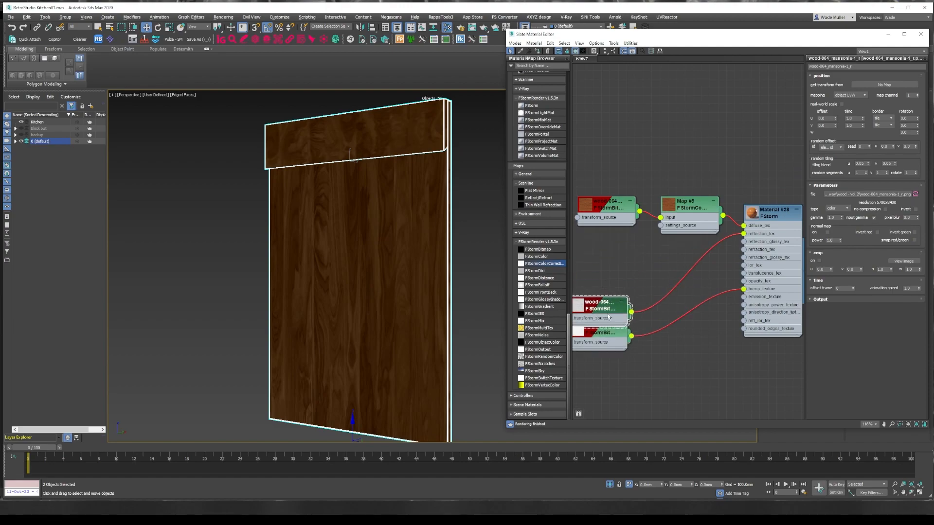
Step: Feed the wood diffuse bitmap through a second colour correction into reflection glossiness, with saturation 0 and offset 0.8
middle_click_drag(659, 262, 721, 253)
double_click(705, 239)
double_click(841, 121)
type("0")
key("Tab")
key("Tab")
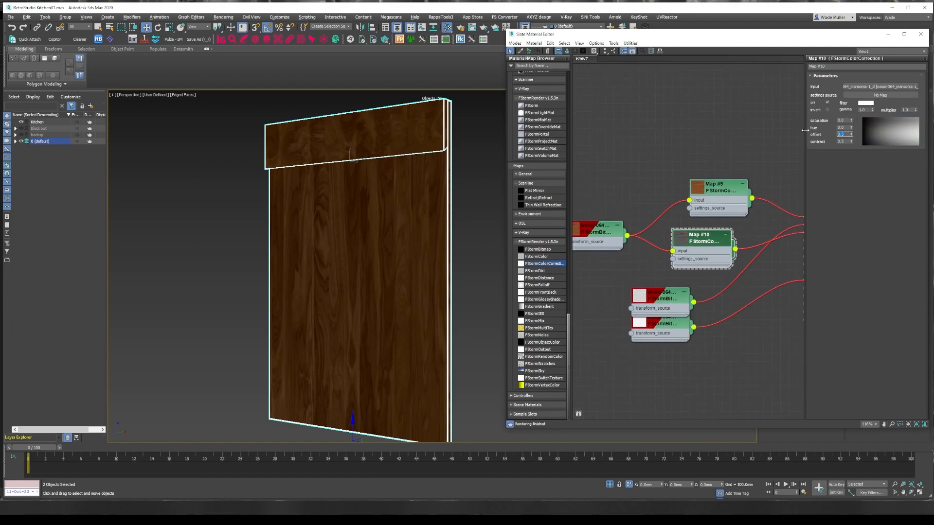
double_click(845, 134)
type(".8")
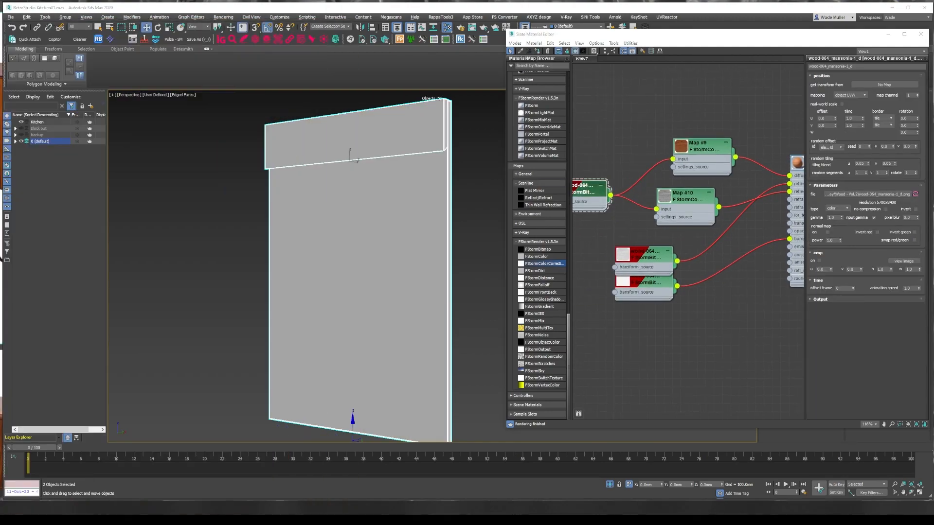
Step: Display the wood texture on the isolated fronts and link the diffuse bitmap to the reflection bitmap's transform source
left_click(575, 51)
left_click(575, 51)
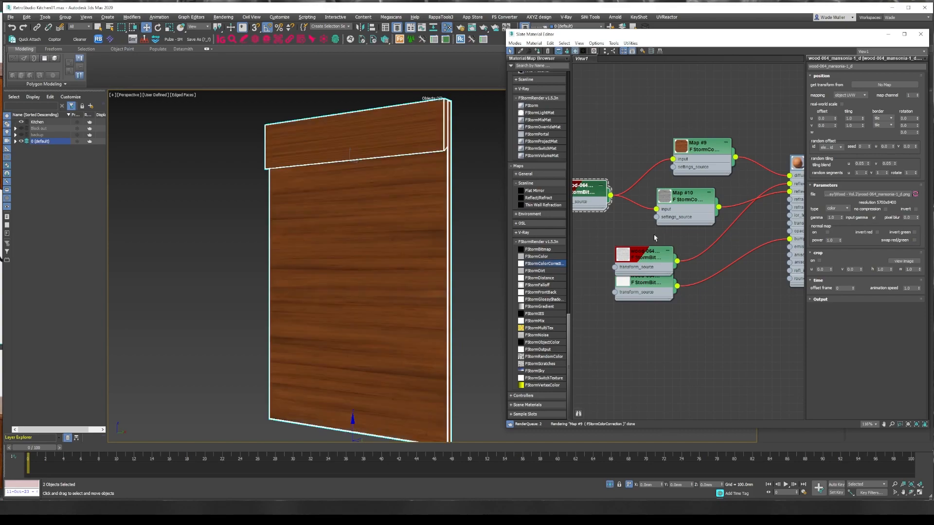
middle_click_drag(658, 235, 749, 234)
left_click_drag(677, 191, 635, 191)
left_click_drag(659, 195, 697, 267)
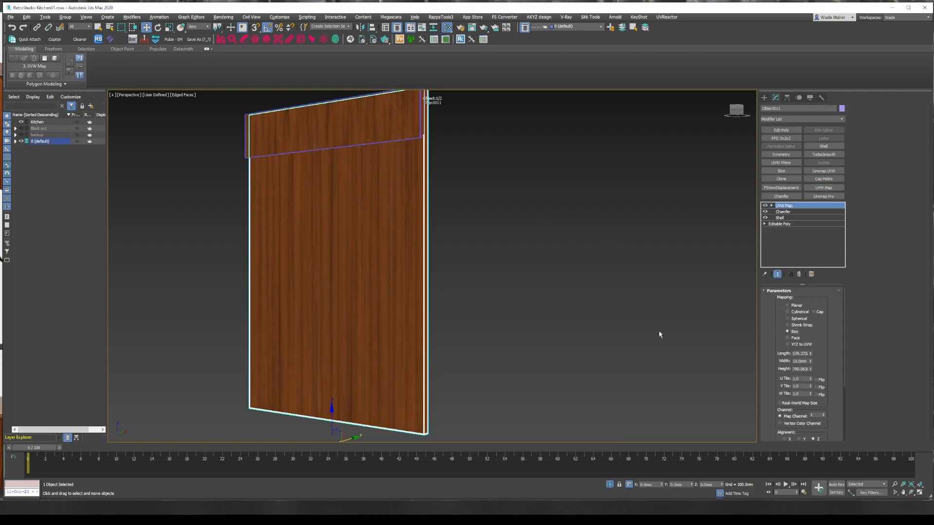
middle_click_drag(665, 337, 665, 312)
scroll(802, 390, "down", 3)
left_click(794, 396)
key("Escape")
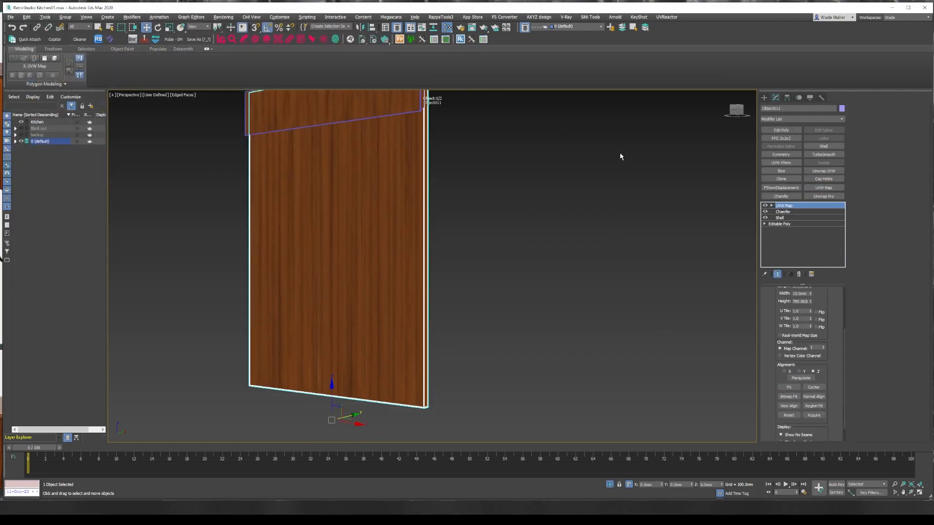
Step: Use Bitmap Fit with the wood texture file to proportion the UVW Map gizmo on the cabinet door
key("alt+Tab")
left_click(472, 61)
left_click(669, 8)
scroll(817, 340, "down", 2)
left_click(789, 377)
key("Return")
left_click_drag(374, 58, 374, 165)
scroll(249, 200, "down", 1)
scroll(249, 200, "down", 5)
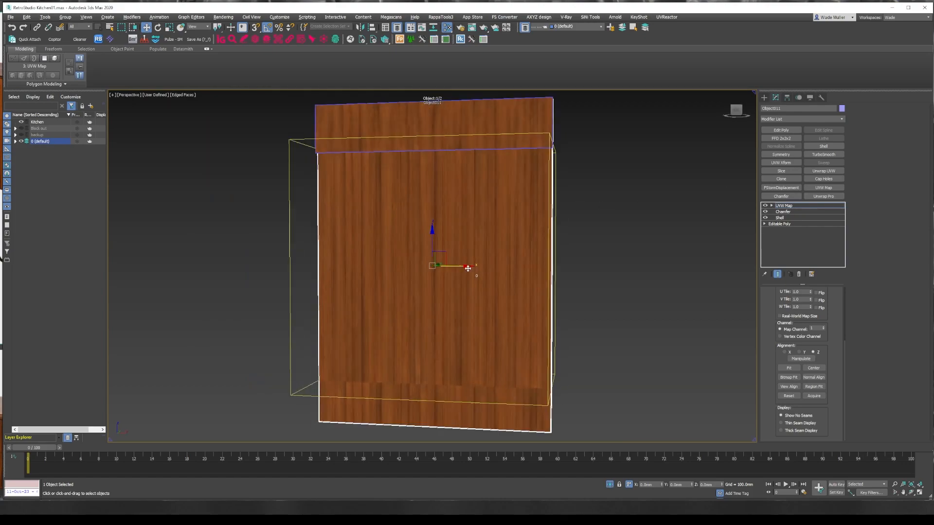
Step: Copy the cabinet door's UVW Map modifier onto the drawer front above it
key("r")
scroll(445, 252, "up", 5)
right_click(786, 232)
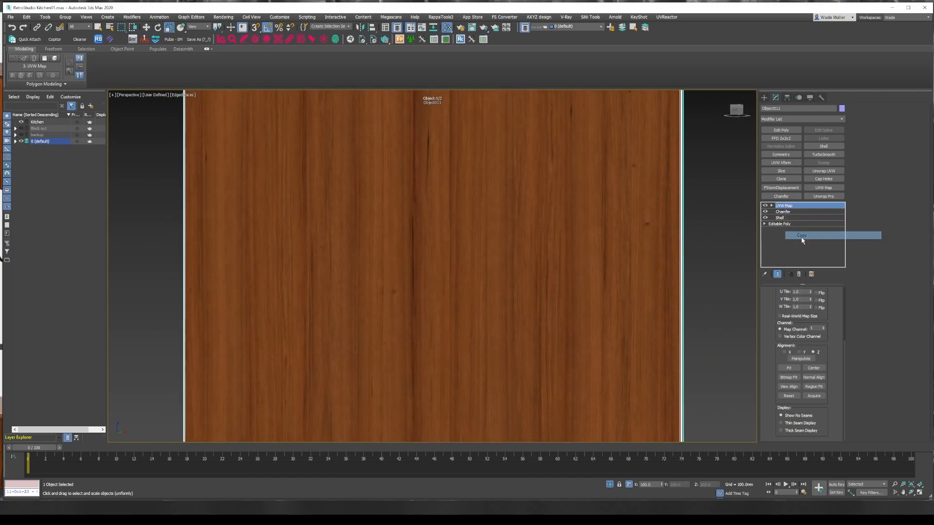
scroll(709, 292, "down", 5)
left_click(509, 123)
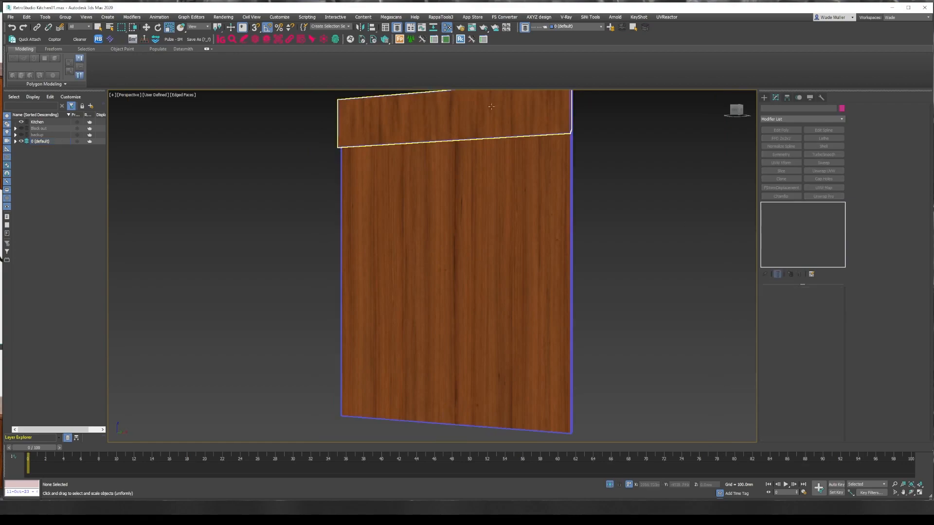
left_click(627, 168)
Step: Switch to Photoshop, duplicate the tiled wood texture's background layer and adjust the tones of the greyscale copy with Levels
key("m")
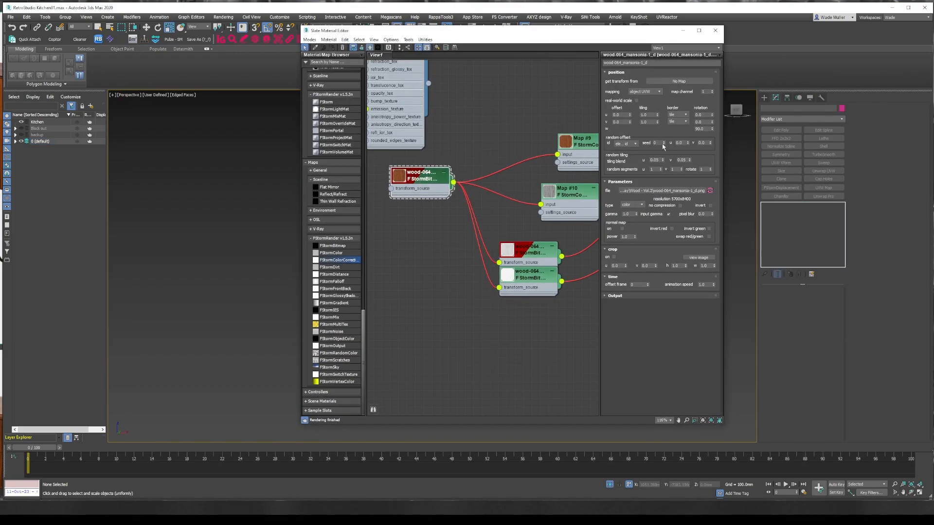
key("m")
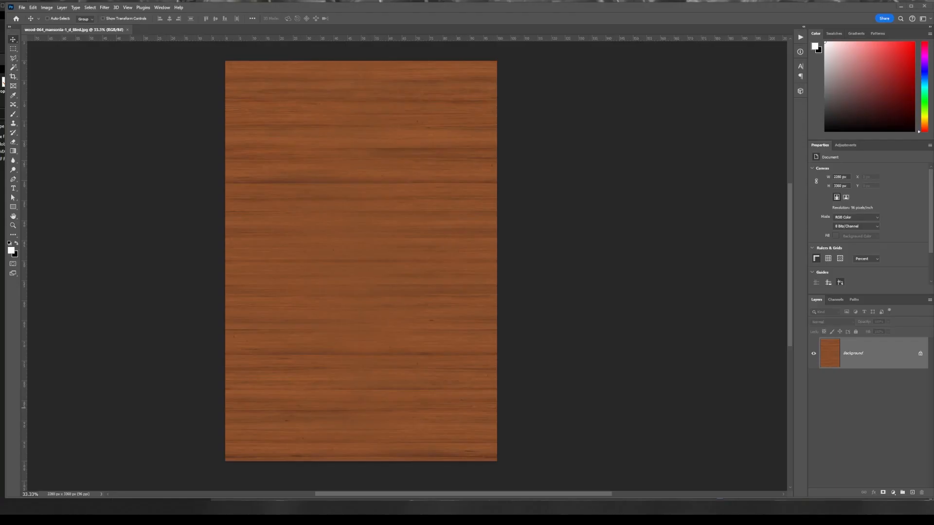
left_click_drag(889, 346, 914, 493)
key("ctrl+l")
left_click_drag(32, 119, 690, 190)
left_click_drag(614, 269, 629, 269)
left_click_drag(705, 268, 657, 268)
left_click(734, 202)
Step: Save the greyscale wood texture as a JPEG, changing the d in the texture's file name to b
left_click(24, 8)
left_click(49, 96)
left_click(112, 232)
left_click(97, 279)
left_click(101, 224)
key("BackSpace")
type("b")
key("Return")
key("Return")
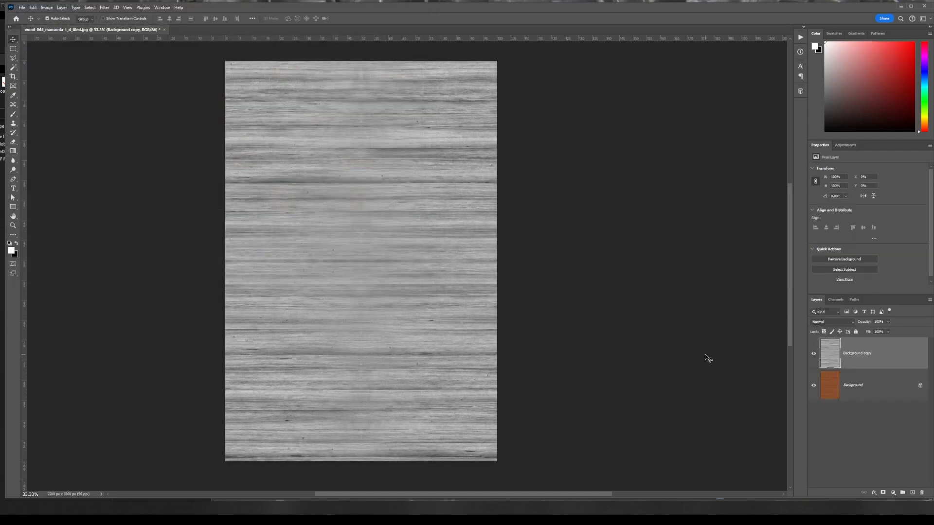
Step: Brighten the greyscale wood layer with Levels, using midtones of about 2.3 and white input 183, and save it as another tiled JPEG
key("ctrl+l")
left_click_drag(659, 268, 641, 271)
left_click_drag(705, 269, 628, 269)
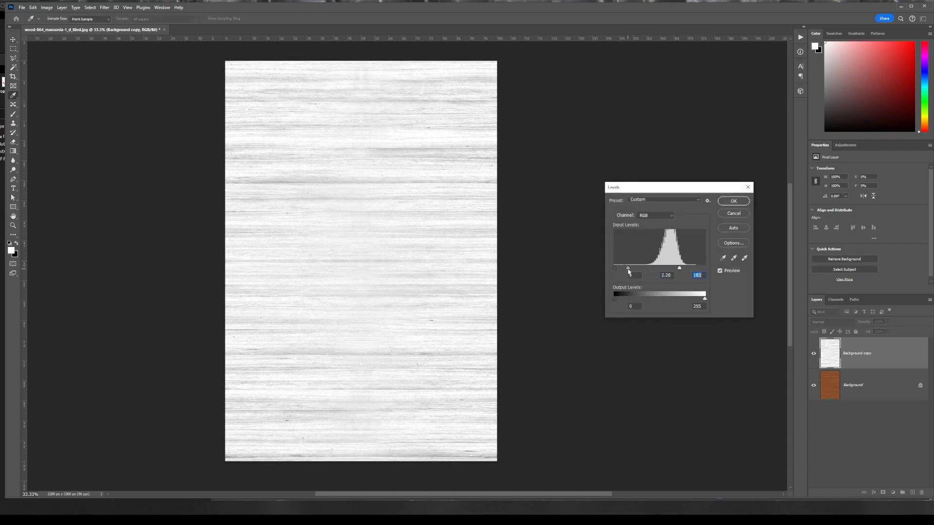
key("Return")
left_click(22, 7)
left_click(48, 97)
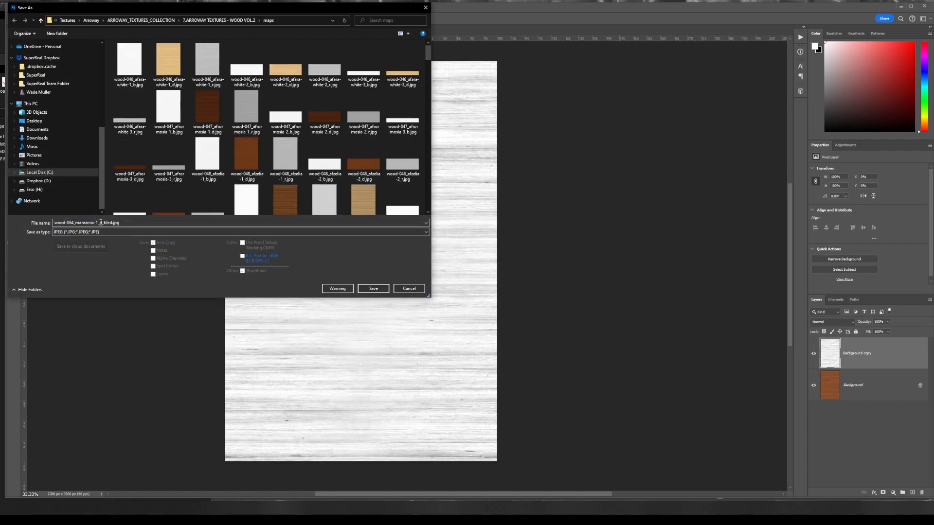
key("Return")
left_click(476, 190)
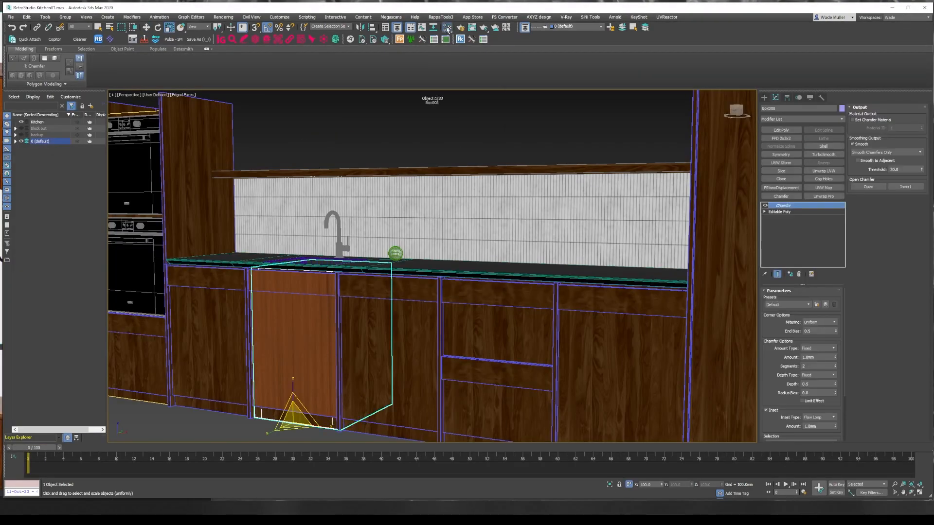
Step: Switch to 3ds Max, select the remaining cabinet parts and assign the new mansonia wood material to them
left_click(447, 29)
key("w")
key("h")
key("Return")
scroll(717, 244, "down", 5)
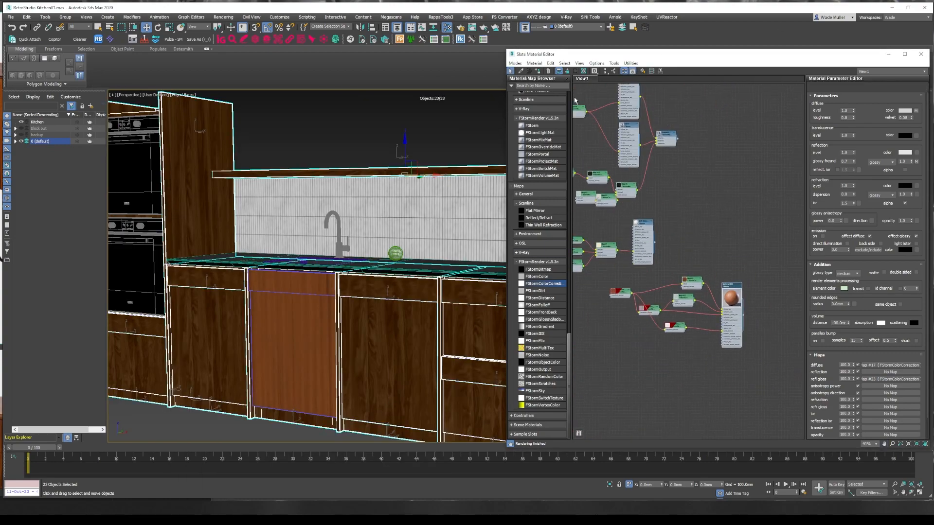
left_click(538, 72)
left_click(921, 55)
left_click(294, 341)
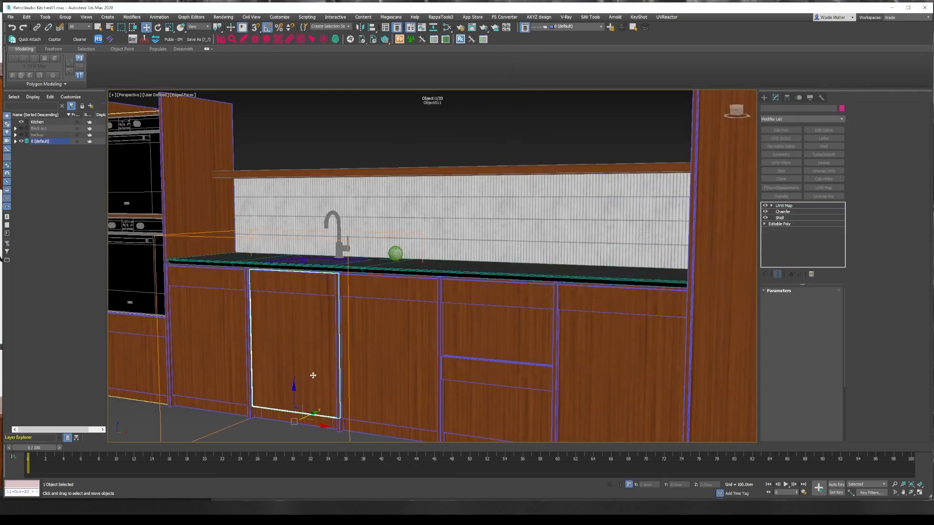
key("ctrl+d")
Step: Select all the cabinet parts that carry the mansonia wood material
left_click(349, 26)
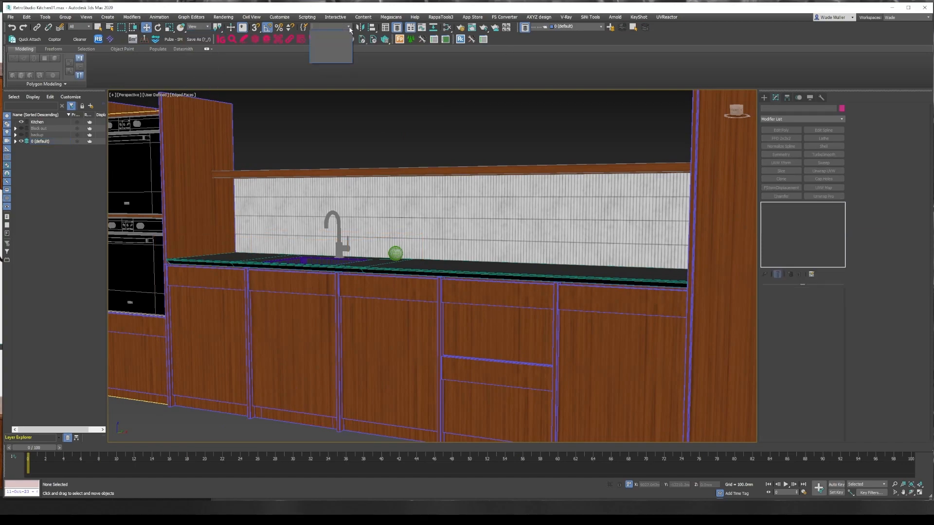
key("m")
left_click(288, 285)
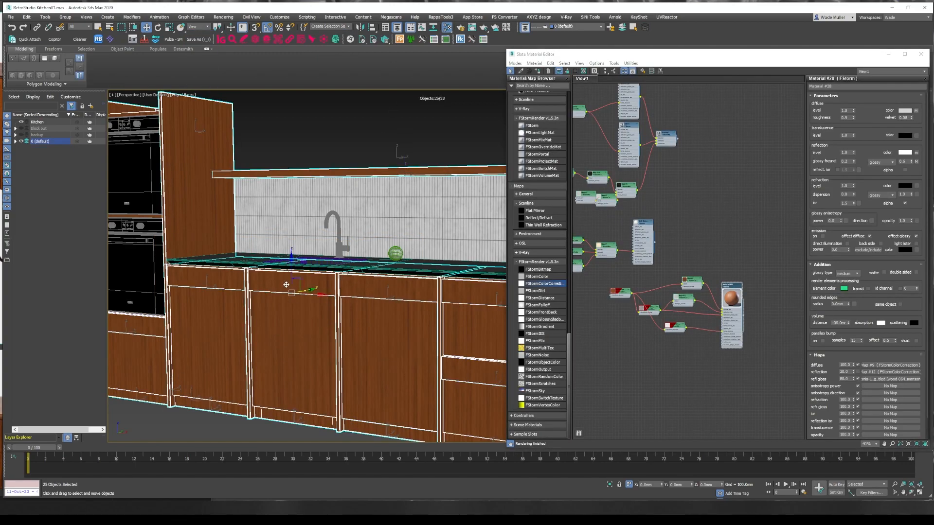
left_click(923, 55)
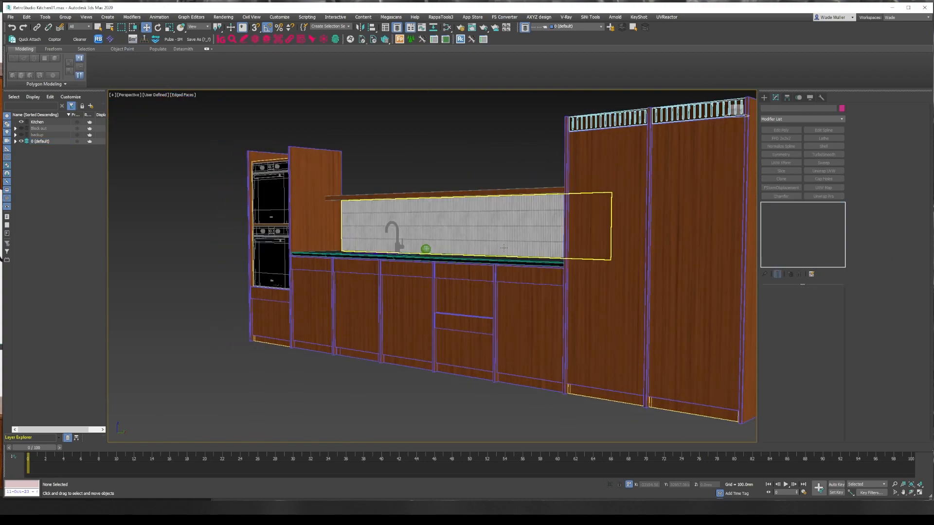
Step: Render the whole kitchen with FStorm and examine the wood grain on the cabinet fronts, tall units and shelf
left_click(516, 250)
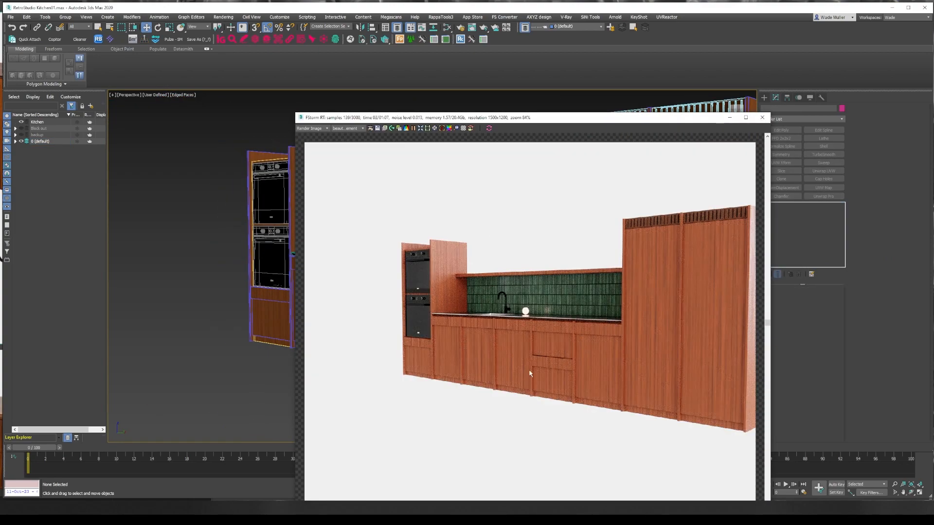
scroll(530, 372, "up", 4)
middle_click_drag(519, 344, 521, 375)
scroll(521, 375, "down", 4)
scroll(623, 253, "up", 3)
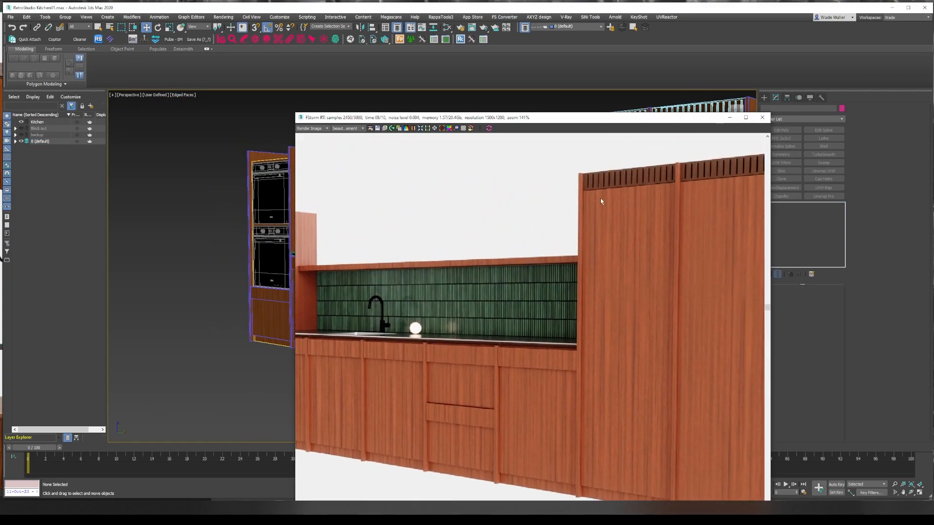
scroll(617, 185, "up", 3)
middle_click_drag(622, 180, 503, 283)
scroll(502, 284, "down", 6)
scroll(489, 344, "up", 4)
scroll(491, 346, "down", 4)
scroll(485, 332, "up", 3)
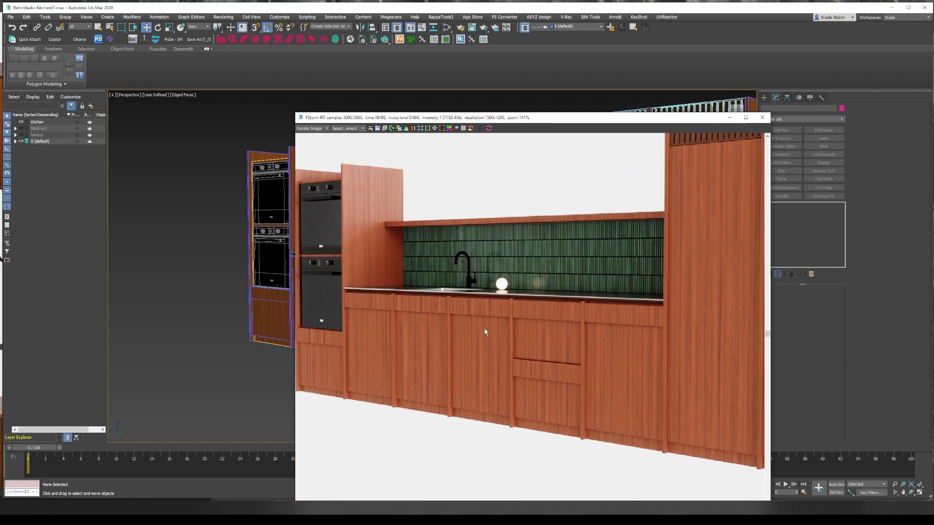
Step: Select the cabinet carcass and front parts along the whole kitchen and add a UVW Map modifier to them
left_click_drag(597, 118, 42, 78)
left_click(313, 265)
left_click(271, 295, "ctrl")
left_click(358, 268, "ctrl")
left_click(408, 271, "ctrl")
left_click(465, 274, "ctrl")
left_click(530, 277, "ctrl")
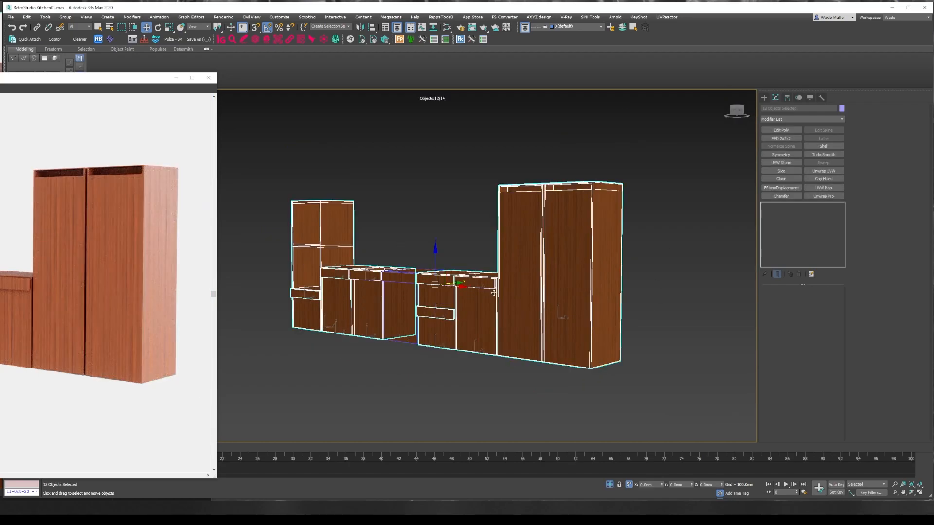
left_click(824, 188)
Step: Rotate the UVW Map gizmo so the wood grain runs horizontally across the cabinet parts
key("e")
left_click_drag(450, 233, 466, 171)
scroll(475, 302, "up", 5)
middle_click_drag(475, 302, 596, 308)
left_click(784, 205)
left_click(550, 219)
left_click(442, 257)
left_click(568, 184)
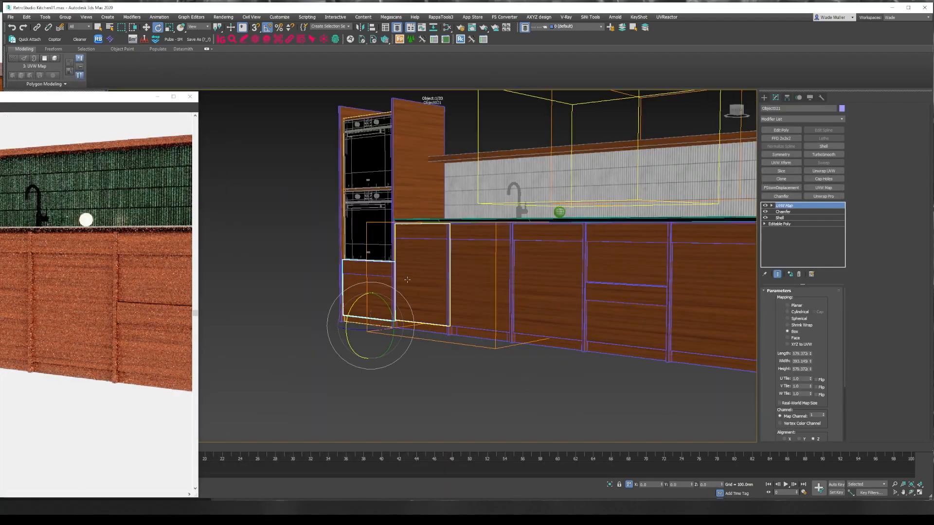
Step: Select the cabinet doors and upright panels and make their UVW Map modifier unique
left_click(408, 279, "ctrl")
left_click(481, 273, "ctrl")
left_click(544, 267, "ctrl")
left_click(625, 267, "ctrl")
middle_click_drag(701, 268, 636, 299)
left_click(641, 308, "ctrl")
scroll(635, 299, "down", 3)
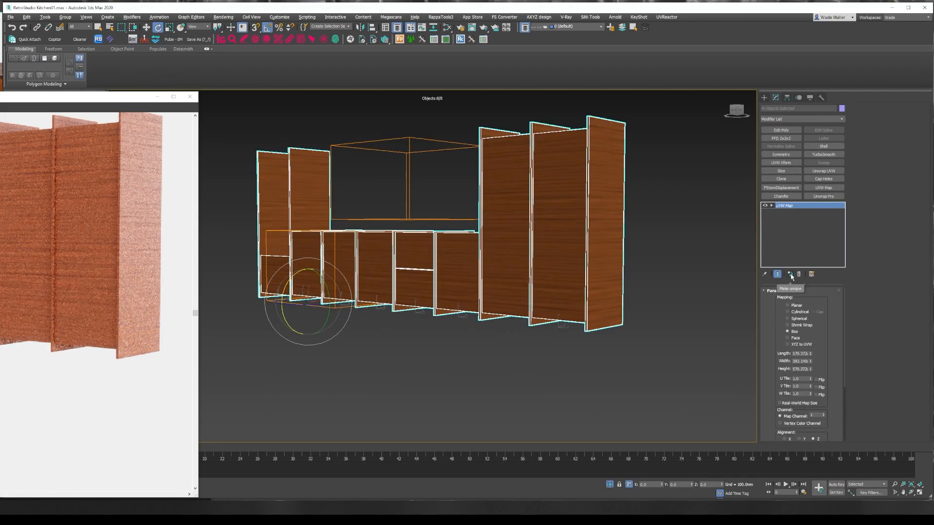
left_click(791, 276)
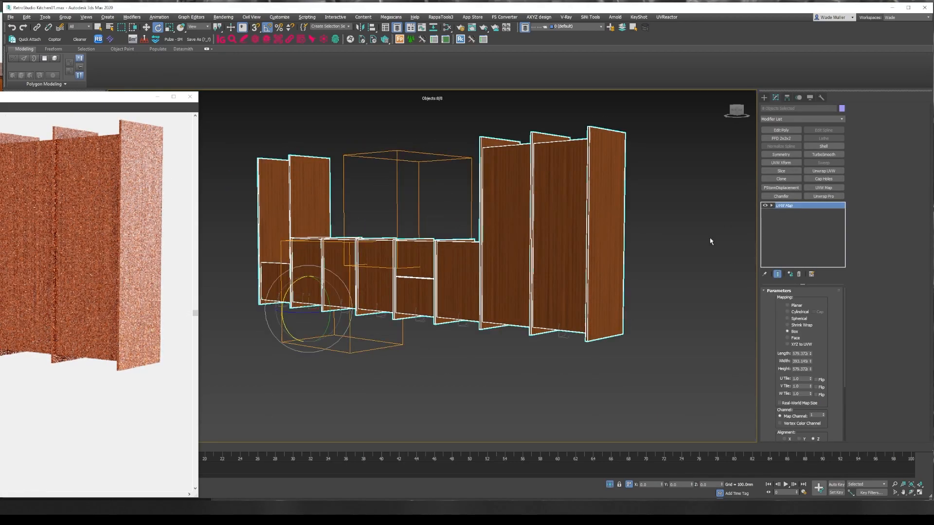
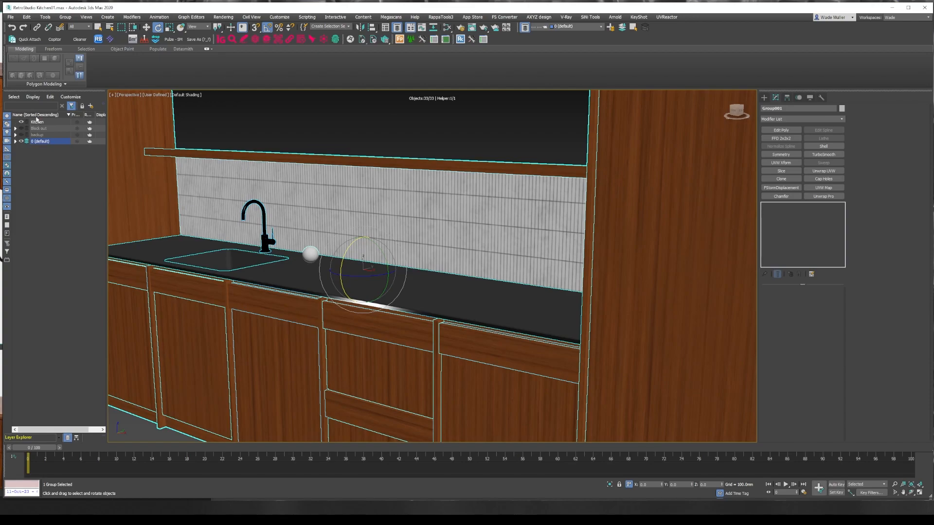
Step: Paste the grouped kitchen into the Retro Studio 04 scene, auto-renaming all duplicate materials, and line it up in the front view
left_click(623, 28)
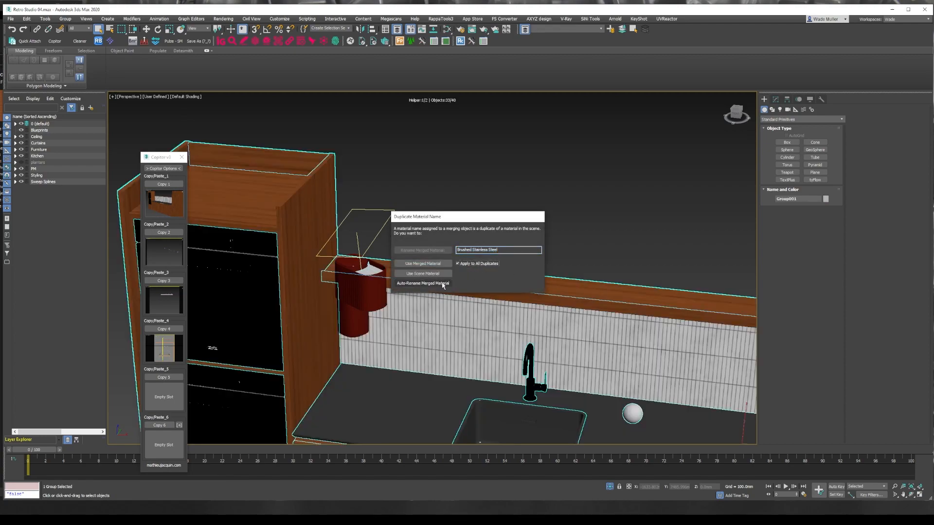
left_click(443, 285)
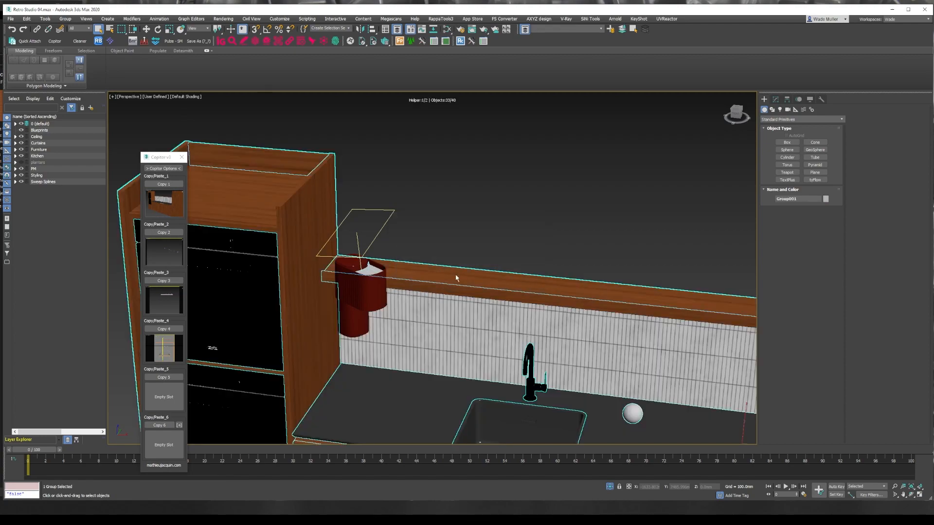
key("f")
key("w")
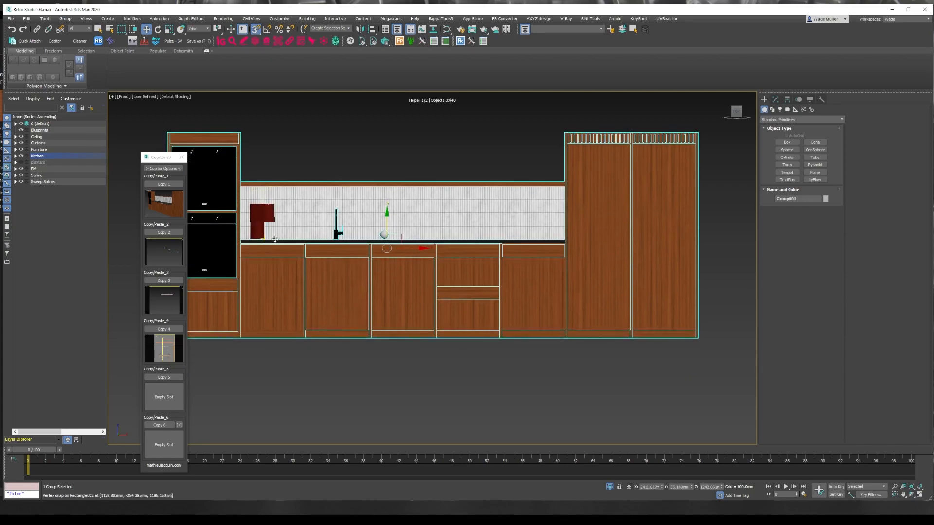
scroll(298, 239, "up", 10)
scroll(313, 219, "down", 10)
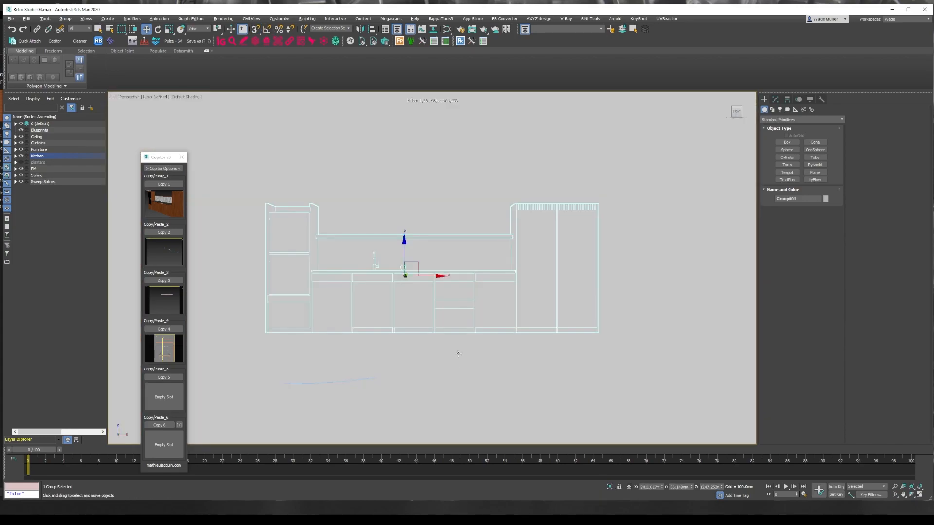
key("p")
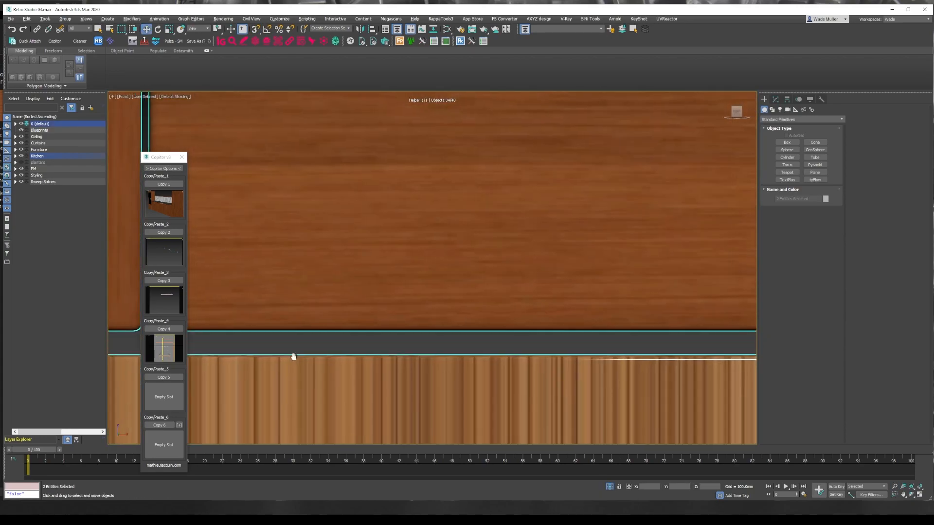
middle_click_drag(294, 356, 405, 363)
scroll(442, 304, "down", 3)
Step: Display the front view in wireframe and adjust the height of the red object beside the oven tower to sit on the worktop
left_click(442, 305)
scroll(442, 304, "down", 5)
key("F3")
left_click(408, 315)
scroll(408, 315, "up", 5)
middle_click_drag(408, 315, 407, 331)
left_click_drag(435, 179, 436, 184)
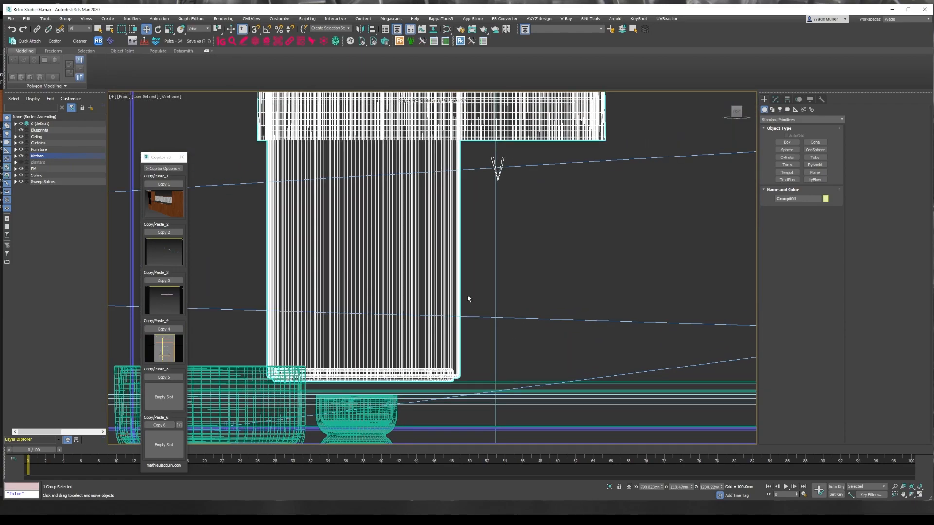
Step: Return to the perspective view and set the render output size to 1280x720
key("p")
scroll(471, 357, "up", 6)
left_click(182, 156)
left_click(460, 29)
left_click(852, 215)
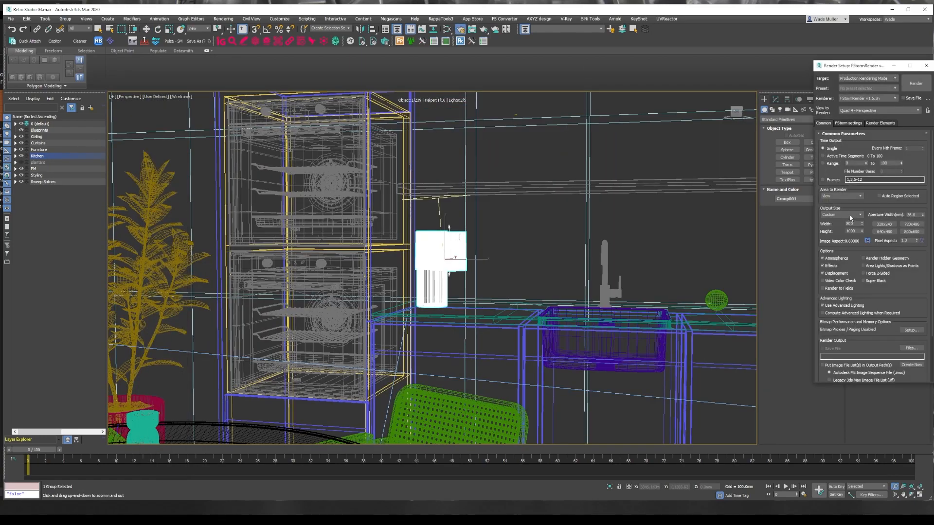
left_click(843, 306)
left_click(885, 232)
Step: Show the perspective view shaded with safe frames and hide the Furniture and Styling layers
key("F3")
key("shift+f")
scroll(465, 217, "down", 5)
middle_click_drag(465, 217, 372, 175)
left_click(21, 150)
left_click(21, 175)
middle_click_drag(557, 218, 570, 219)
key("w")
left_click(927, 65)
Step: Hide all cameras by category and render the kitchen view interactively with FStorm
left_click(776, 99)
left_click(810, 99)
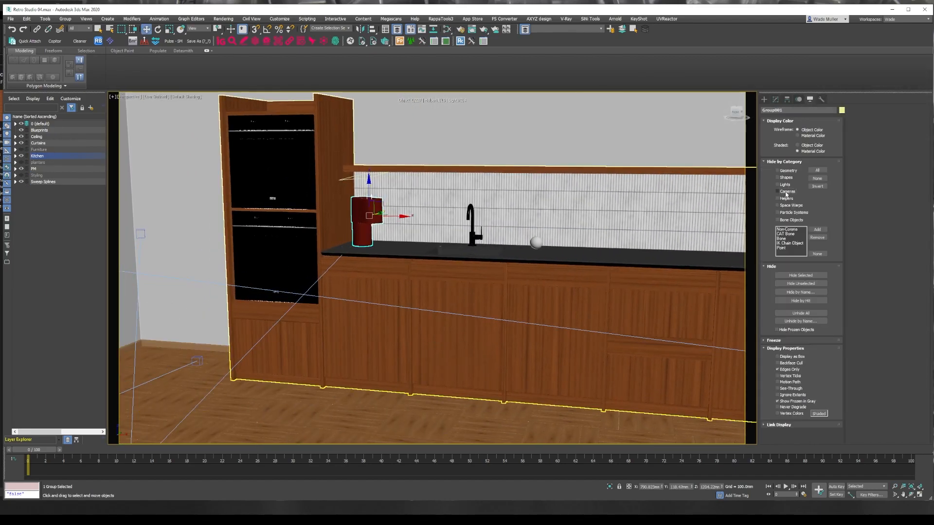
left_click(783, 192)
right_click(605, 251)
left_click(614, 260)
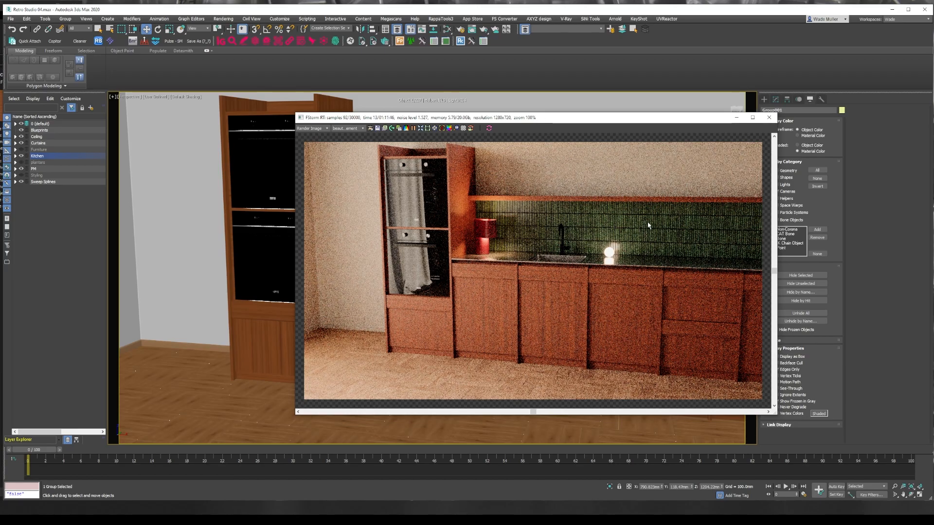
left_click_drag(647, 118, 456, 59)
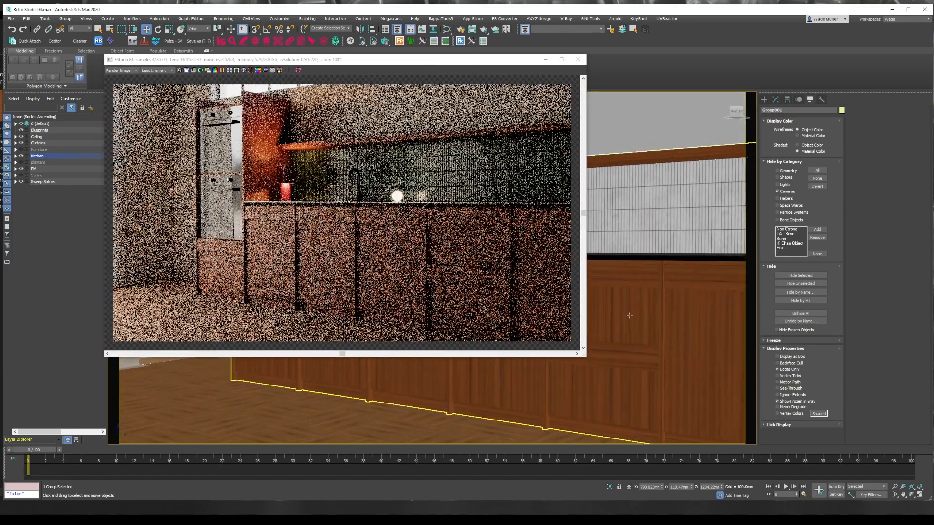
Step: Check the FStorm camera settings, load the cabinet wood material into the Slate Material Editor and name it Kitchen veneer
left_click(460, 29)
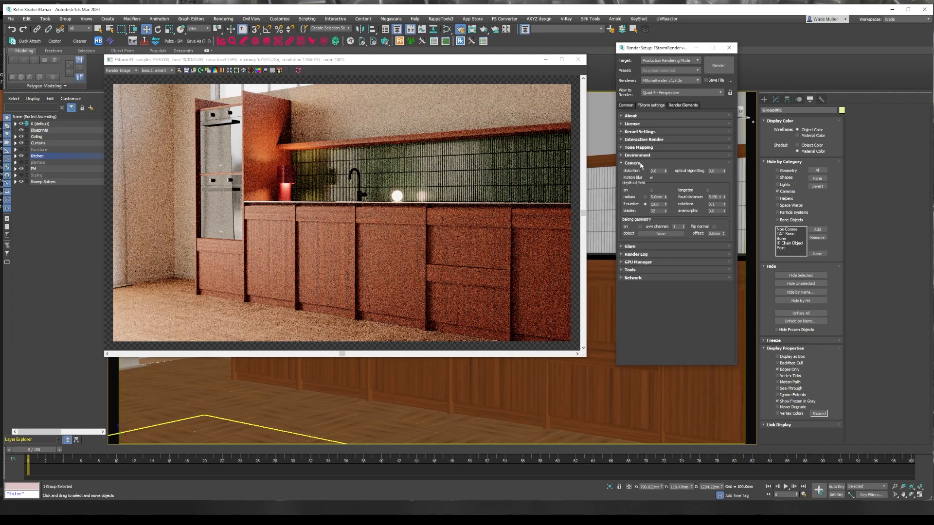
scroll(271, 321, "up", 5)
scroll(271, 321, "down", 5)
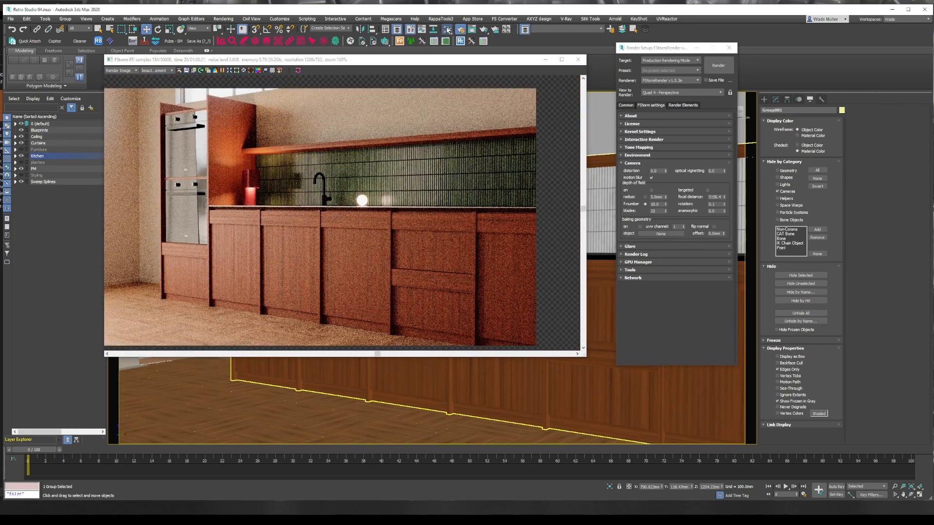
left_click(447, 29)
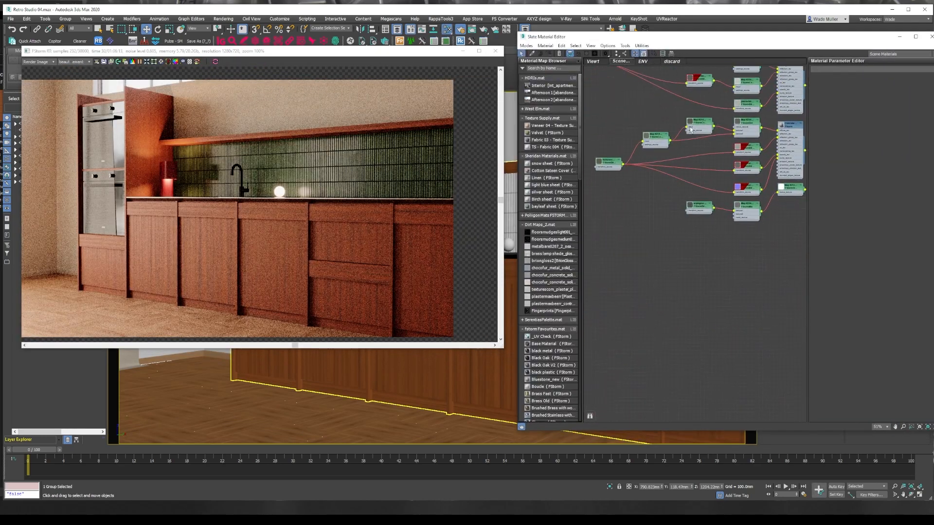
left_click(424, 359)
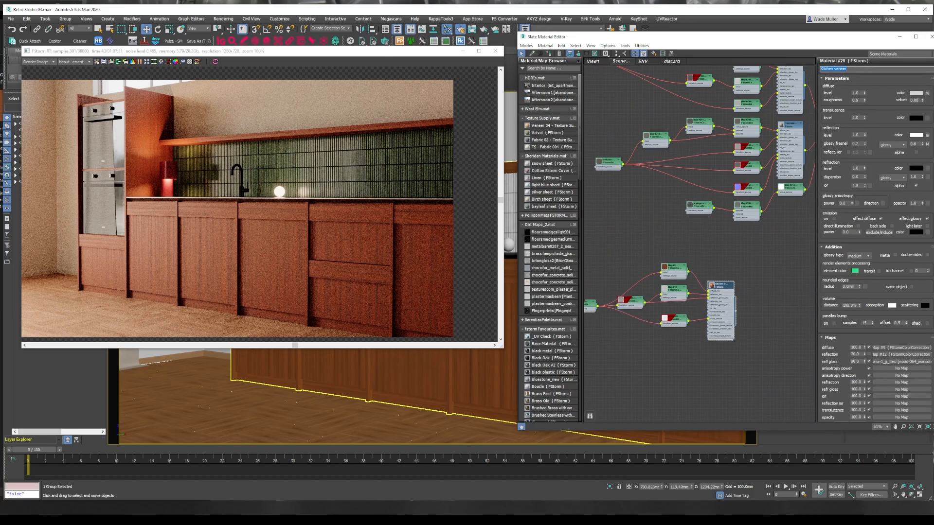
Step: Try a hue of 0.1 on the veneer's diffuse color correction map and settle on 0.02, checking the cabinet fronts in the render
double_click(679, 272)
type("0.1")
key("Return")
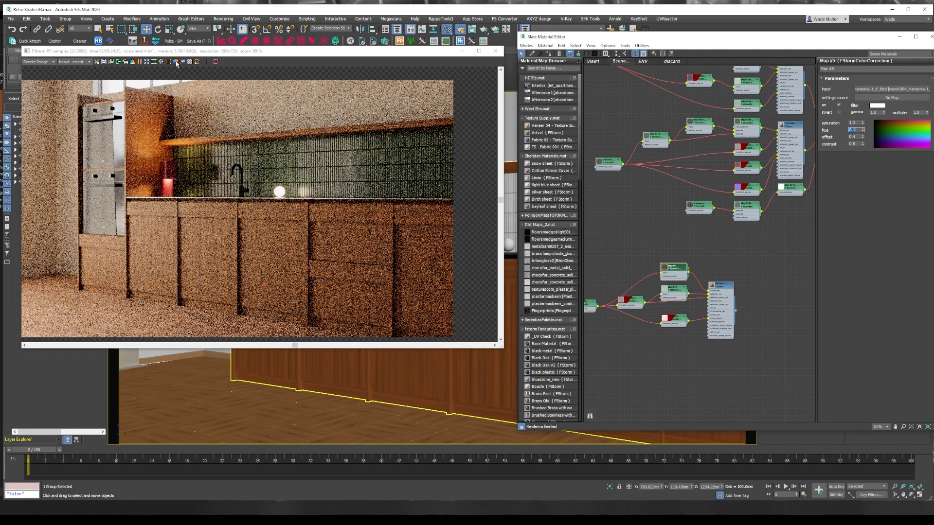
scroll(186, 272, "up", 5)
scroll(187, 272, "down", 5)
type("0.02")
key("Return")
scroll(235, 175, "up", 5)
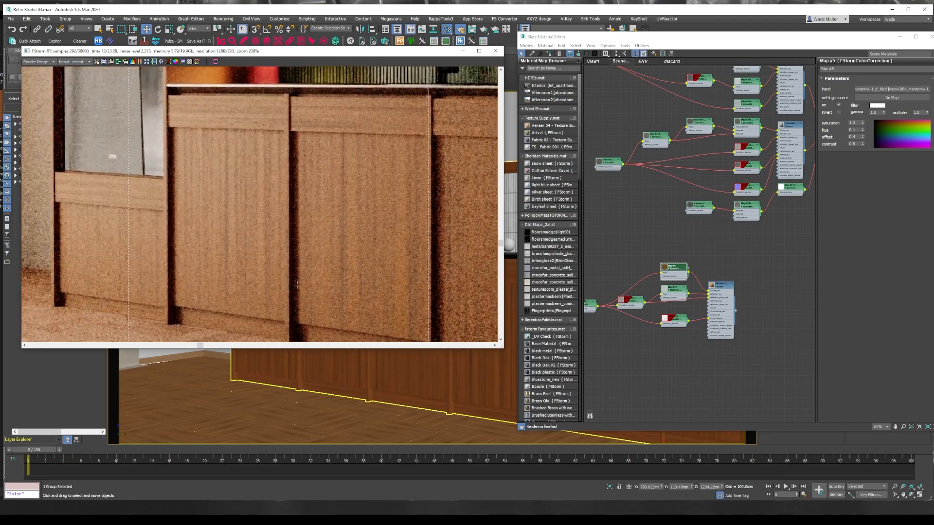
scroll(235, 175, "down", 2)
key("Return")
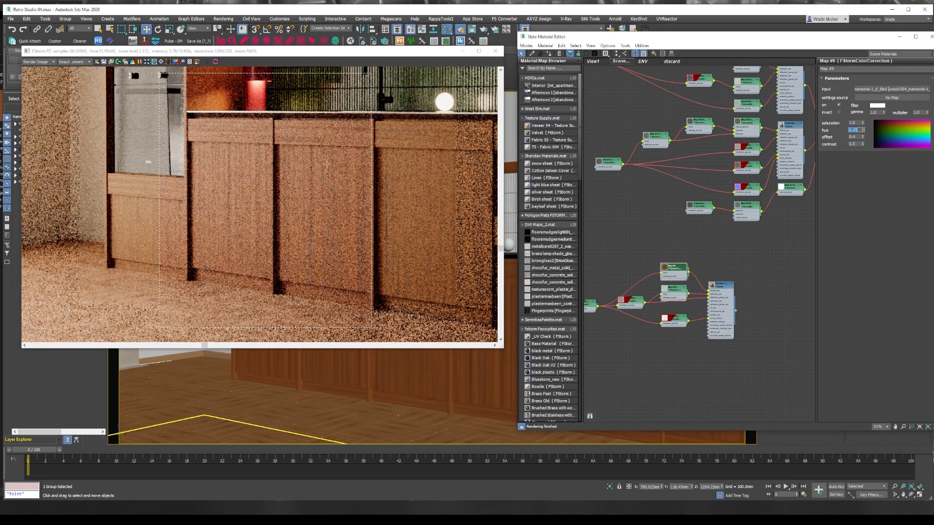
scroll(223, 227, "up", 2)
Step: Switch to the reference images and compare the sideboard's wood colour with the rendered cabinet fronts
key("alt+Tab")
scroll(340, 342, "up", 5)
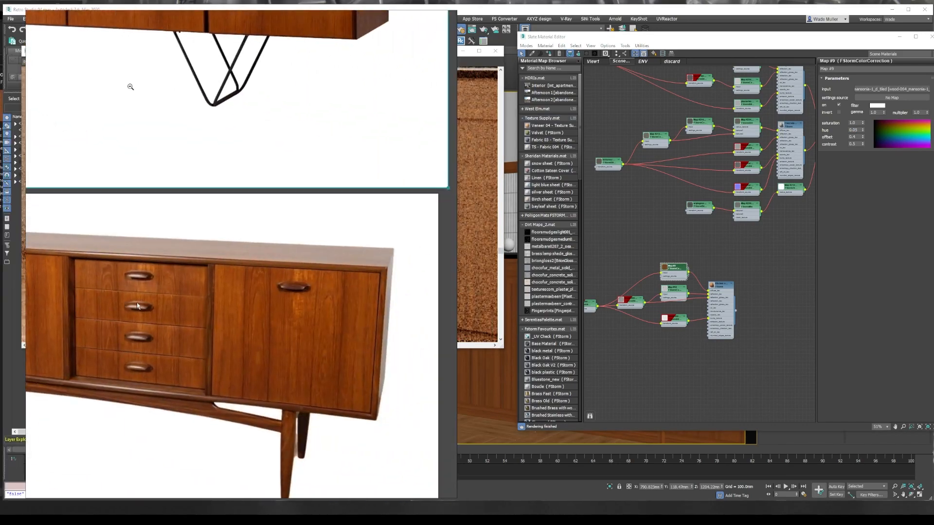
middle_click_drag(235, 306, 354, 263)
key("alt+Tab")
scroll(384, 272, "down", 2)
scroll(379, 244, "up", 3)
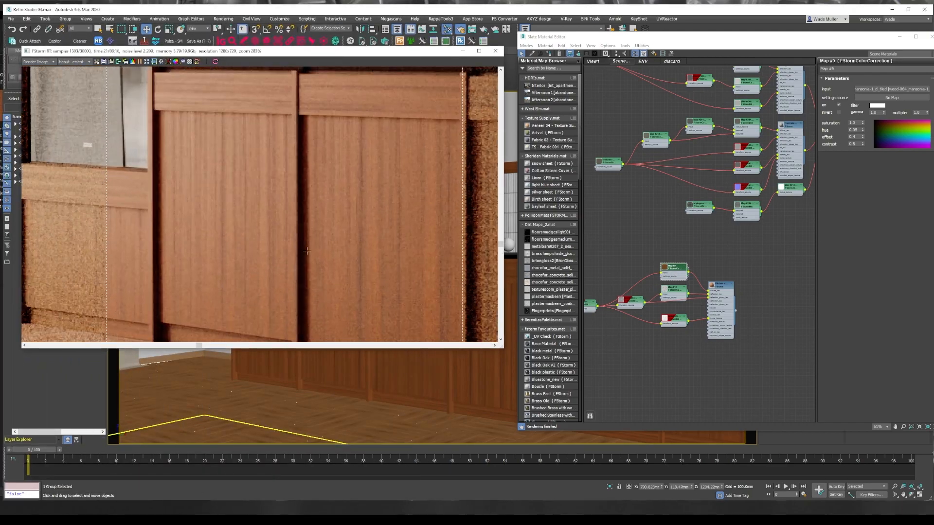
scroll(262, 247, "down", 2)
scroll(678, 299, "up", 3)
Step: Set the Kitchen veneer material's glossy fresnel to 0.7 and check the cabinet fronts up close
double_click(747, 275)
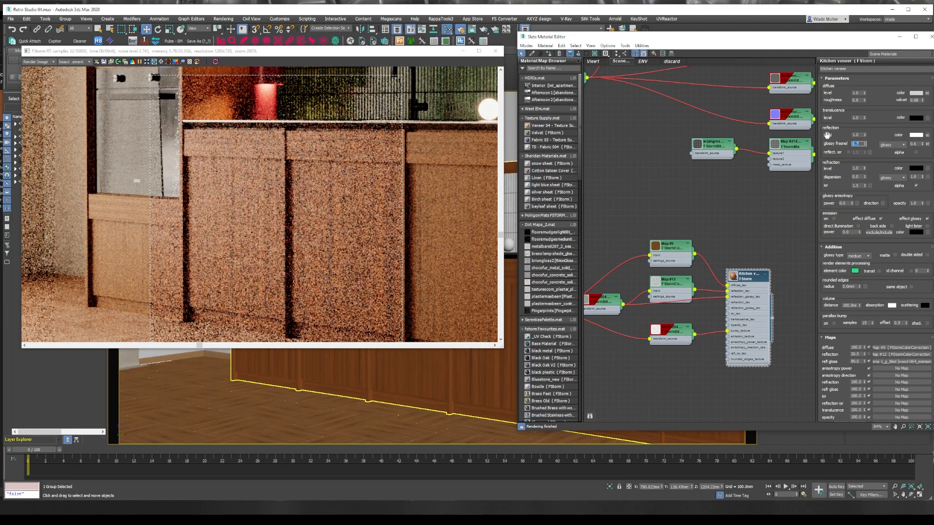
scroll(150, 205, "down", 2)
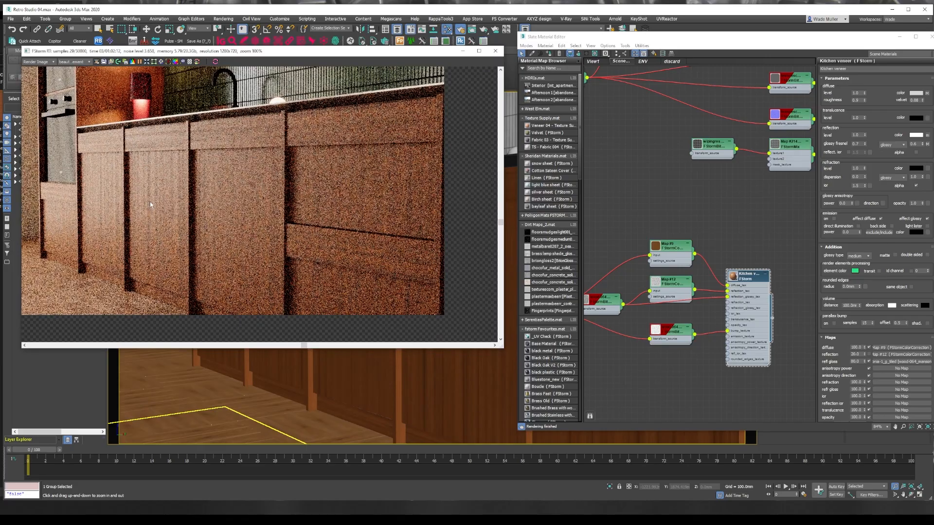
scroll(319, 415, "up", 5)
scroll(204, 211, "down", 2)
middle_click_drag(204, 211, 263, 291)
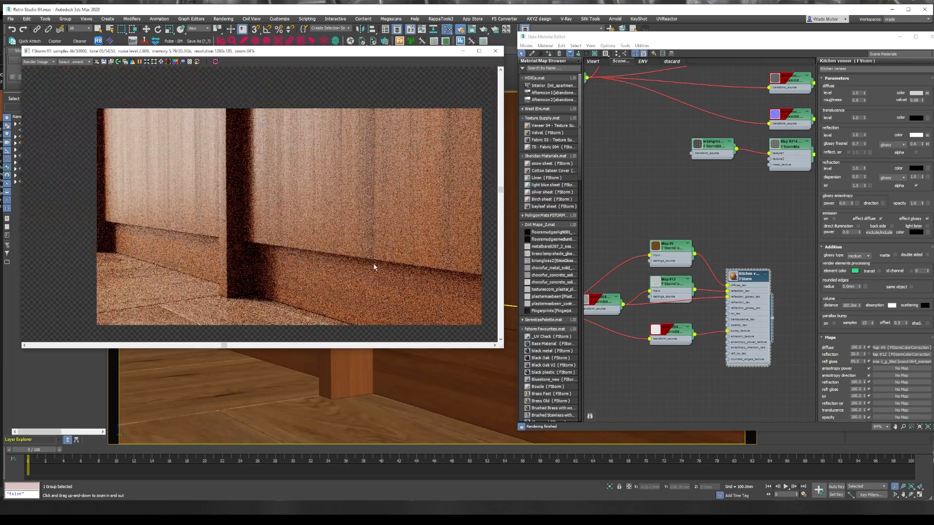
Step: Try a bump amount of 0.1 on the Kitchen veneer material and settle on 0.3 mm
left_click_drag(835, 345, 835, 321)
type(".1")
key("Return")
type(".3")
key("Return")
scroll(183, 127, "up", 4)
scroll(196, 128, "down", 5)
scroll(200, 161, "up", 4)
Step: Examine the veneer on the base units and tall cabinets in the render from a wider kitchen view
left_click(154, 61)
right_click(428, 395)
scroll(428, 395, "down", 4)
middle_click_drag(428, 395, 454, 415, "alt")
scroll(286, 219, "down", 2)
middle_click_drag(286, 219, 260, 222)
scroll(404, 382, "up", 3)
scroll(333, 241, "down", 2)
middle_click_drag(332, 241, 221, 187)
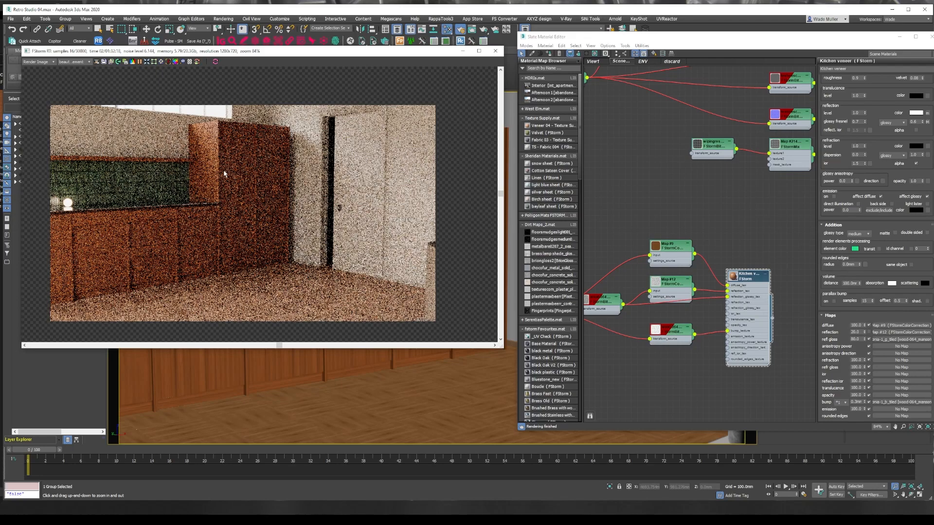
left_click_drag(250, 52, 322, 59)
scroll(314, 196, "up", 6)
scroll(313, 196, "down", 6)
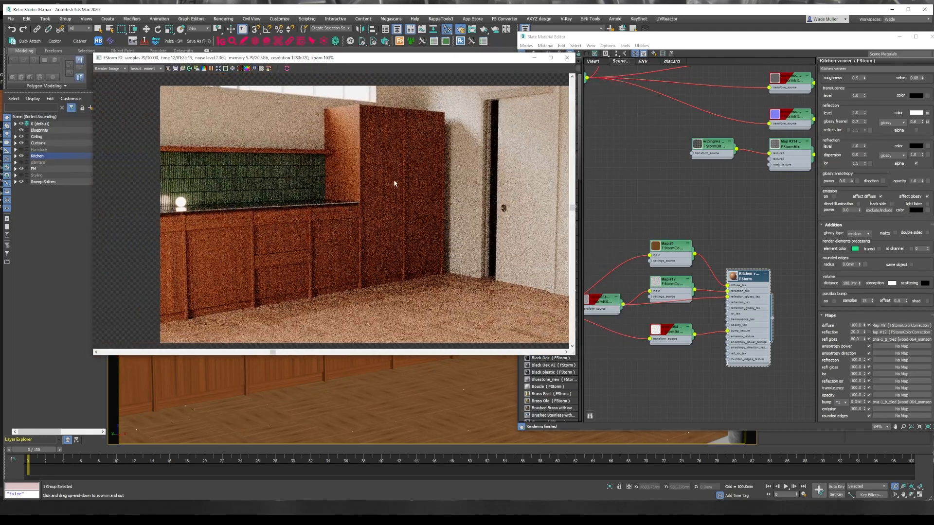
Step: Try blending the wood with a duplicate color correction of hue 0.15 in an FStormMix map masked by FStormNoise
mouse_move(682, 260)
left_mouse_down()
mouse_move(626, 197)
mouse_move(624, 225)
left_mouse_up()
scroll(563, 378, "up", 15)
double_click(624, 189)
double_click(624, 226)
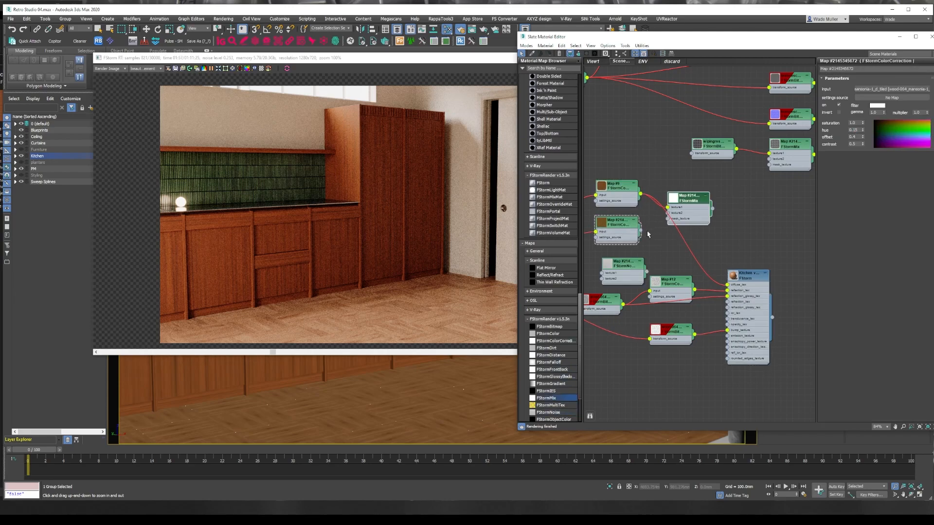
left_click_drag(690, 202, 727, 285)
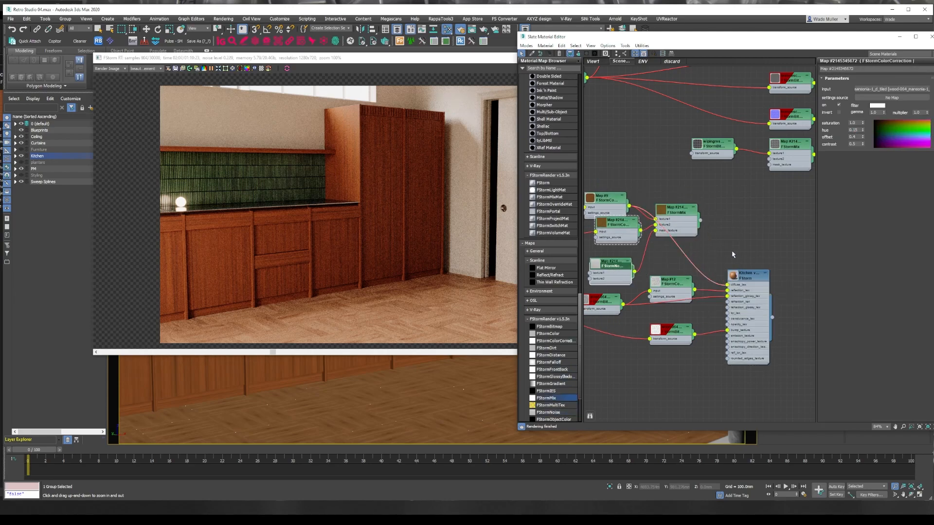
Step: Preview the noise mask on the cabinets by connecting it to the Kitchen veneer's diffuse in a region render
double_click(611, 264)
left_click_drag(634, 272, 727, 285)
left_click(225, 69)
scroll(319, 254, "up", 7)
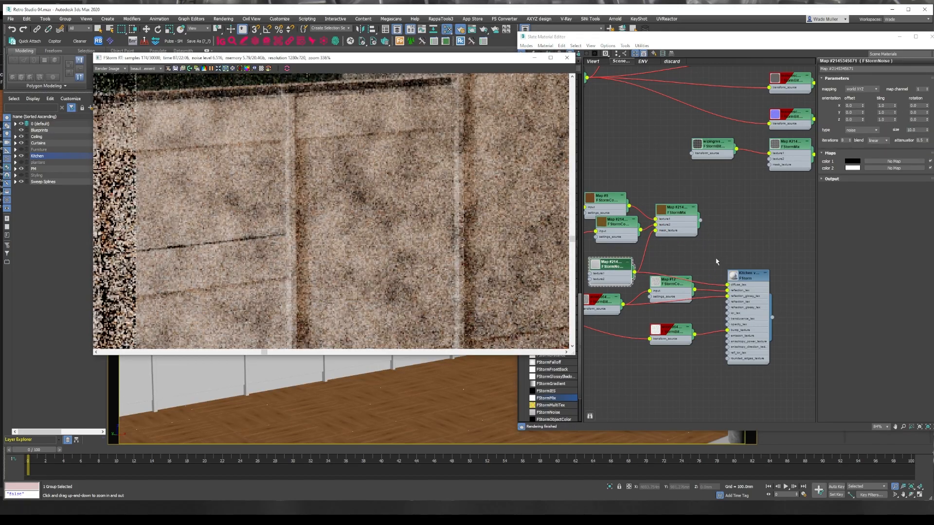
Step: Connect the mix map to the Kitchen veneer's diffuse and inspect the cabinets in the region render
left_click_drag(700, 221, 727, 285)
left_click(676, 210)
scroll(365, 228, "down", 5)
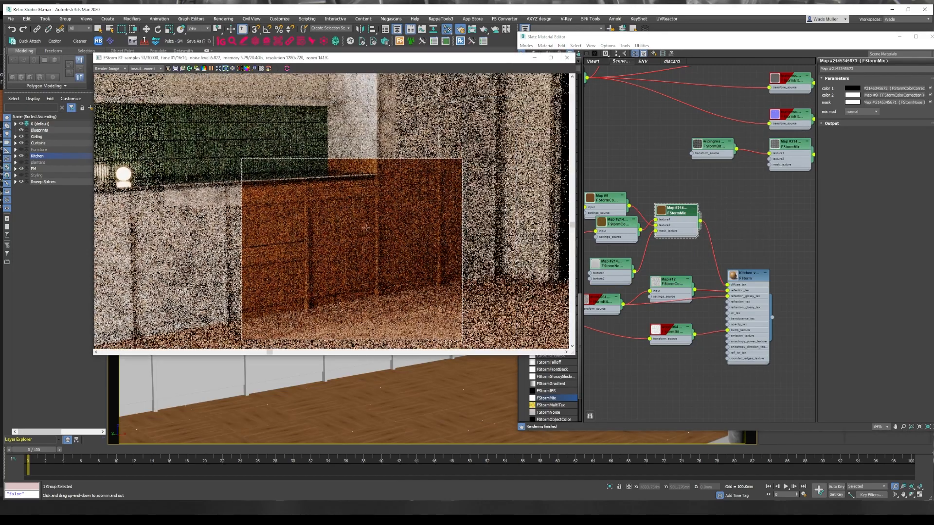
scroll(317, 223, "up", 3)
scroll(318, 226, "down", 4)
scroll(319, 219, "up", 4)
scroll(319, 210, "down", 3)
Step: Insert an FStormColorCorrection map between the noise and the mix mask and set its contrast to 0.8
left_click_drag(615, 266, 586, 271)
left_click_drag(556, 342, 623, 272)
double_click(623, 265)
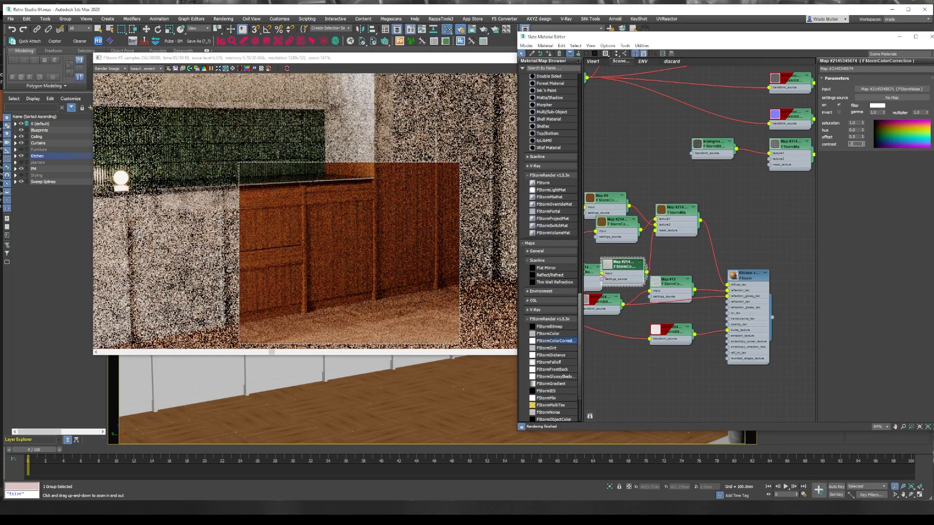
type("0.8")
key("Return")
Step: Reconnect the original color correction to the Kitchen veneer's diffuse and delete the mix, duplicate correction and noise correction maps
left_click_drag(709, 283, 727, 285)
left_click(676, 210)
key("Delete")
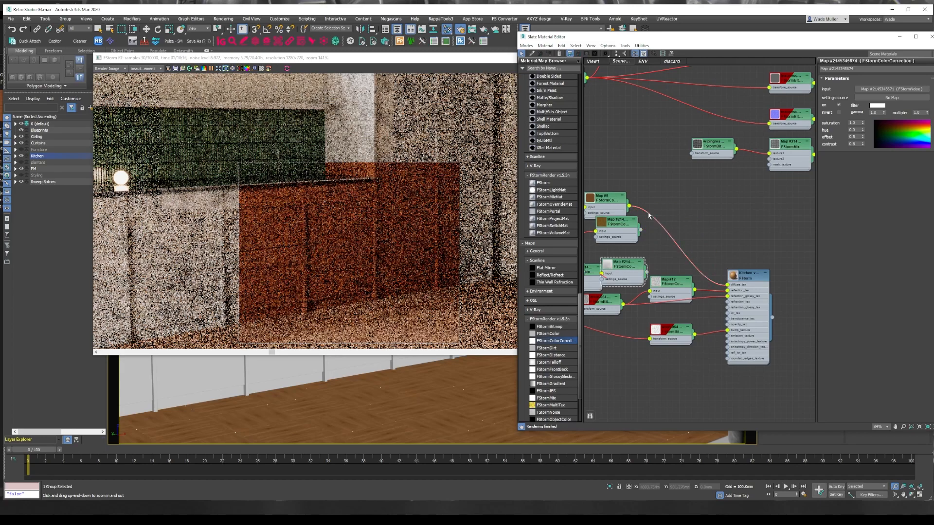
left_click(620, 222)
key("Delete")
left_click(623, 265)
key("Delete")
middle_click_drag(589, 274, 684, 274)
scroll(346, 242, "down", 2)
left_click_drag(282, 106, 397, 310)
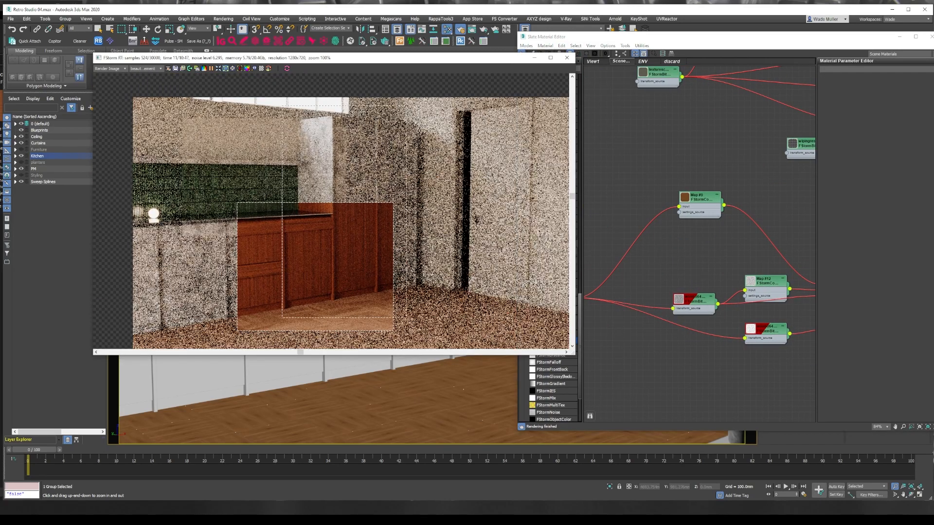
scroll(265, 173, "up", 2)
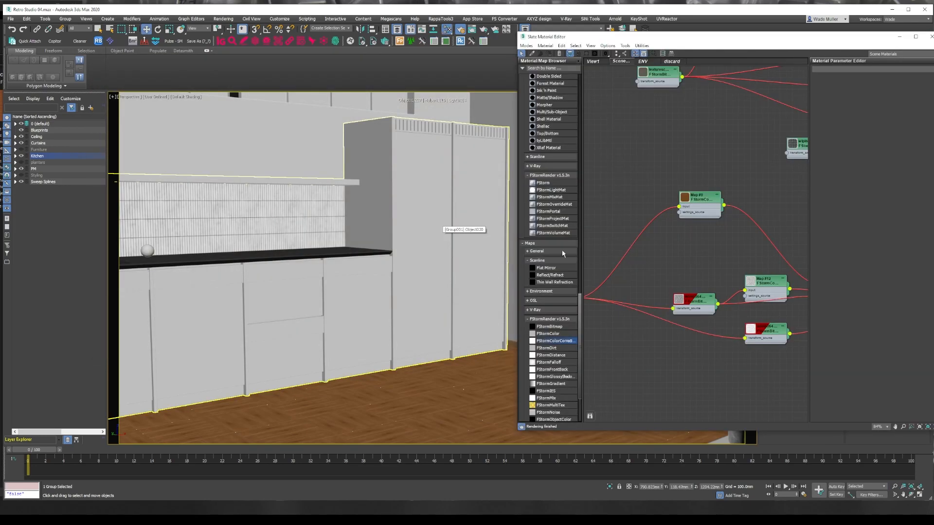
Step: Show the mansonia wood texture on the kitchen in the viewport and render the sink side interactively
double_click(681, 291)
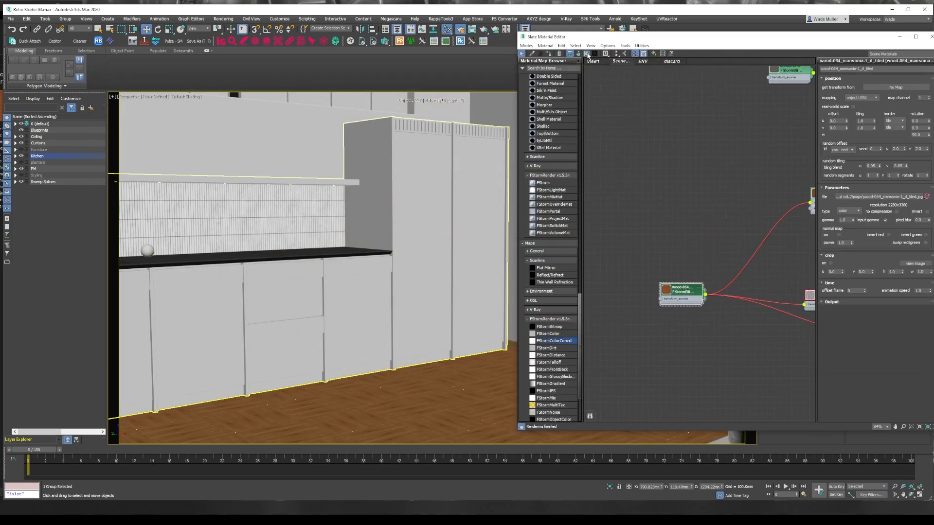
left_click(587, 53)
left_click(418, 234)
middle_click_drag(414, 234, 440, 240, "alt")
middle_click_drag(440, 239, 421, 288)
key("shift+q")
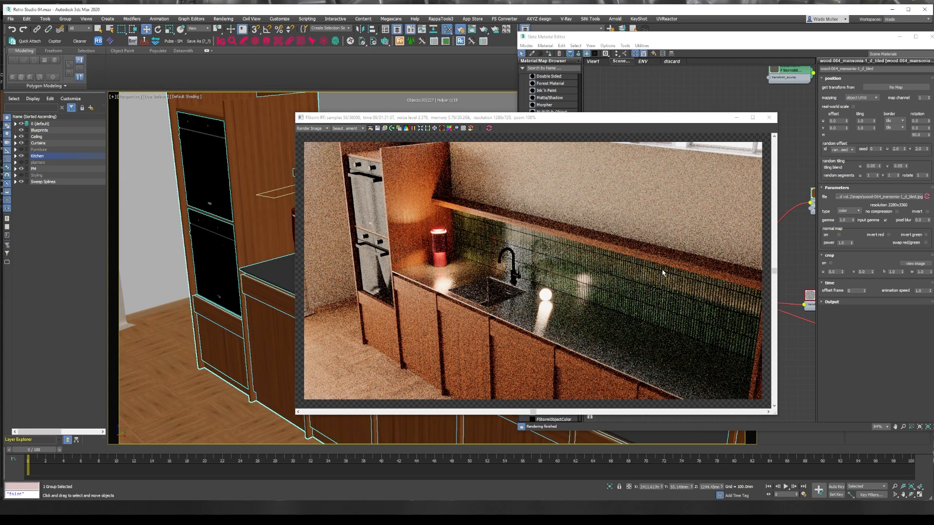
Step: Load the backsplash tile material into the Slate Material Editor and name it kitchen tiles
scroll(663, 273, "up", 5)
left_click_drag(627, 117, 375, 254)
left_click(372, 225)
left_click_drag(701, 199, 723, 164)
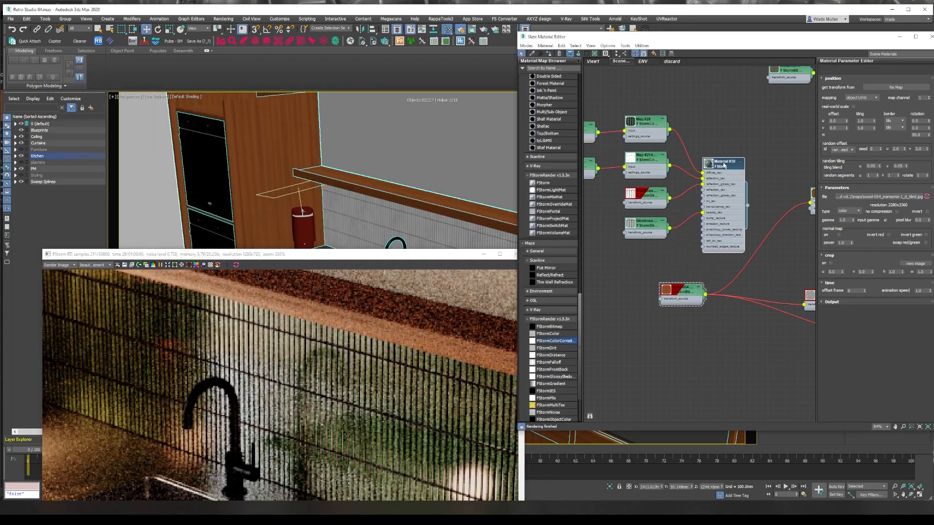
double_click(723, 164)
double_click(847, 69)
type("kitchen tiles")
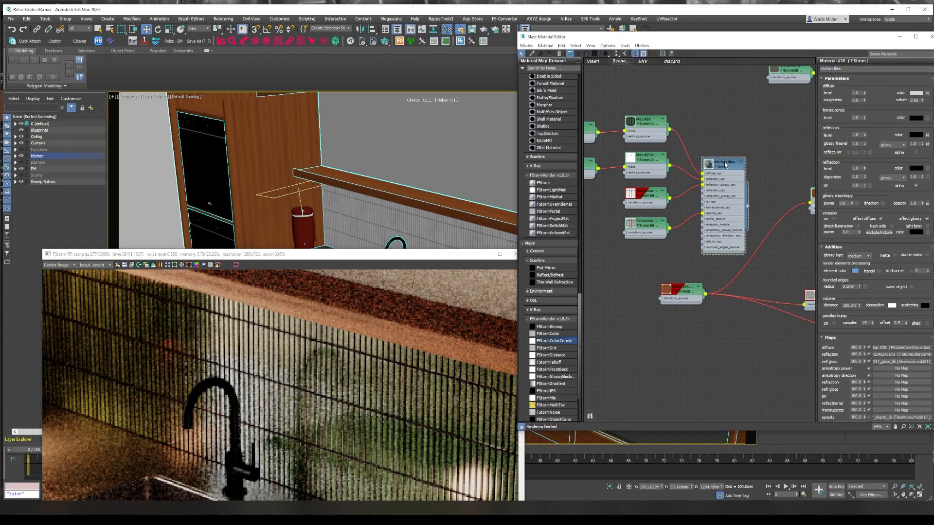
Step: Set a render region around the tap and tiles, then set the tile material's reflection gloss map amount to 60 and glossy fresnel to 0.7
left_click(175, 265)
left_click_drag(156, 300, 365, 500)
double_click(855, 361)
type("60")
key("Return")
scroll(307, 394, "up", 4)
scroll(306, 394, "down", 6)
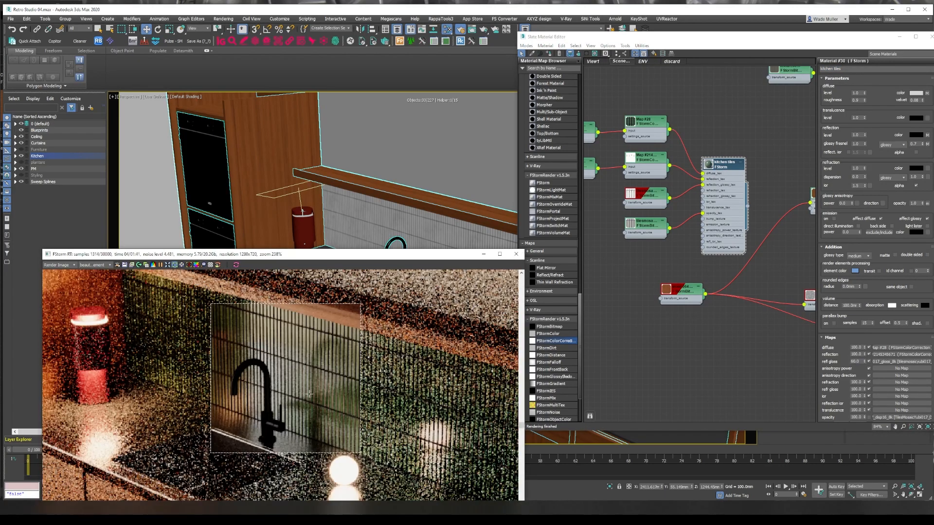
double_click(857, 143)
type("0.7")
key("Return")
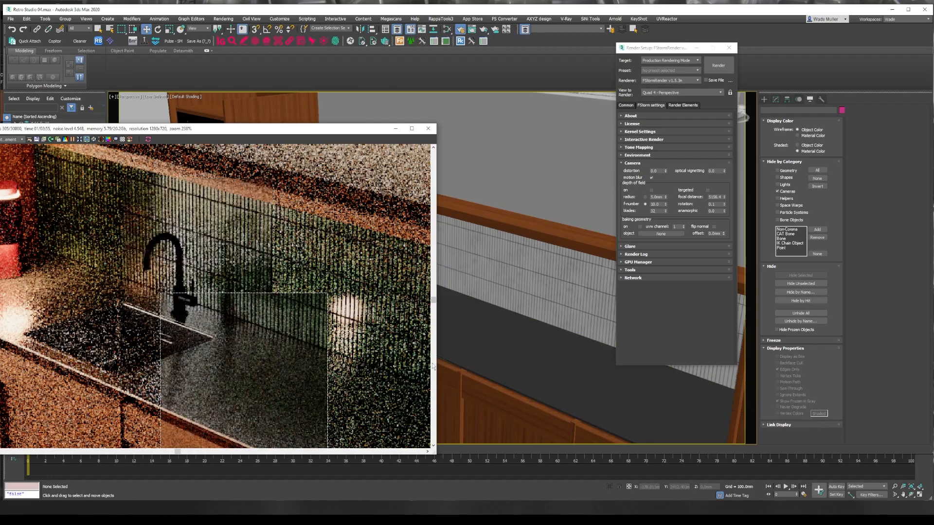
Step: Examine the worktop, its front edge and the lamp corner in close-up renders
scroll(244, 413, "up", 5)
scroll(292, 357, "down", 6)
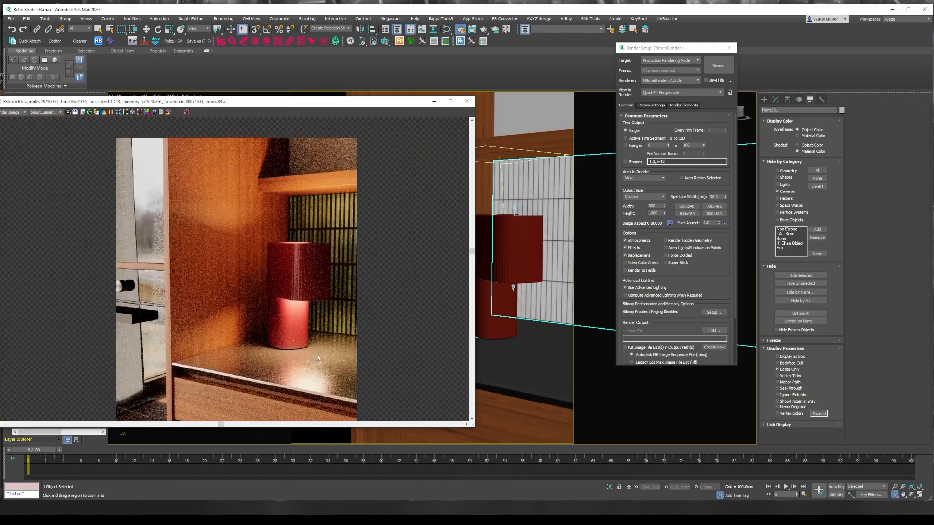
scroll(280, 328, "up", 3)
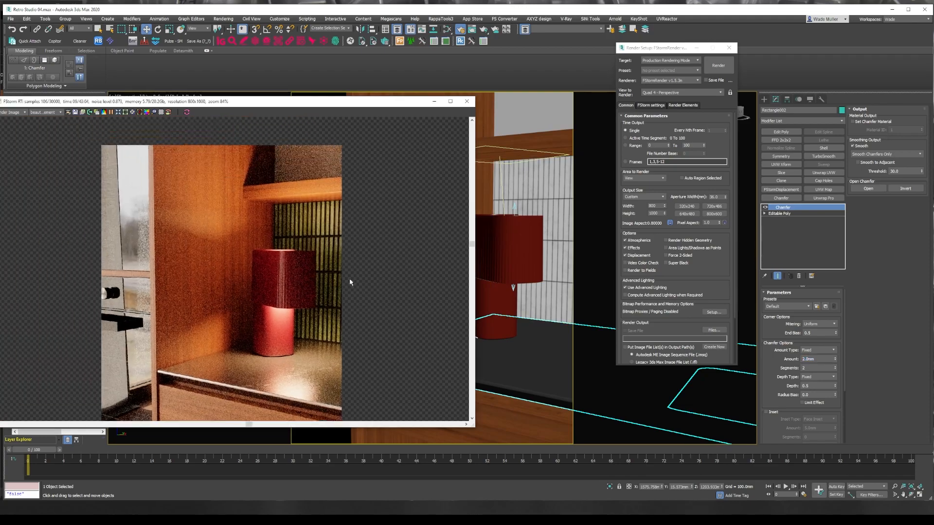
scroll(344, 249, "down", 2)
scroll(206, 371, "up", 3)
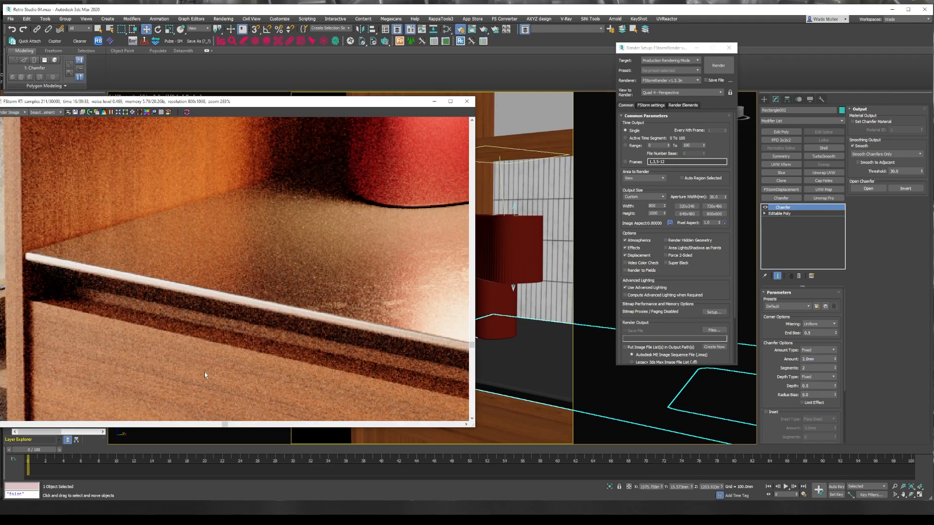
scroll(204, 372, "down", 4)
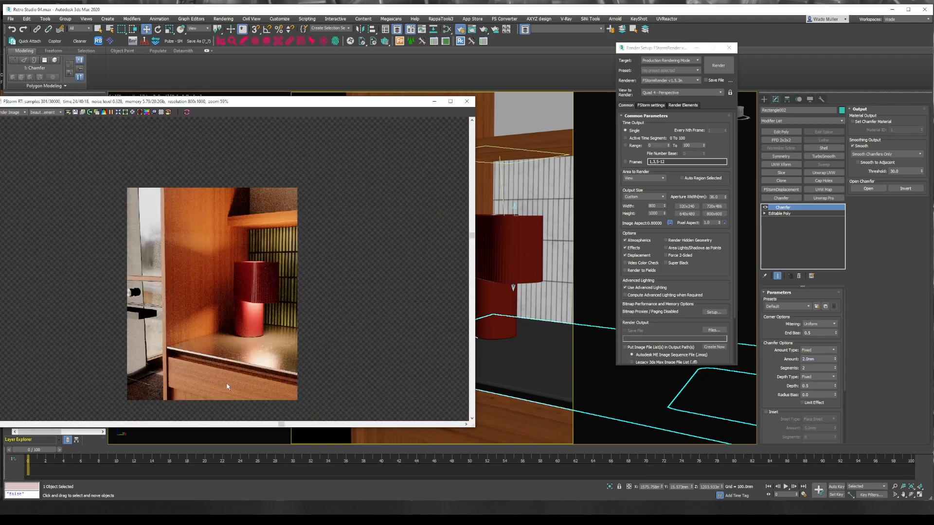
middle_click_drag(227, 387, 191, 330)
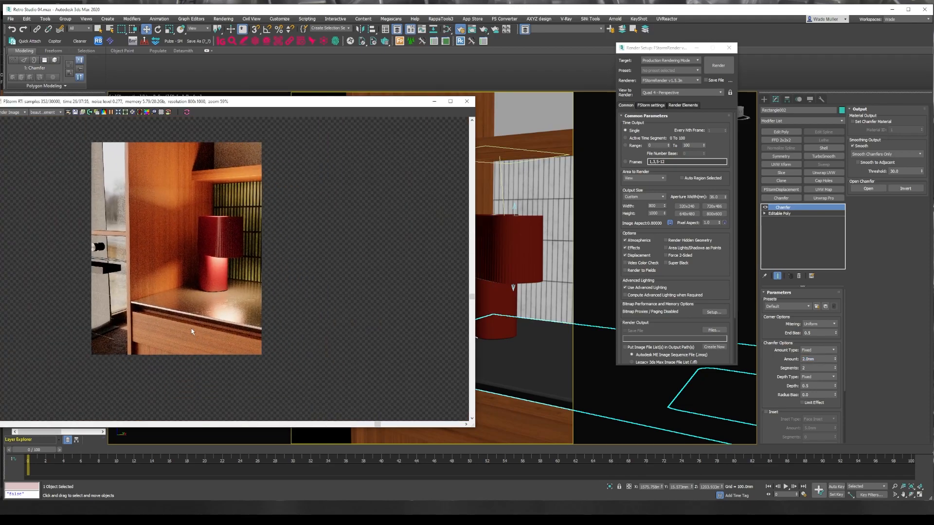
scroll(192, 331, "up", 1)
Step: Minimize the render window and unhide the Furniture and Styling layers
left_click(435, 101)
left_click(20, 150)
left_click(21, 175)
Step: Isolate the tall cabinet doors and close the render settings
left_click(439, 279)
mouse_move(440, 279)
middle_mouse_down("alt")
mouse_move(396, 252)
mouse_move(488, 261)
mouse_move(431, 291)
middle_mouse_up("alt")
scroll(396, 252, "down", 5)
left_click(431, 292)
key("alt+q")
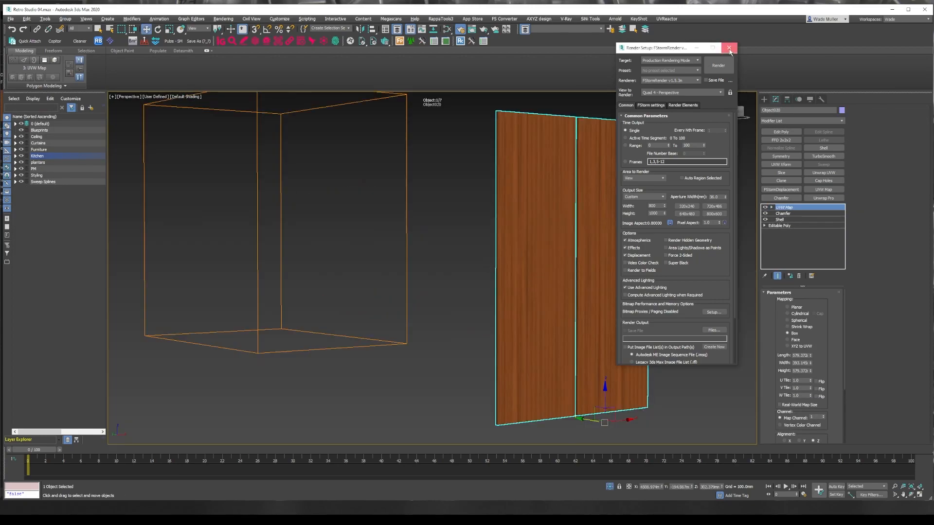
left_click(729, 47)
Step: Draw a tall, narrow rectangle spline beside the cabinet door in the Left view
left_click(764, 99)
left_click(815, 148)
key("l")
left_click_drag(456, 335, 456, 335)
key("w")
key("z")
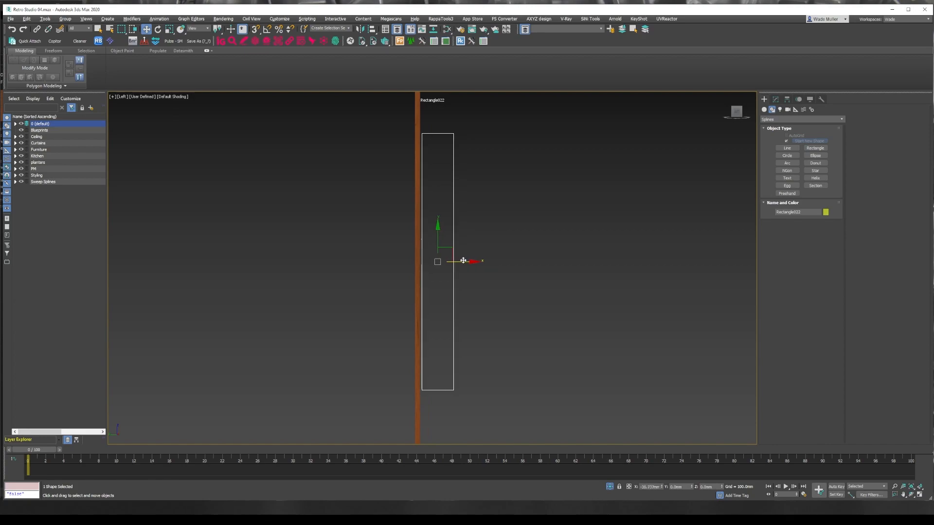
Step: Convert the rectangle to an editable spline and shape it into an open handle profile with filleted outer corners
left_click(775, 99)
right_click(788, 207)
left_click(807, 229)
key("1")
key("ctrl+a")
right_click(440, 254)
left_click(539, 187)
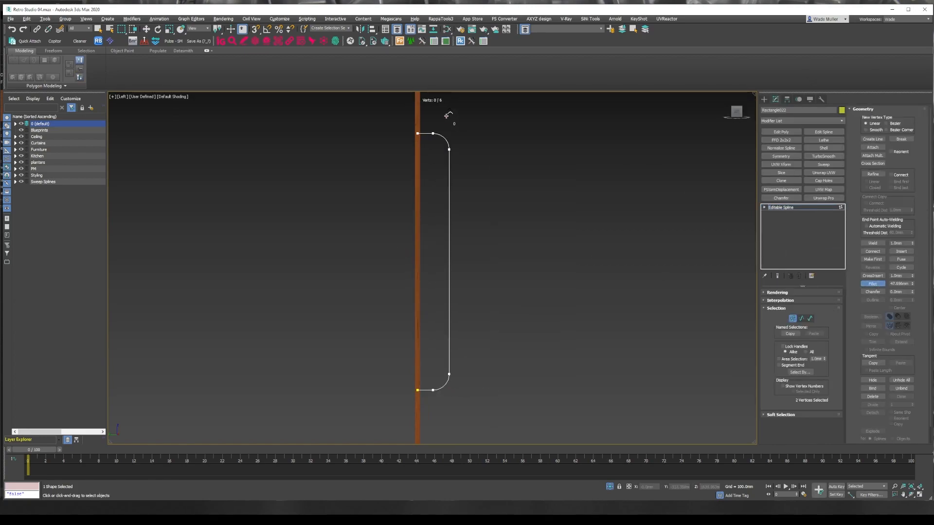
Step: Make the handle spline renderable in renderer and viewport with 15 mm thickness and 64 sides, and raise its interpolation steps
left_click(777, 294)
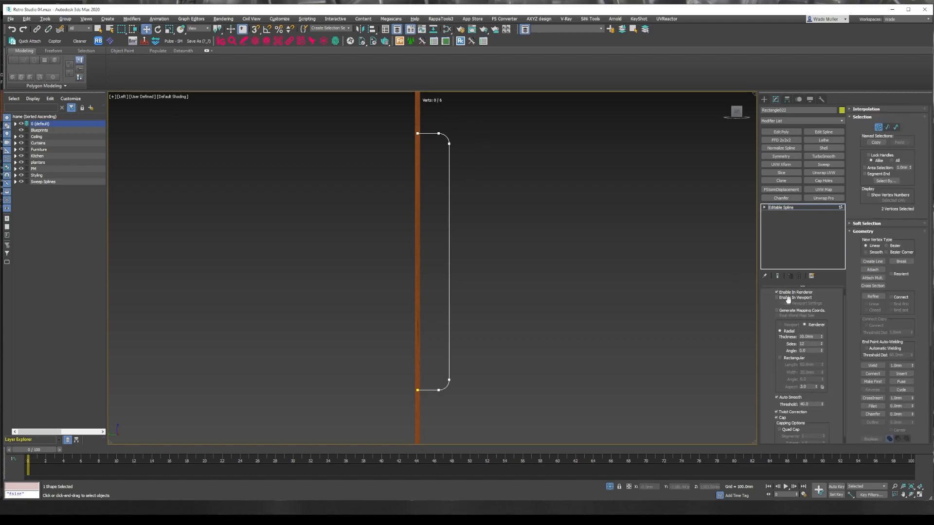
key("Tab")
type("64")
scroll(803, 340, "down", 1)
left_click(866, 109)
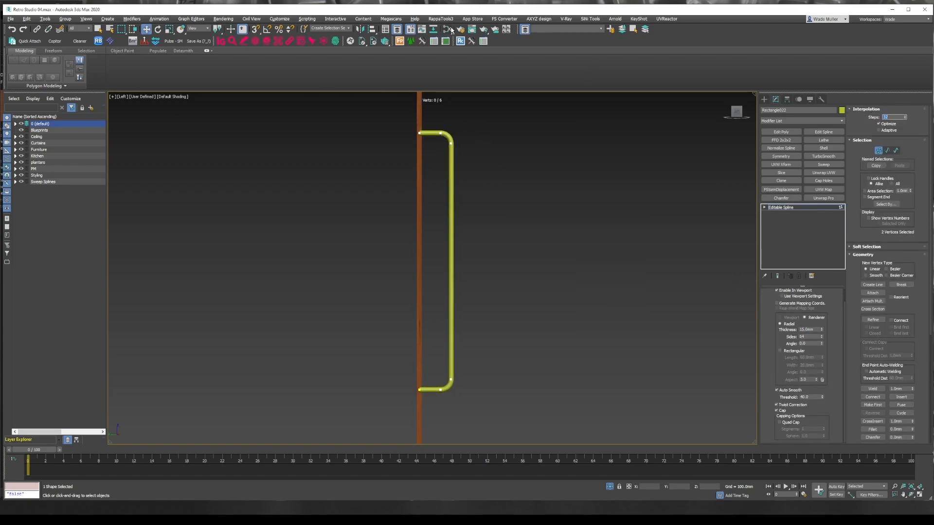
Step: Assign the standard metal material to the handle spline and close the material editor
left_click(447, 29)
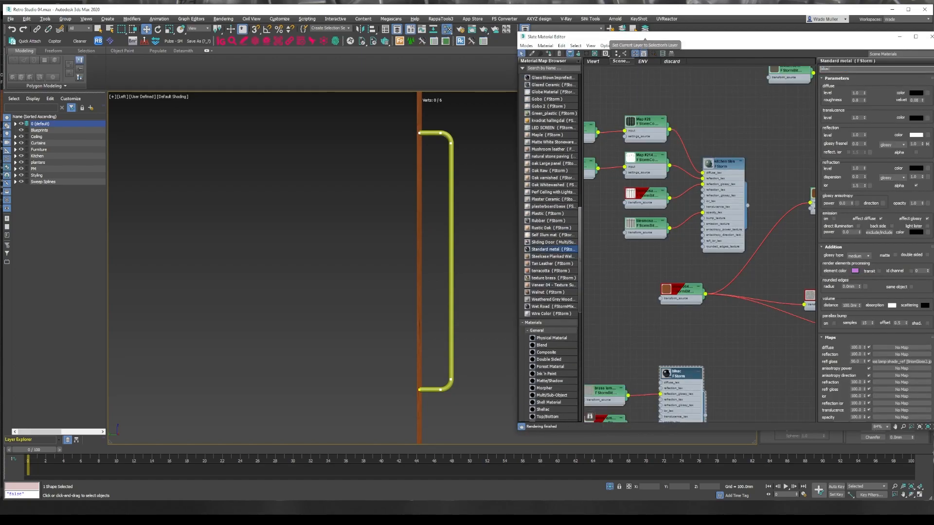
left_click_drag(272, 104, 472, 148)
left_click_drag(473, 210, 477, 210)
left_click(527, 247)
left_click(930, 36)
Step: Copy the handle sideways onto the neighbouring tall cabinet door and exit isolation
middle_click_drag(492, 299, 356, 281, "alt")
key("z")
key("p")
double_click(802, 346)
left_click_drag(361, 278, 470, 279, "shift")
left_click(470, 287)
left_click(646, 416)
left_click(610, 487)
Step: Examine the tall cabinet door handles in the shaded perspective view and in the FStorm render
key("z")
key("F3")
scroll(501, 276, "up", 10)
left_click(478, 169)
scroll(478, 169, "up", 3)
mouse_move(454, 104)
middle_mouse_down()
mouse_move(360, 274)
mouse_move(466, 269)
middle_mouse_up()
left_click(360, 274)
key("F3")
scroll(411, 270, "down", 3)
scroll(465, 268, "up", 2)
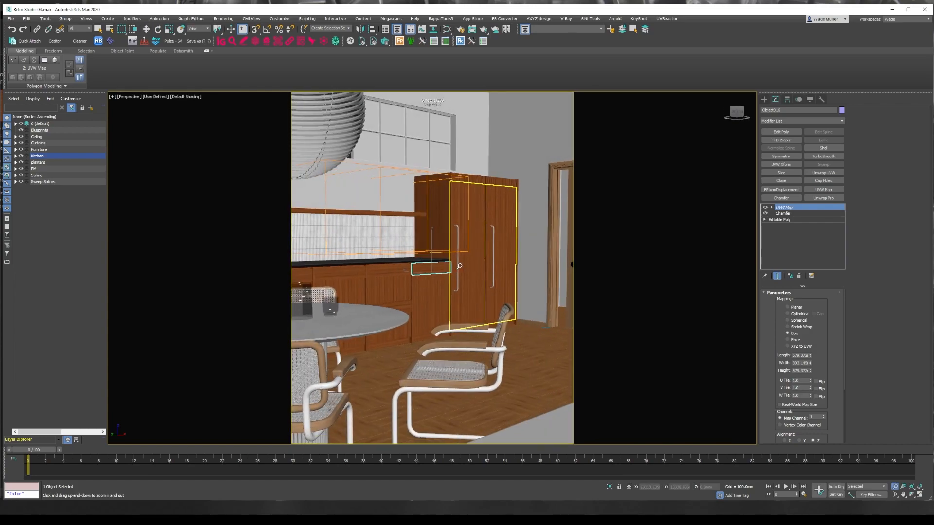
scroll(457, 341, "up", 2)
key("w")
left_click(457, 408)
left_click_drag(662, 486, 693, 467)
right_click(600, 351)
left_click(619, 358)
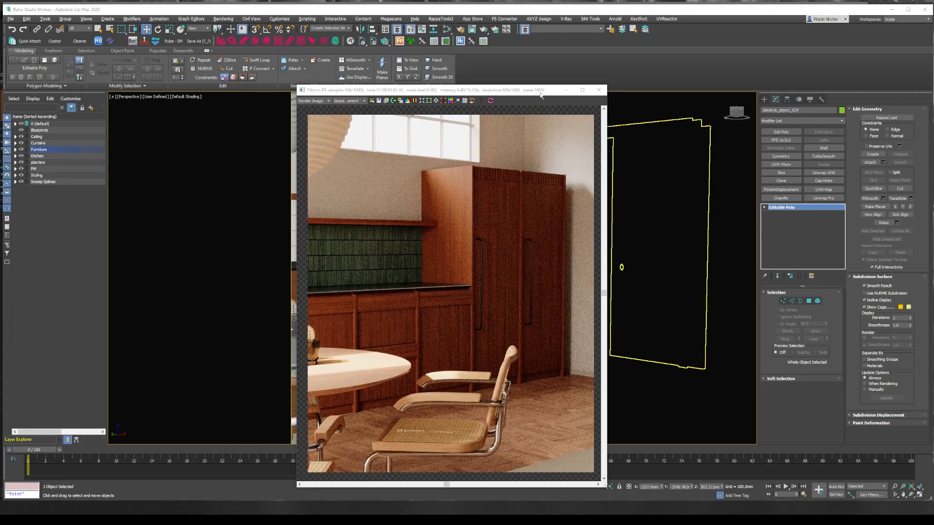
Step: Set the W rotation of the HDRI map in the ENV material view to 200
left_click_drag(539, 91, 337, 58)
middle_click_drag(486, 311, 497, 330, "alt")
key("ctrl+w")
key("F3")
key("m")
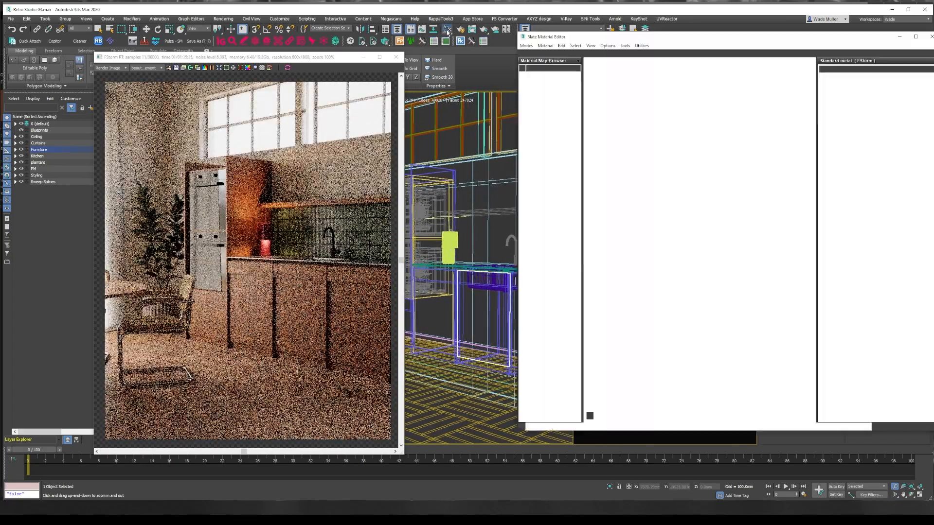
left_click(643, 61)
double_click(698, 200)
right_click(929, 135)
left_click_drag(921, 135, 859, 130)
type("200")
key("Return")
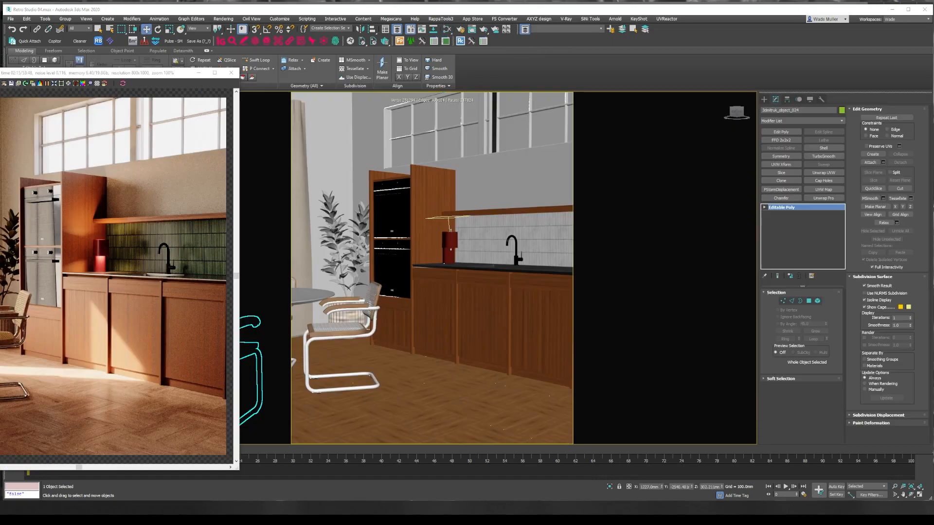
Step: Create an FStormCamera in the scene and match it to the current perspective of the oven and sink wall
left_click(764, 98)
left_click(772, 110)
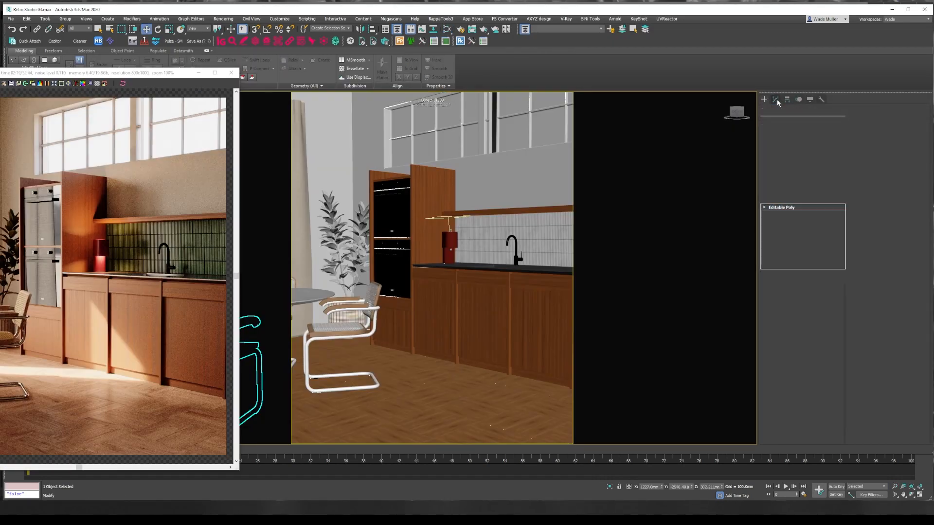
left_click(842, 119)
left_click(787, 110)
left_click(803, 119)
left_click(783, 138)
left_click(796, 143)
left_click_drag(506, 400, 294, 362)
right_click(294, 362)
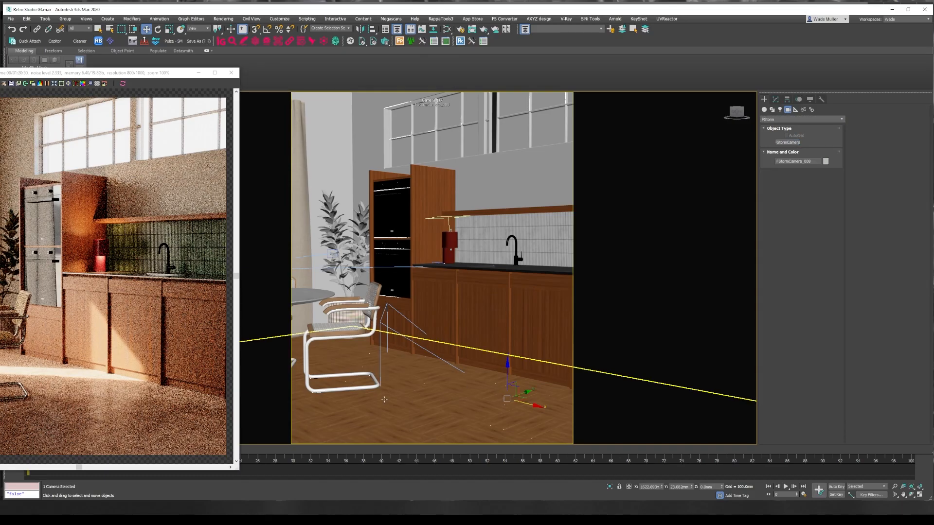
key("ctrl+c")
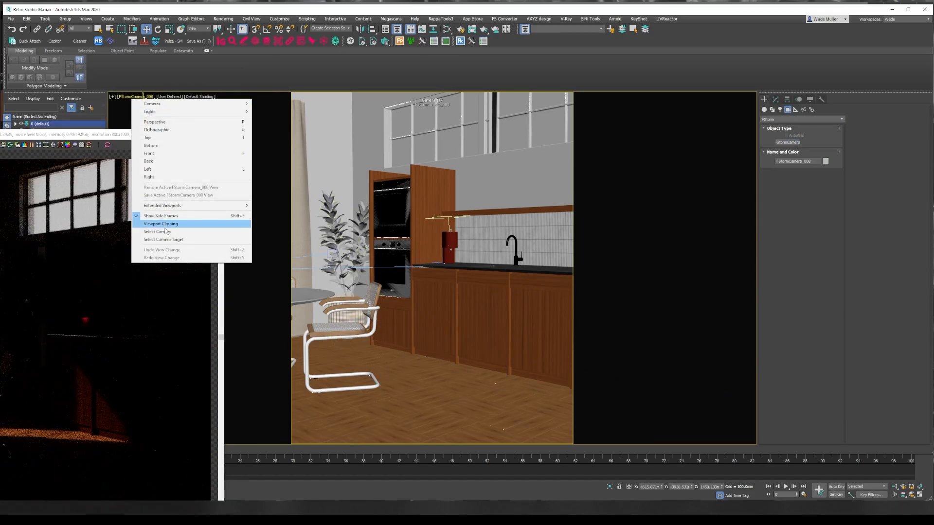
Step: Copy the render settings into the new FStormCamera's tone mapping
left_click(775, 99)
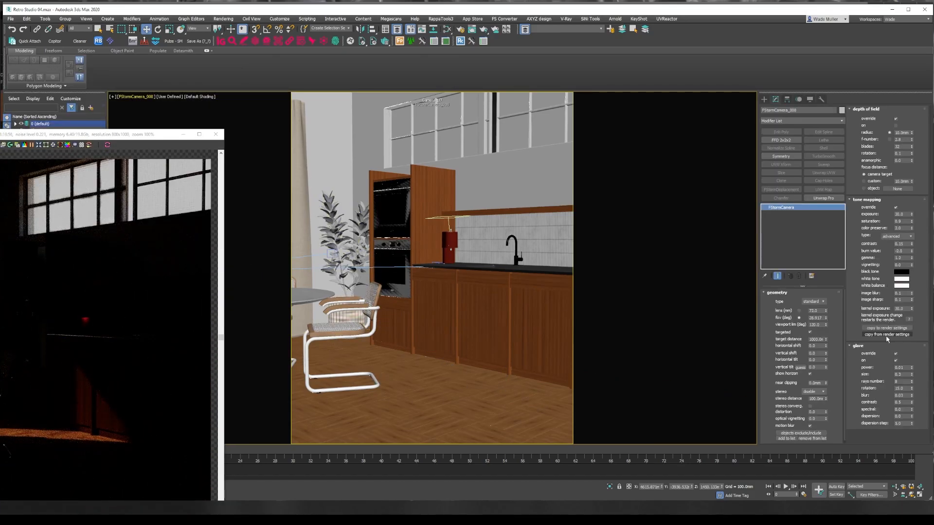
left_click(888, 335)
left_click_drag(131, 139, 147, 48)
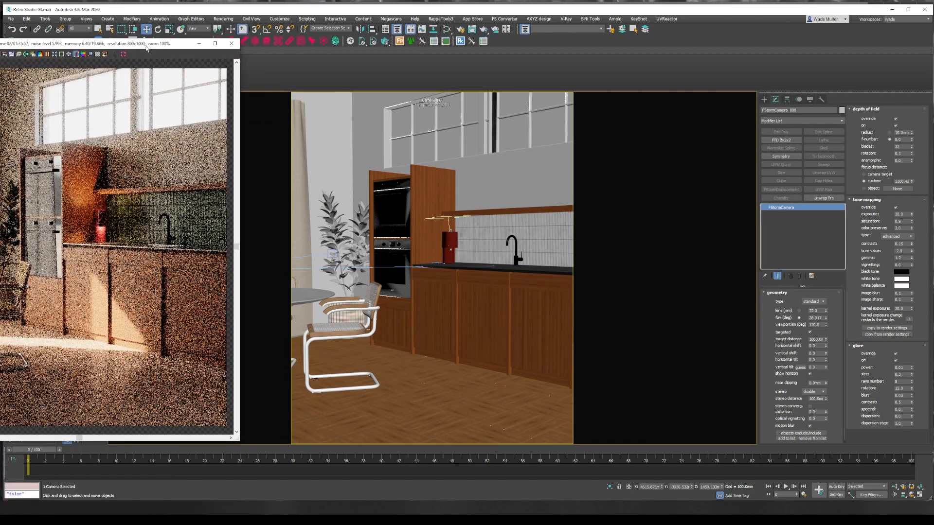
Step: Zoom the region render in on the ovens and set the Glass material's reflection level to 0.5
left_click(68, 54)
scroll(38, 203, "up", 5)
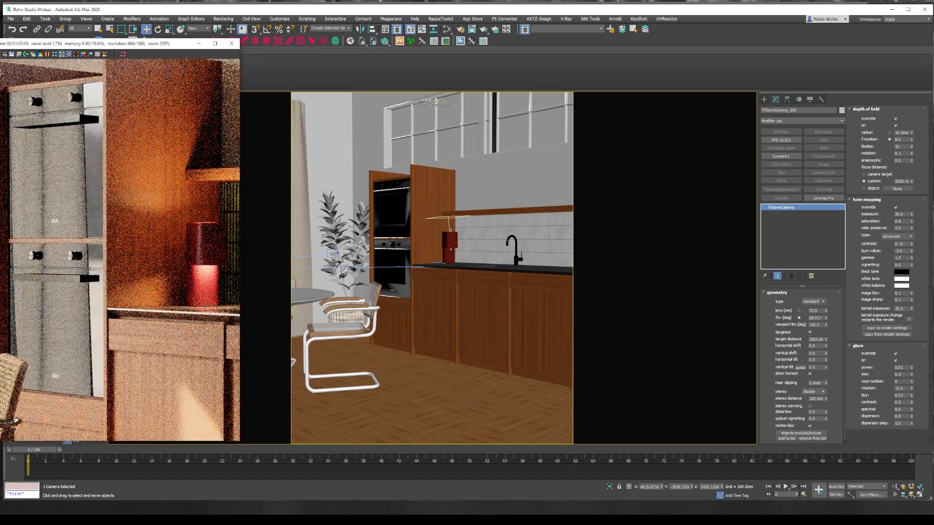
left_click(433, 29)
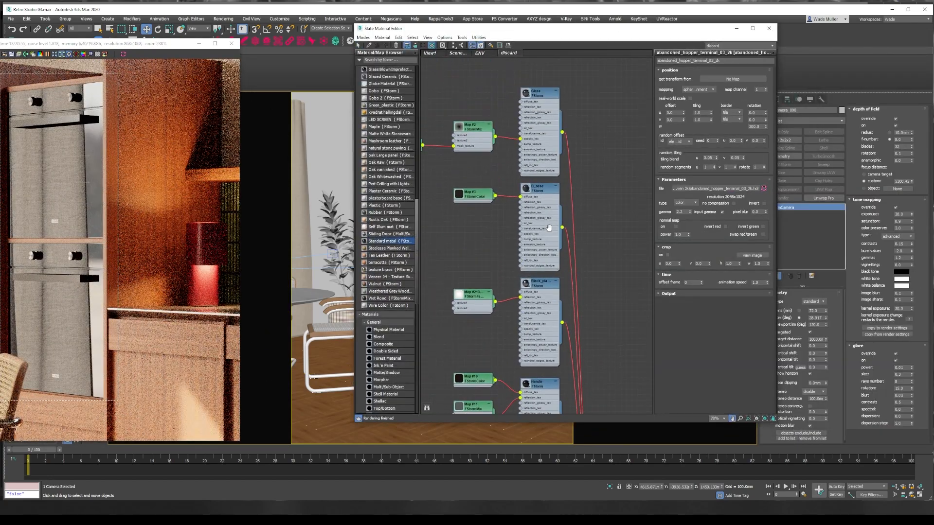
double_click(560, 101)
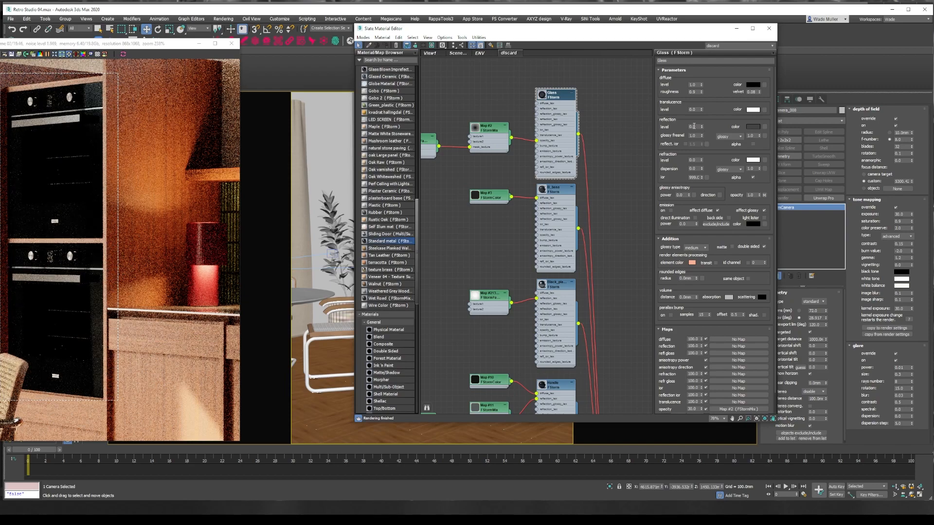
type("0.5")
key("Return")
Step: Add the Fingerprints map with the image Fingerprints001_OVERLAY_VAR1_LOWRES.jpg and connect it to the Glass reflection glossiness
scroll(377, 116, "up", 15)
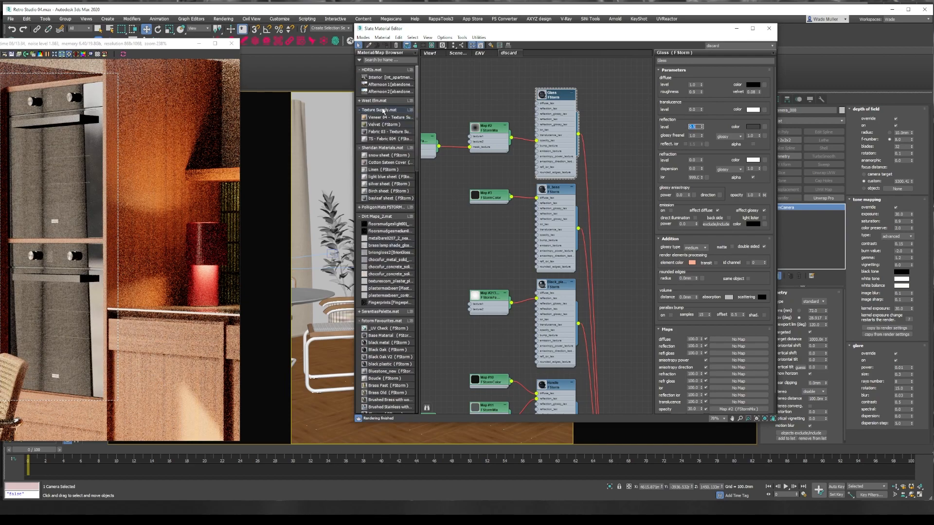
double_click(460, 91)
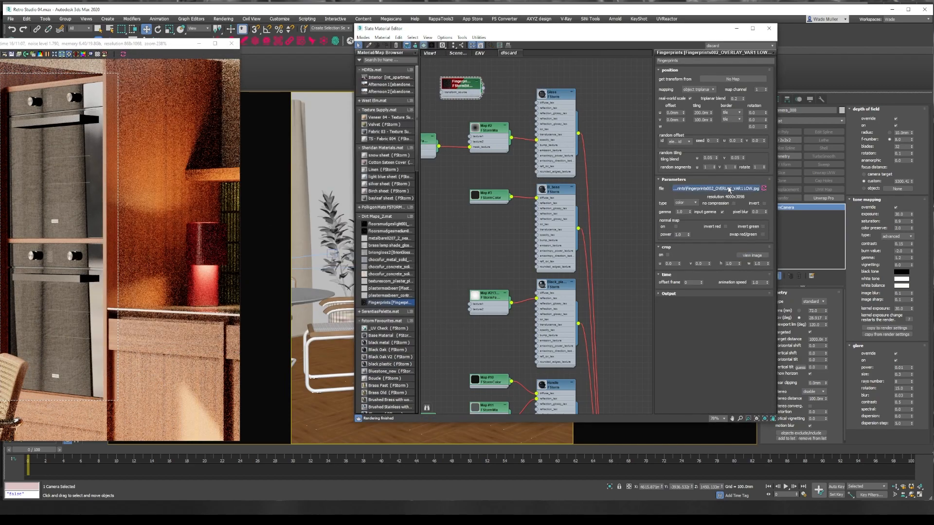
left_click(715, 189)
double_click(451, 108)
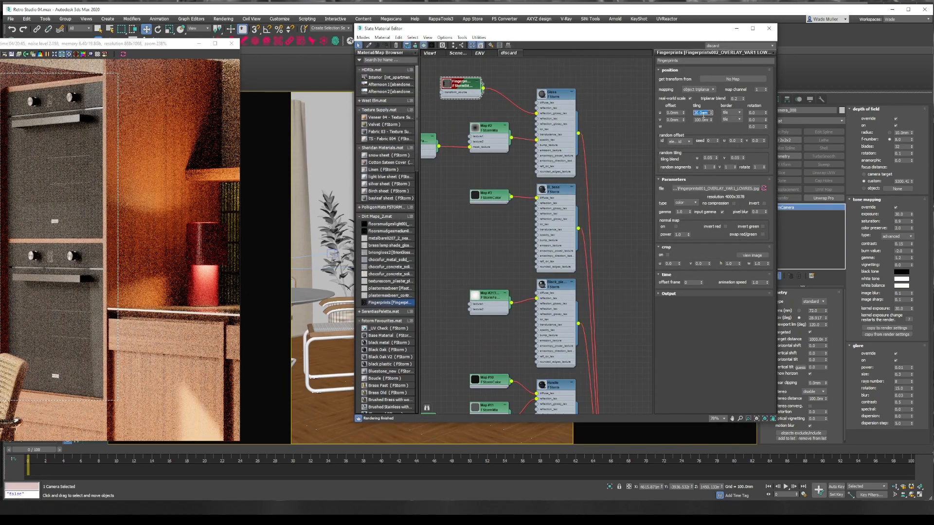
Step: Set the fingerprint map's U and V tiling to 3000 mm and raise its random tiling segments in both directions
key("Tab")
type("3000")
key("Return")
double_click(707, 168)
type("5")
key("Tab")
type("5")
key("Tab")
double_click(556, 93)
Step: Insert an FStormColorCorrection map between the fingerprint texture and the Glass material and set its contrast to 0.8
middle_click_drag(449, 120, 524, 141)
left_click_drag(539, 102, 477, 97)
scroll(400, 312, "down", 20)
left_click_drag(392, 258, 517, 103)
double_click(554, 115)
double_click(690, 135)
type("0.8")
key("Return")
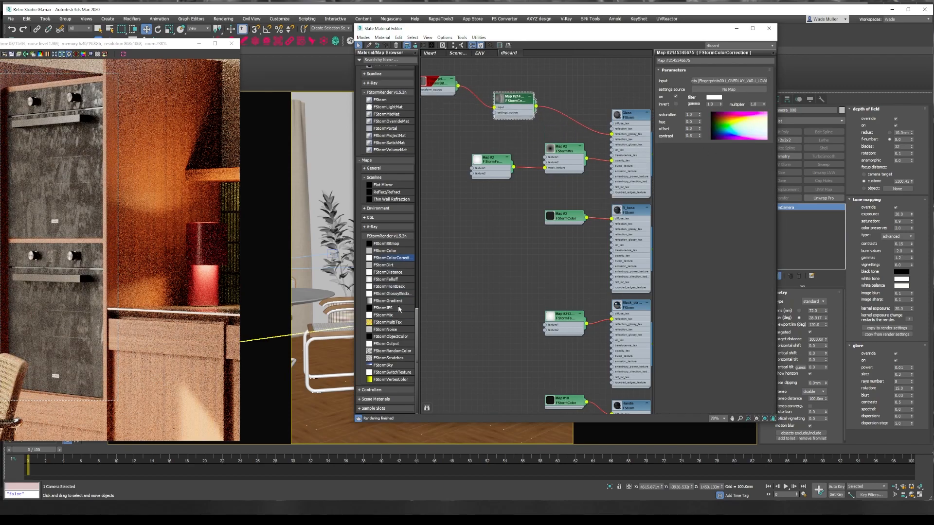
Step: Insert an FStormMix map between the color correction and the Glass material, masked by a new FStormNoise map
left_click_drag(385, 329, 487, 124)
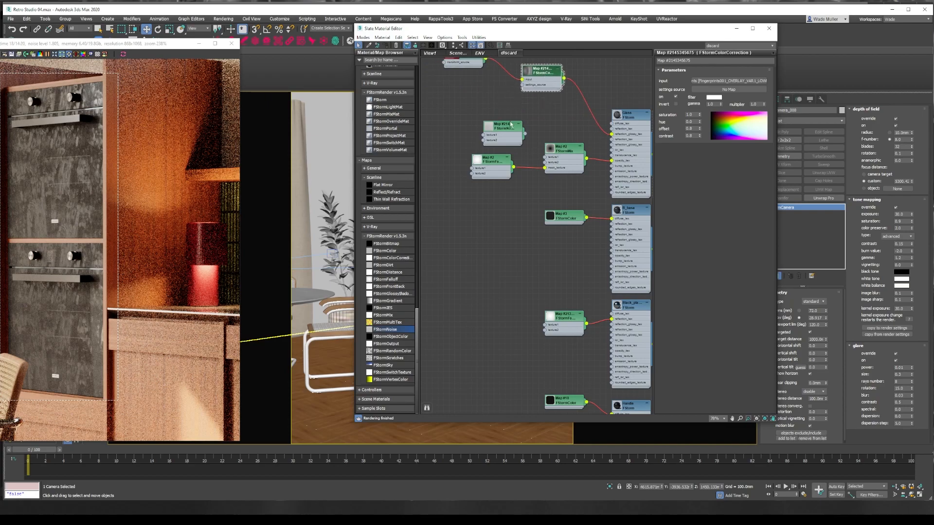
double_click(494, 127)
left_click_drag(395, 316, 587, 99)
left_click(601, 112)
left_click_drag(513, 128, 567, 117)
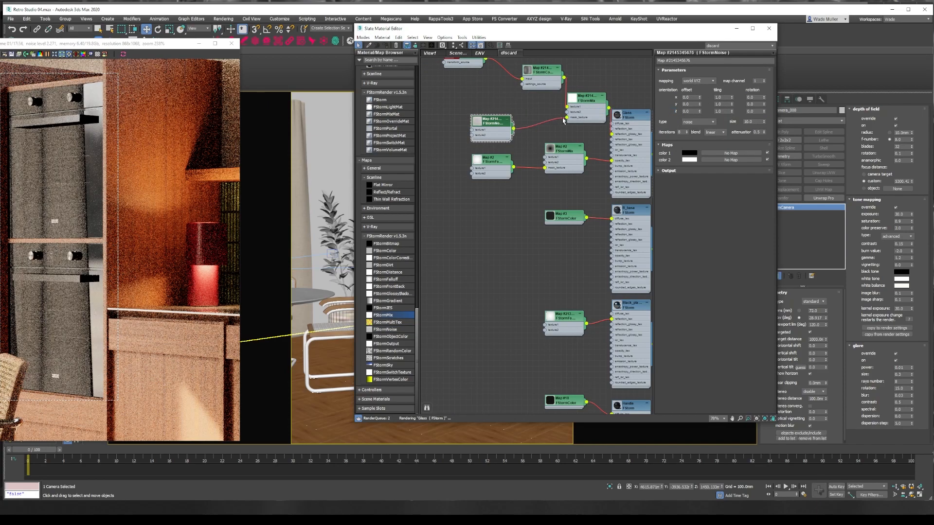
Step: Swap the Mix map's color 1 and color 2 inputs and reposition the fingerprint color correction node
left_click(716, 155)
left_click(566, 135)
double_click(588, 98)
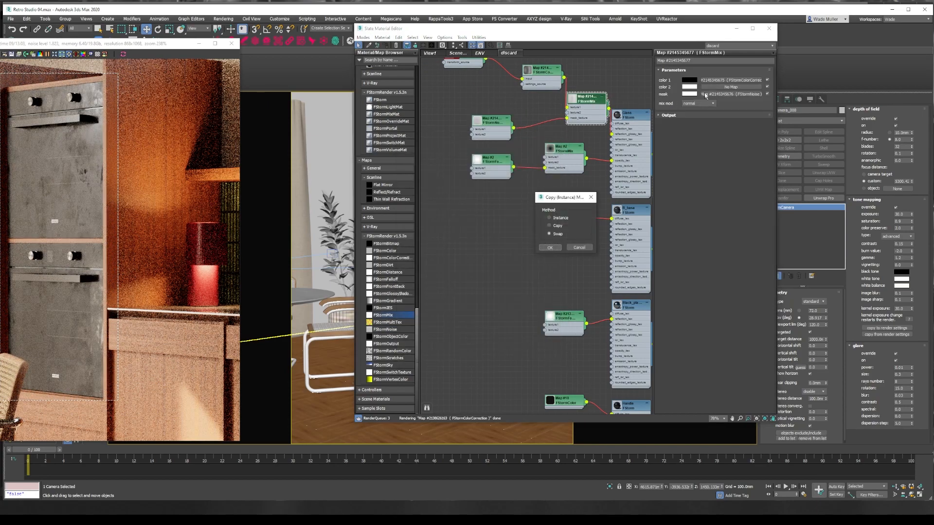
left_click(550, 248)
left_click_drag(543, 70, 516, 86)
Step: Insert an FStormColorCorrection map between the noise and the Mix mask and set its contrast to 0.8
left_click_drag(393, 258, 536, 127)
left_click(549, 138)
double_click(538, 127)
left_click_drag(694, 137, 657, 138)
type("0.8")
key("Return")
double_click(634, 117)
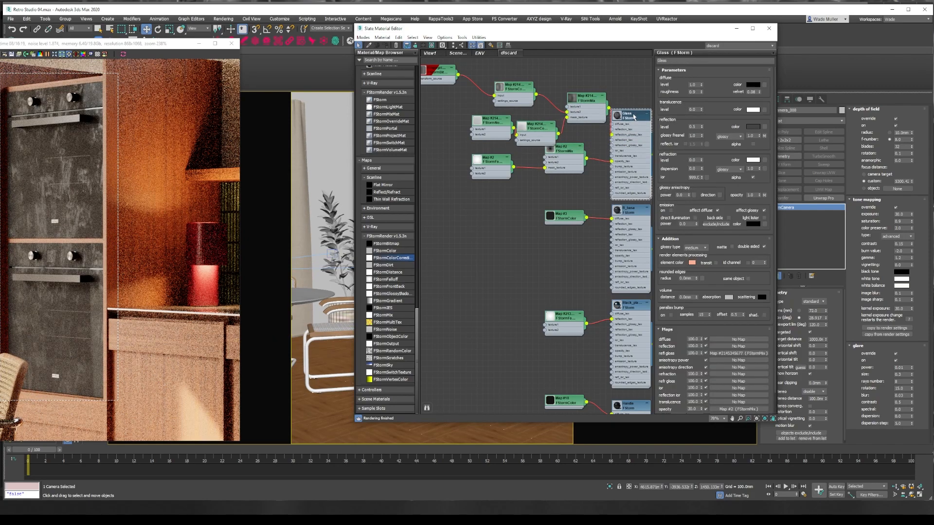
Step: Set the fingerprint color correction's contrast to 0.95 and move the Mix node away from the Glass node
double_click(518, 92)
left_click_drag(695, 136, 661, 137)
type("0.9")
key("Return")
type("0.95")
key("Return")
left_click_drag(586, 98, 548, 98)
Step: Try reflection glossiness map amounts of 20, 5 and 50 on the Glass material
double_click(630, 116)
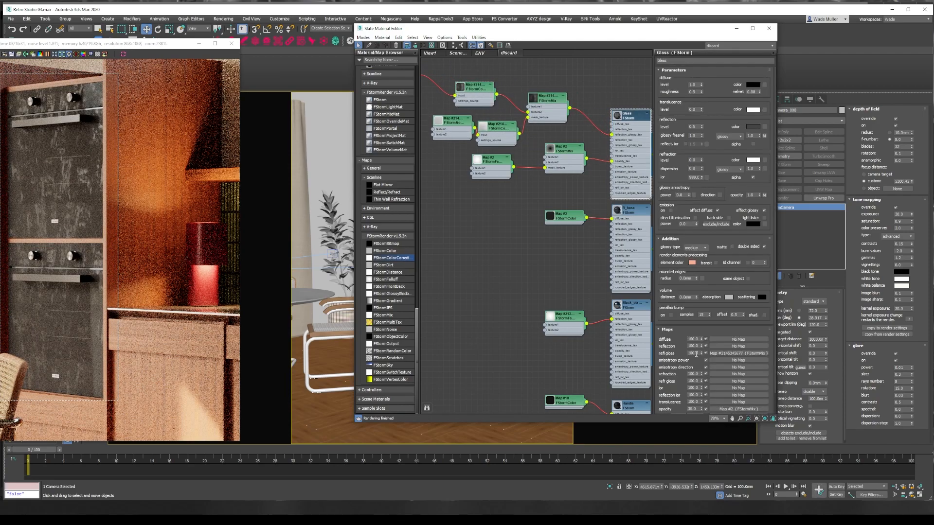
double_click(692, 354)
type("20")
key("Return")
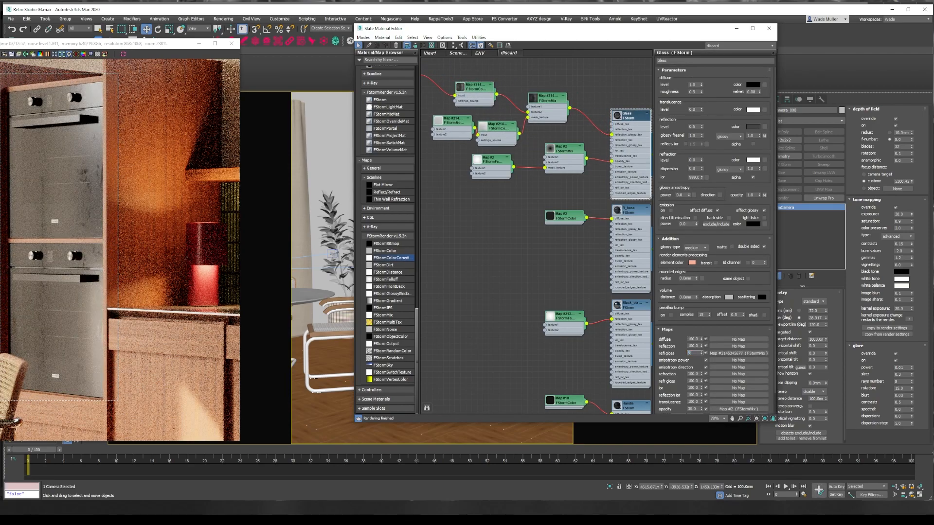
type("5")
key("Return")
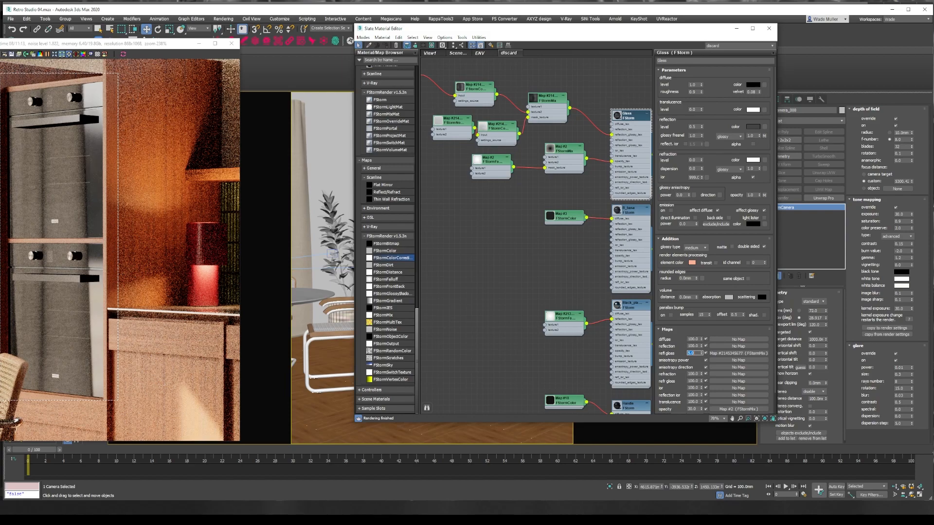
type("50")
key("Return")
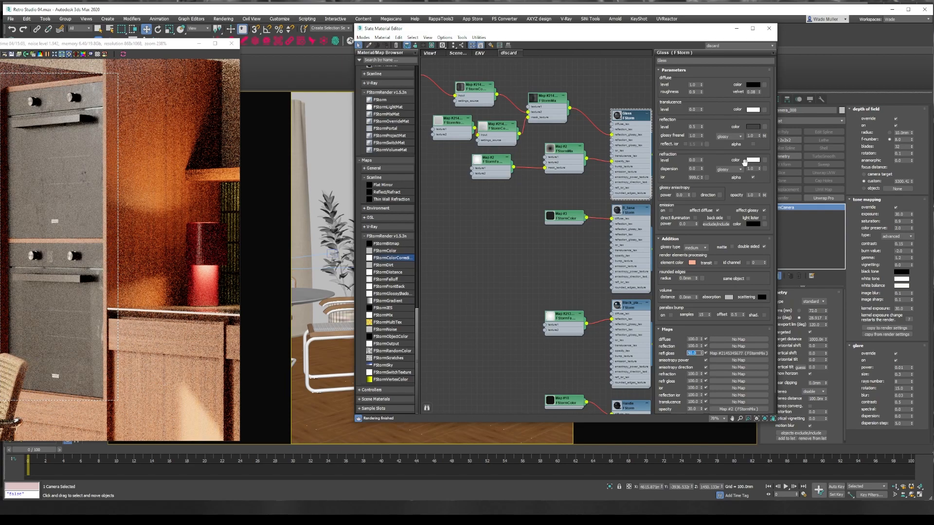
key("Return")
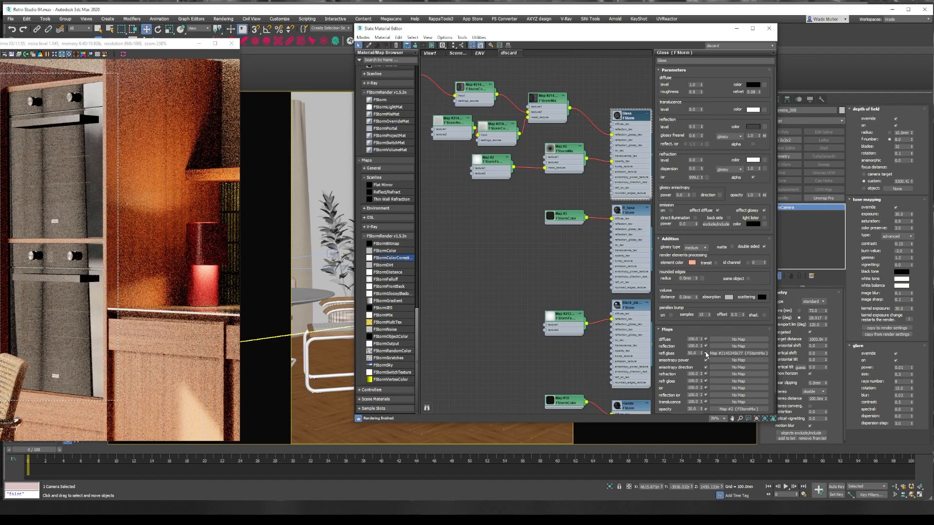
left_click(706, 354)
Step: Set the Glass material's IOR to 1.6 and its reflection color to white
double_click(694, 177)
type("1.6")
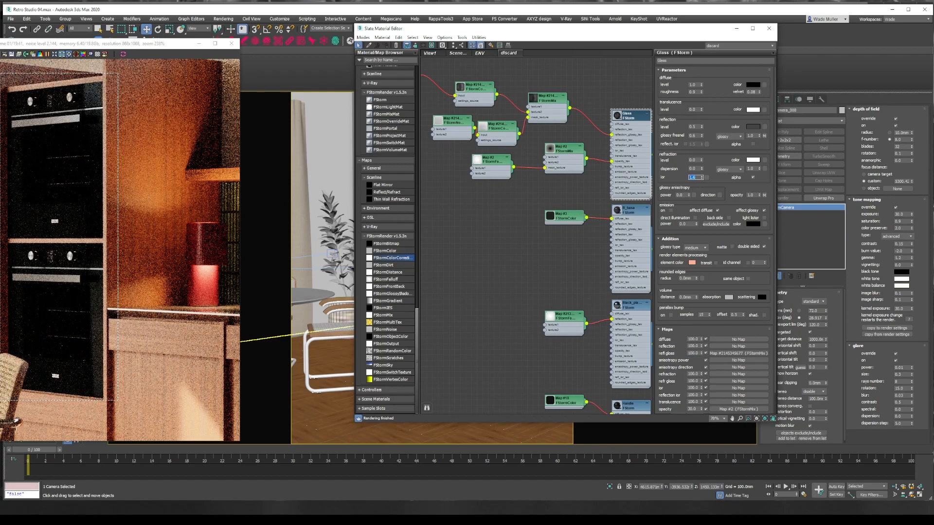
left_click(753, 126)
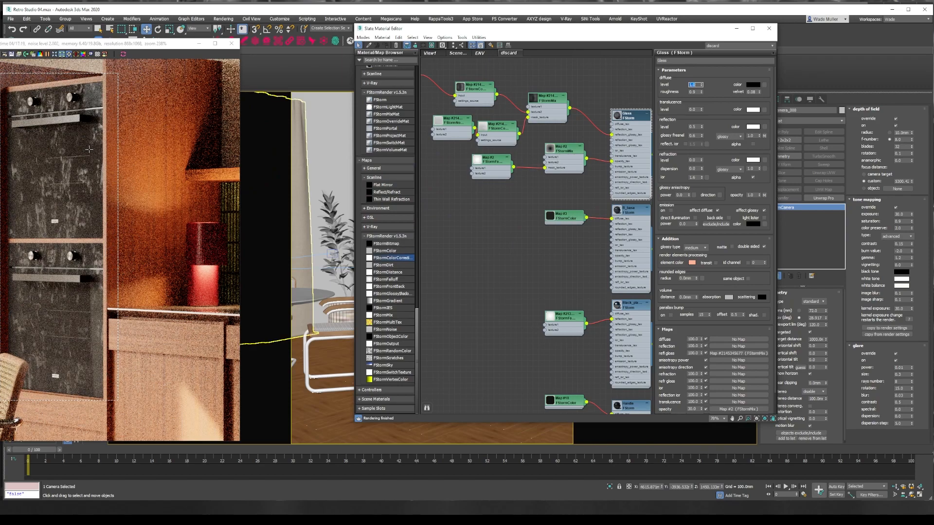
Step: Set the fingerprint color correction's contrast to 0.969 and its offset to 0.9
double_click(471, 128)
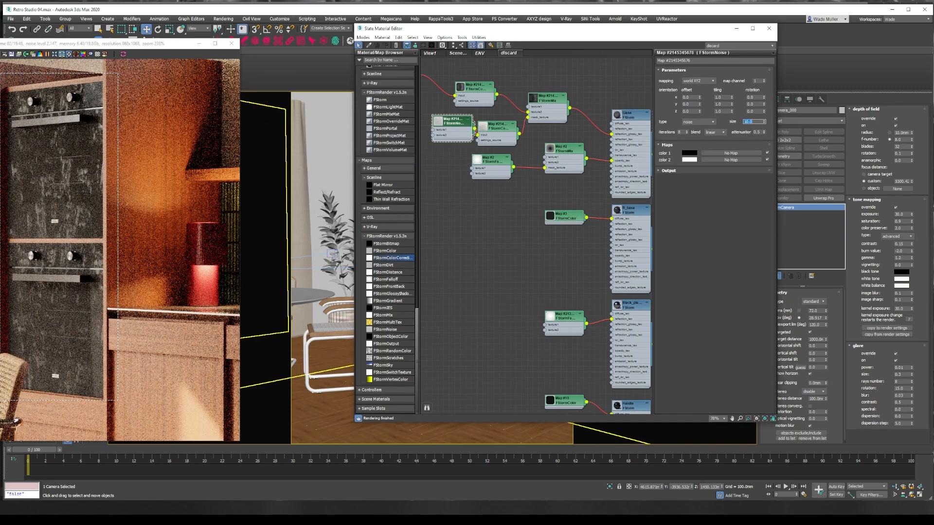
type("0.969")
key("Return")
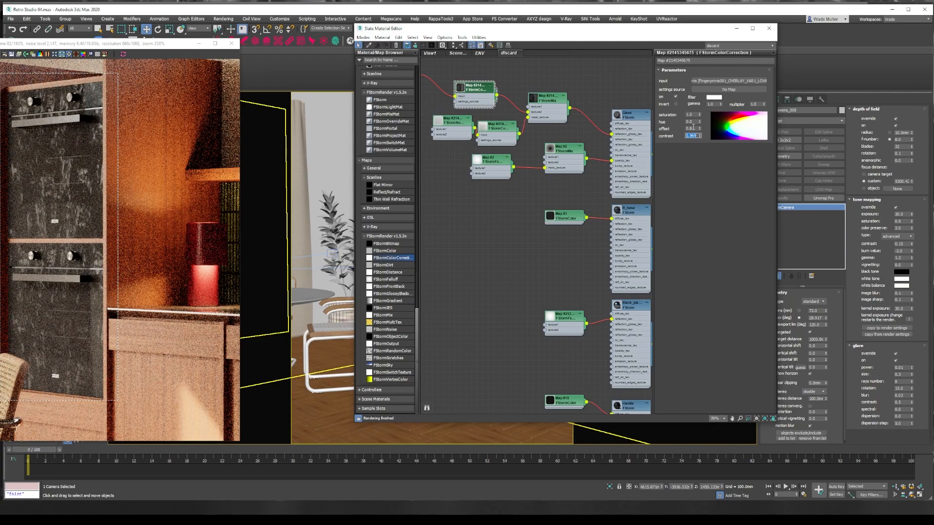
key("shift+Tab")
type("0.9")
key("Return")
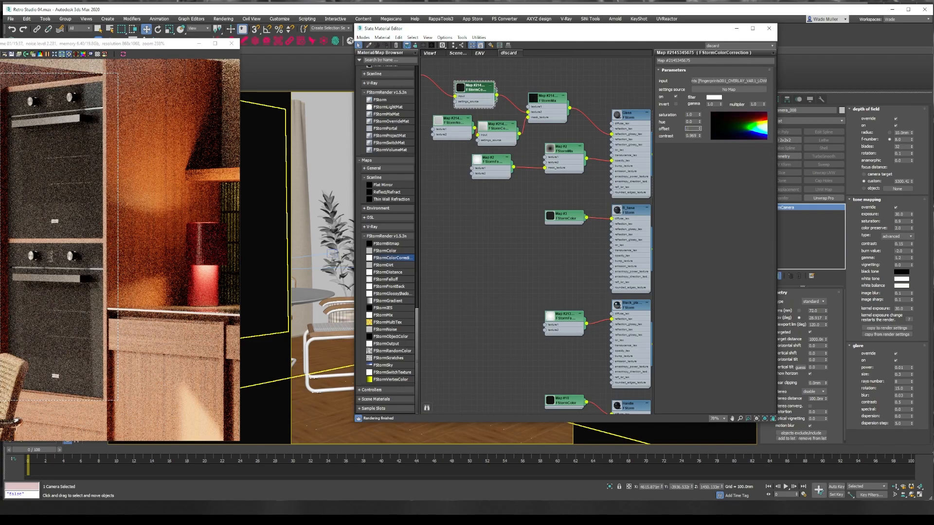
Step: Browse the fingerprint images and load Fingerprints001_OVERLAY_VAR1_LOWRES.jpg into the fingerprint map again
middle_click_drag(467, 205, 570, 281)
double_click(501, 148)
right_click(725, 187)
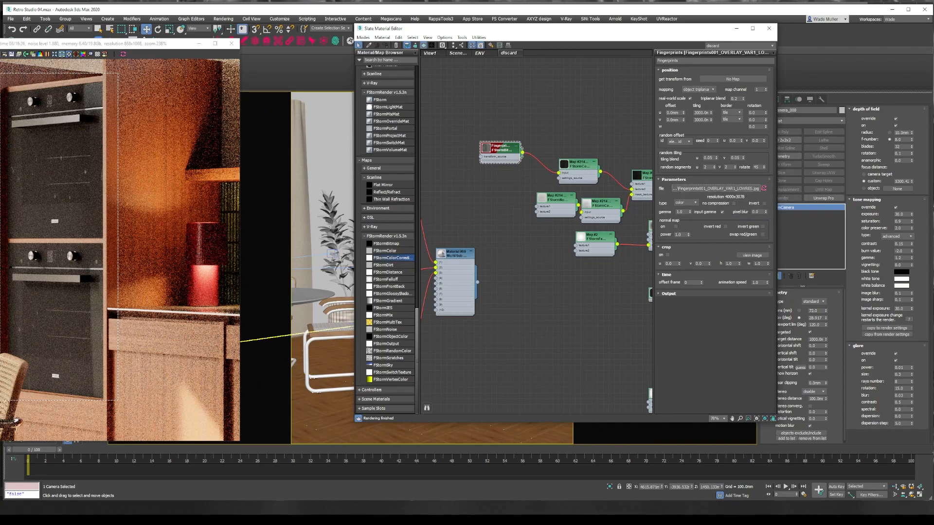
left_click(715, 189)
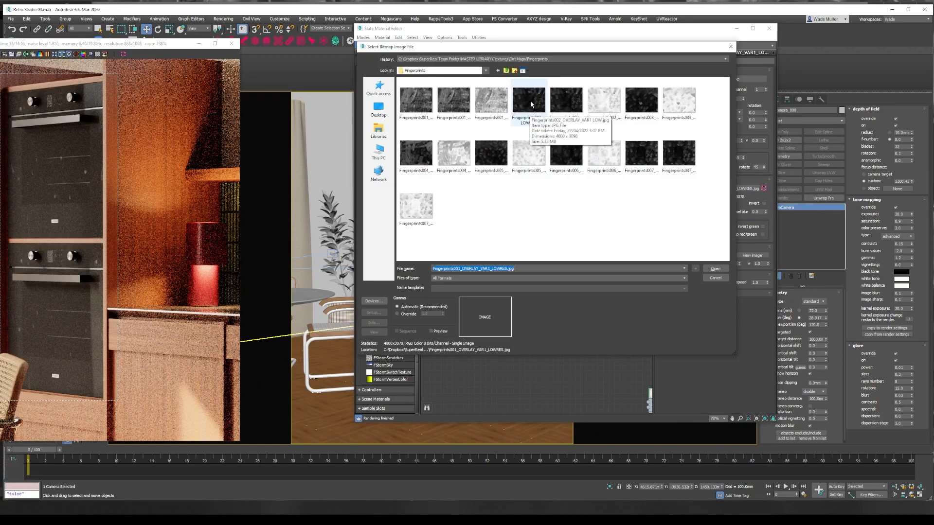
double_click(462, 100)
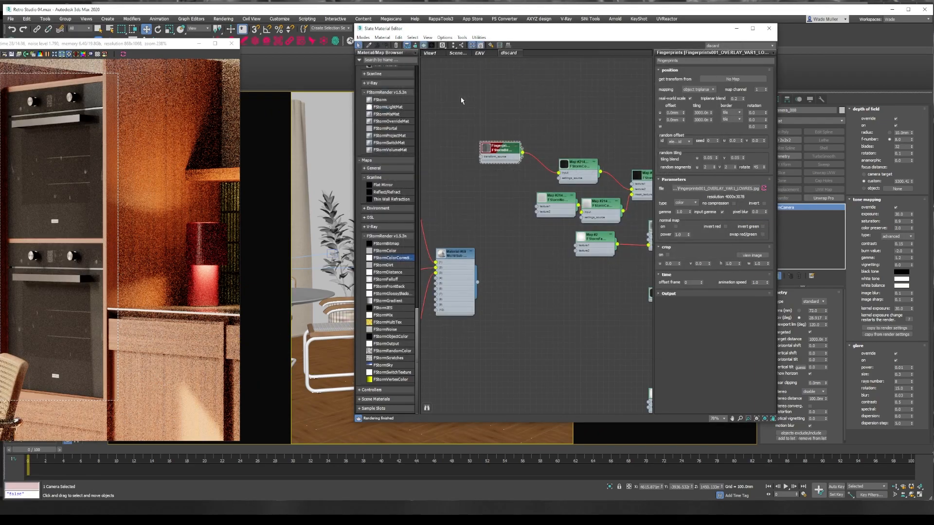
Step: Set the fingerprint color correction's offset to 0.8
double_click(579, 166)
double_click(689, 129)
type("0.8")
key("Return")
middle_click_drag(608, 292, 480, 282)
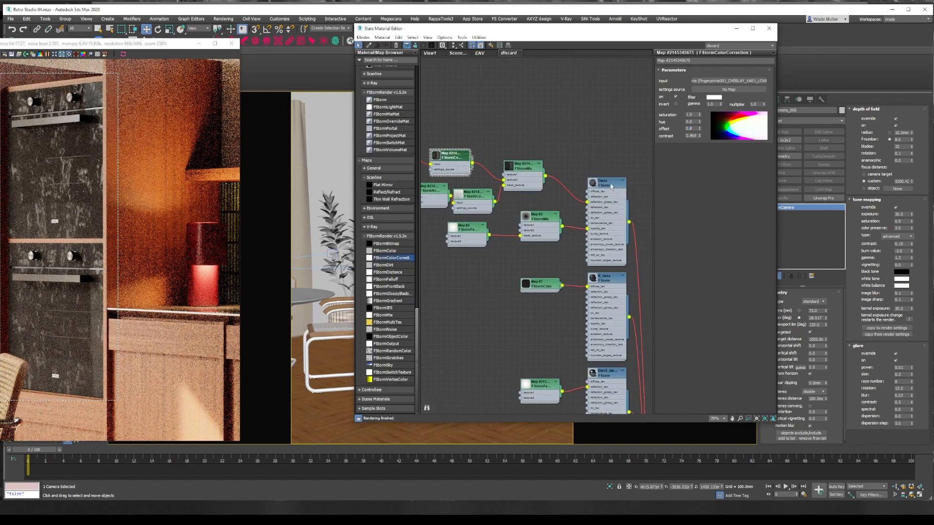
Step: Set the Glass material's reflection glossiness map amount to 5
double_click(605, 184)
double_click(692, 354)
type("10")
key("Return")
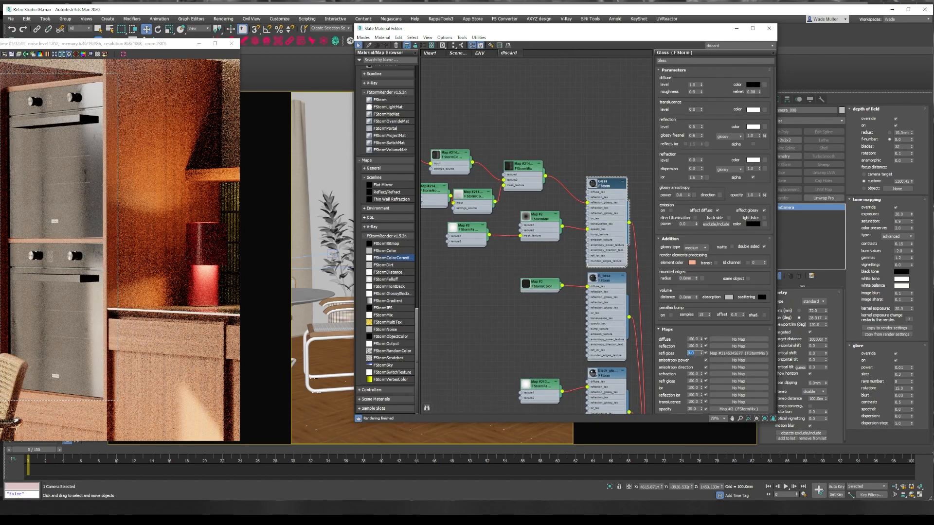
type("5")
key("Return")
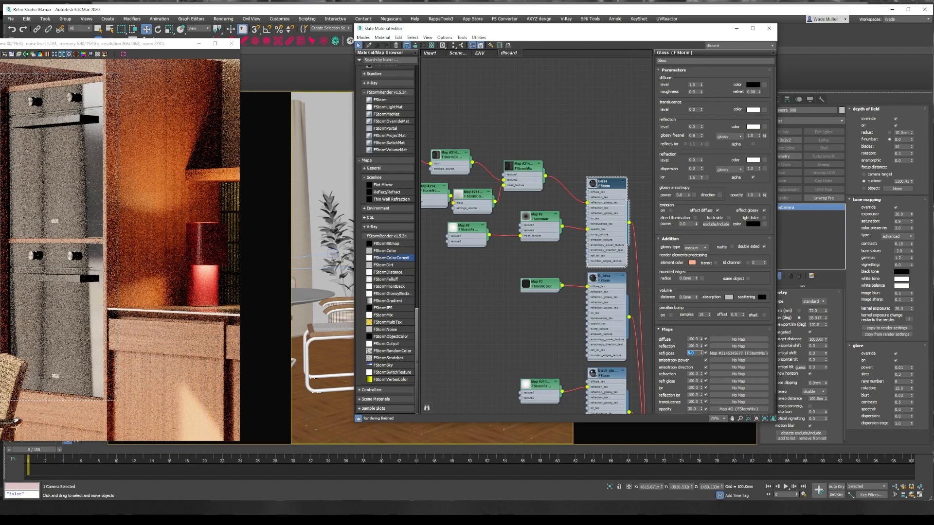
Step: Review the whole kitchen render and close the render and material editor windows
left_click(62, 54)
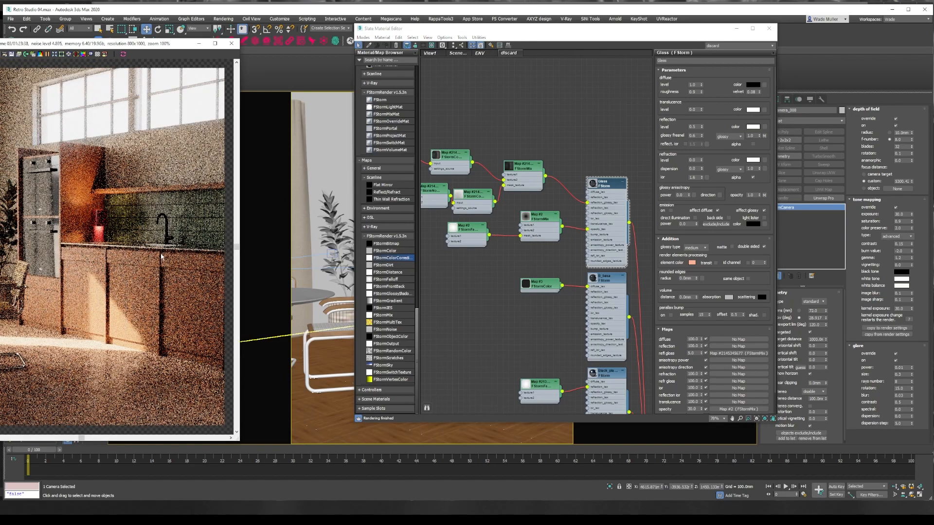
left_click_drag(146, 44, 233, 43)
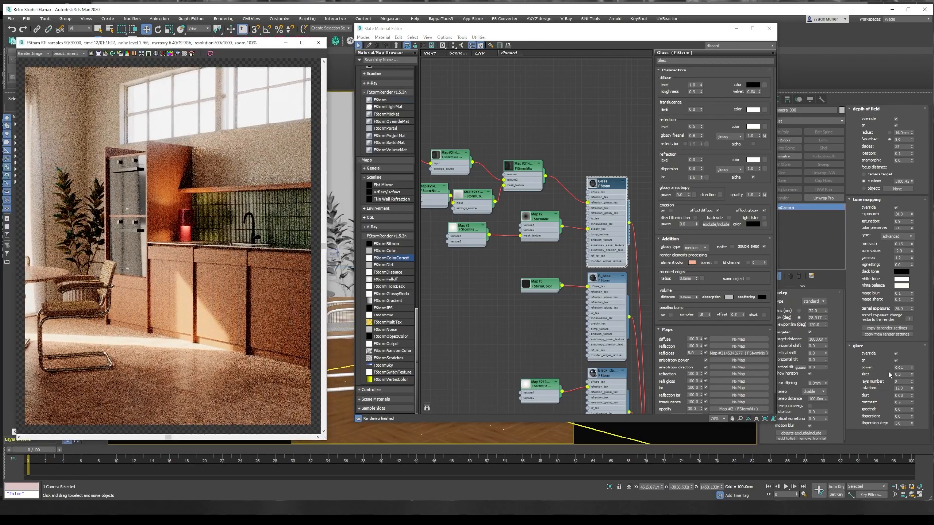
left_click(321, 43)
left_click(769, 29)
Step: Remove the FFD 2x2x2 modifier from the kitchen's window frame bars, making it unique before removal
left_click(496, 127)
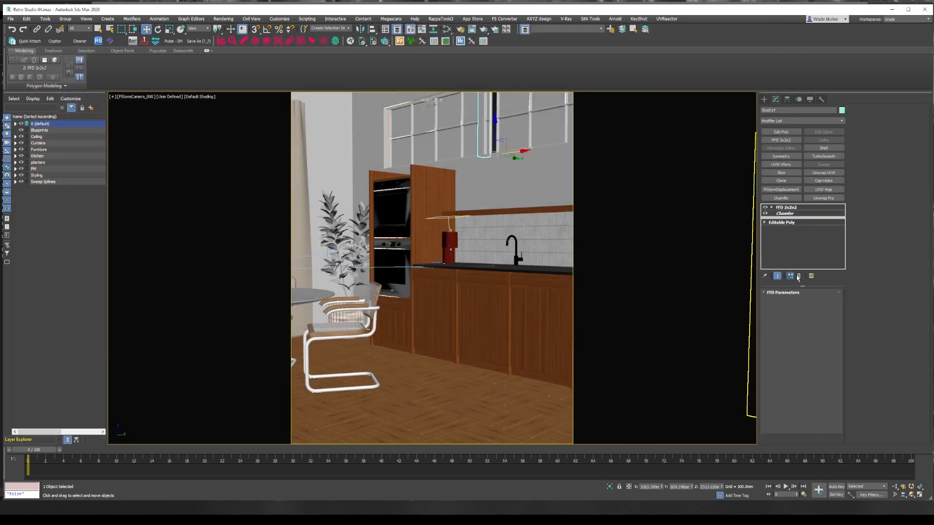
left_click(799, 276)
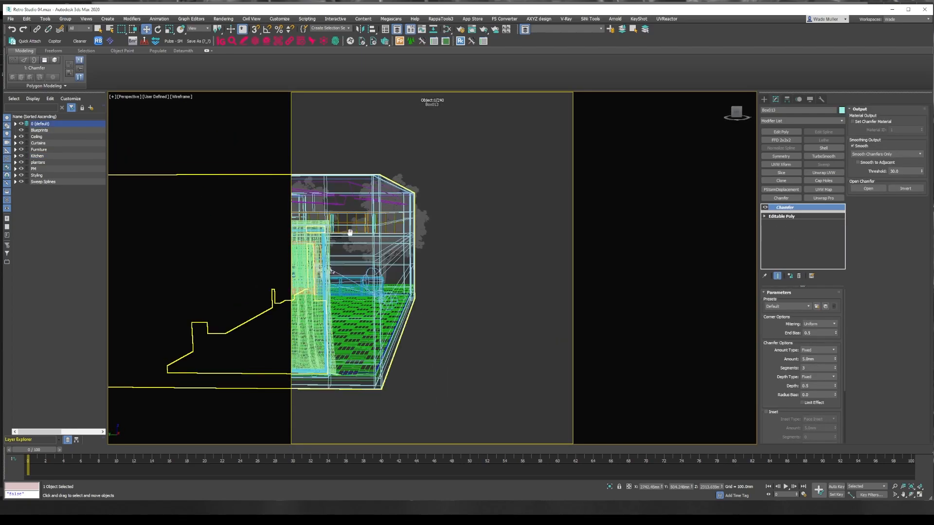
scroll(352, 255, "up", 3)
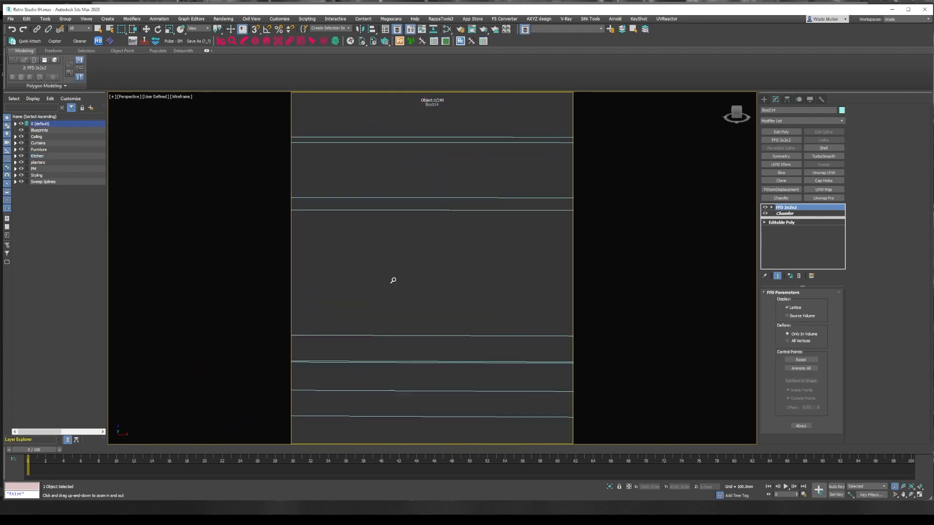
scroll(392, 279, "down", 6)
scroll(455, 271, "up", 3)
left_click(791, 276)
left_click(799, 276)
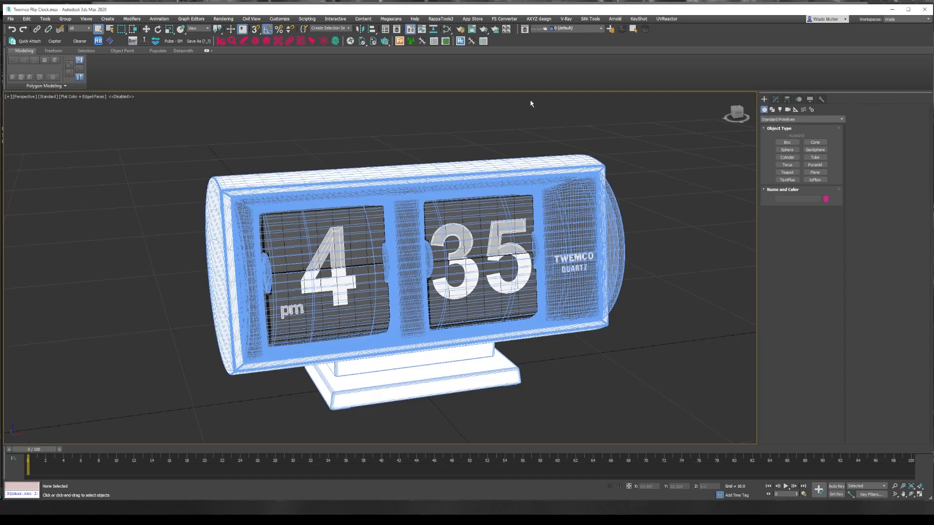
Step: In the Twemco Flip Clock scene, load the FStorm render preset and convert the scene to FStorm
key("F10")
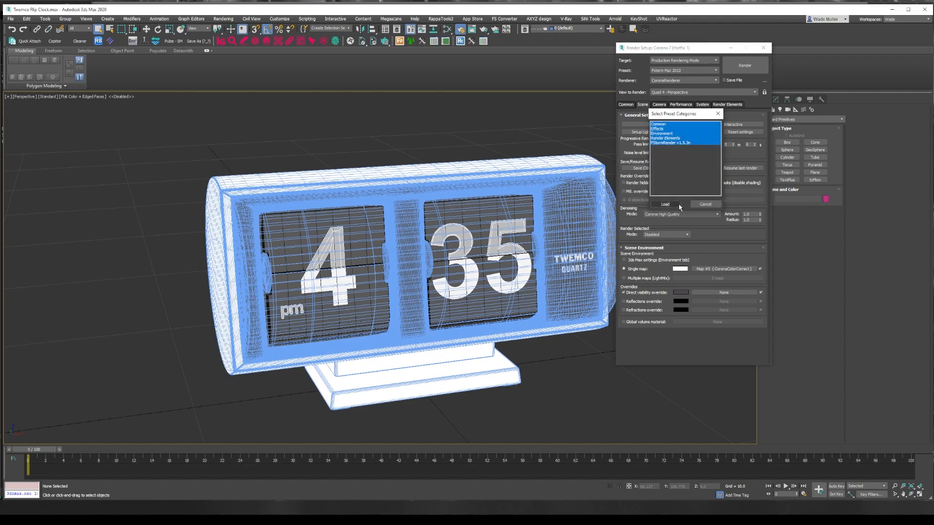
left_click(666, 204)
left_click(667, 104)
left_click(685, 194)
left_click(690, 223)
right_click(511, 131)
left_click(520, 133)
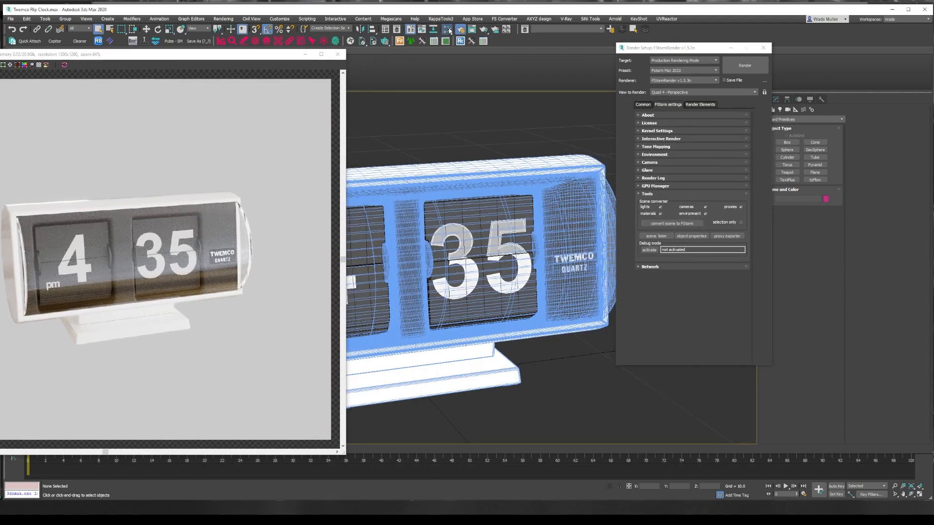
Step: Add the Plastic (FStorm) library material to the material graph and open its smudge bitmap's parameters
left_click(448, 30)
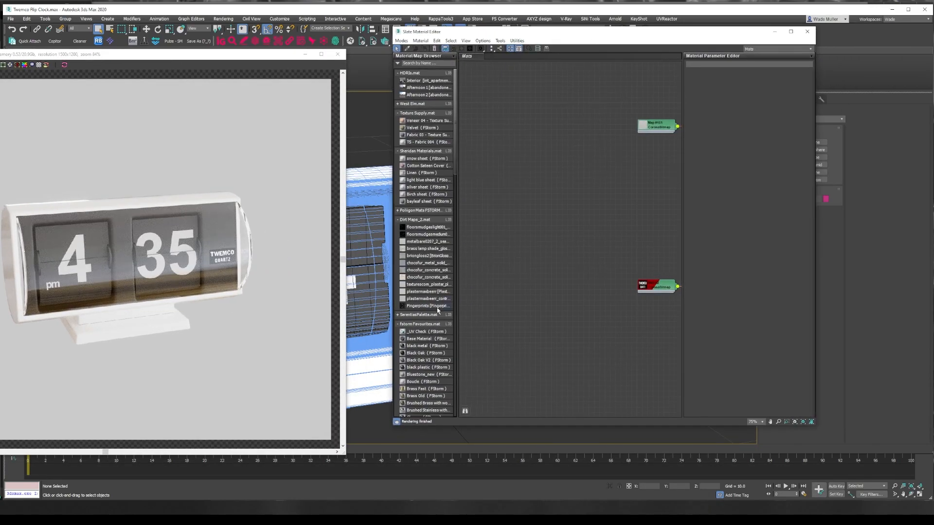
double_click(532, 208)
middle_click_drag(532, 208, 613, 219)
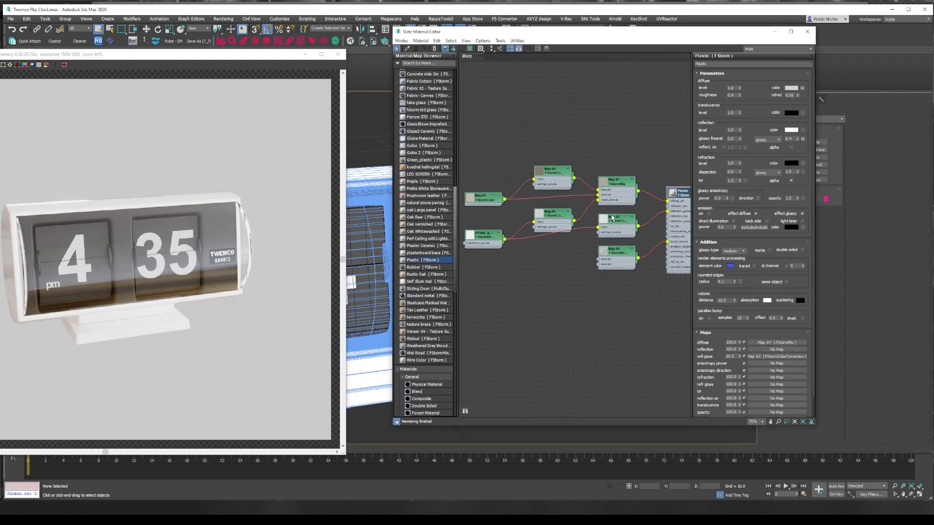
double_click(487, 245)
Step: Close the open editor and render windows, ungroup the flip clock and switch the viewport to Default Shading
left_click(807, 32)
left_click(759, 47)
left_click(338, 54)
left_click(65, 19)
left_click(73, 36)
left_click(307, 177)
key("F3")
middle_click_drag(307, 177, 434, 202, "alt")
left_click(73, 97)
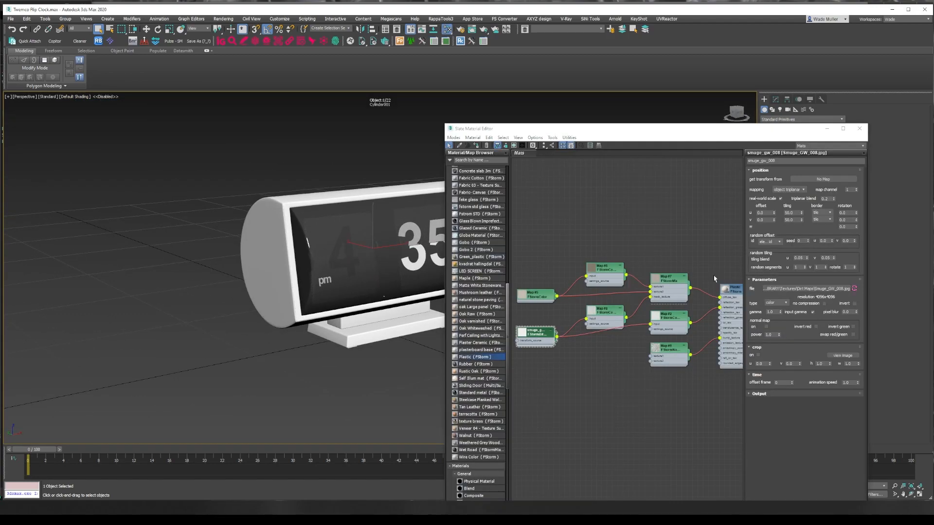
Step: Assign the Plastic material to the clock's body and copy its orange-red diffuse color into the color map
double_click(731, 289)
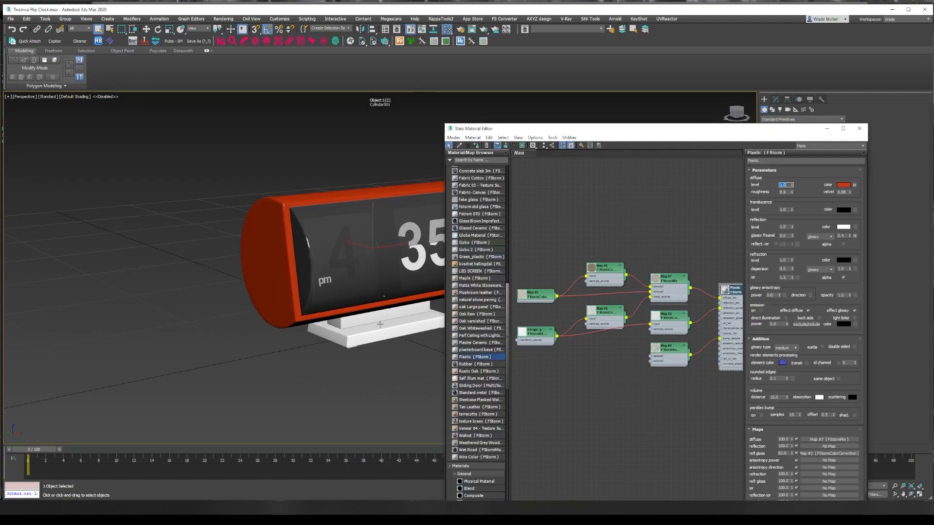
left_click(380, 325)
middle_click_drag(380, 324, 319, 317)
double_click(535, 295)
right_click(798, 193)
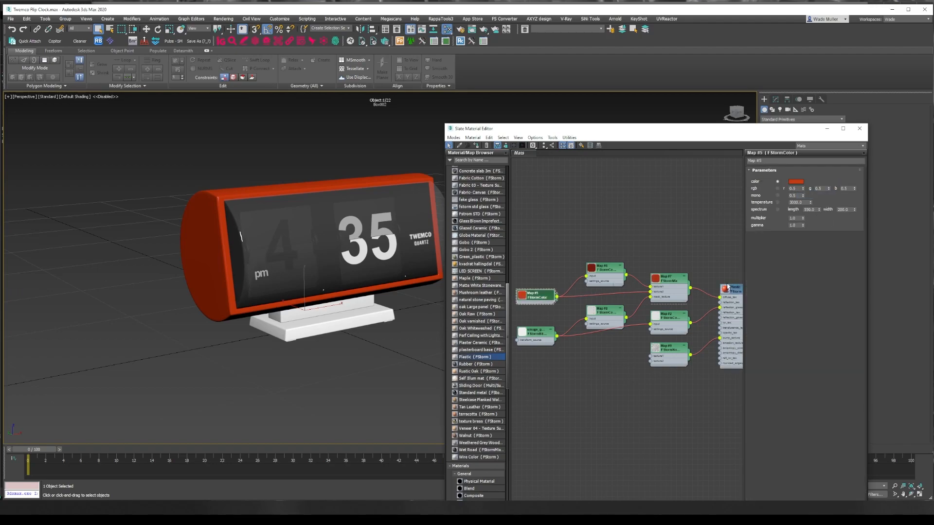
Step: Assign the Plastic material to the two blocks of the clock's stand
double_click(725, 288)
left_click(477, 145)
left_click(336, 306)
left_click(476, 145)
Step: Assign the Rubber material to the feet beneath the clock's base and start an interactive FStorm render
middle_click_drag(348, 350, 353, 273, "alt")
left_click(383, 291)
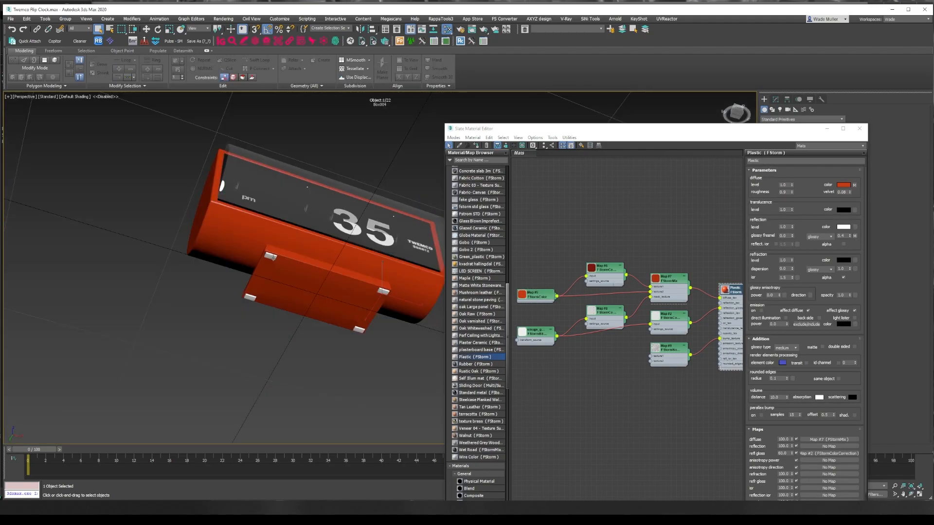
key("F4")
left_click(273, 258, "ctrl")
middle_click_drag(369, 166, 348, 229, "alt")
left_click(350, 41)
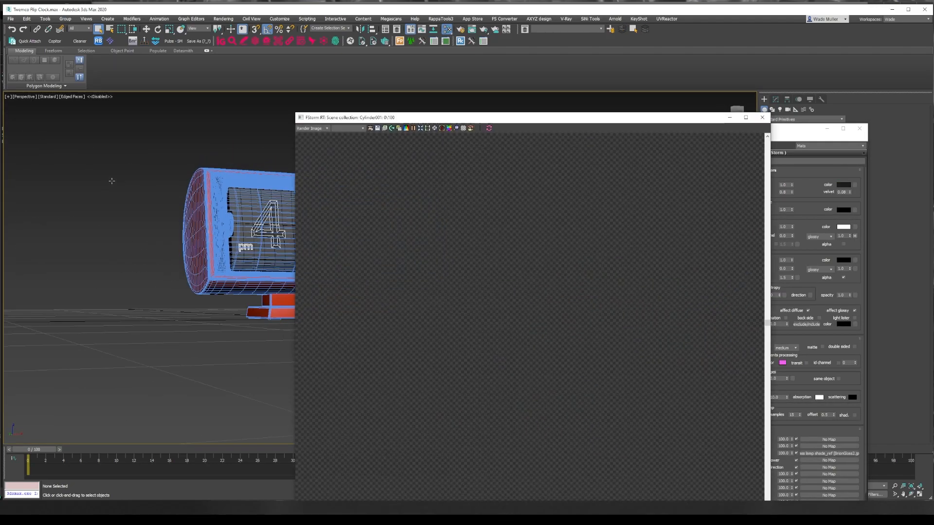
middle_click_drag(165, 236, 235, 275, "alt")
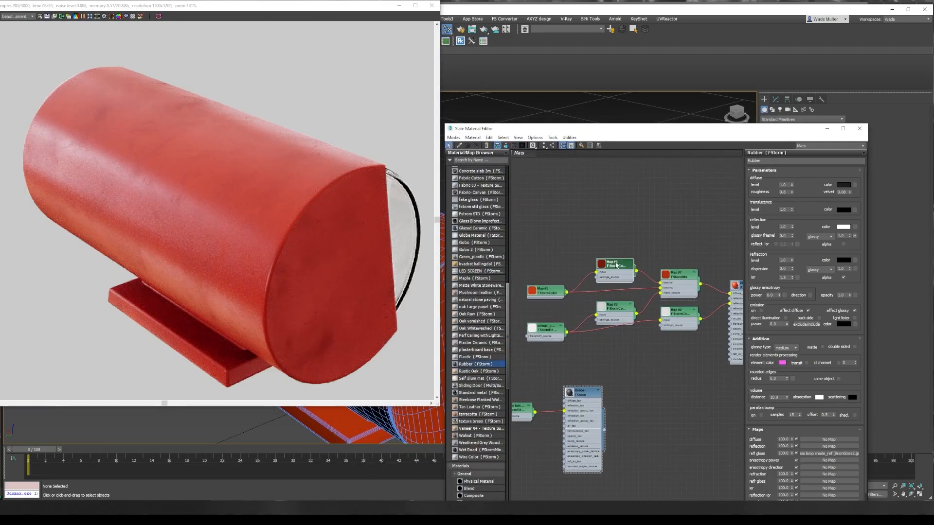
Step: Adjust the Plastic material's color corrections and set its reflection glossiness to 0.85 and glossy fresnel to 0.5
double_click(616, 265)
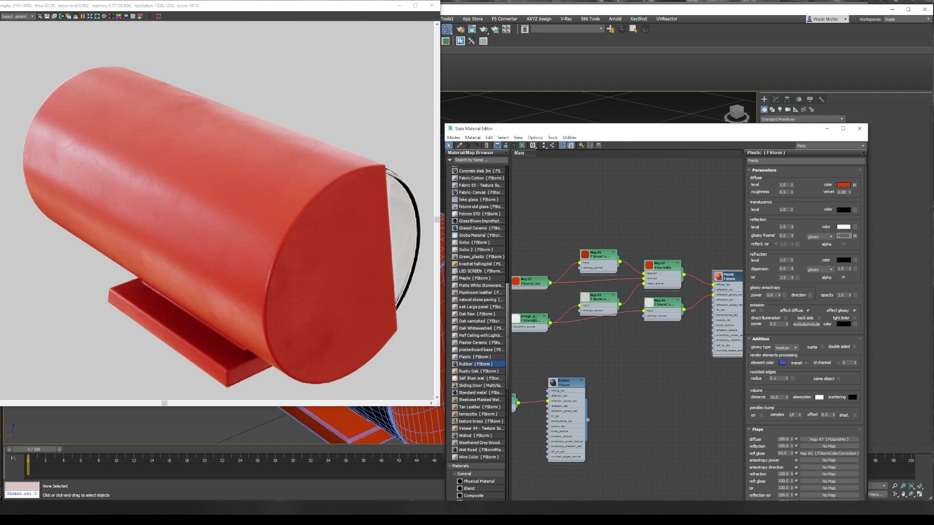
type("0.85")
key("Return")
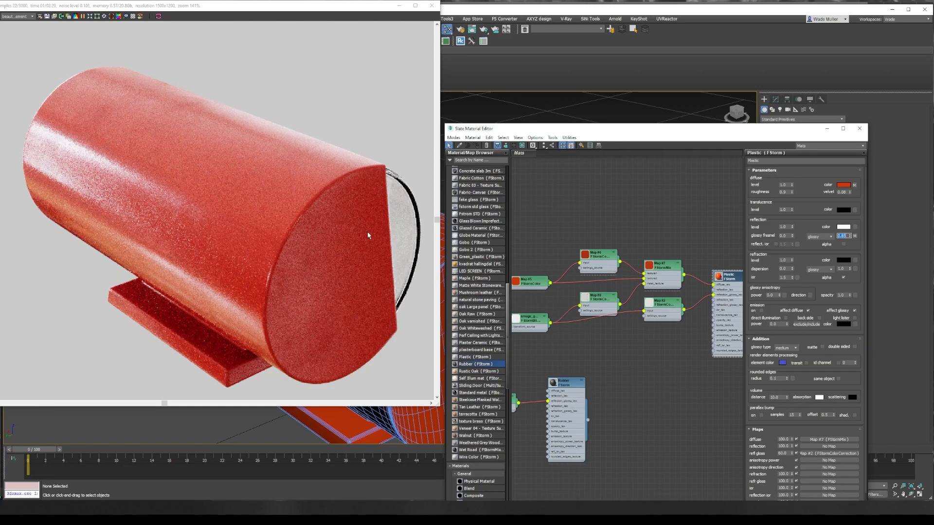
double_click(598, 298)
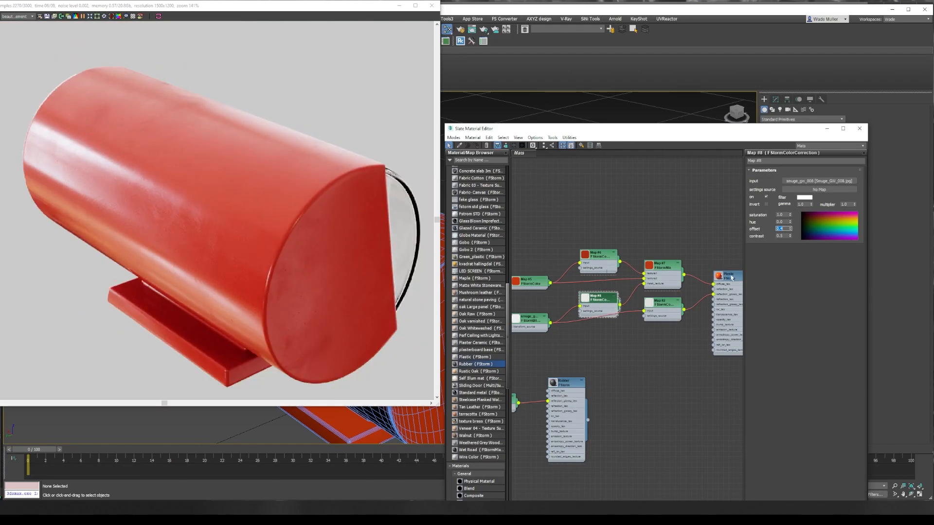
double_click(730, 277)
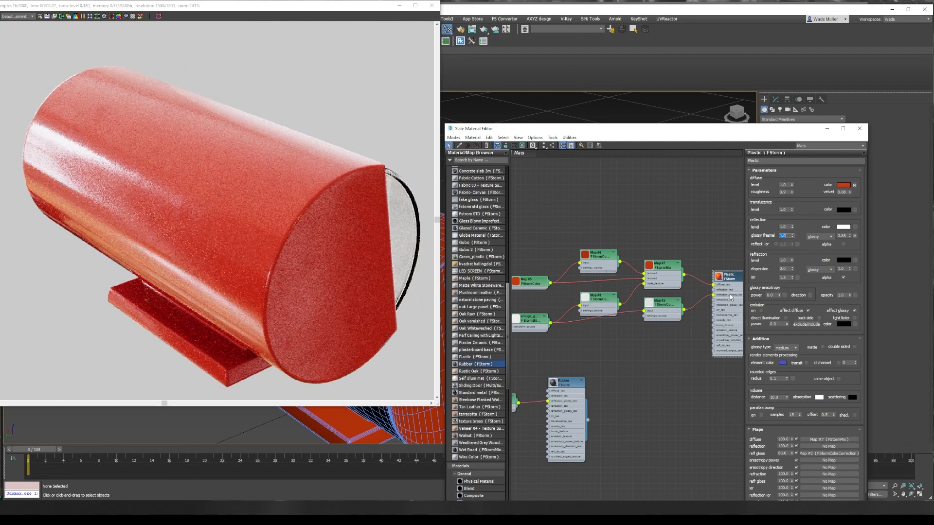
type("0.5")
key("Return")
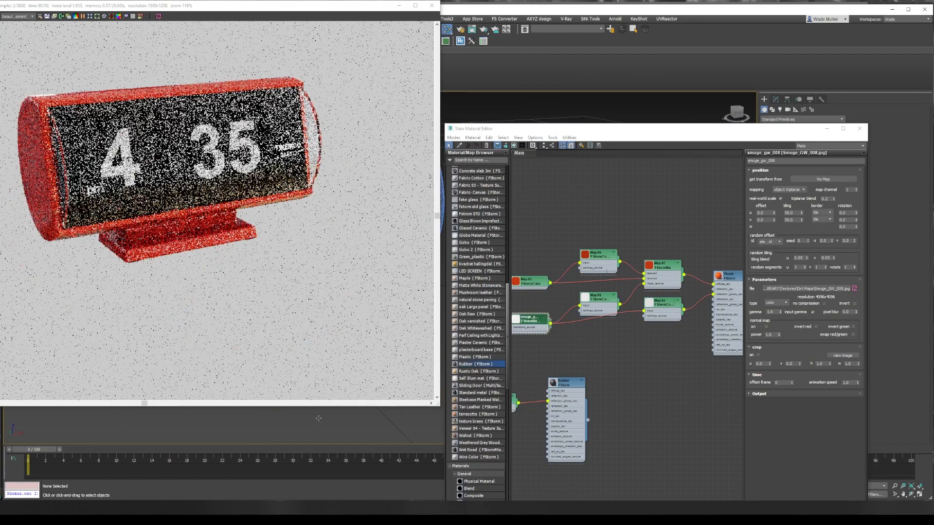
Step: Change the lower Plastic material's base color map to an orange with hue 17
middle_click_drag(319, 418, 363, 442, "alt")
middle_click_drag(555, 396, 565, 370)
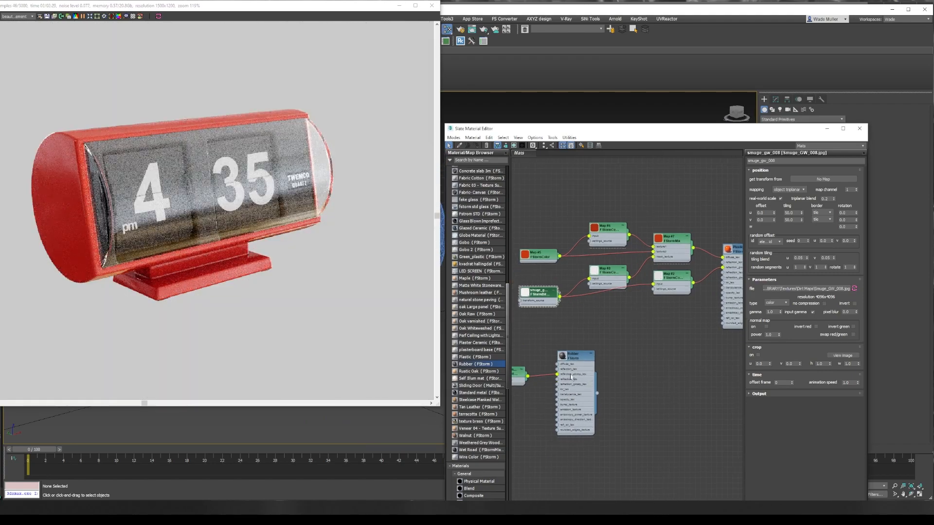
scroll(692, 258, "down", 3)
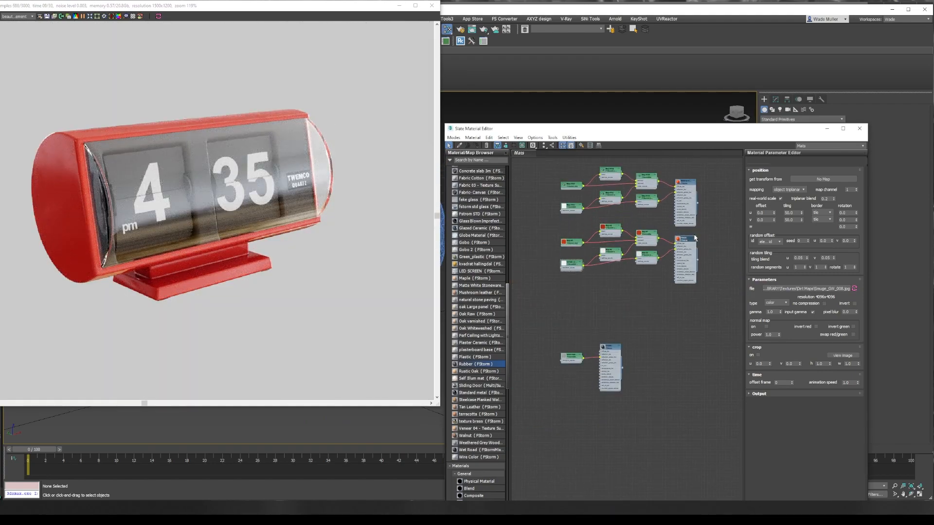
double_click(693, 239)
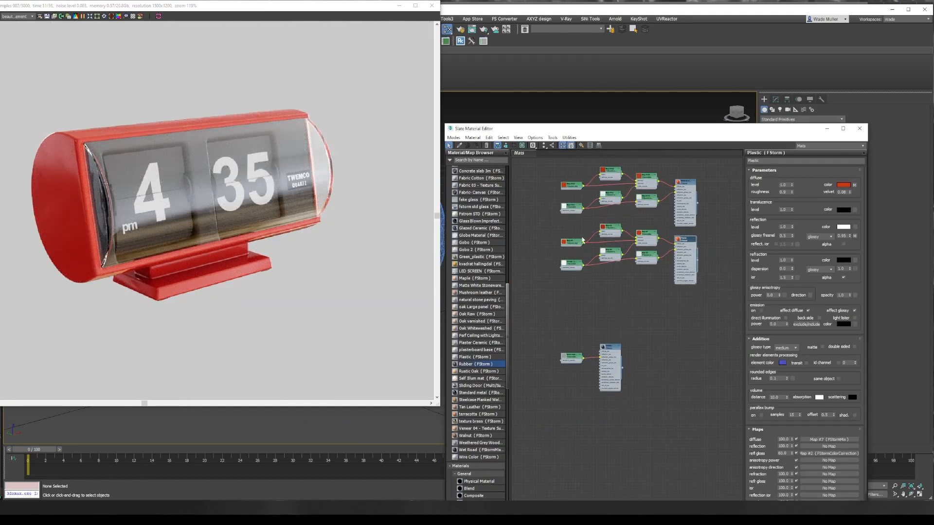
double_click(575, 241)
left_click(796, 181)
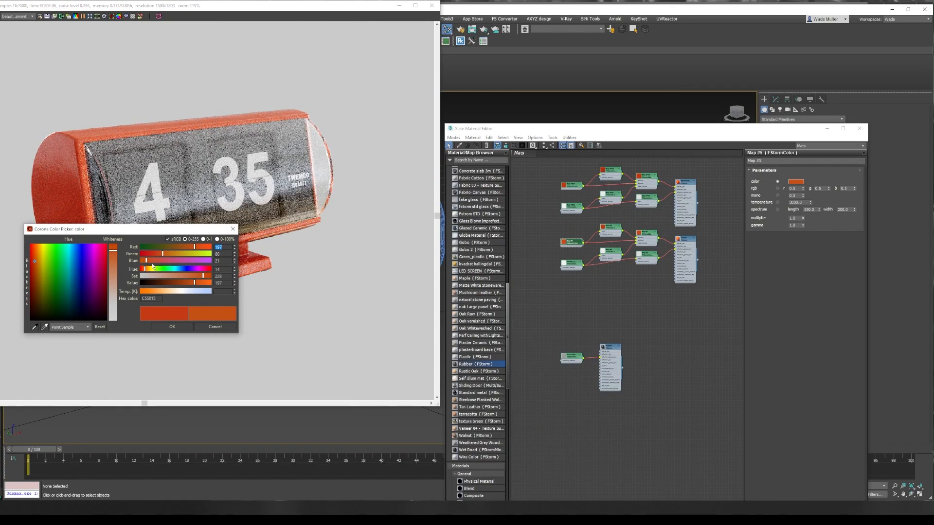
left_click_drag(132, 229, 263, 321)
left_click(276, 362)
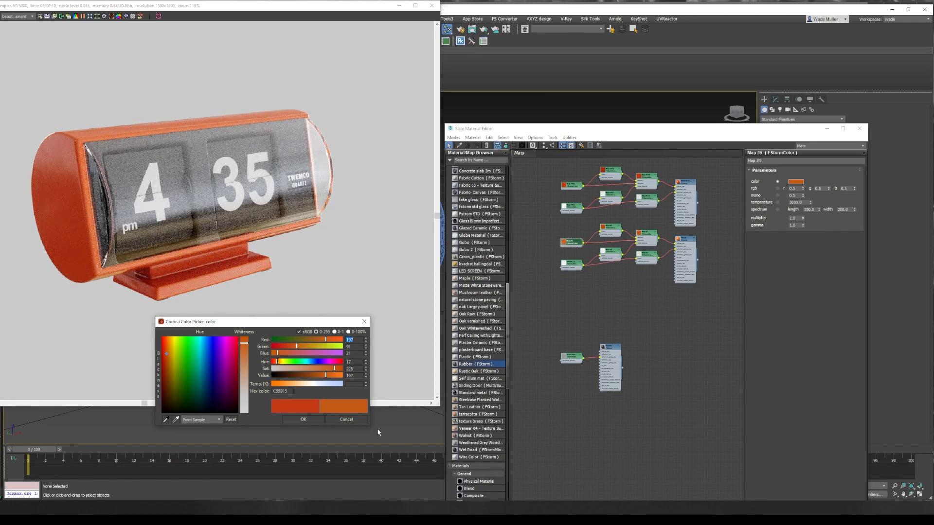
left_click(303, 420)
Step: Hide the glass cover in front of the clock's face
left_click_drag(311, 6, 73, 18)
left_click(341, 229)
right_click(410, 219)
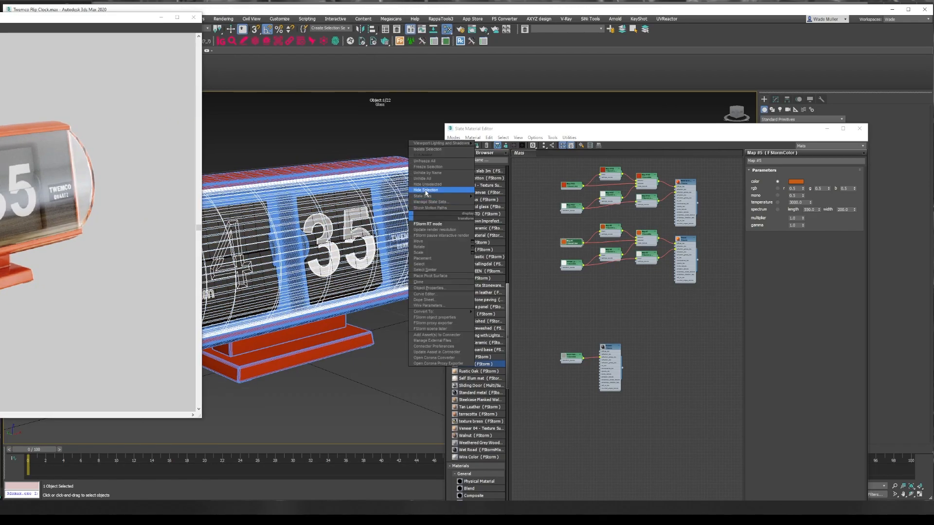
left_click(425, 190)
Step: Rename the lower material Plastic orange and the upper one Plastic black
double_click(686, 239)
left_click(783, 161)
type("orange")
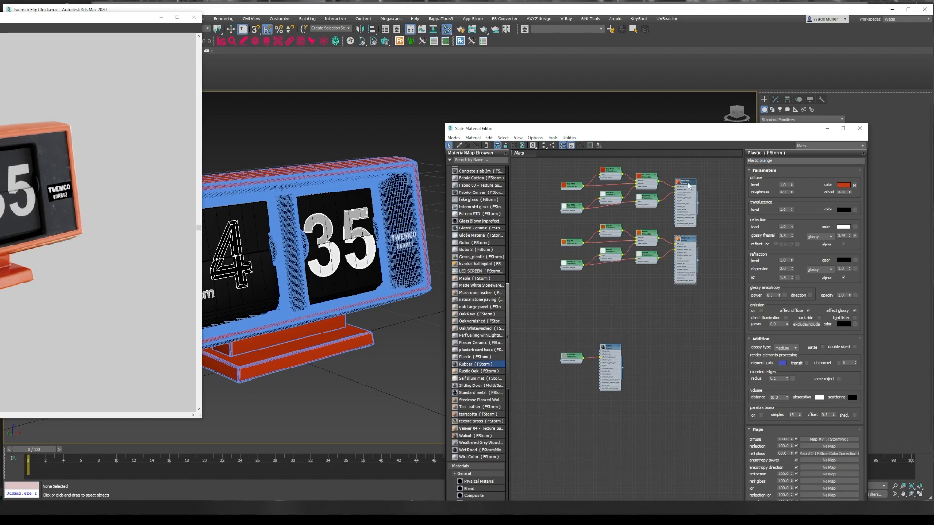
key("BackSpace")
key("BackSpace")
key("BackSpace")
key("BackSpace")
key("BackSpace")
key("BackSpace")
type("black")
key("Return")
Step: Add another Plastic (FStorm) library material to the graph and move one of its maps beside the Plastic black nodes
double_click(490, 357)
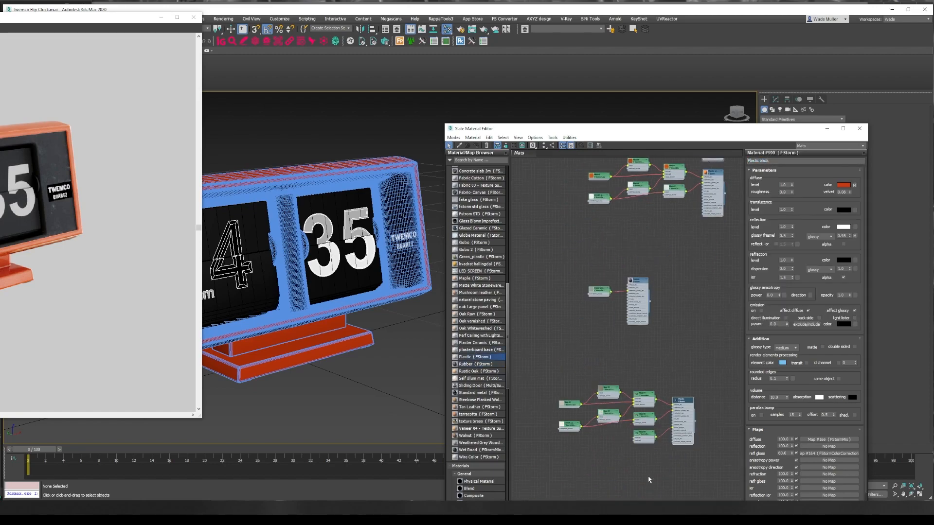
middle_click_drag(641, 288, 655, 385)
left_click_drag(641, 396, 651, 331)
scroll(28, 213, "up", 3)
Step: Pick the TWEMCO QUARTZ logo plane's material into the graph and connect its logo bitmap to opacity
middle_click_drag(87, 205, 138, 215)
scroll(87, 214, "down", 1)
left_click(399, 209)
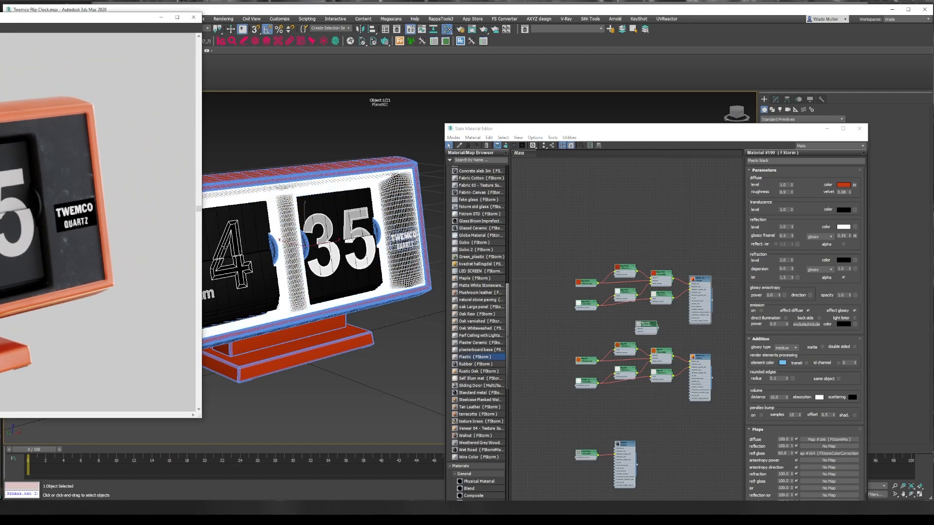
key("z")
left_click(459, 145)
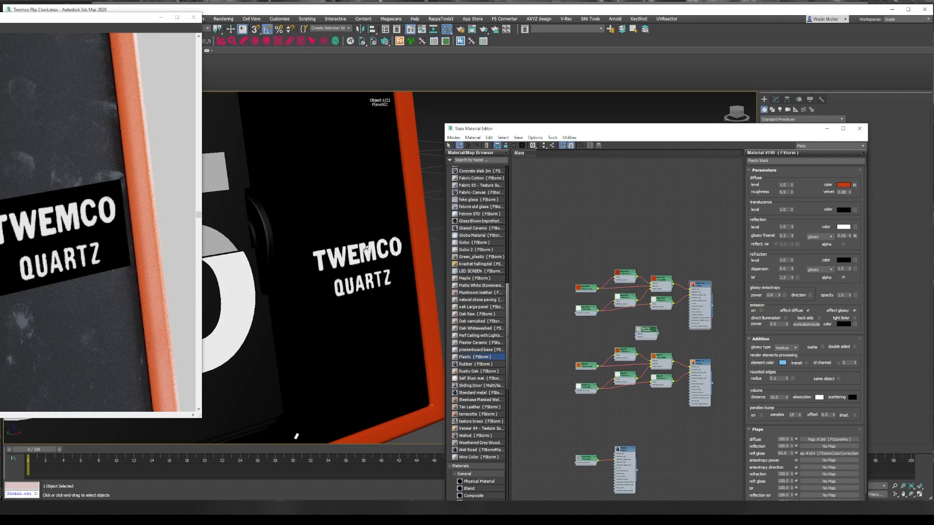
left_click(358, 273)
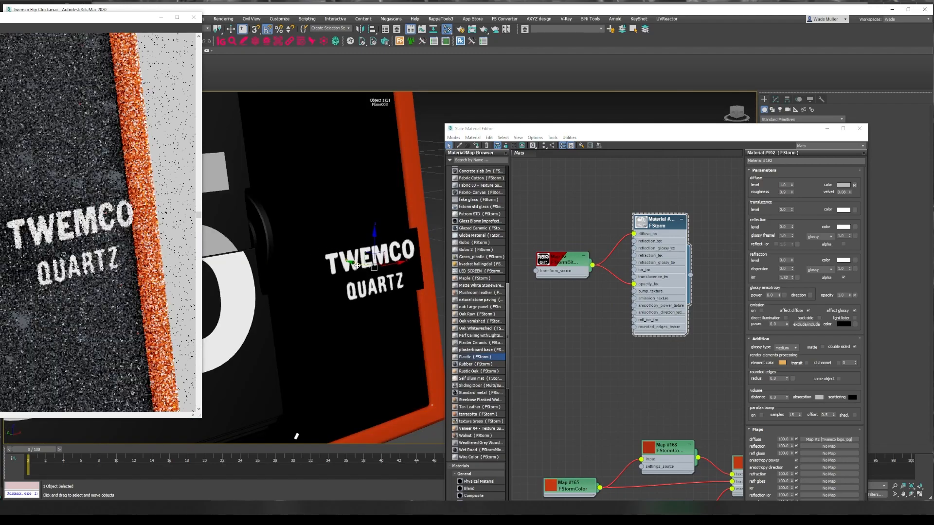
scroll(297, 437, "down", 5)
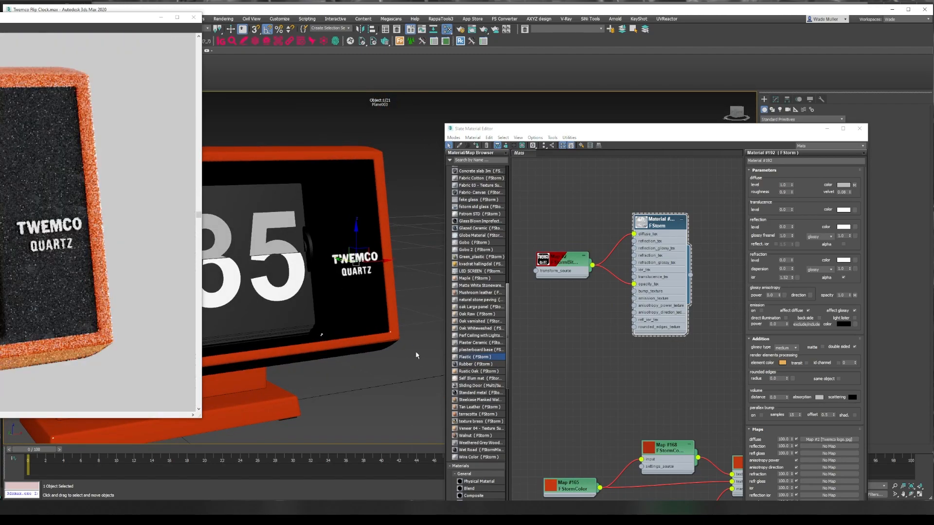
Step: Connect the colour correction map to the reflection glossiness of the clock's glass cover material
middle_click_drag(609, 420, 544, 10)
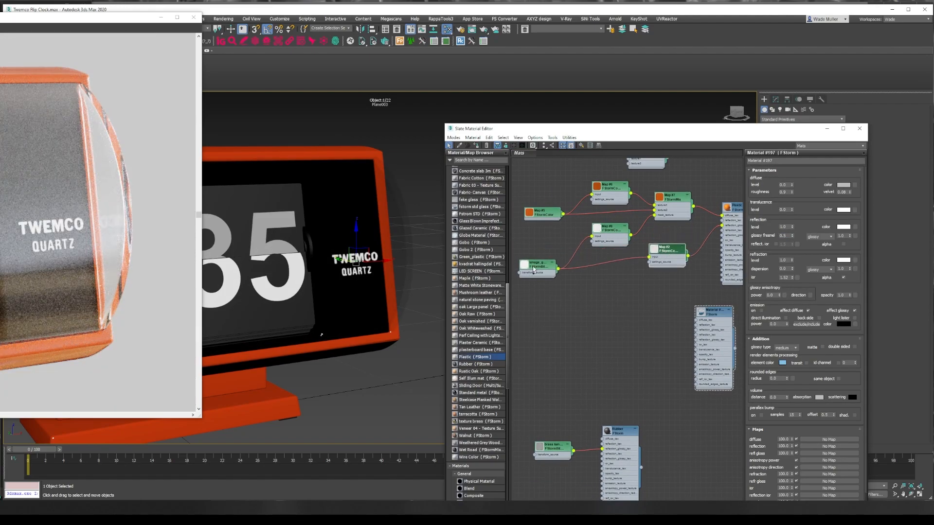
left_click_drag(676, 329, 697, 329)
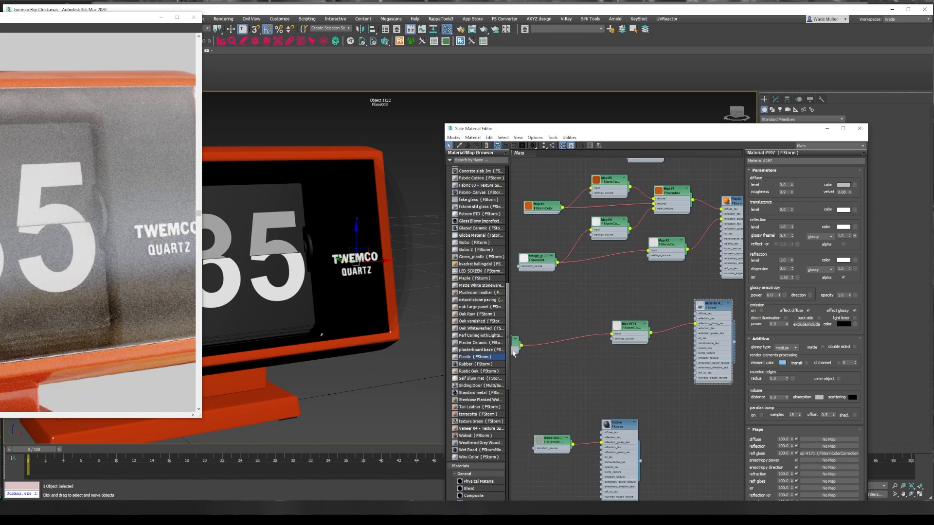
scroll(488, 431, "down", 8)
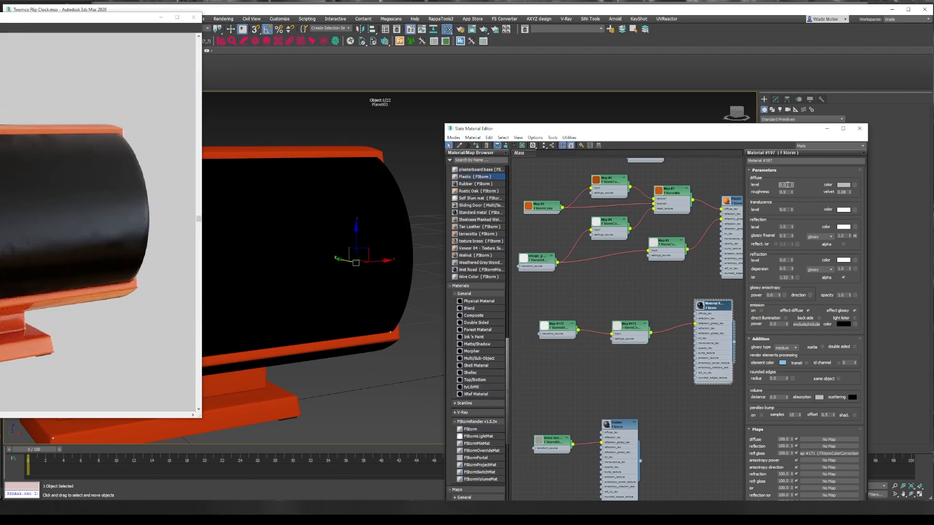
Step: Try the glass material with a diffuse level of 1 and the colour correction map in its diffuse slot
double_click(784, 185)
type("1")
key("Return")
left_click_drag(697, 316, 697, 314)
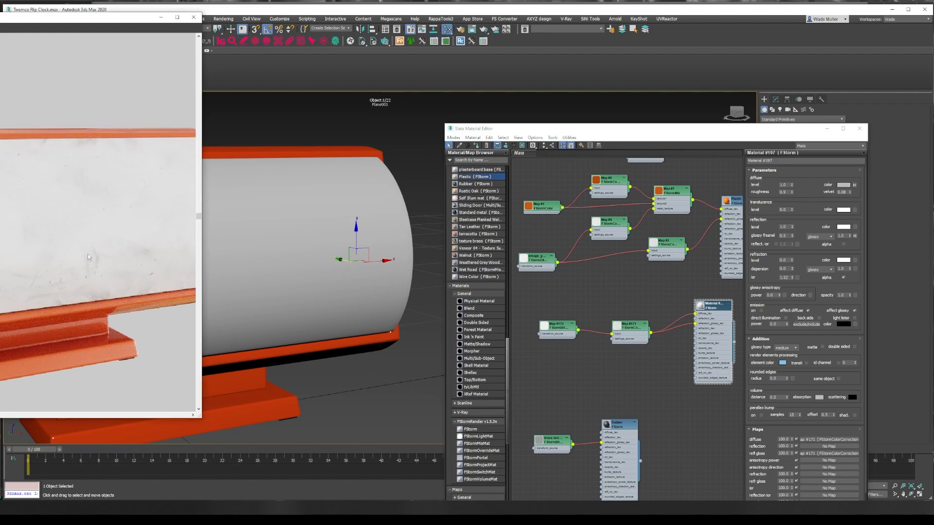
key("ctrl+z")
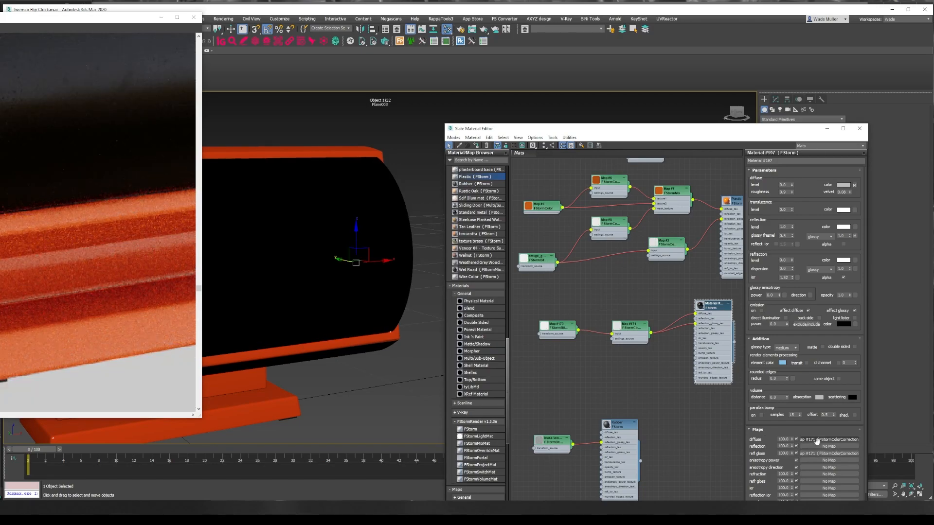
Step: Set the glass material's refraction level to 1 and its volume distance to 0.01 with a teal absorption colour
double_click(784, 260)
type("1")
key("Return")
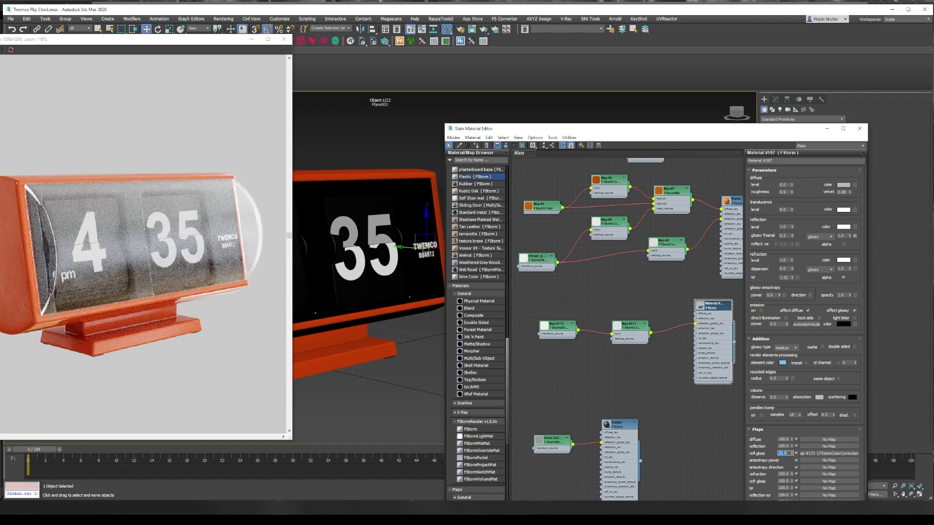
double_click(776, 397)
type("0.01")
key("Return")
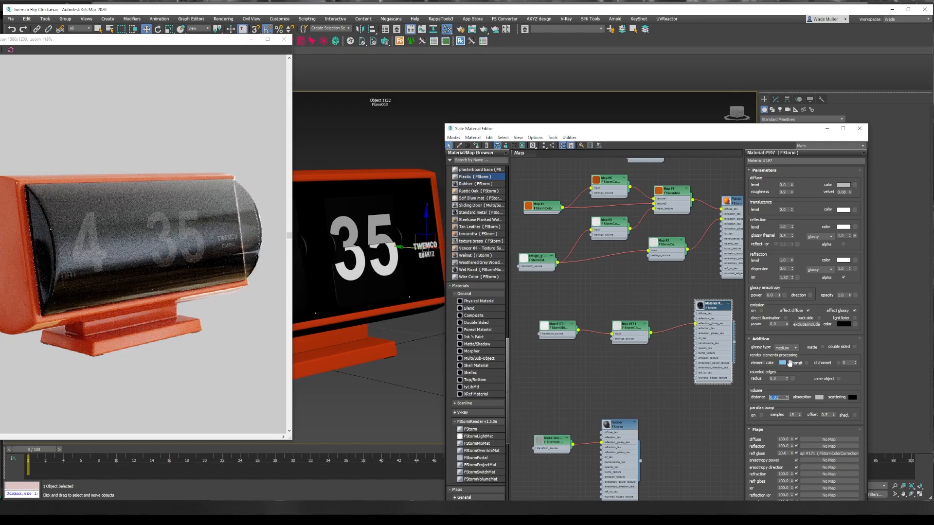
left_click(819, 398)
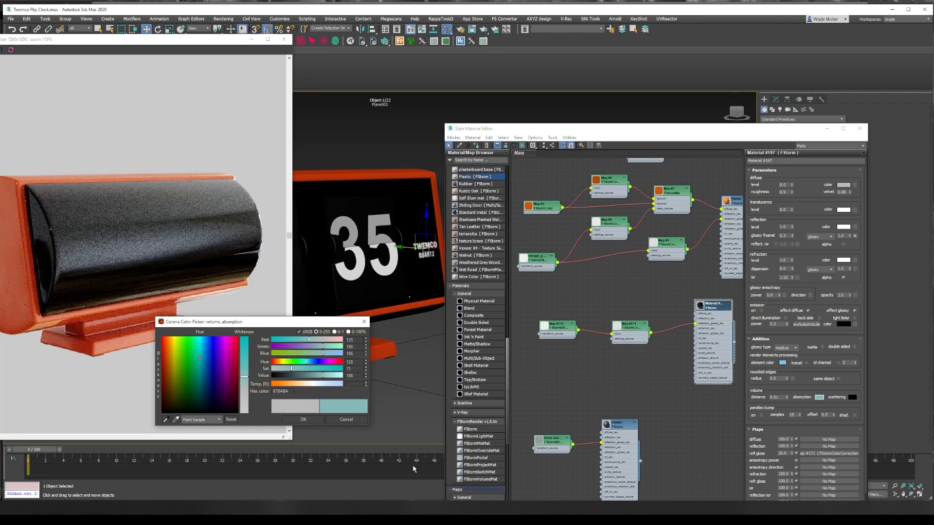
Step: Switch the scene's metric display units to millimetres
left_click(280, 18)
left_click(292, 126)
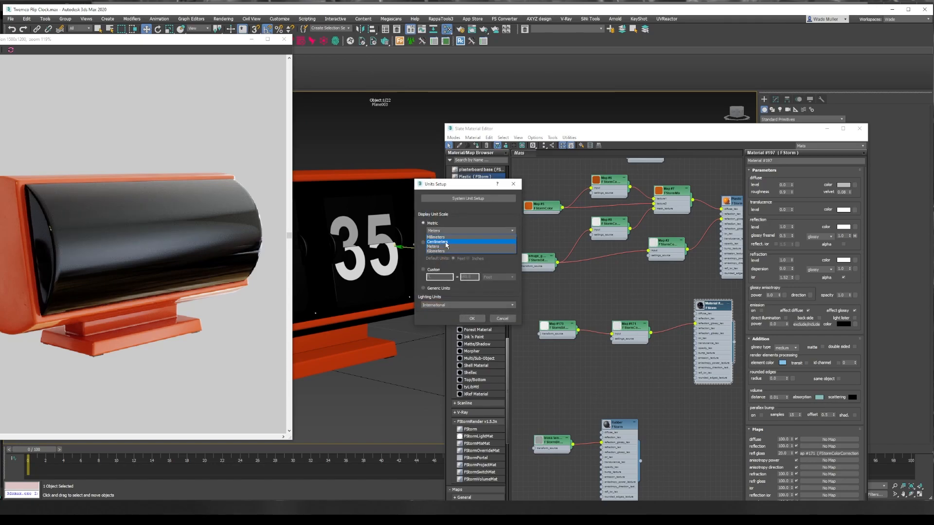
left_click(444, 237)
left_click(472, 319)
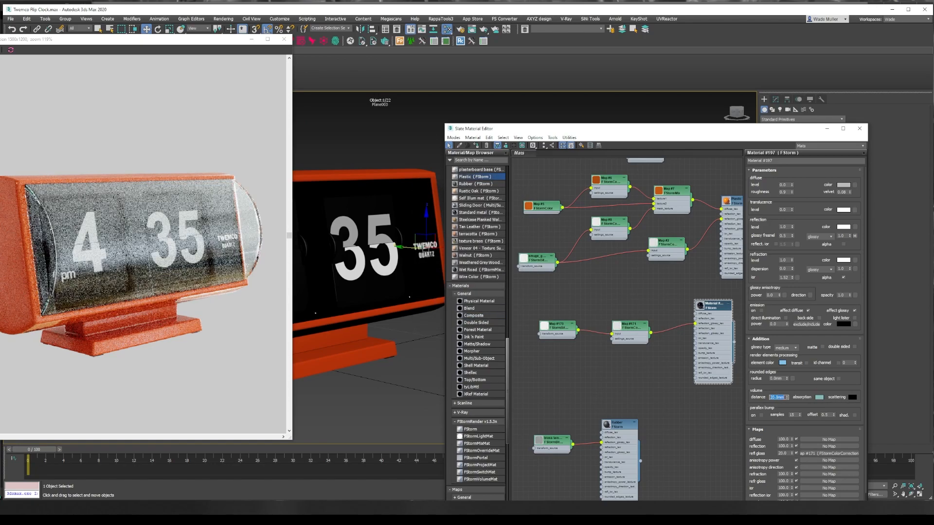
Step: Set the glass volume distance to 20 mm, desaturate its absorption colour, and close the material editor and render window
left_click(819, 399)
left_click_drag(296, 372, 280, 372)
left_click(303, 420)
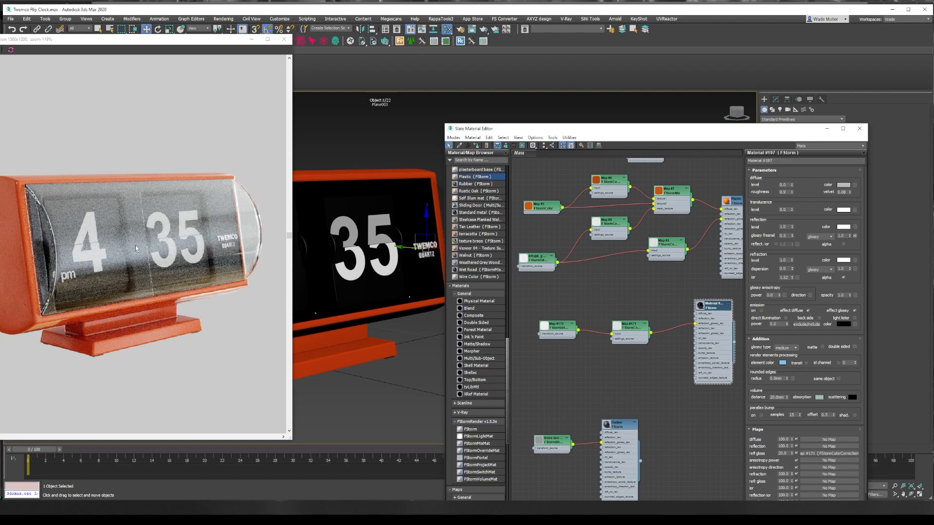
double_click(733, 201)
middle_click_drag(411, 269, 393, 265, "alt")
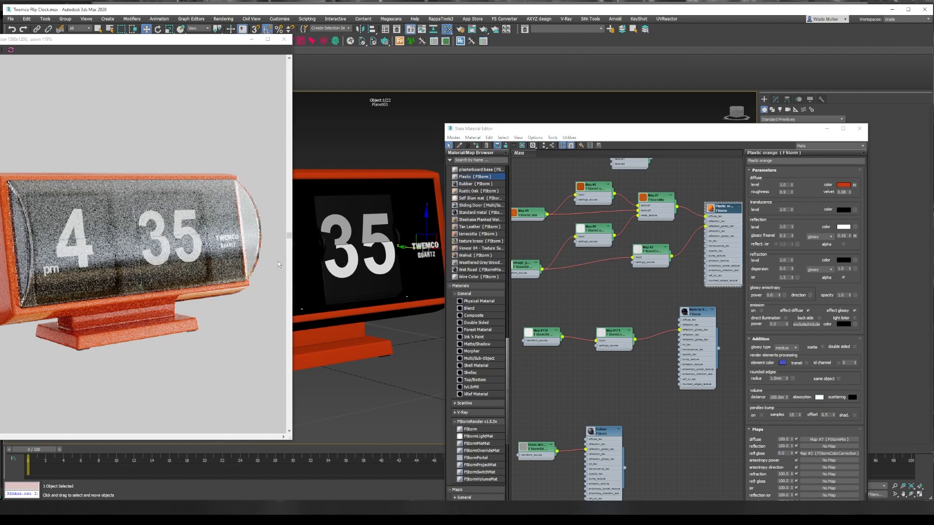
left_click(860, 130)
left_click(285, 39)
Step: Combine all the clock's parts into a single object and start a new FStorm render of it
key("ctrl+a")
key("z")
left_click(112, 42)
left_click(473, 264)
left_click(494, 164)
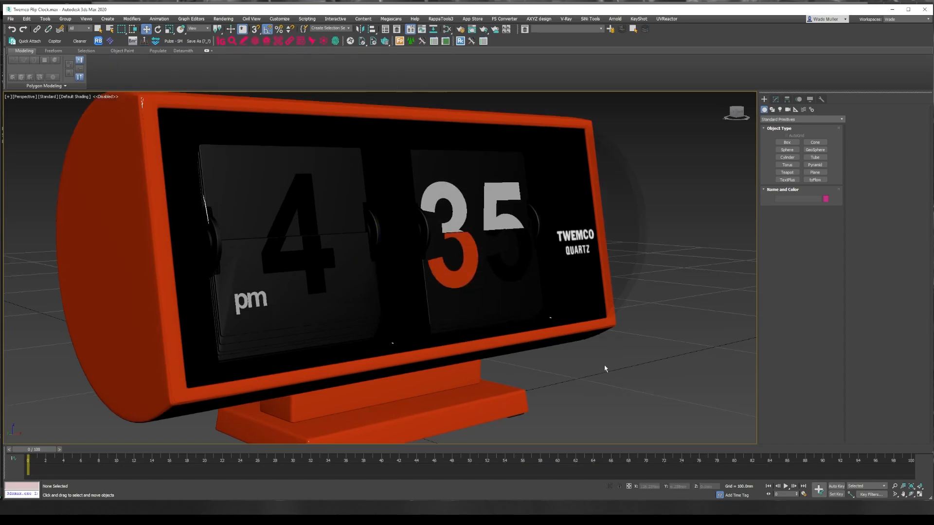
scroll(615, 374, "up", 3)
key("shift+q")
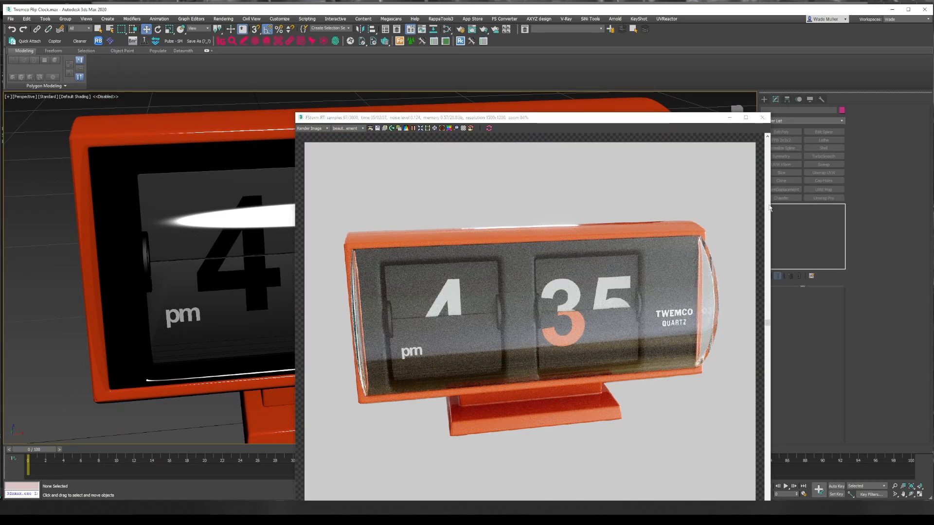
Step: Select the wrongly coloured digit elements on the flaps and correct their material ID
left_click(254, 233)
key("5")
left_click(254, 234)
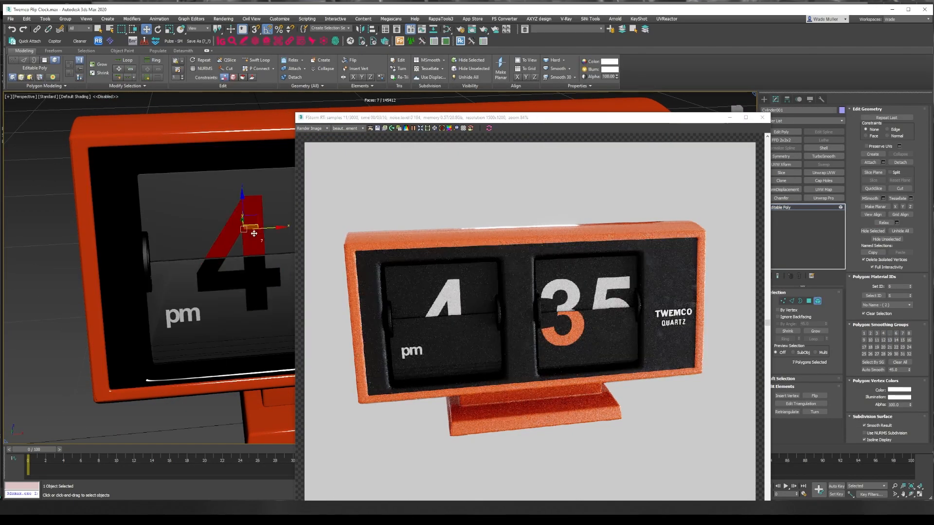
left_click(468, 282, "ctrl")
left_click_drag(566, 119, 507, 97)
key("Return")
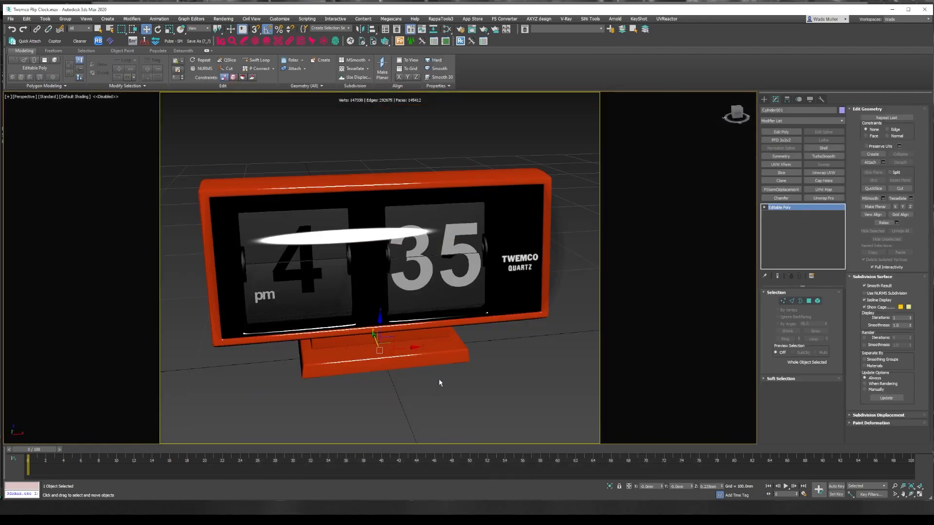
Step: Unhide all elements of the combined clock mesh, leave element editing and deselect the clock
left_click_drag(437, 382, 305, 277)
right_click(428, 292)
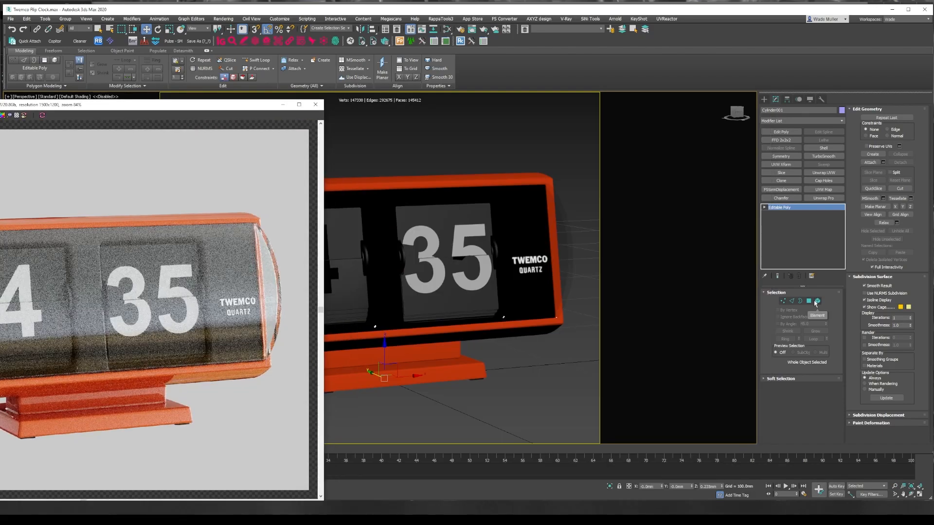
left_click(817, 301)
key("alt+h")
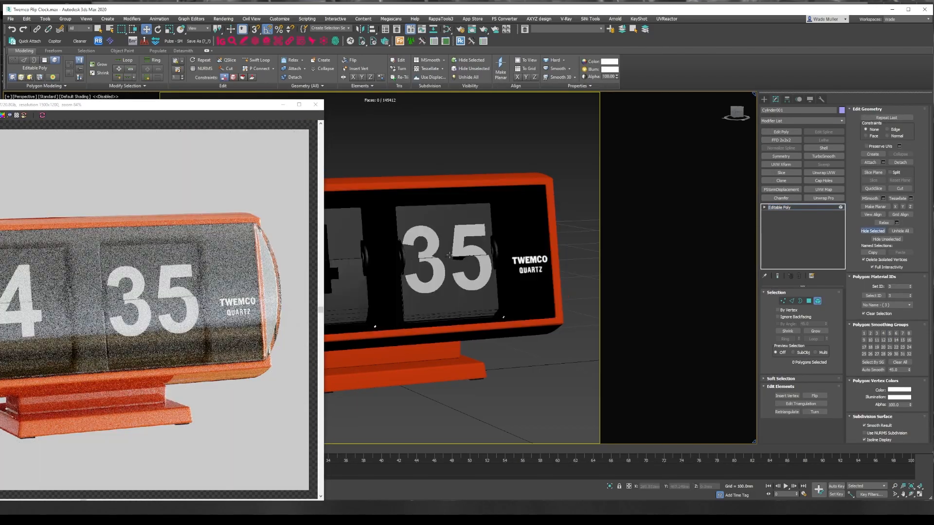
left_click(818, 302)
left_click(818, 302)
left_click(900, 231)
left_click(818, 302)
left_click(559, 158)
left_click_drag(142, 106, 362, 81)
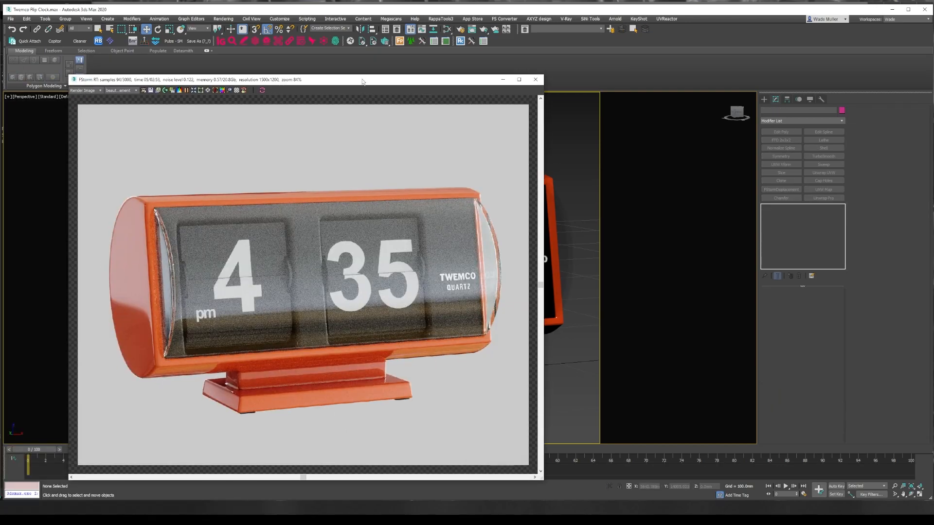
Step: Examine the smudge bitmap's source image and follow its connections through the clock's material graph
left_click(447, 29)
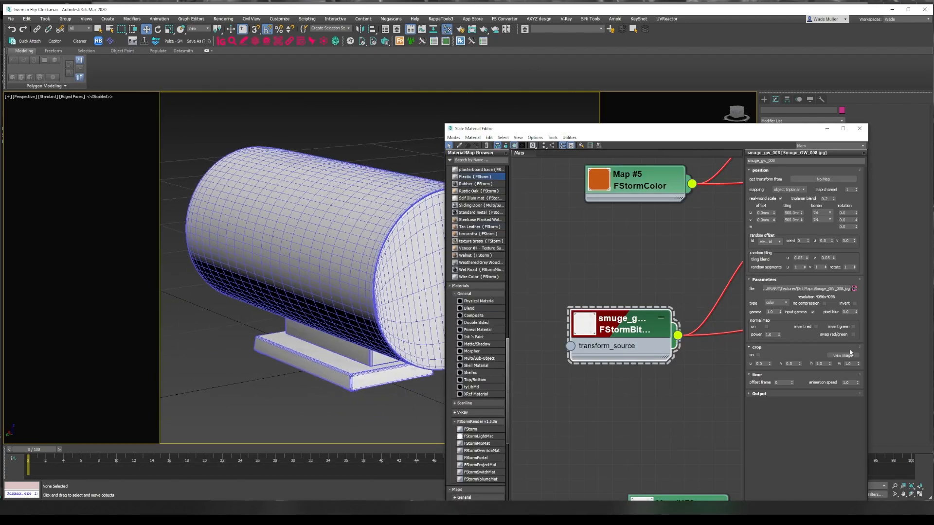
left_click(844, 355)
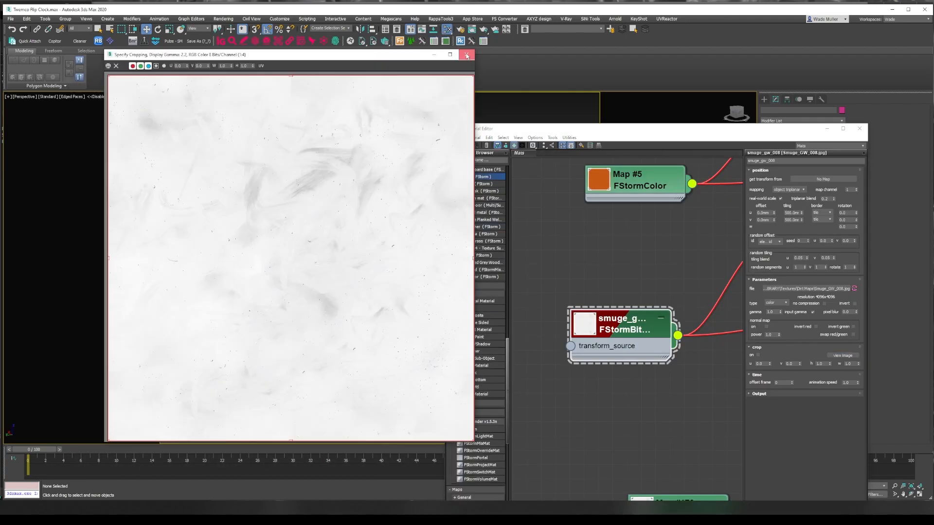
scroll(590, 360, "down", 3)
left_click_drag(589, 360, 598, 287)
scroll(614, 273, "down", 5)
middle_click_drag(603, 350, 313, 282)
middle_click_drag(625, 292, 688, 319)
scroll(681, 311, "up", 2)
middle_click_drag(627, 262, 641, 283)
scroll(644, 292, "down", 1)
middle_click_drag(651, 223, 651, 304)
middle_click_drag(670, 412, 623, 345)
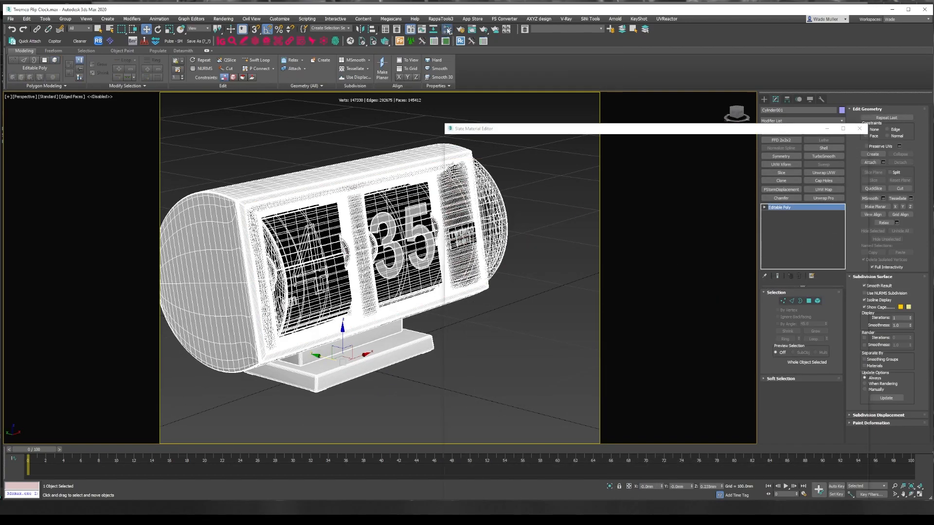
Step: Rearrange the map nodes and link the Smuge_GW_008 bitmap to the glass material's map chain
mouse_move(628, 332)
left_mouse_down()
mouse_move(575, 343)
mouse_move(550, 437)
left_mouse_up()
mouse_move(550, 437)
middle_mouse_down()
mouse_move(555, 324)
mouse_move(698, 392)
middle_mouse_up()
scroll(633, 370, "up", 2)
scroll(632, 370, "down", 2)
left_click_drag(698, 392, 726, 231)
middle_click_drag(700, 233, 697, 362)
left_click_drag(563, 337, 603, 381)
middle_click_drag(540, 339, 604, 287)
left_click_drag(604, 287, 596, 287)
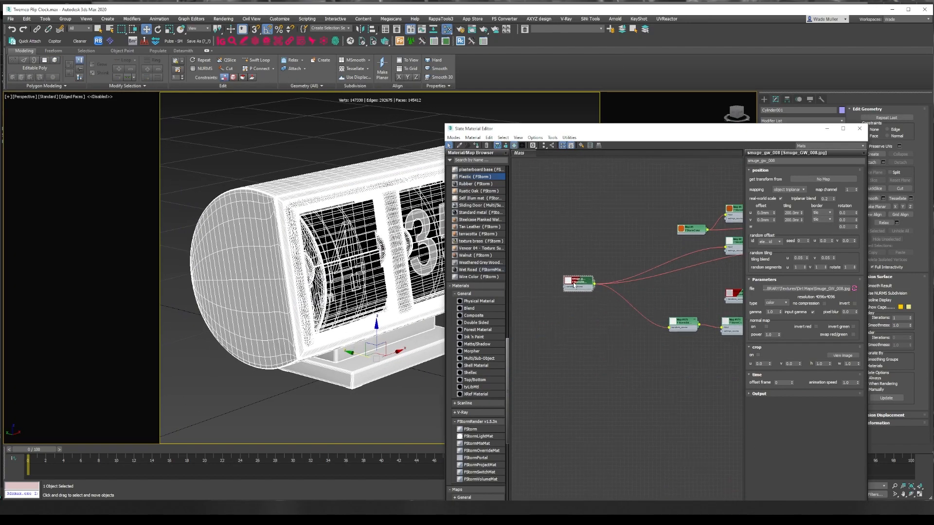
Step: Add a new FStorm test material and connect the Smuge_GW_008 bitmap to its diffuse
middle_click_drag(642, 311, 526, 353)
left_click_drag(536, 378, 725, 189)
scroll(700, 229, "down", 3)
left_click_drag(556, 288, 706, 209)
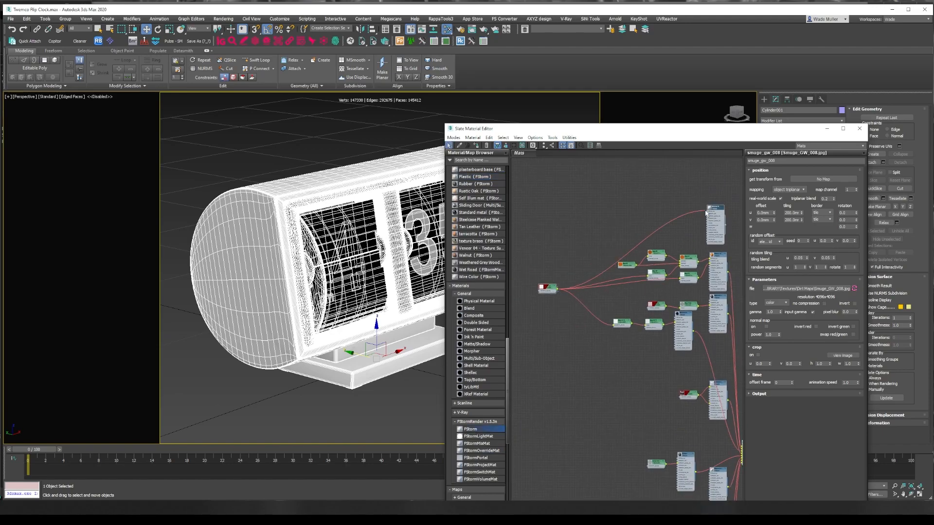
scroll(689, 208, "down", 1)
middle_click_drag(689, 209, 640, 235)
scroll(678, 244, "up", 4)
middle_click_drag(518, 288, 611, 328)
Step: Render the clock from behind with the smudge test material to check the texture's scale
key("shift+q")
middle_click_drag(209, 273, 290, 275, "alt")
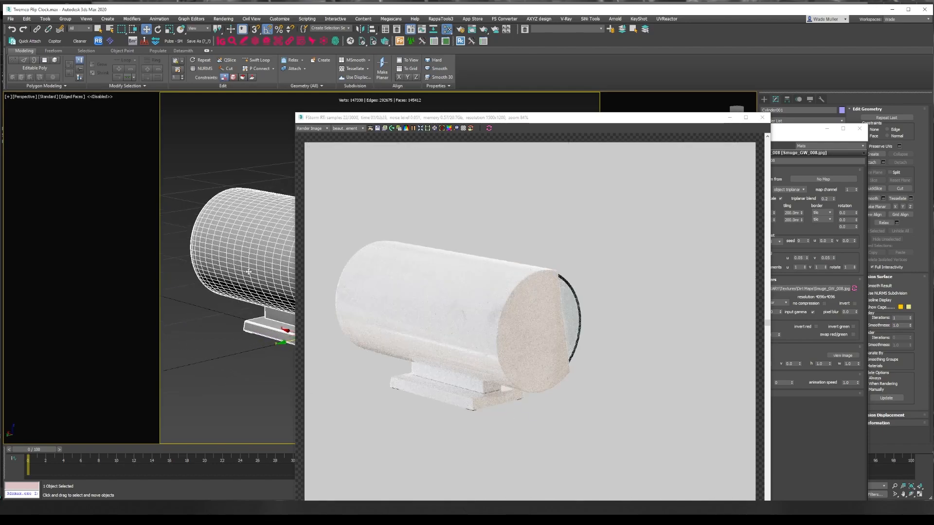
scroll(236, 277, "up", 4)
scroll(519, 291, "down", 2)
scroll(520, 292, "up", 1)
left_click_drag(625, 121, 534, 100)
Step: Set the smudge bitmap's tiling to 100 mm in both U and V
double_click(792, 212)
type("100")
key("Return")
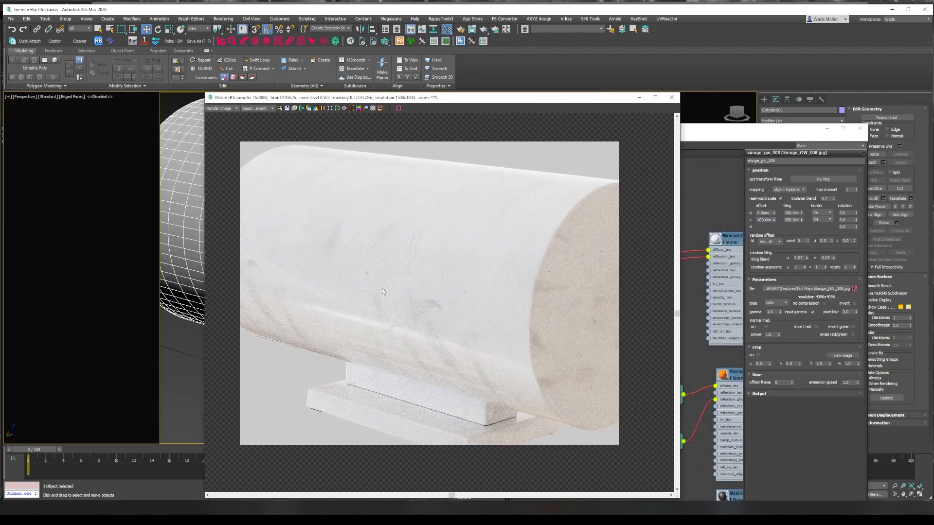
scroll(389, 292, "down", 1)
double_click(792, 220)
type("100")
key("Return")
Step: Return to the clock's Plastic orange material and adjust its reflection glossiness map amount
left_click(672, 97)
scroll(589, 265, "down", 2)
middle_click_drag(589, 265, 576, 237)
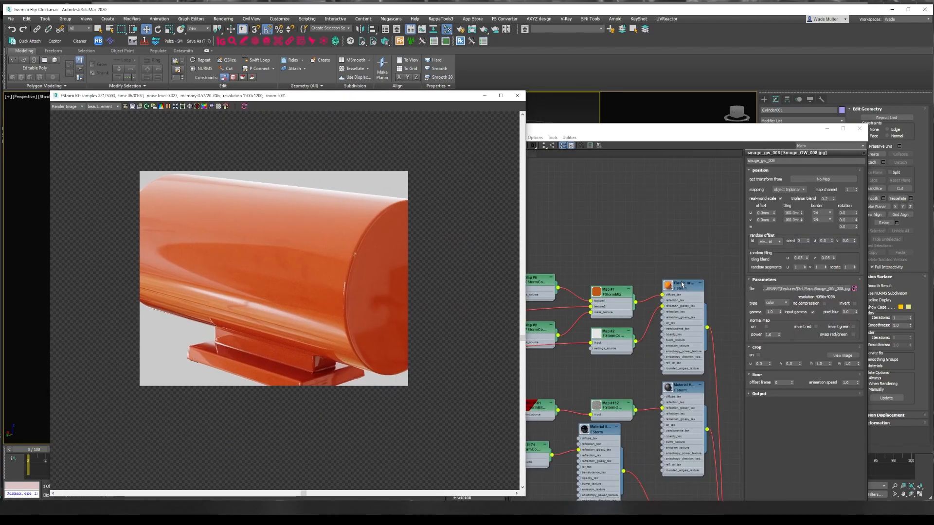
left_click(682, 285)
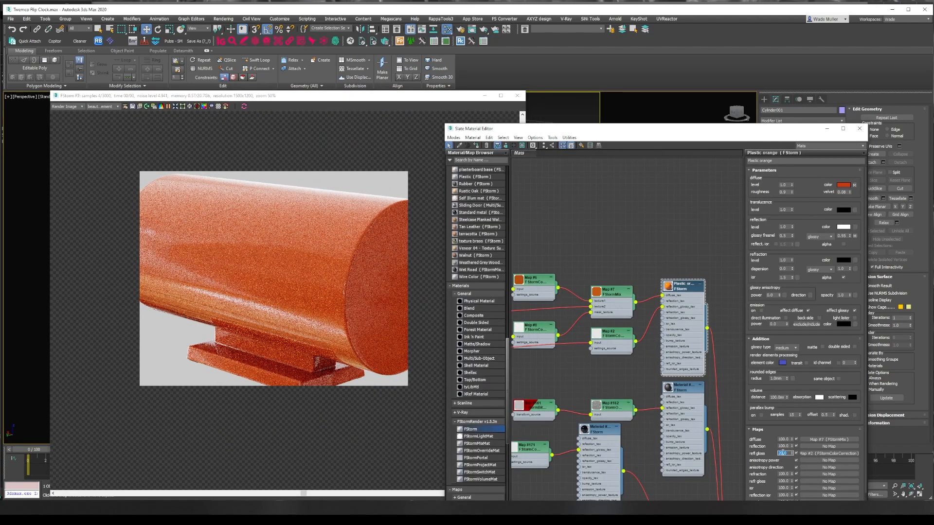
scroll(271, 298, "up", 1)
left_click(287, 289)
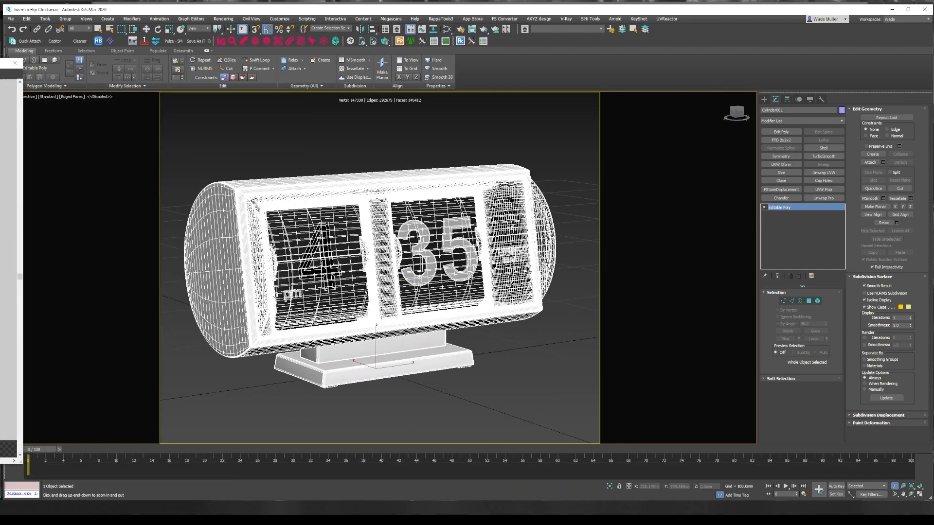
key("m")
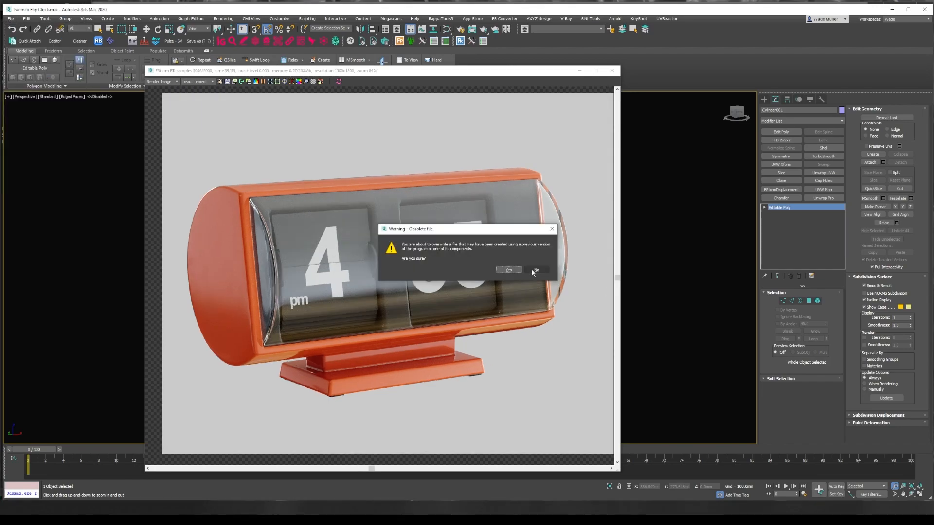
Step: Save the clock scene over the existing older-version file and close the finished render window
left_click(505, 269)
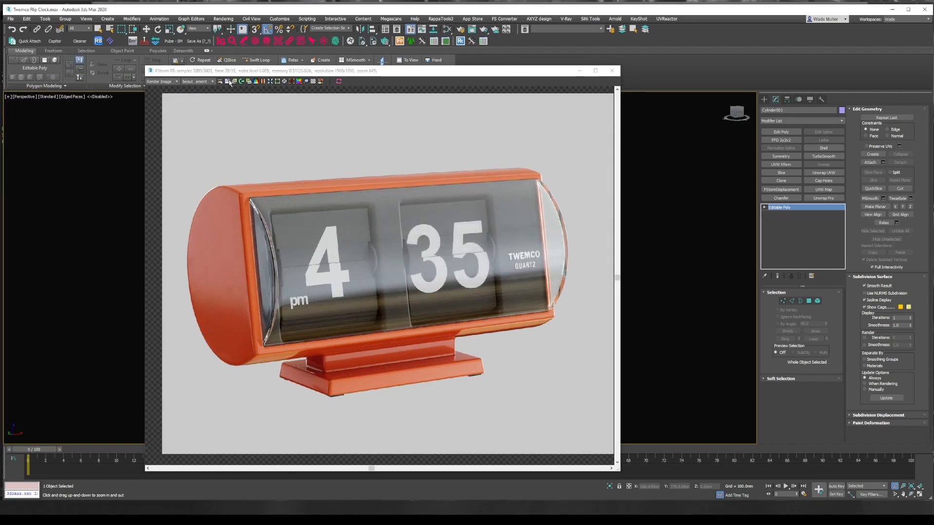
left_click(228, 82)
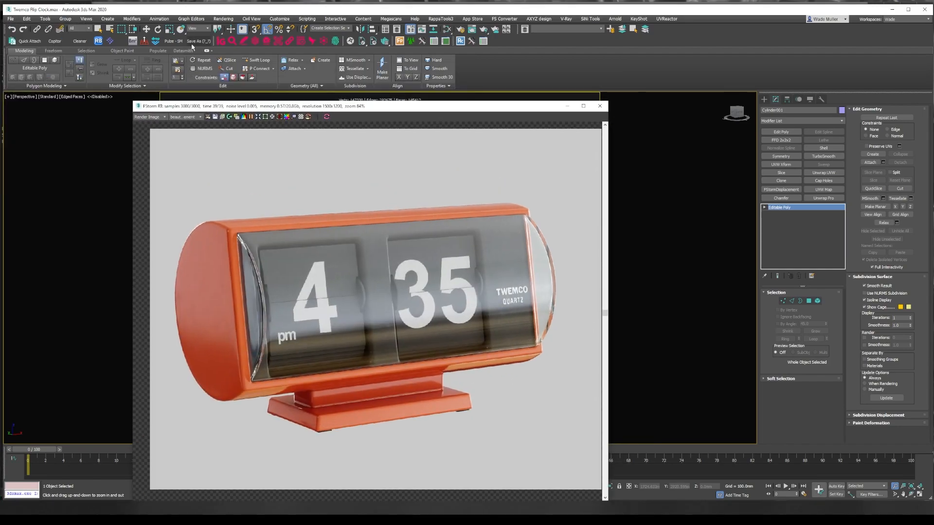
left_click(219, 116)
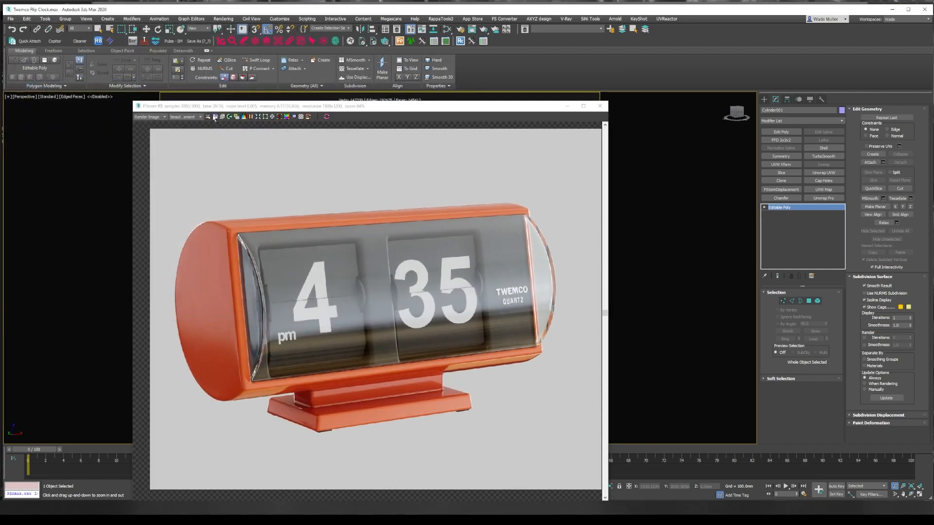
left_click(219, 117)
key("Escape")
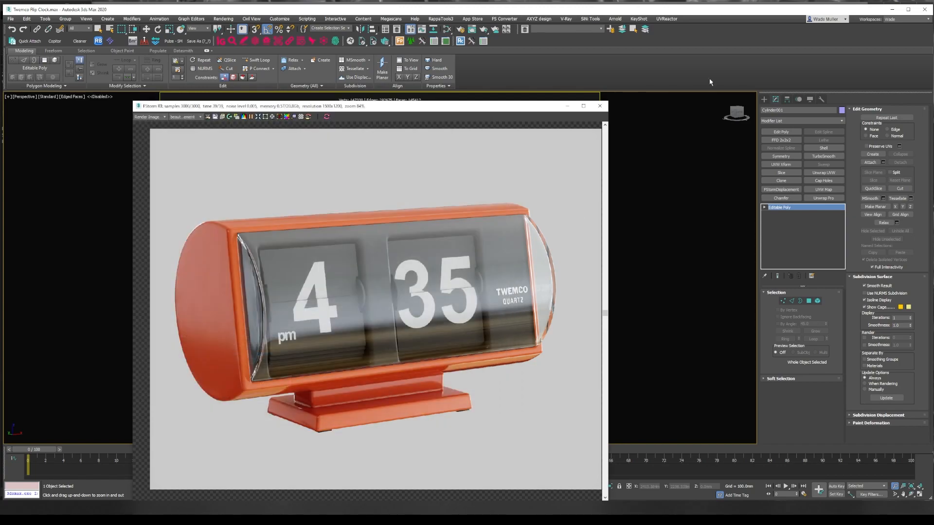
left_click(600, 106)
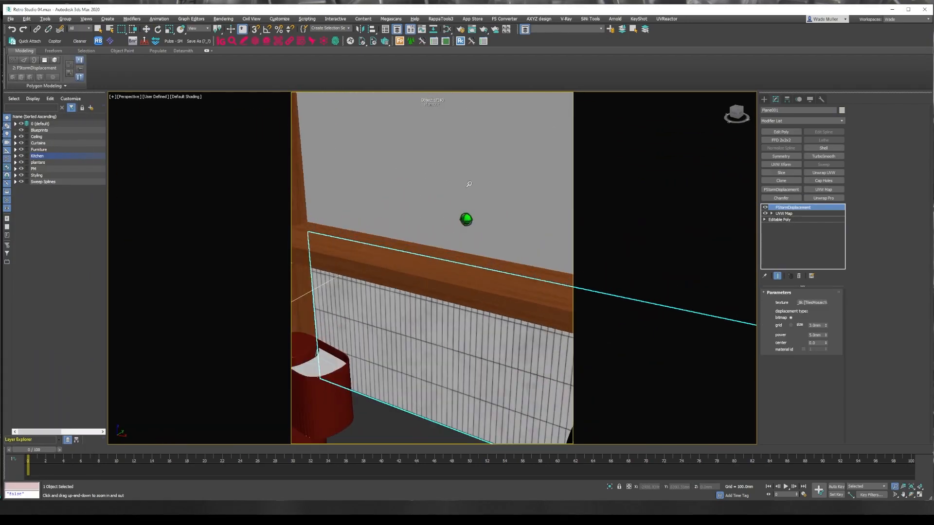
Step: Select the flip clock on the kitchen shelf and examine its placement from close up and farther away
left_click_drag(438, 273, 513, 317)
left_click(515, 317)
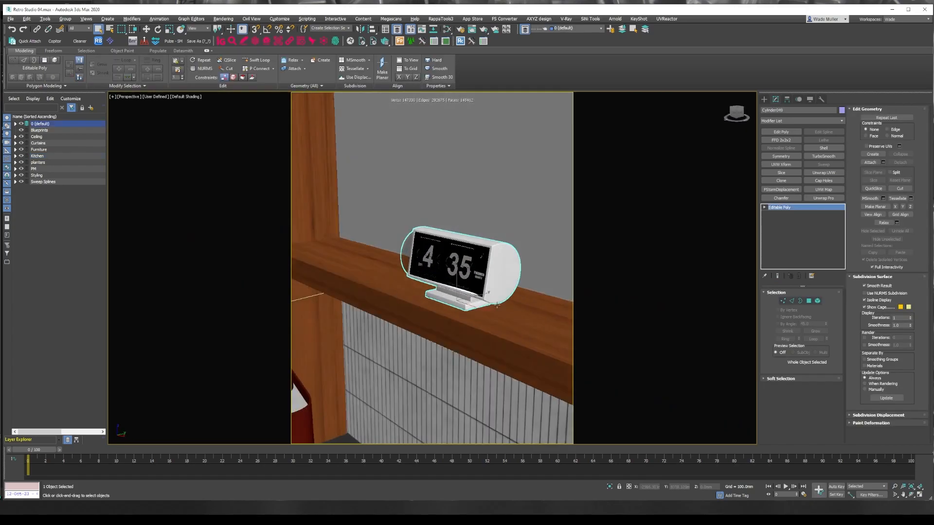
scroll(456, 300, "up", 5)
middle_click_drag(438, 292, 498, 309, "alt")
key("e")
key("w")
scroll(444, 316, "down", 6)
scroll(517, 349, "down", 2)
Step: Show the kitchen and dining area through FStormCamera_008 and select that camera's target
key("c")
double_click(455, 233)
left_click(486, 268)
middle_click_drag(467, 272, 457, 228)
left_click(135, 97)
left_click(168, 239)
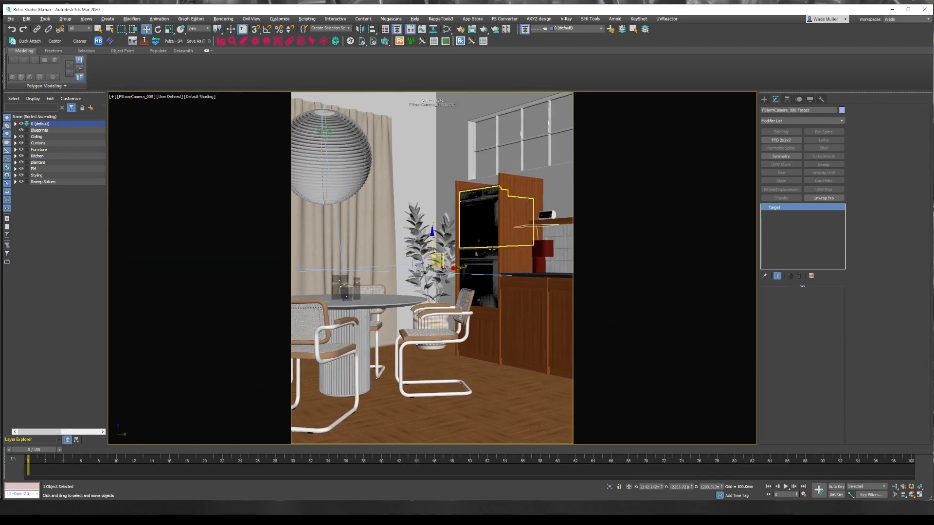
Step: Select the black built-in oven in the tall cabinet and view it up close in perspective
right_click(505, 251)
left_click(479, 280)
left_click(479, 281)
key("p")
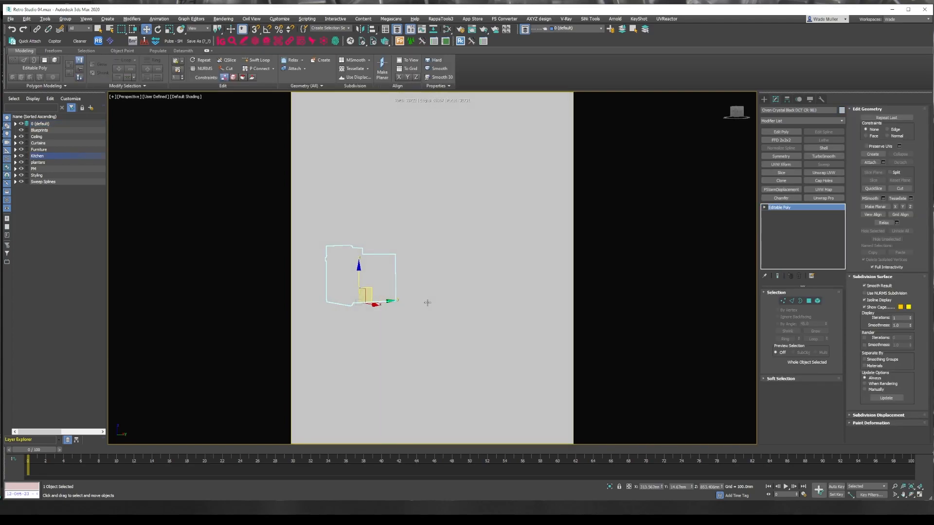
key("alt+z")
left_click_drag(427, 303, 482, 304)
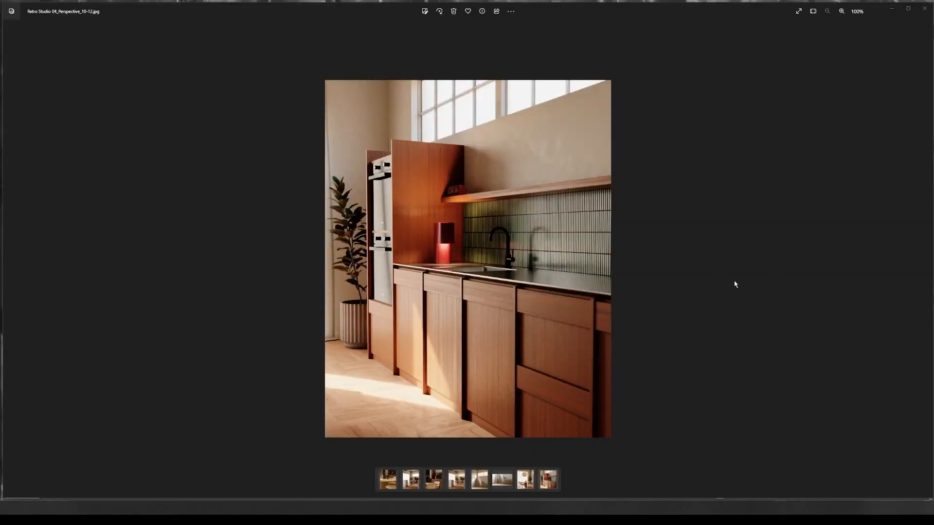
Step: Switch to the image viewer and examine the shelf clock, lamp and ovens in Retro Studio 04_Perspective_10-12.jpg
scroll(504, 370, "up", 5)
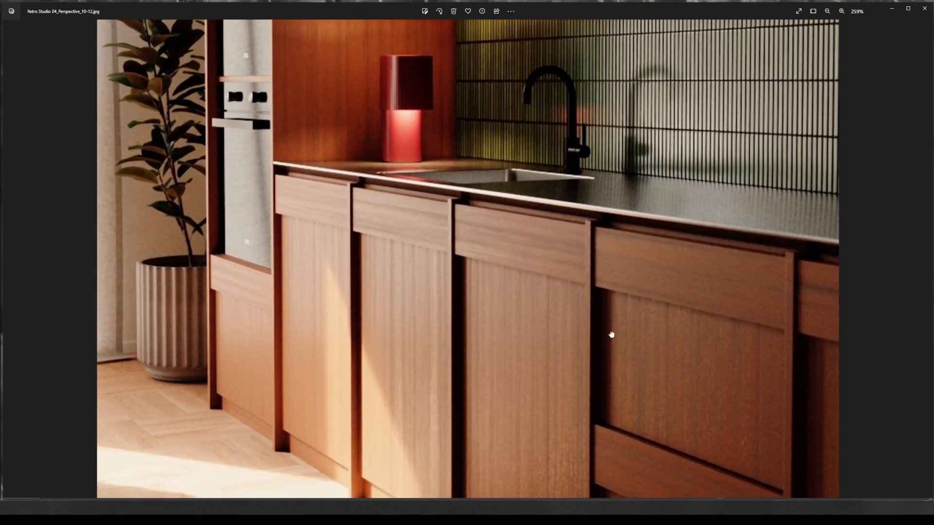
left_click_drag(418, 168, 395, 345)
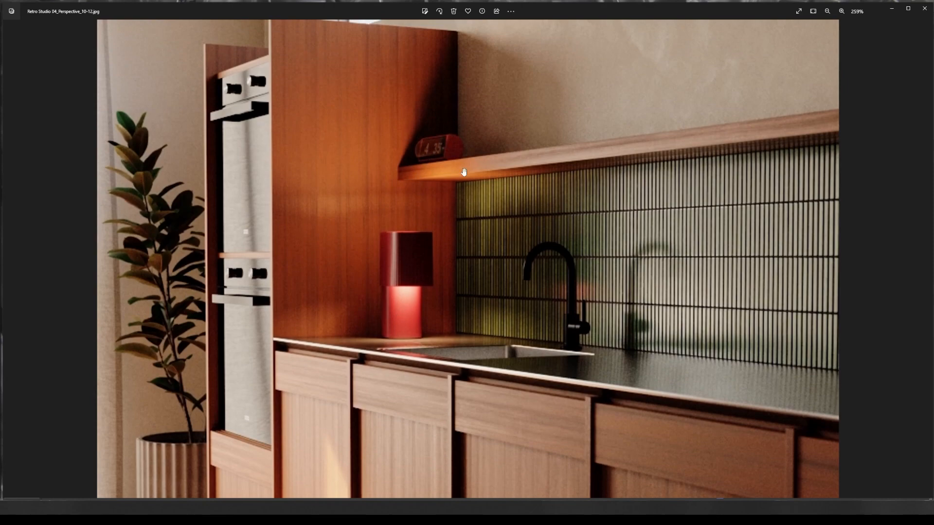
scroll(603, 370, "down", 5)
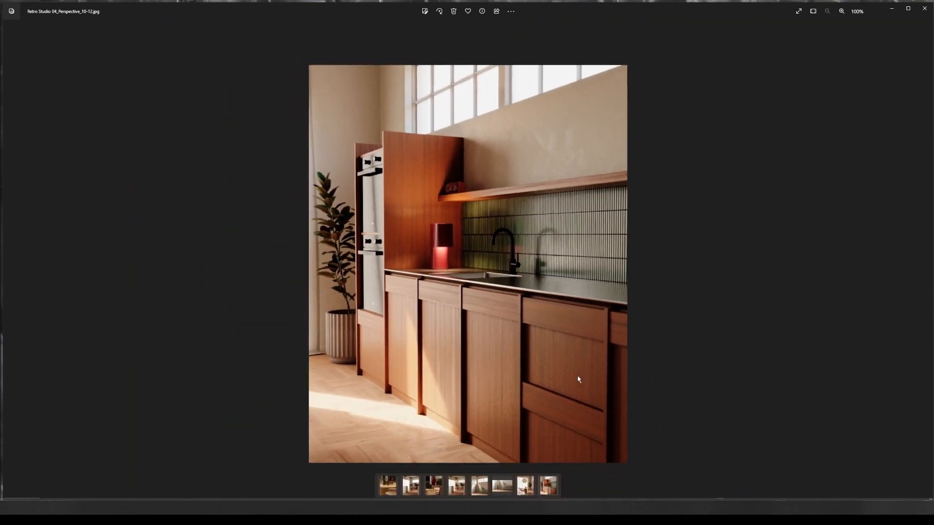